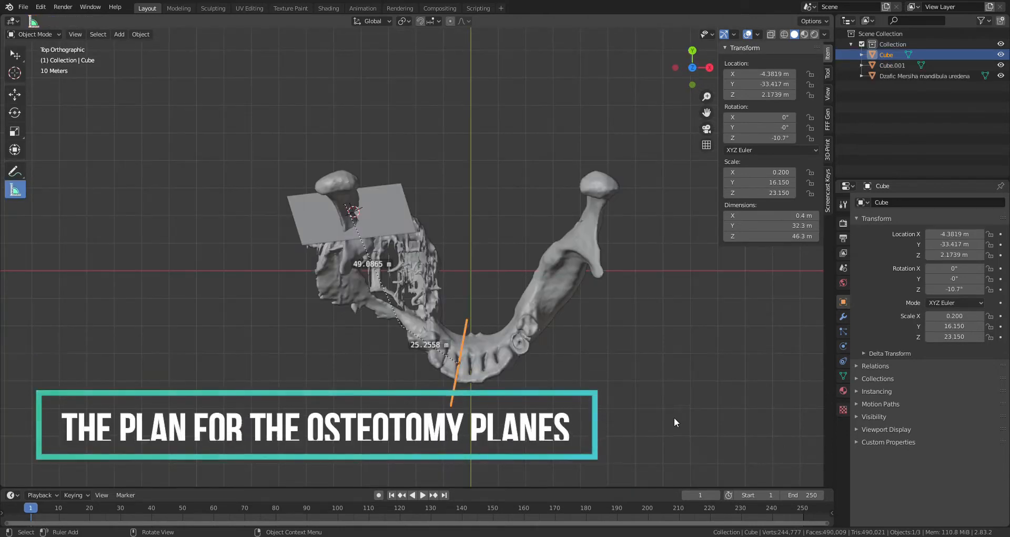
Step: Examine the planned osteotomy planes on the mandible from the top and in perspective
scroll(674, 419, up, 1)
shift+middle_drag(674, 418, 678, 346)
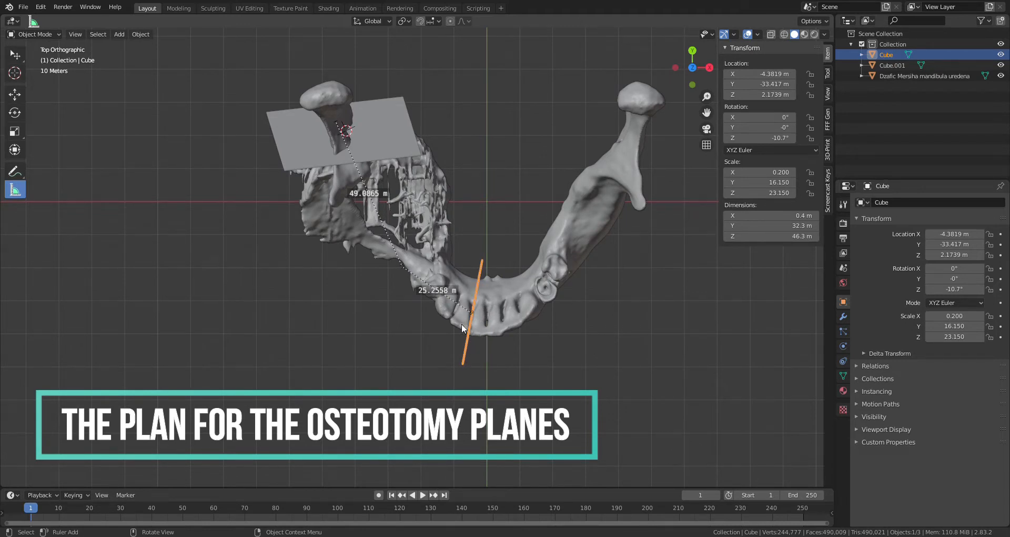
middle_drag(551, 393, 538, 293)
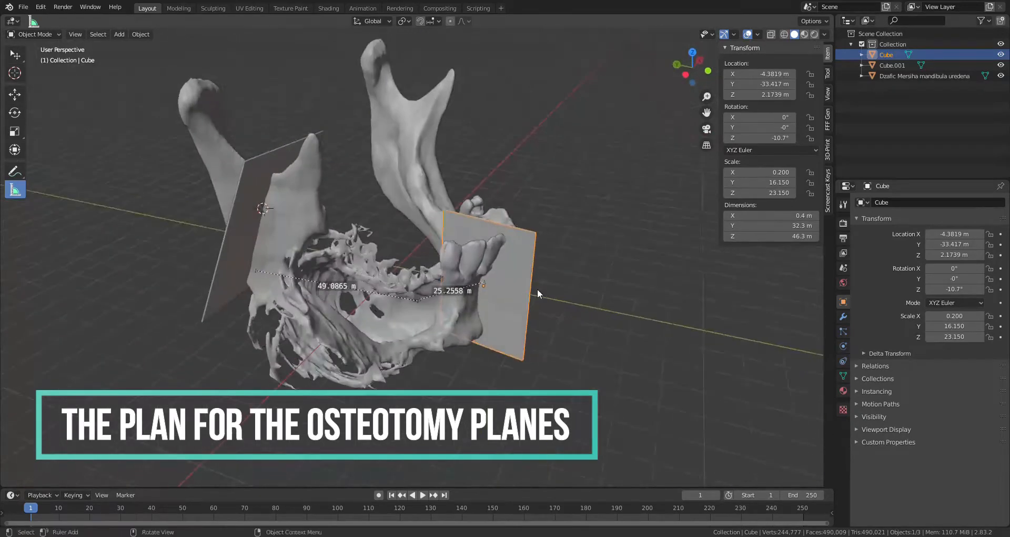
click(252, 163)
middle_drag(312, 379, 437, 380)
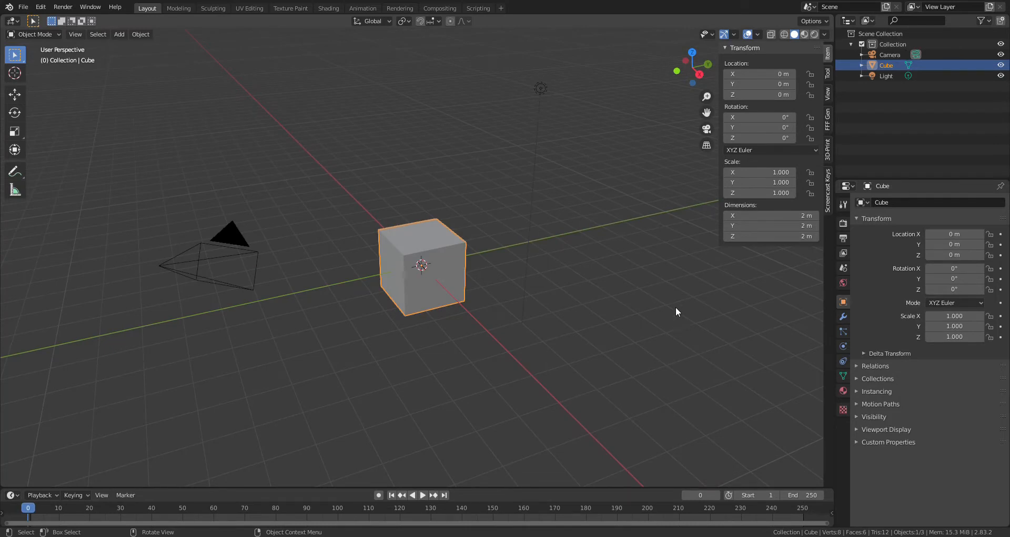
Step: Initialize the FFF Gen add-on and import the mandible and fibula STL models into the Positioning workspace
click(828, 122)
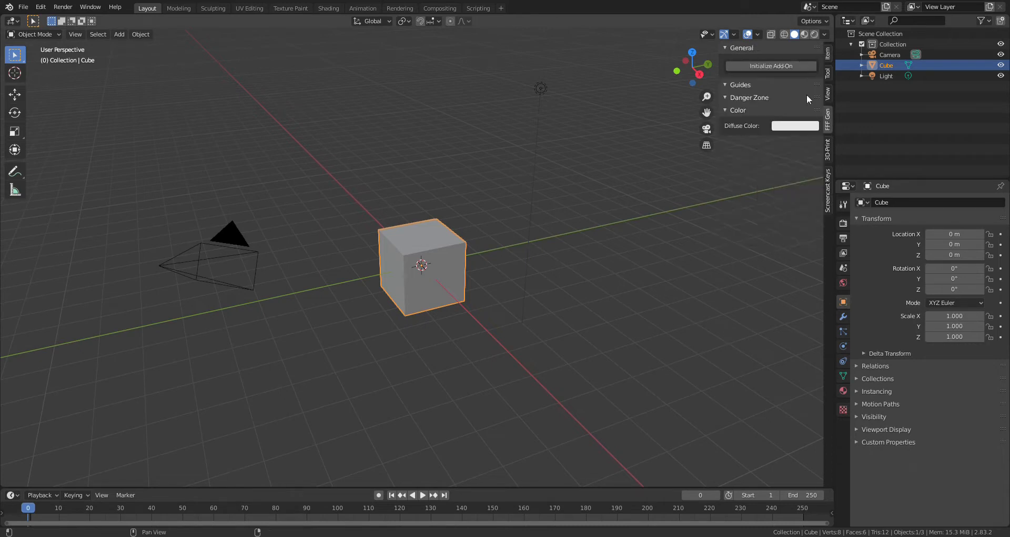
click(781, 68)
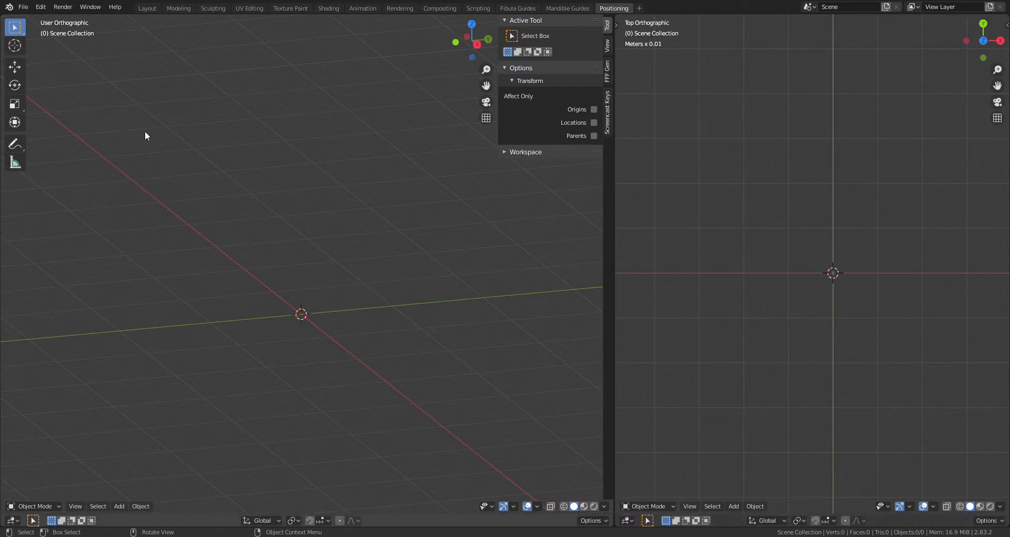
click(25, 9)
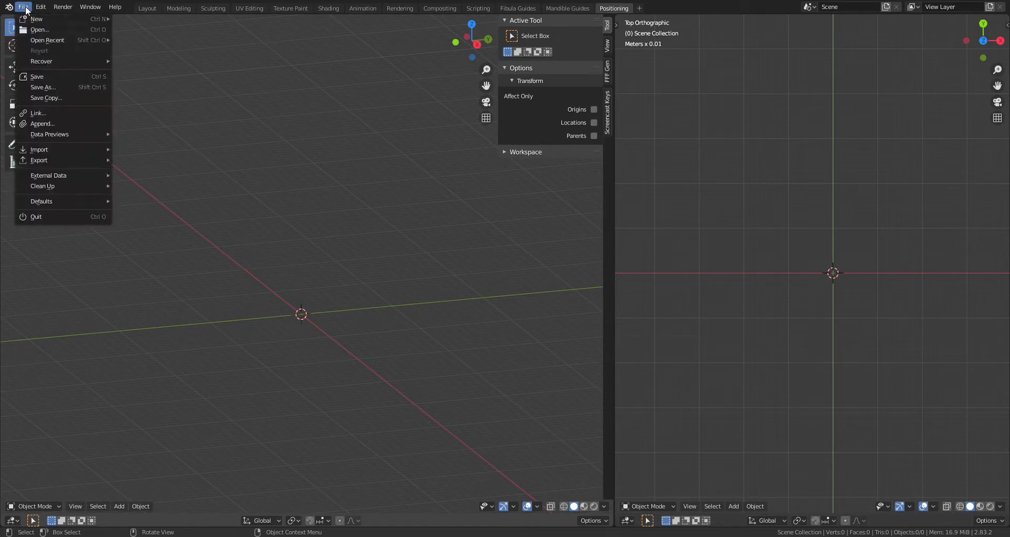
mouse_move(42, 154)
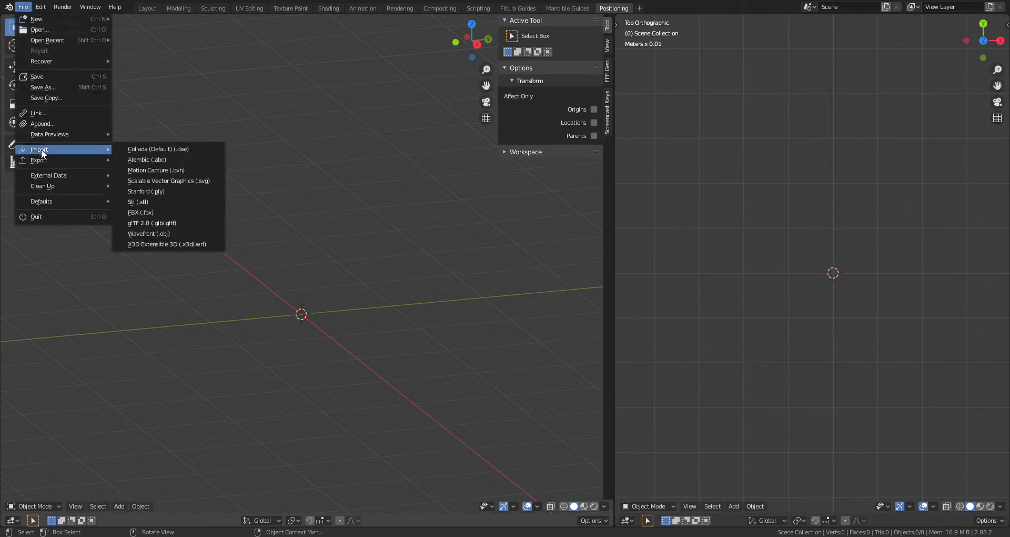
click(148, 202)
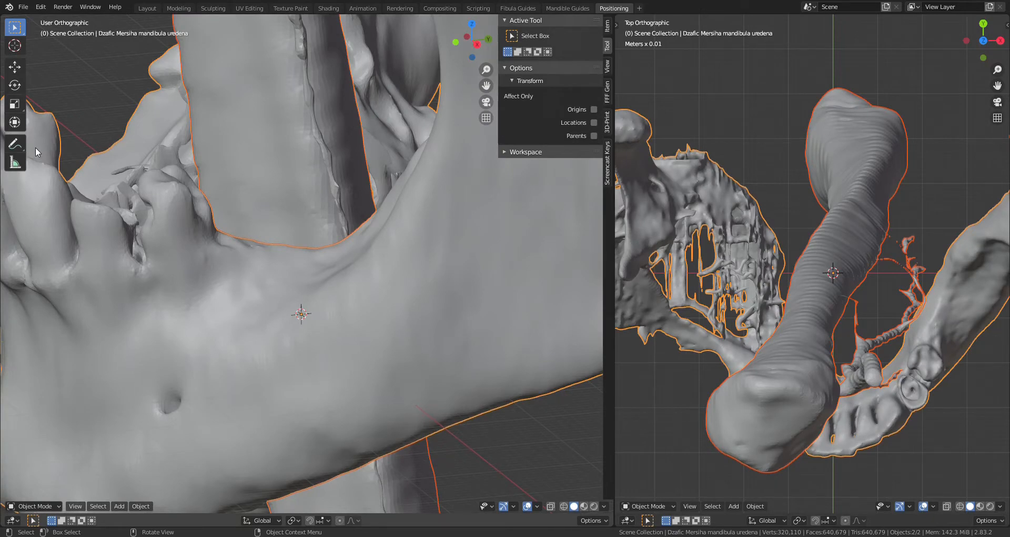
Step: Leave only the mandible selected and rotate it about the global X axis in left view, tilting the rami backwards
scroll(291, 316, down, 7)
middle_drag(292, 317, 424, 298)
key(KP_3)
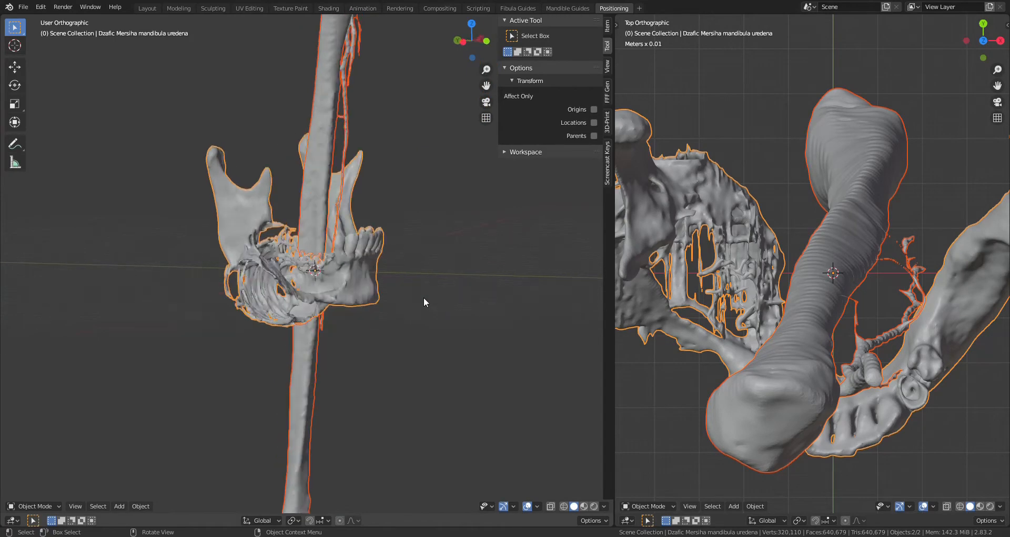
key(ctrl+KP_3)
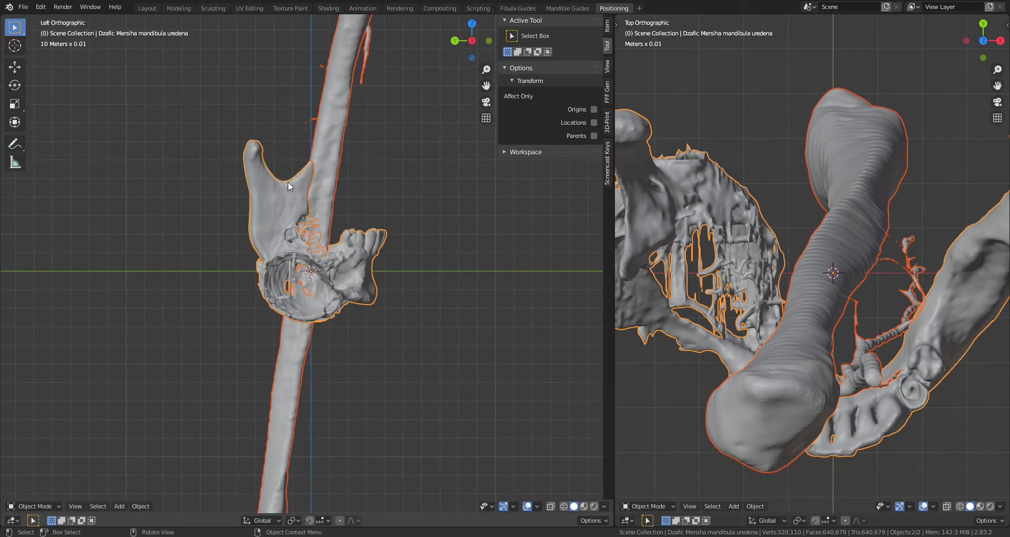
shift+click(334, 122)
key(r)
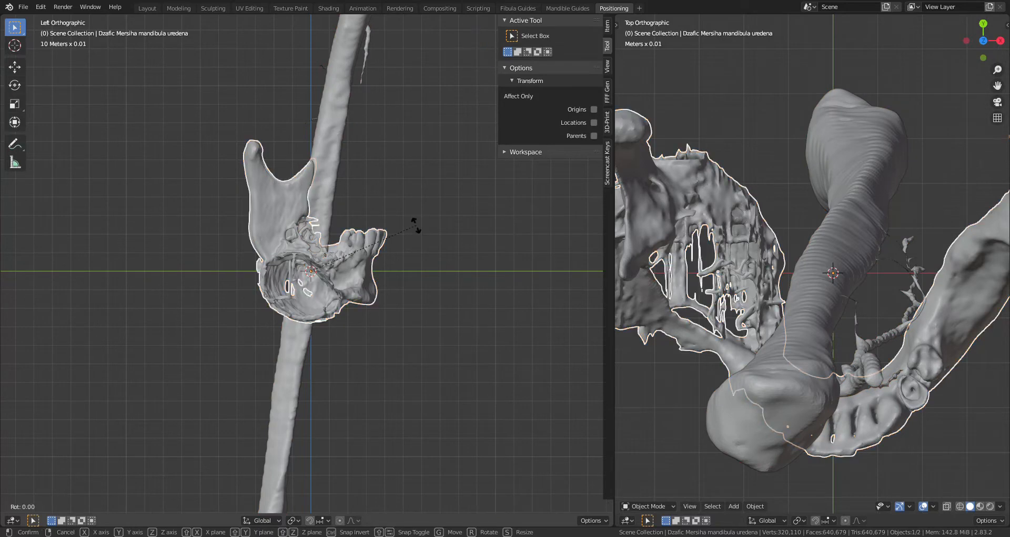
key(x)
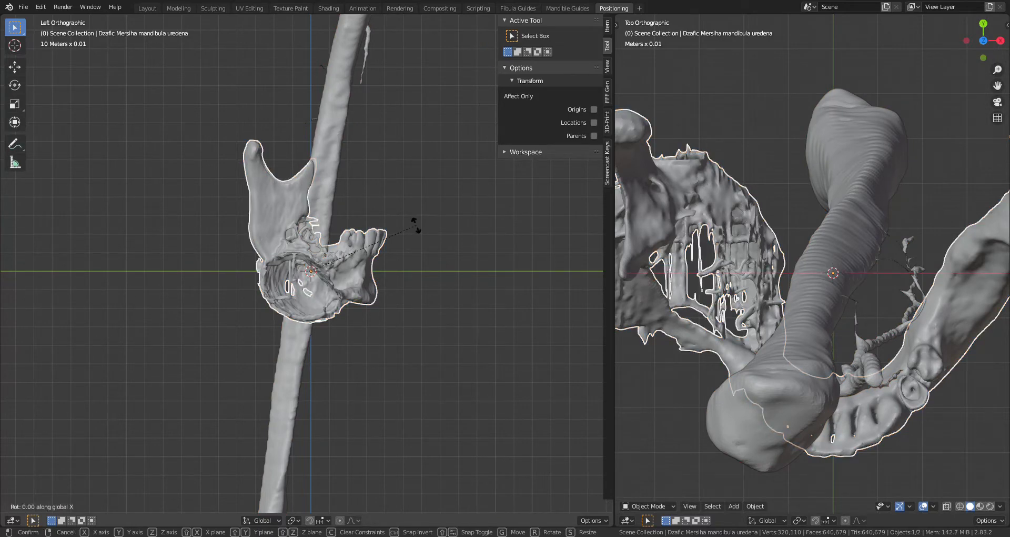
click(406, 182)
Step: Select the fibula and examine it with its artery against the mandible from several angles
click(329, 162)
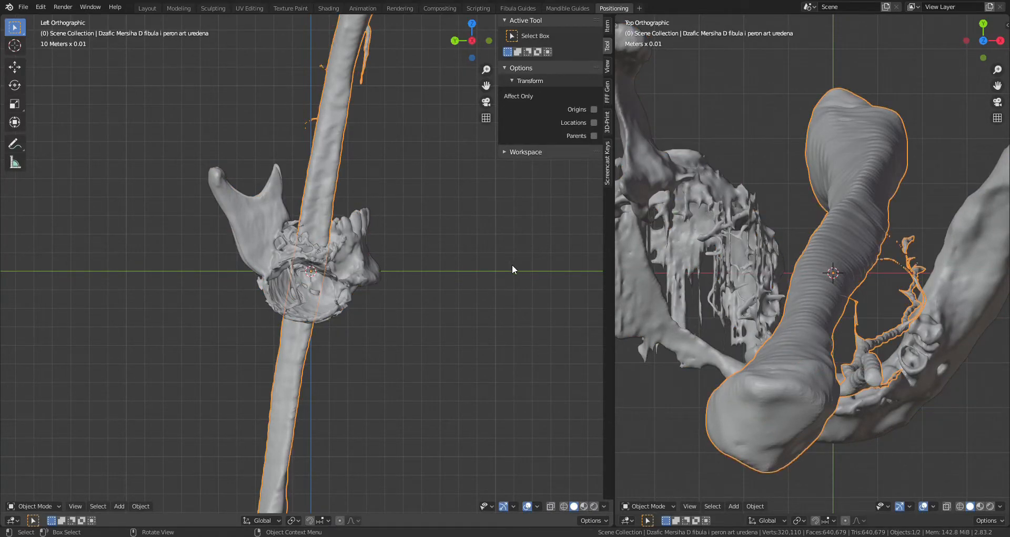
middle_drag(491, 275, 415, 284)
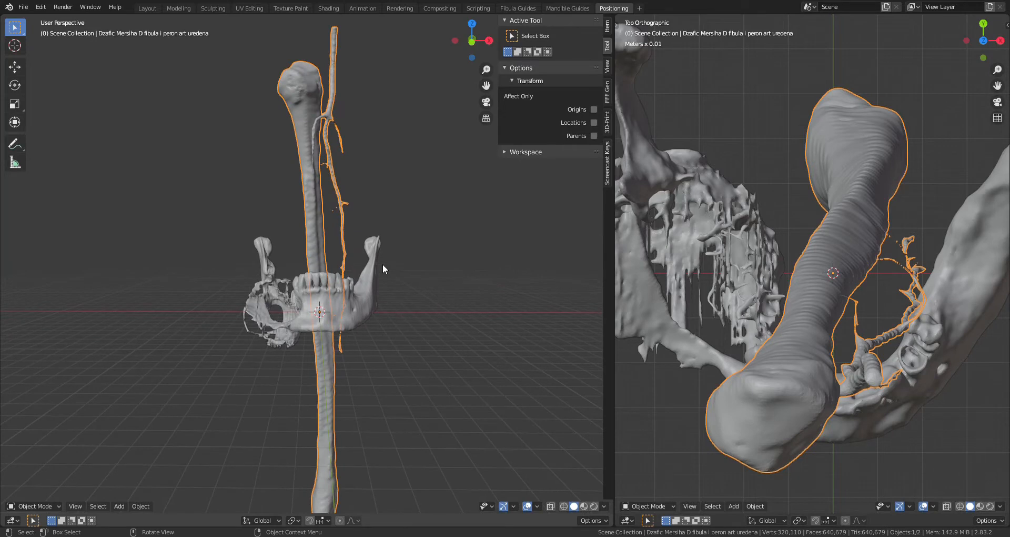
middle_drag(377, 291, 410, 302)
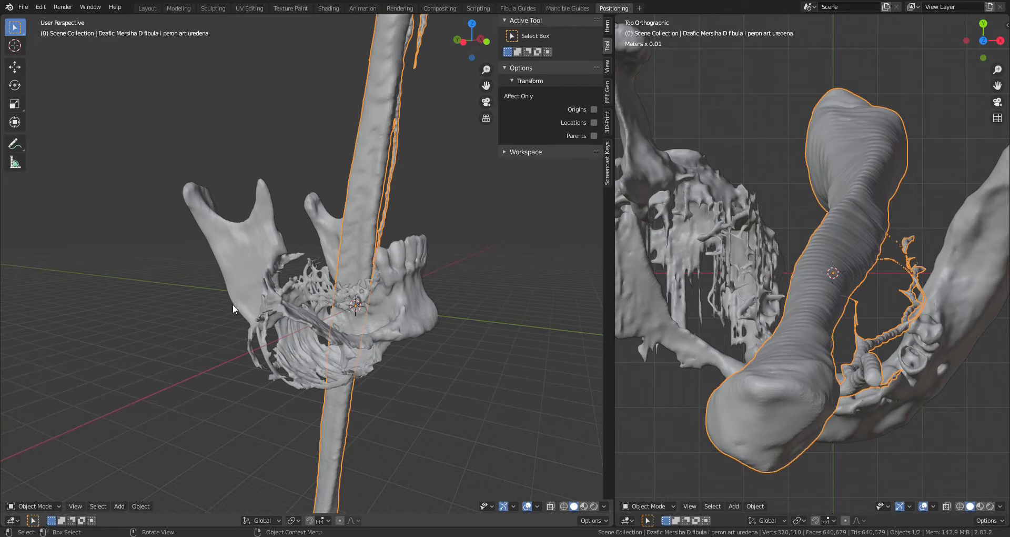
middle_drag(233, 304, 372, 298)
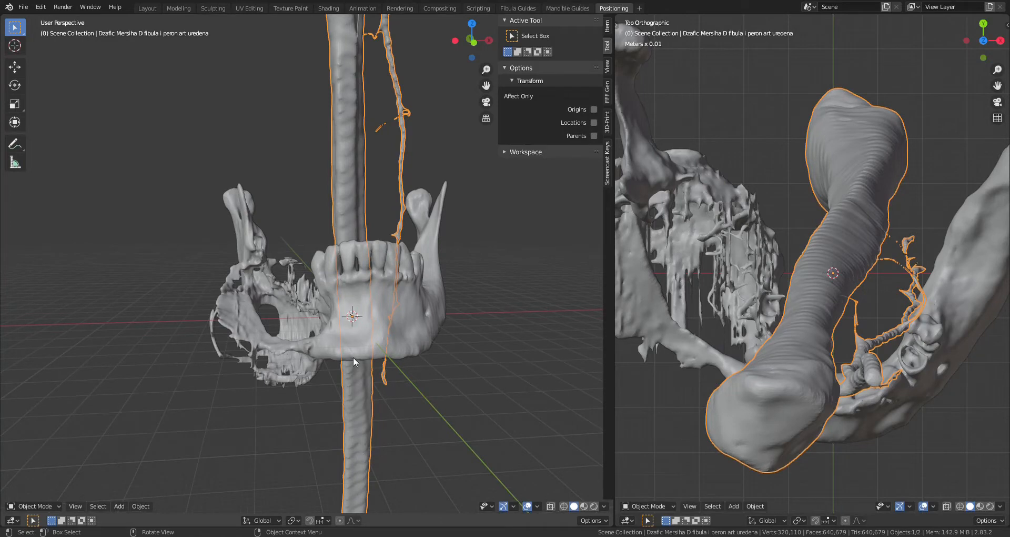
middle_drag(351, 315, 352, 276)
scroll(386, 302, down, 3)
scroll(368, 279, up, 5)
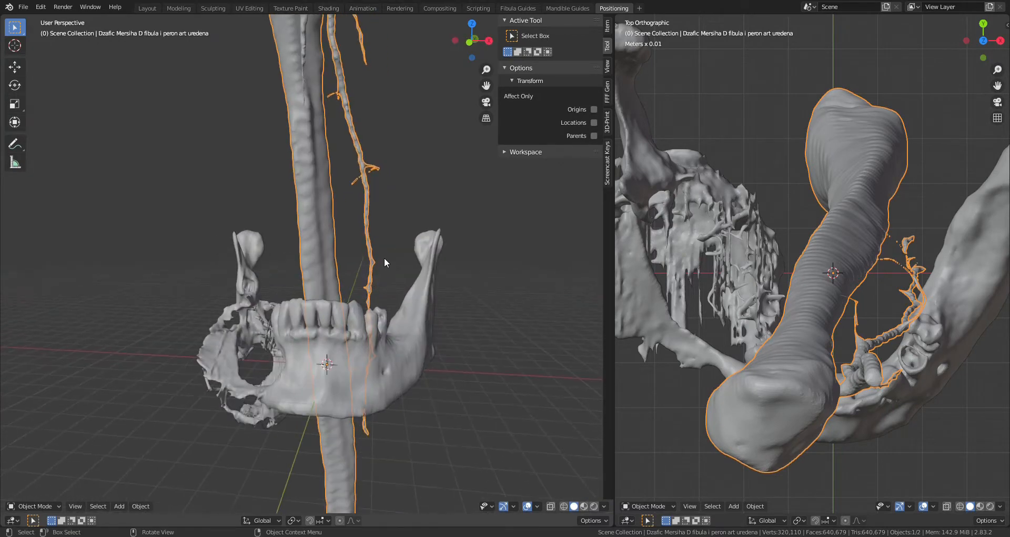
Step: Rotate the fibula about the global X axis from upright to a nearly horizontal position
scroll(381, 305, down, 4)
middle_drag(381, 303, 423, 358)
key(r)
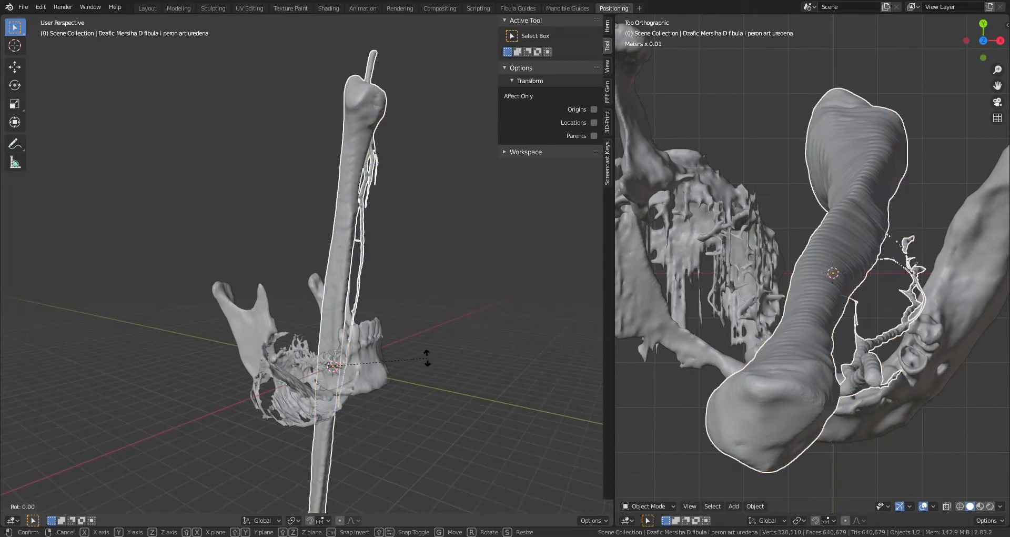
key(x)
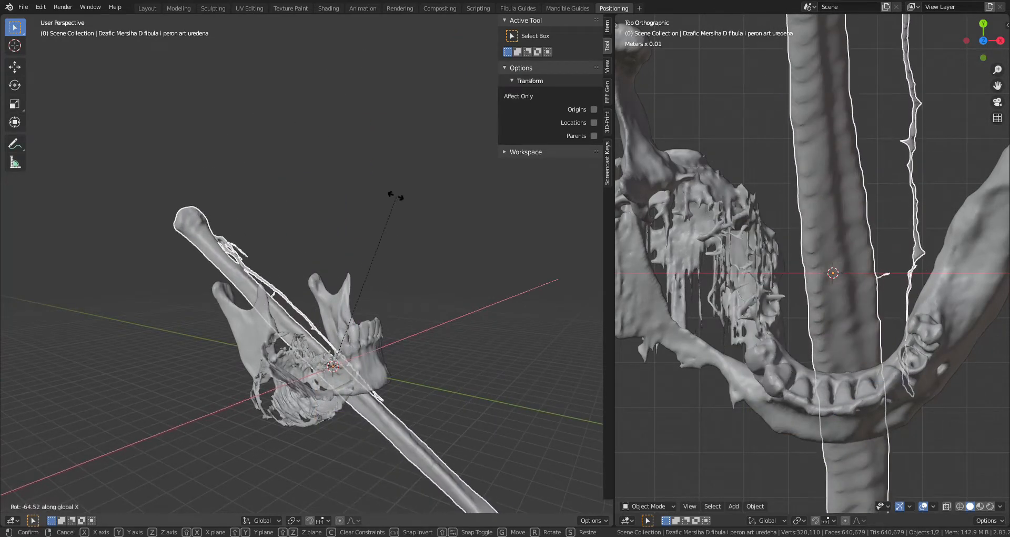
click(323, 148)
Step: Try moving the fibula alongside the mandible's diseased side in top view, and undo the move
middle_drag(354, 371, 446, 404)
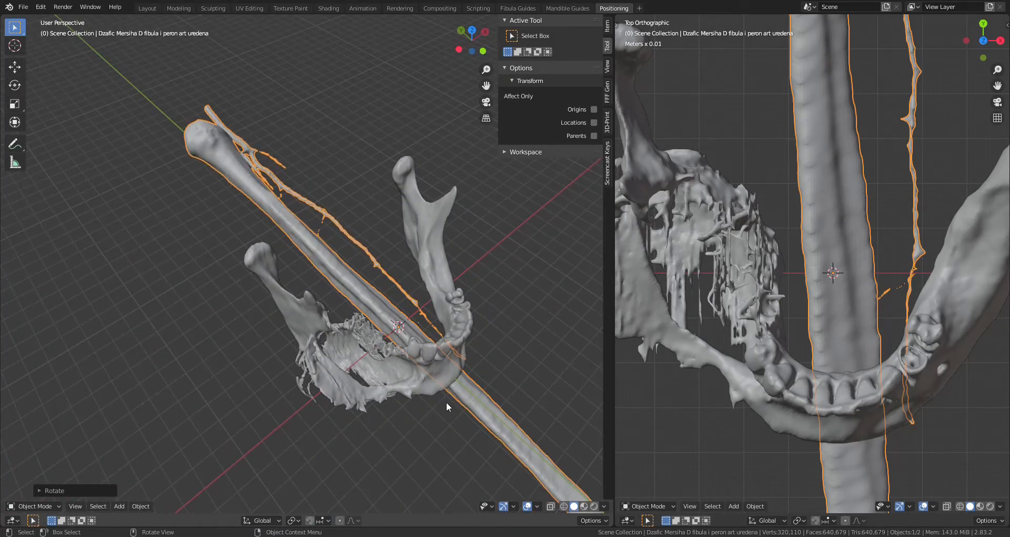
key(KP_7)
key(g)
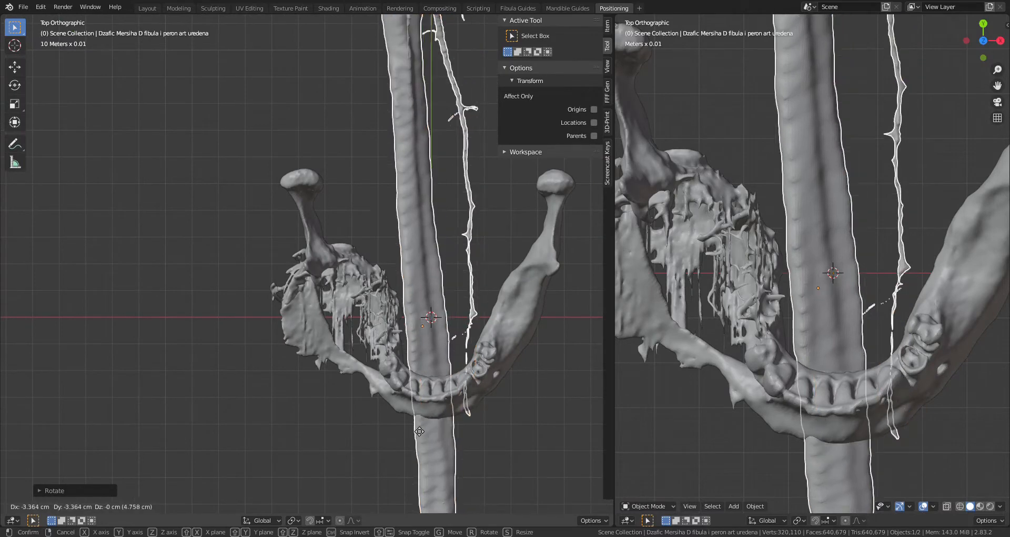
click(305, 517)
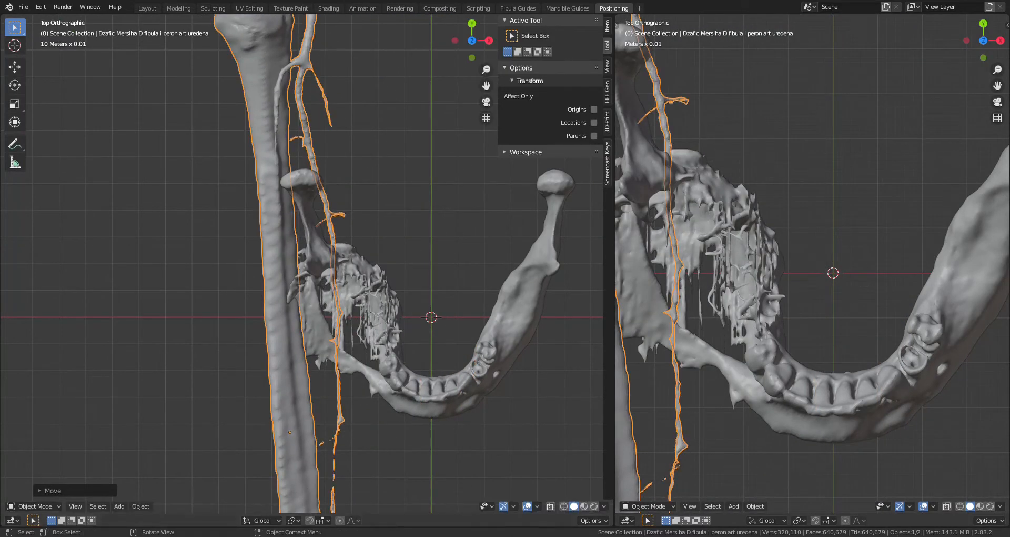
middle_drag(389, 200, 307, 264)
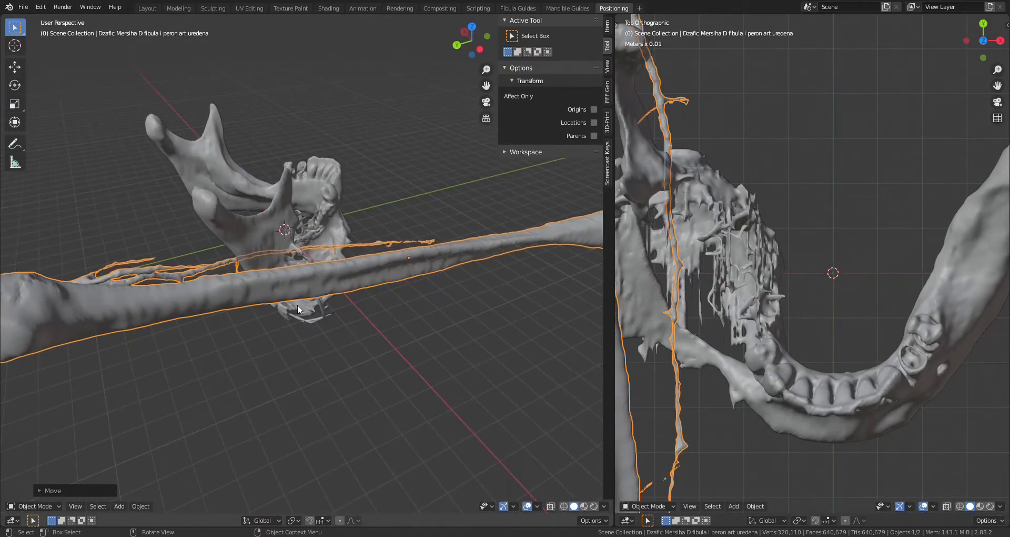
middle_drag(298, 305, 299, 374)
middle_drag(157, 385, 321, 319)
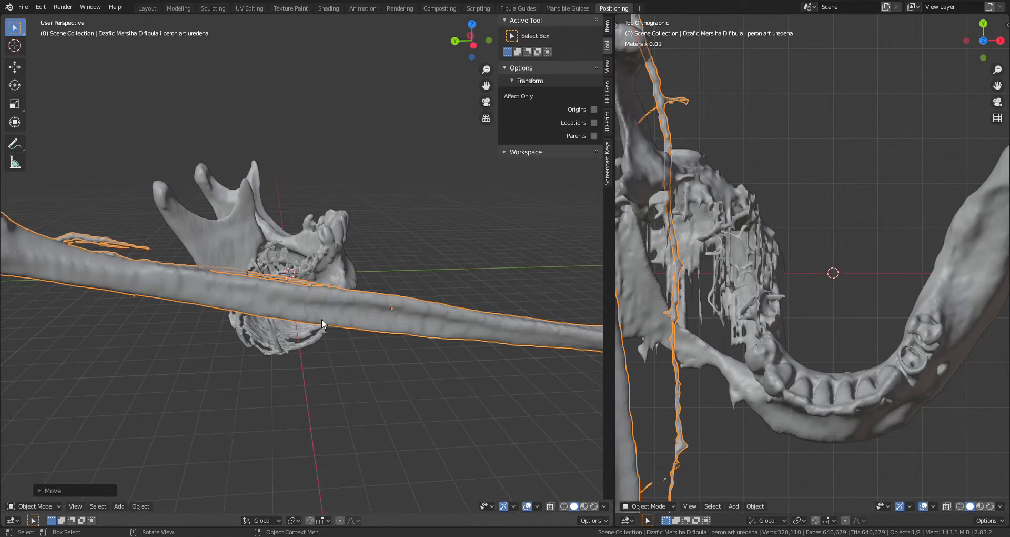
key(ctrl+z)
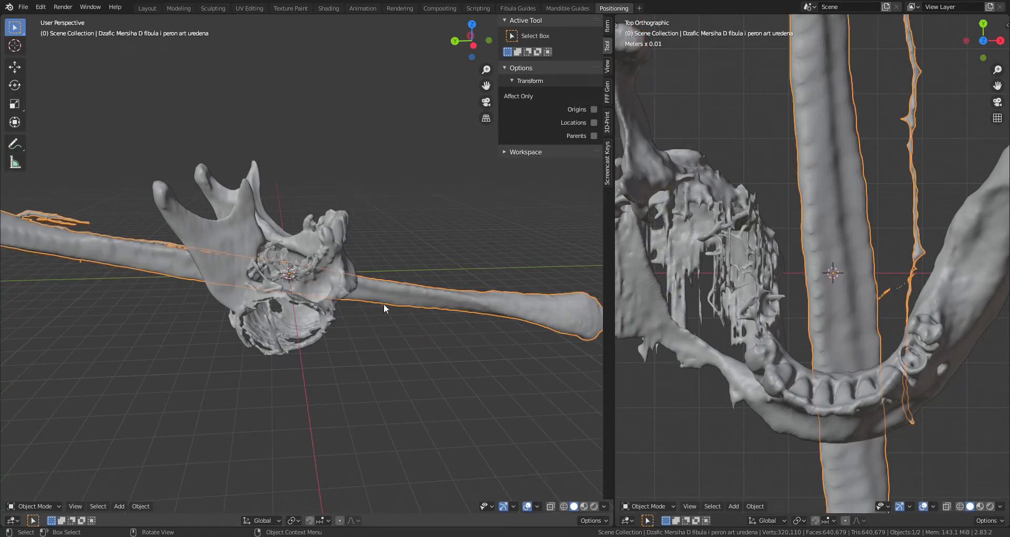
Step: Flip the fibula end for end about the global X axis in left view until its shaft lies along the horizontal axis
key(ctrl+KP_3)
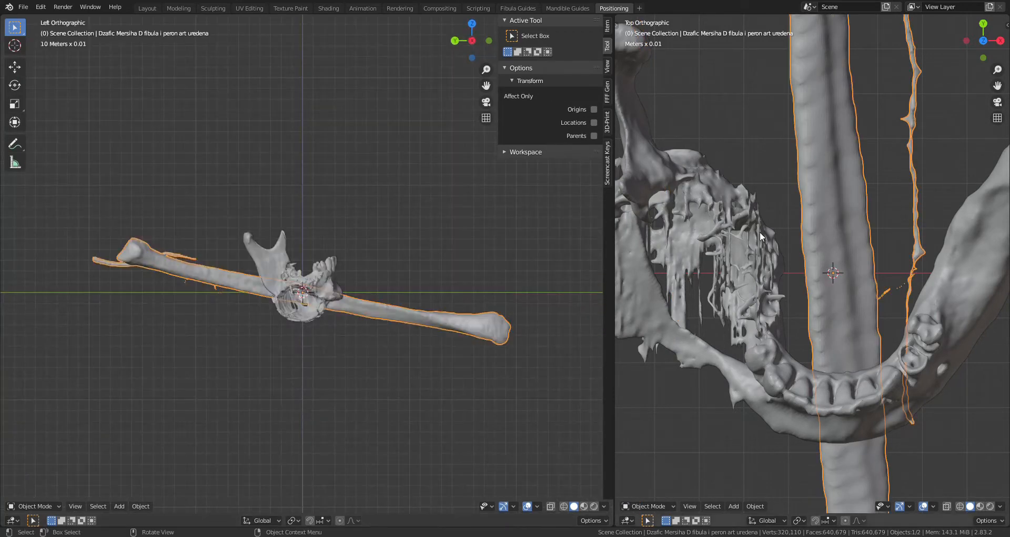
shift+middle_drag(397, 272, 409, 261)
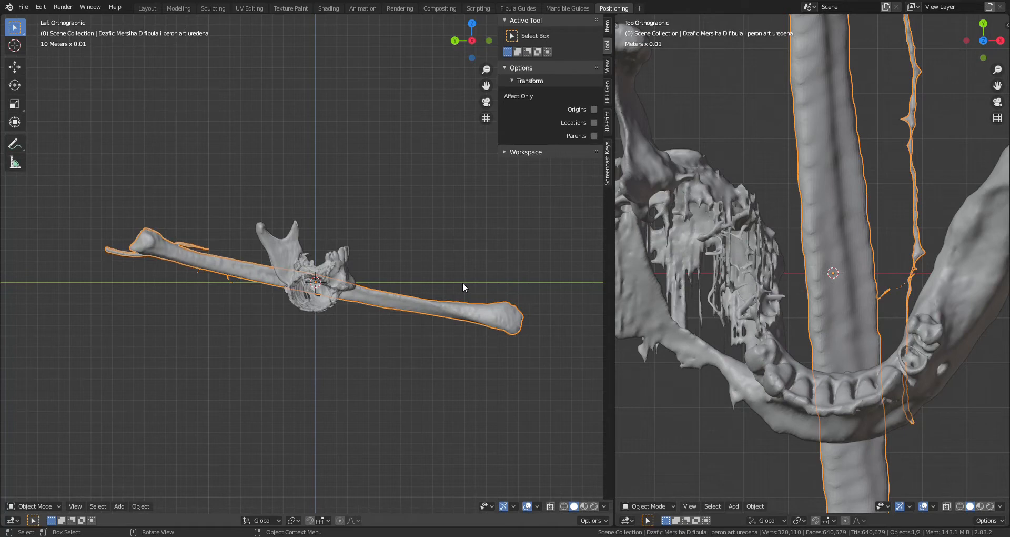
key(r)
key(x)
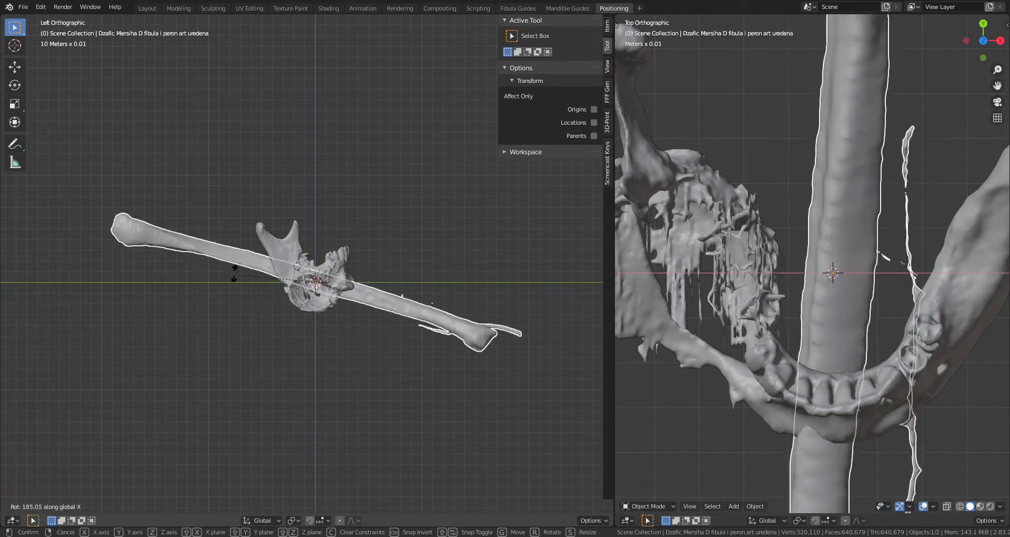
click(240, 298)
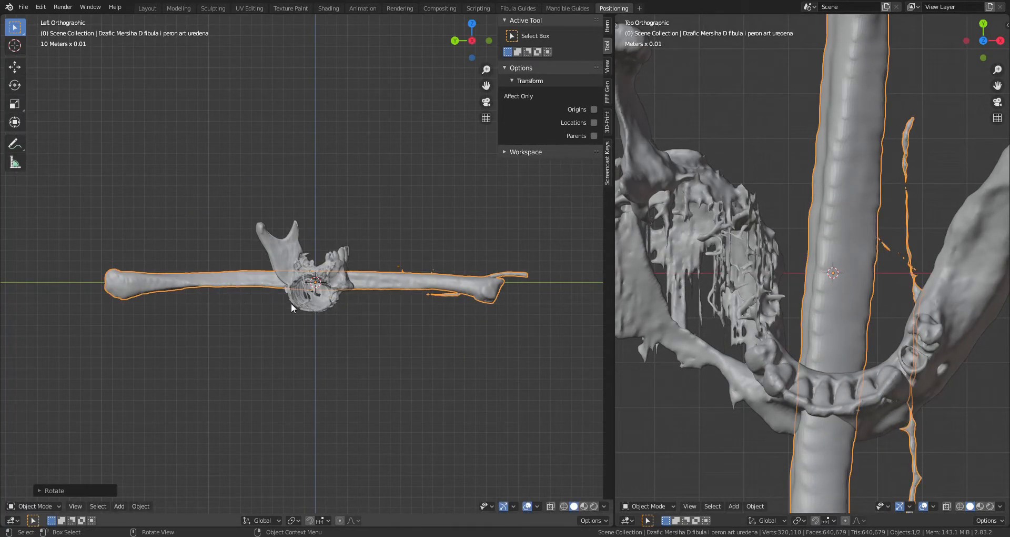
Step: Rotate the fibula by about -4.83° in top view so its shaft runs parallel to the Y axis
middle_drag(377, 308, 411, 269)
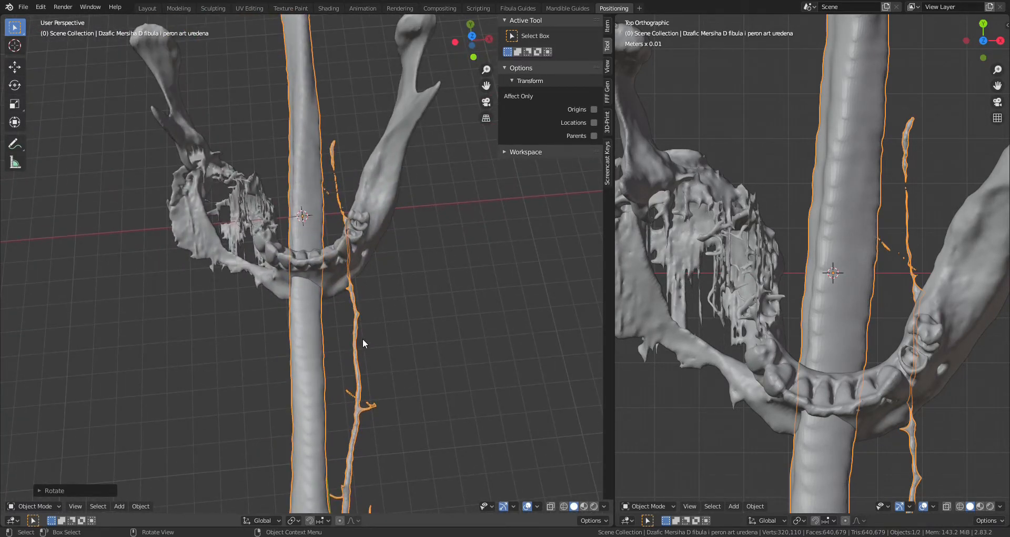
middle_drag(362, 339, 318, 267)
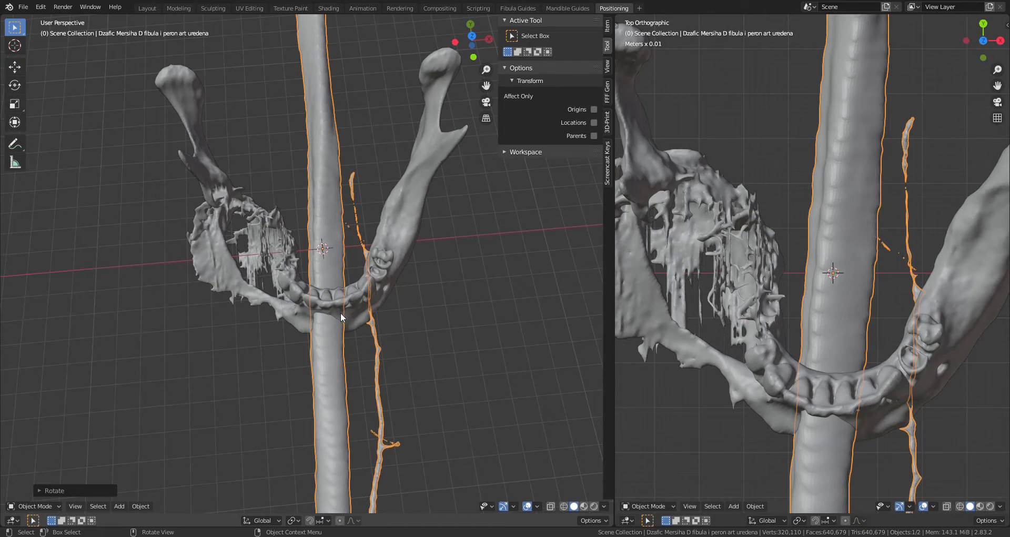
scroll(355, 286, down, 3)
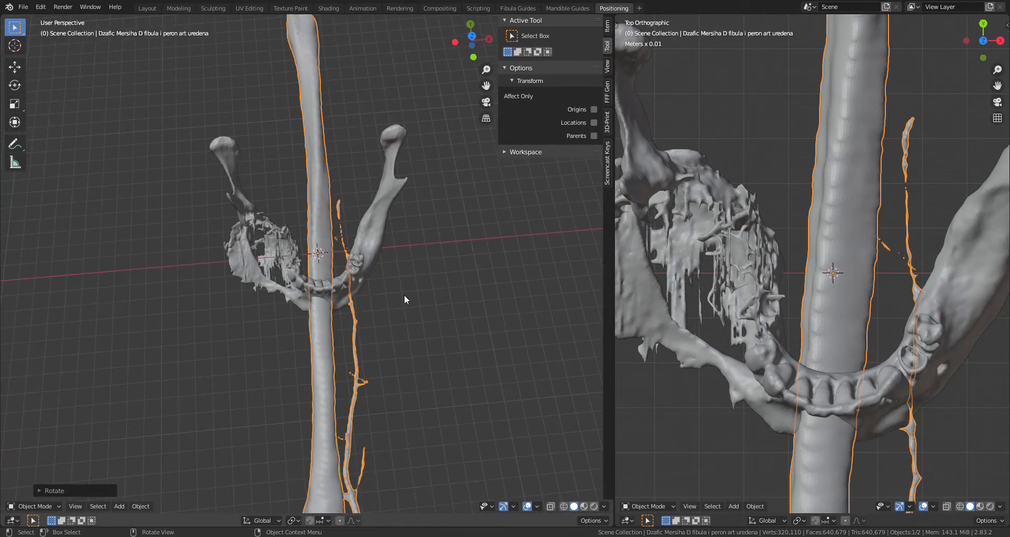
key(KP_7)
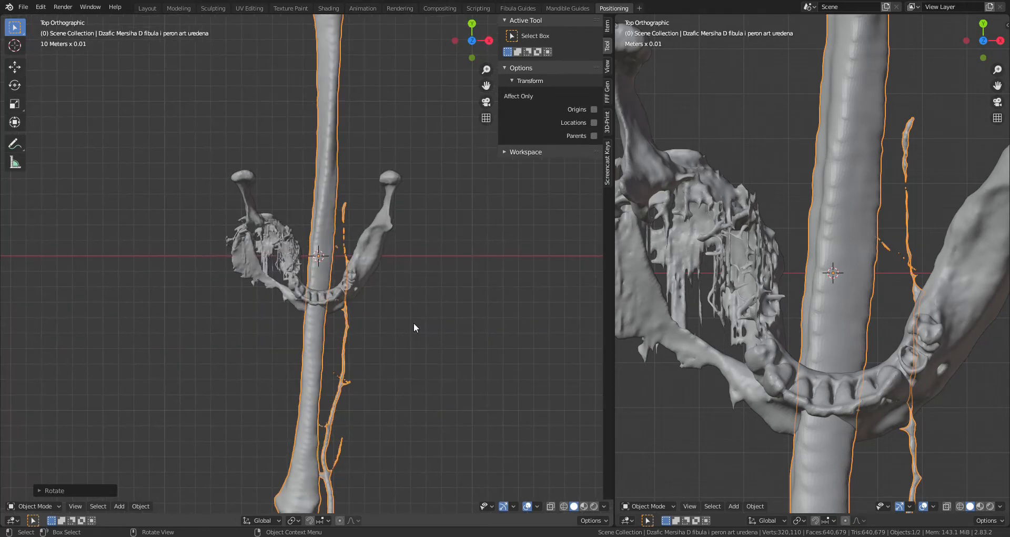
key(r)
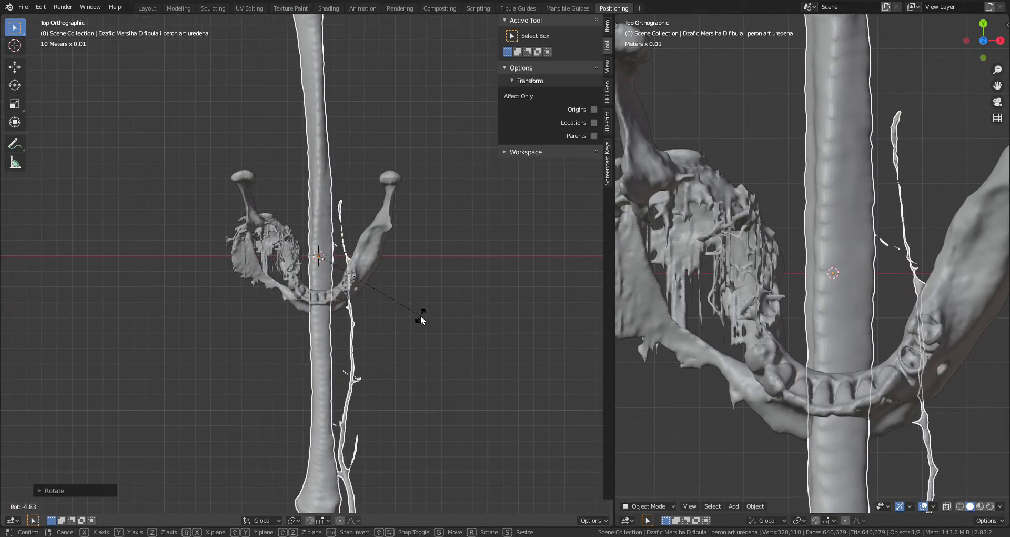
click(421, 315)
Step: Scale the mandible and the fibula down by a factor of 0.1 each
click(368, 255)
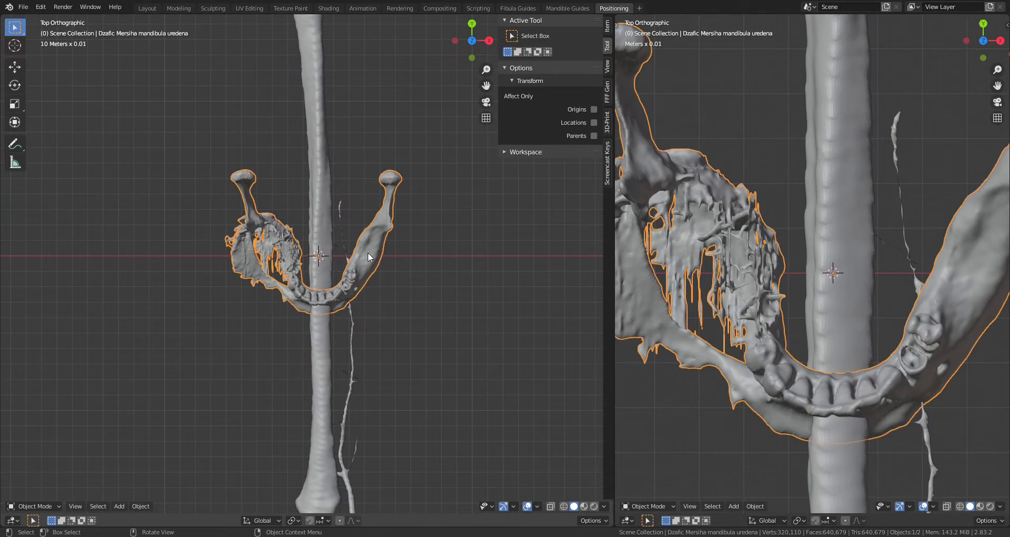
key(s)
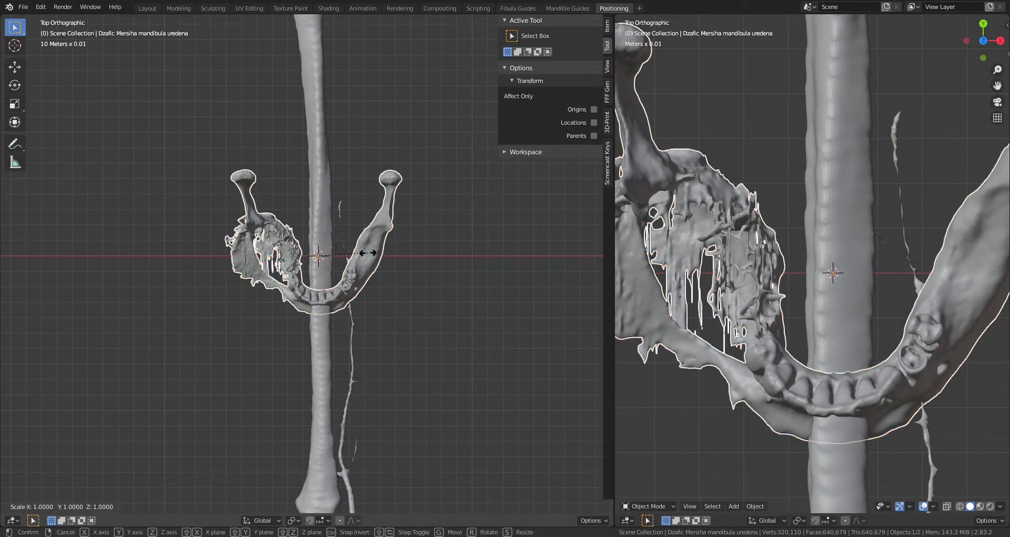
text(0.1)
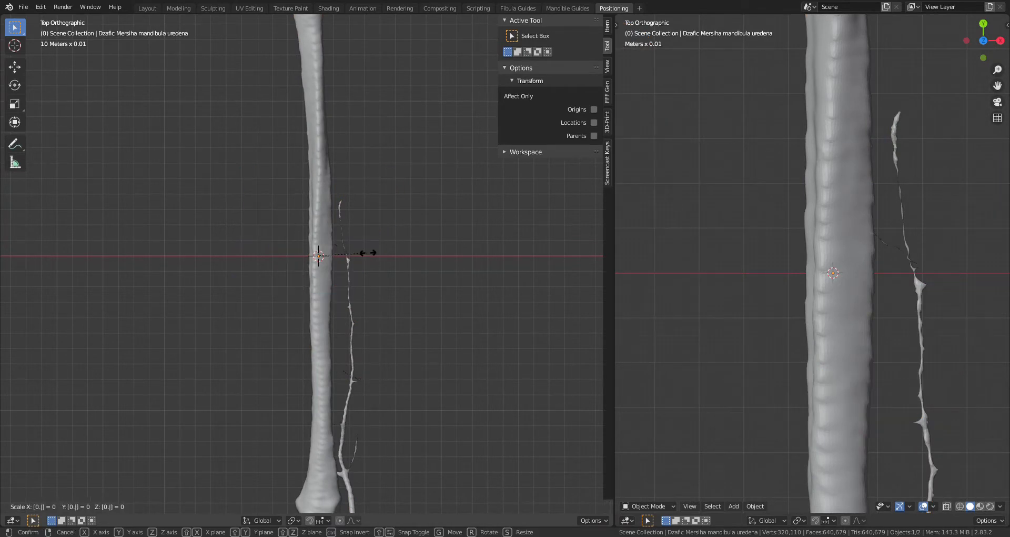
key(Return)
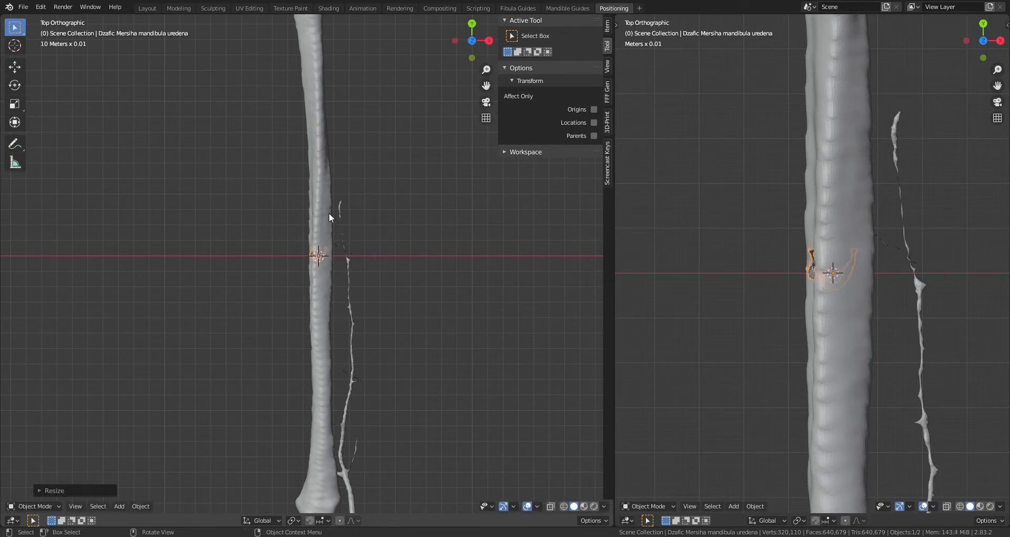
click(356, 254)
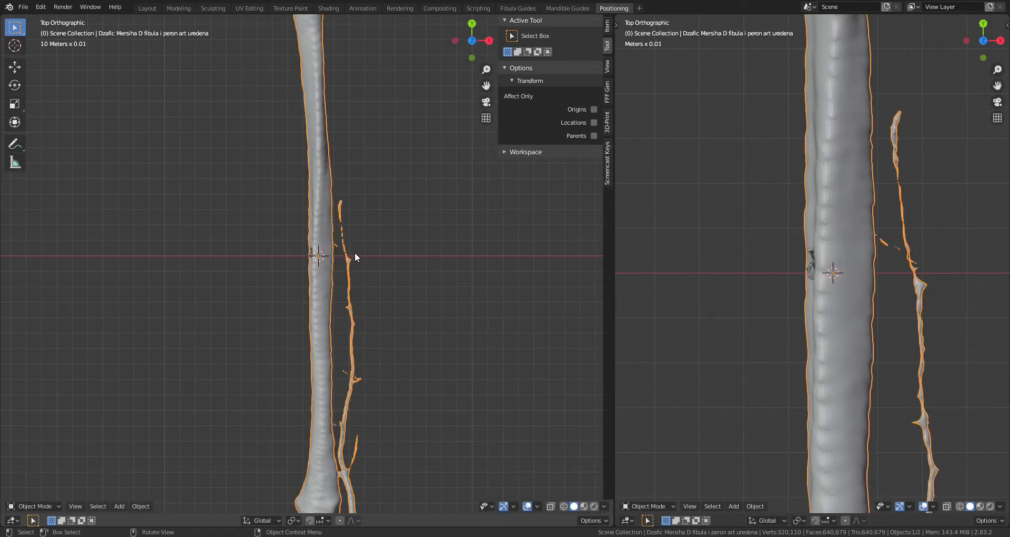
text(s0.1)
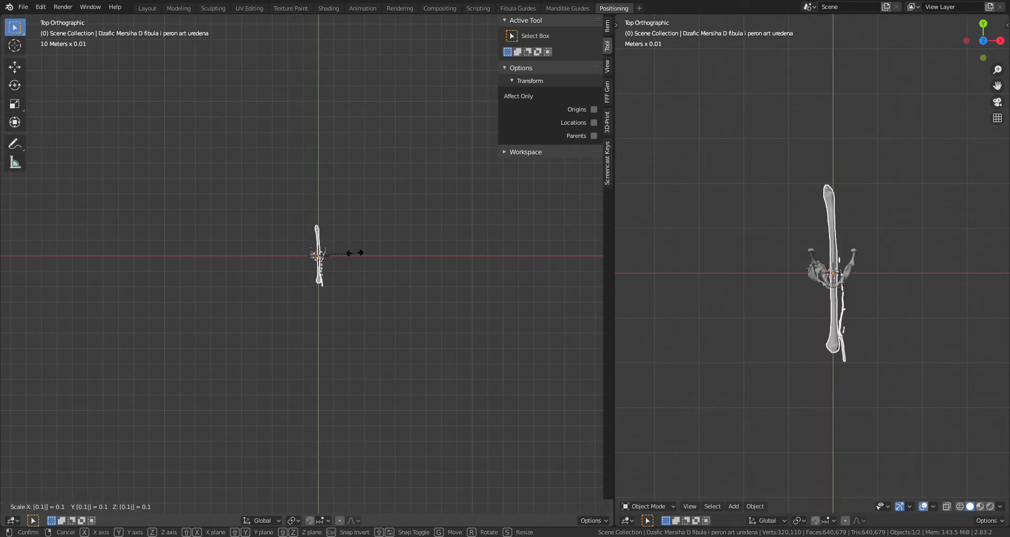
key(Return)
Step: Move the mandible up by about 0.62 cm along the global Z axis in left view
middle_drag(355, 251, 396, 284)
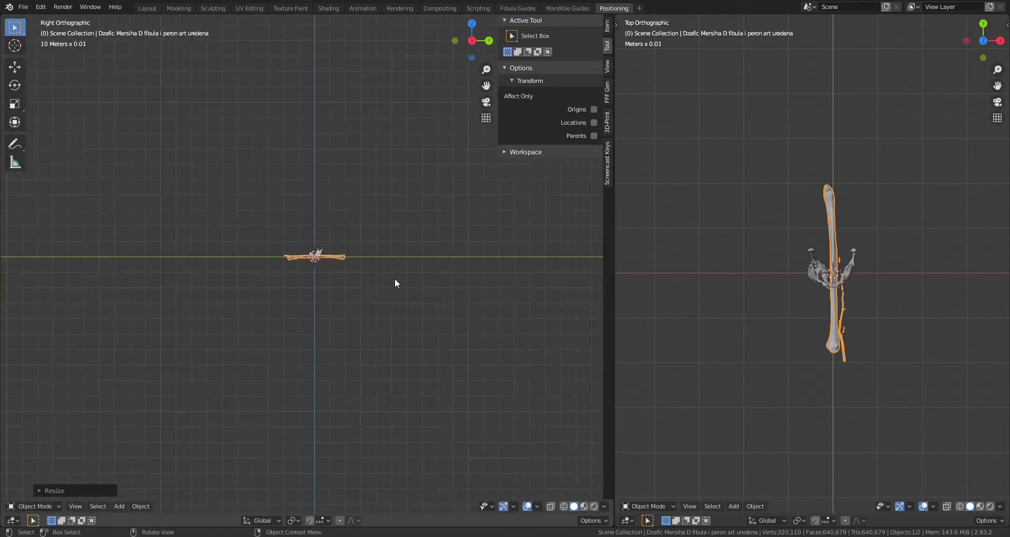
scroll(299, 271, up, 10)
key(ctrl+KP_3)
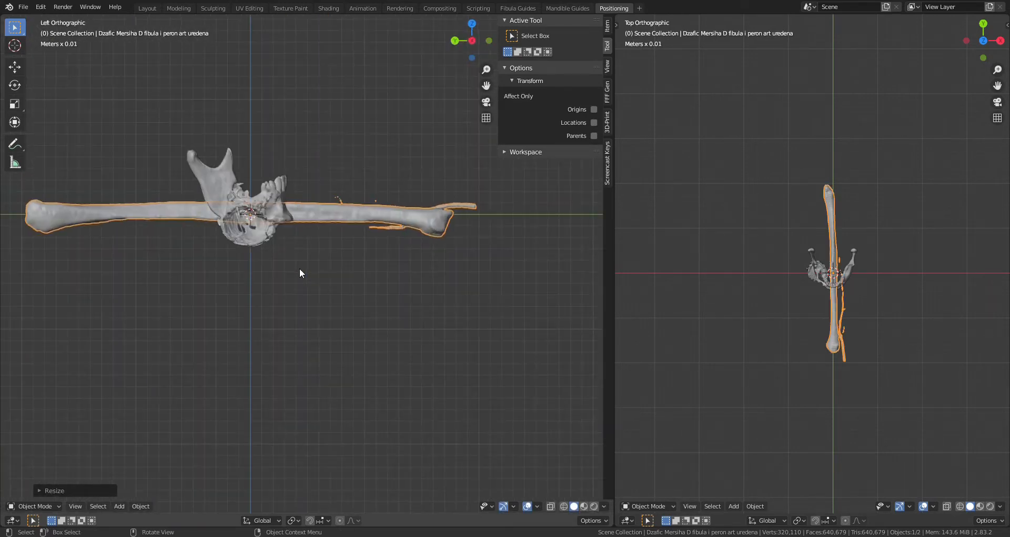
shift+middle_drag(299, 269, 311, 316)
scroll(421, 304, up, 4)
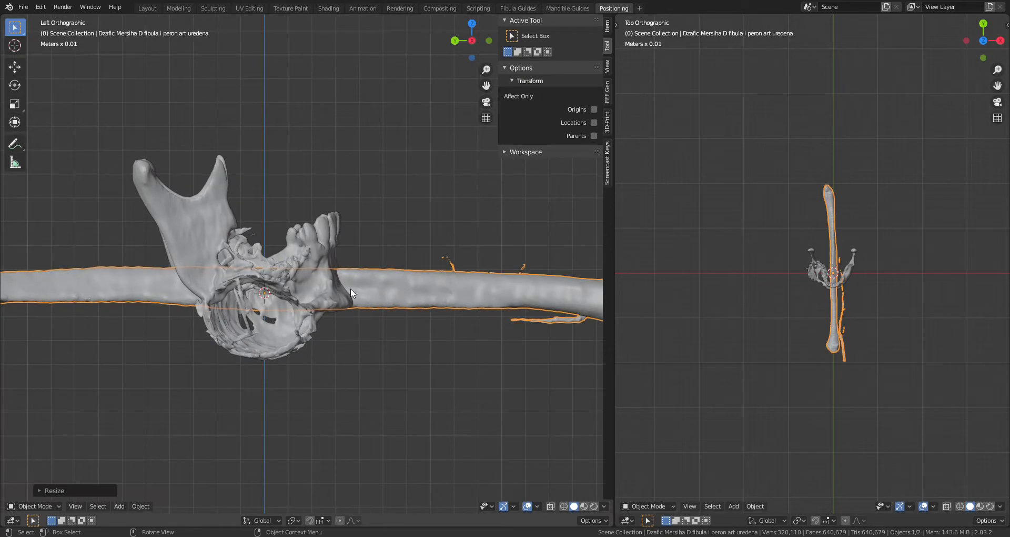
shift+middle_drag(365, 291, 394, 302)
click(393, 304)
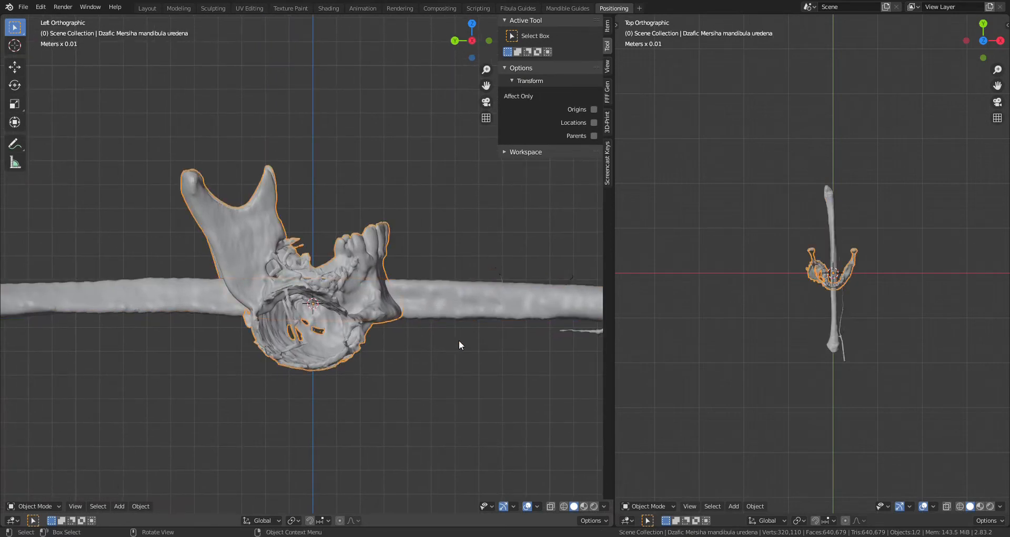
key(g)
key(z)
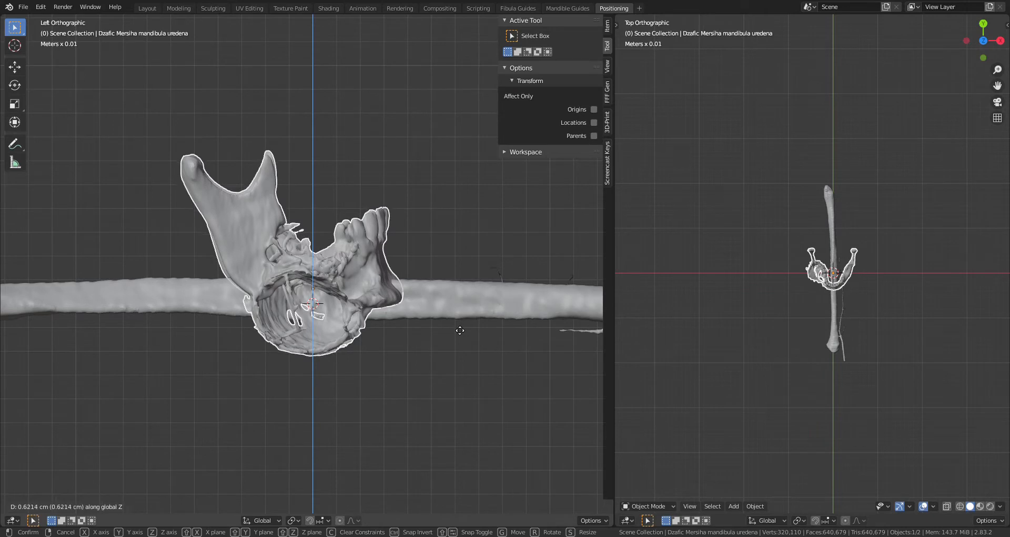
click(460, 330)
Step: Raise the fibula slightly along the global Z axis and tilt it slightly about the global X axis to level its shaft
click(503, 303)
key(g)
key(z)
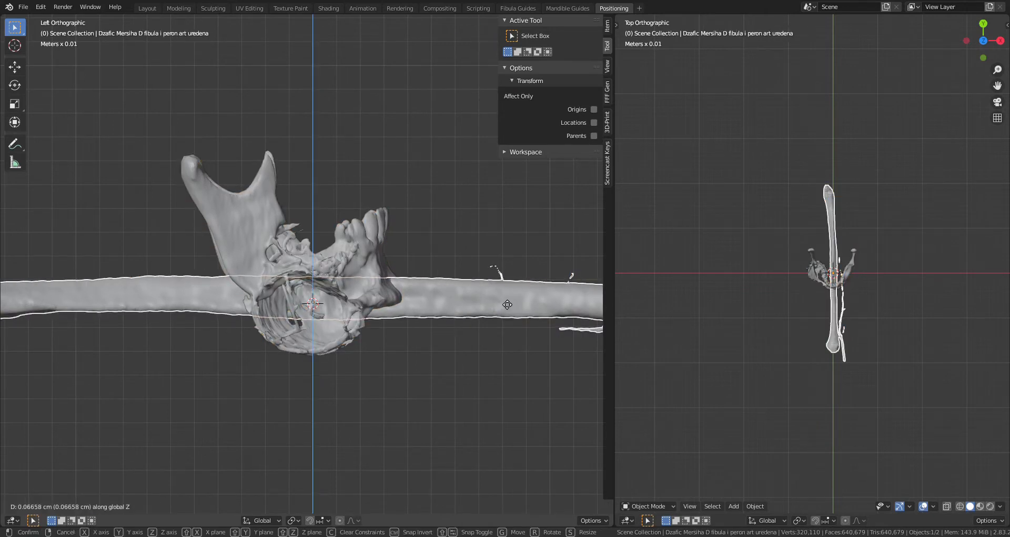
click(508, 293)
key(r)
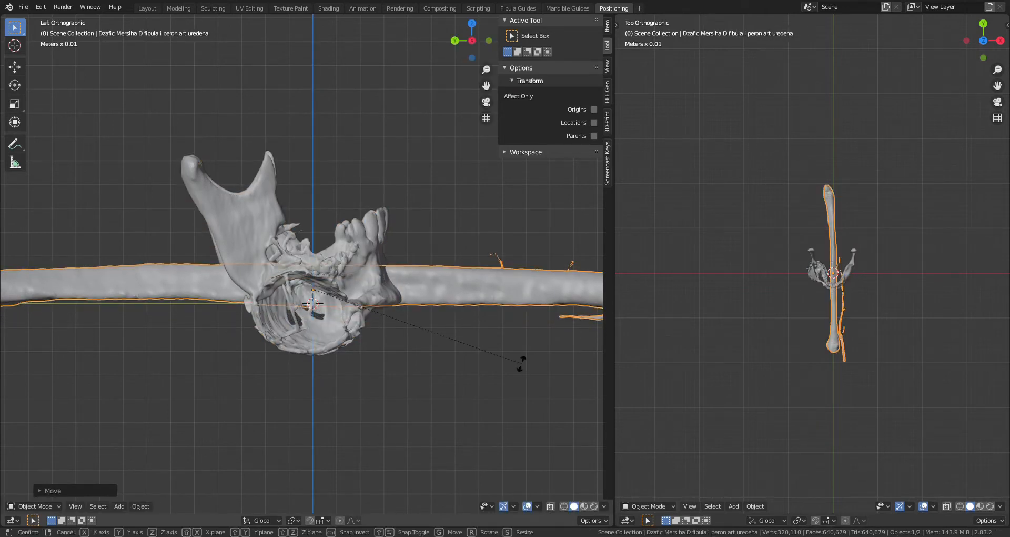
key(x)
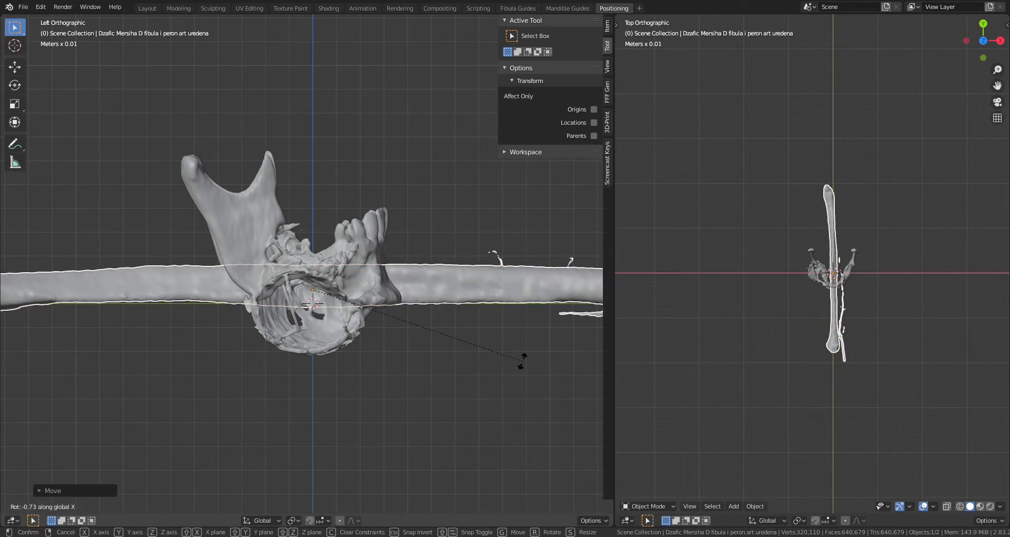
click(520, 359)
Step: Examine the fibula's position relative to the mandible in front and left views
key(KP_1)
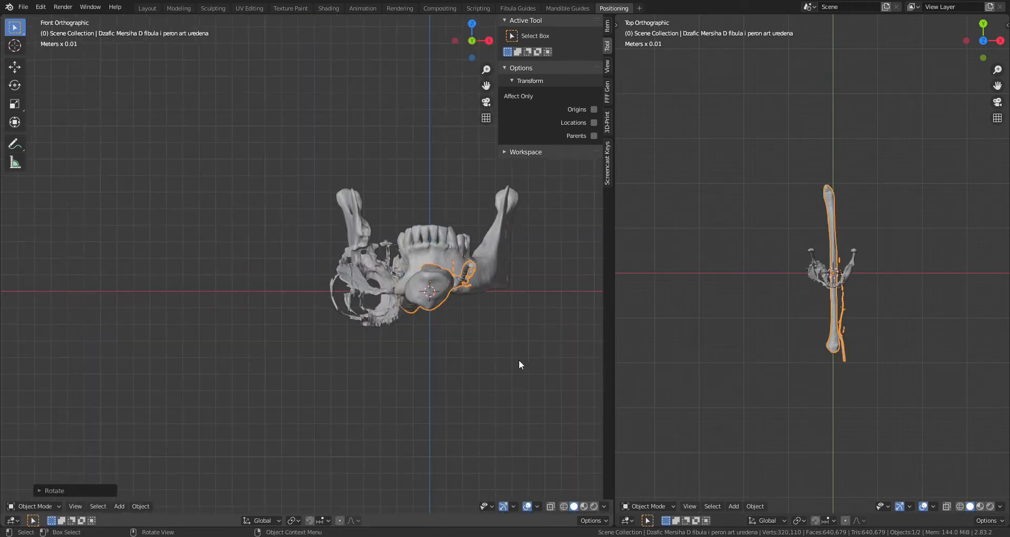
scroll(480, 343, up, 2)
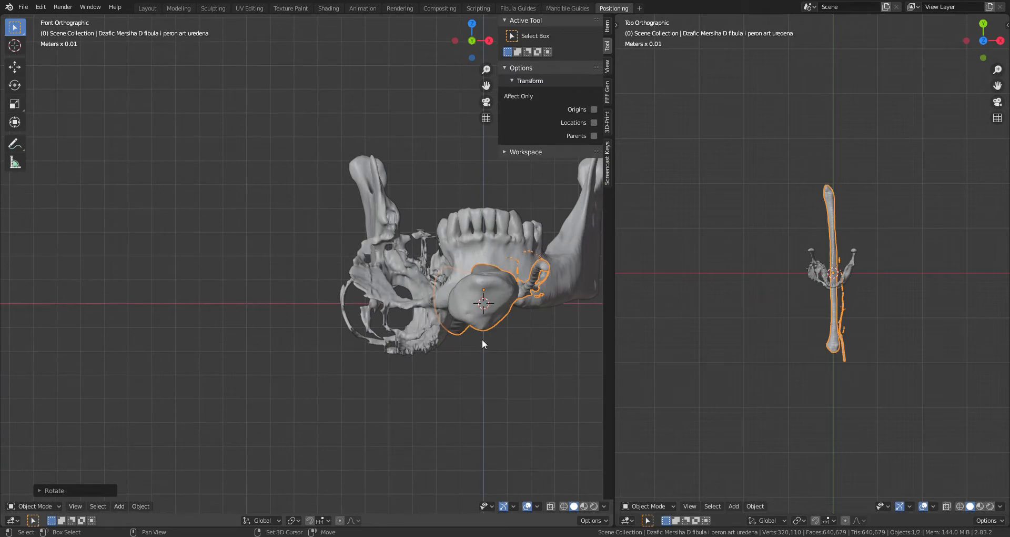
shift+middle_drag(482, 338, 539, 323)
scroll(455, 334, up, 2)
key(KP_1)
key(ctrl+KP_3)
scroll(386, 328, down, 2)
shift+middle_drag(457, 357, 432, 375)
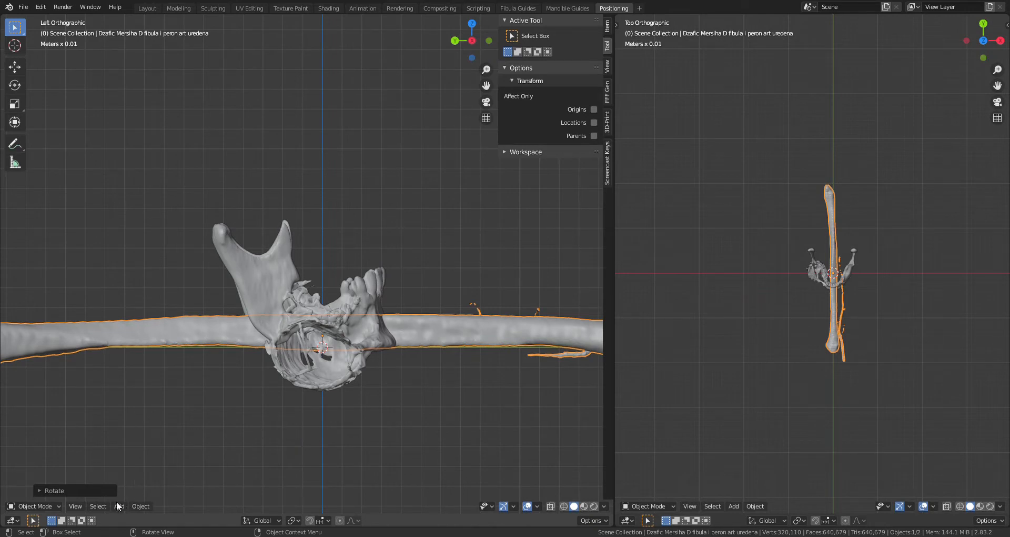
Step: Apply the fibula's object transforms and apply All Transforms to the mandible
click(141, 506)
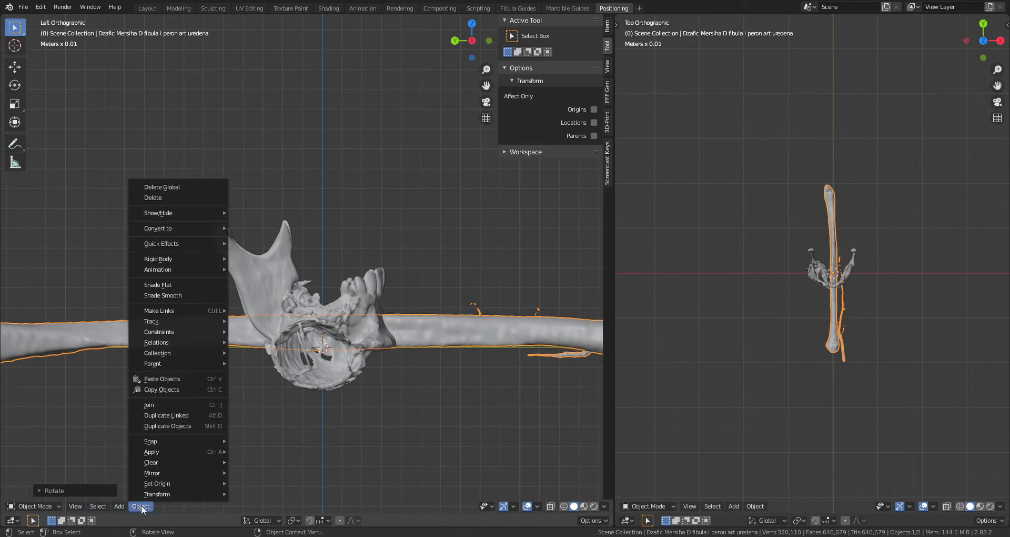
mouse_move(157, 453)
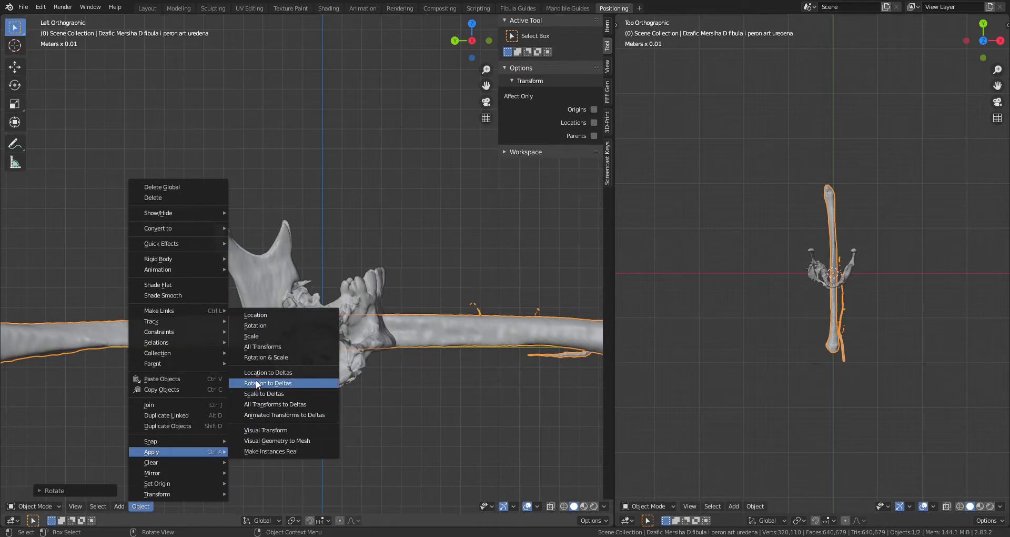
click(262, 356)
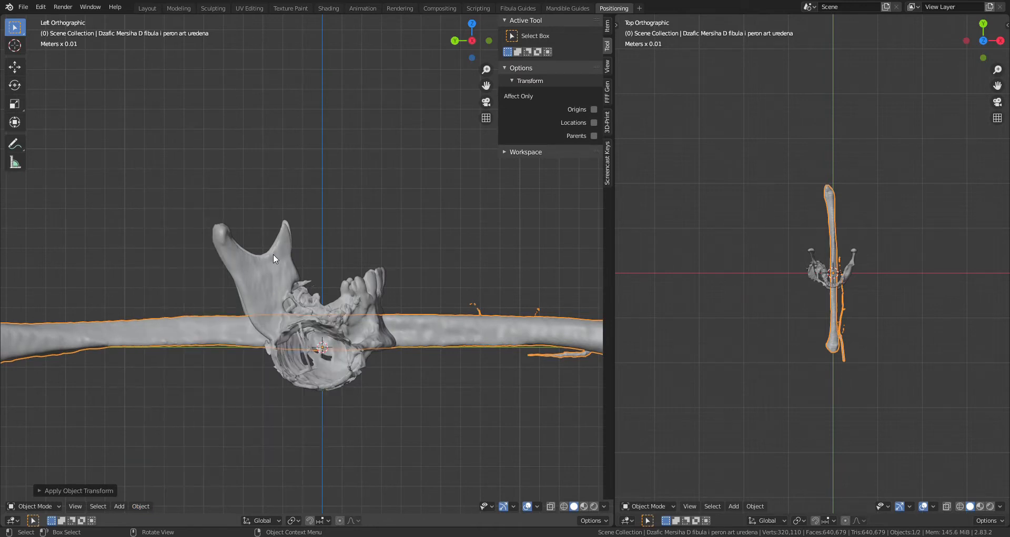
click(274, 254)
click(142, 506)
mouse_move(162, 450)
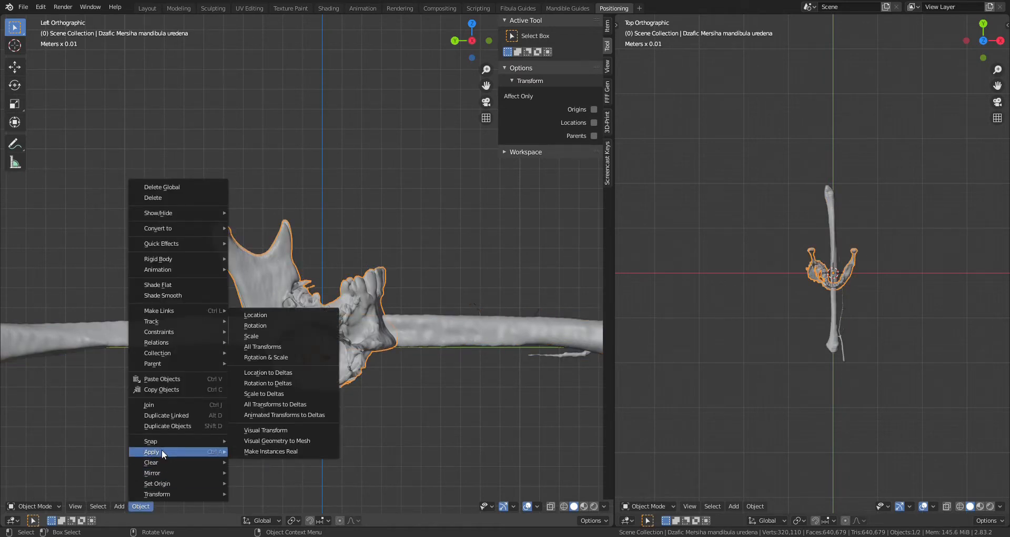
click(273, 347)
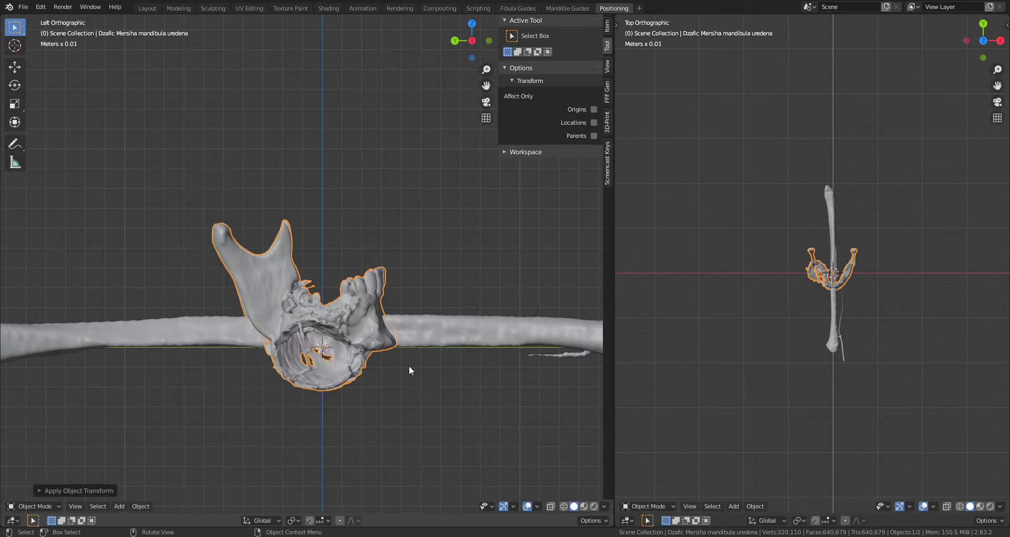
Step: Assign the mandible and fibula models to their matching object fields in the FFF Gen general settings
middle_drag(430, 393, 349, 416)
middle_drag(433, 308, 434, 314)
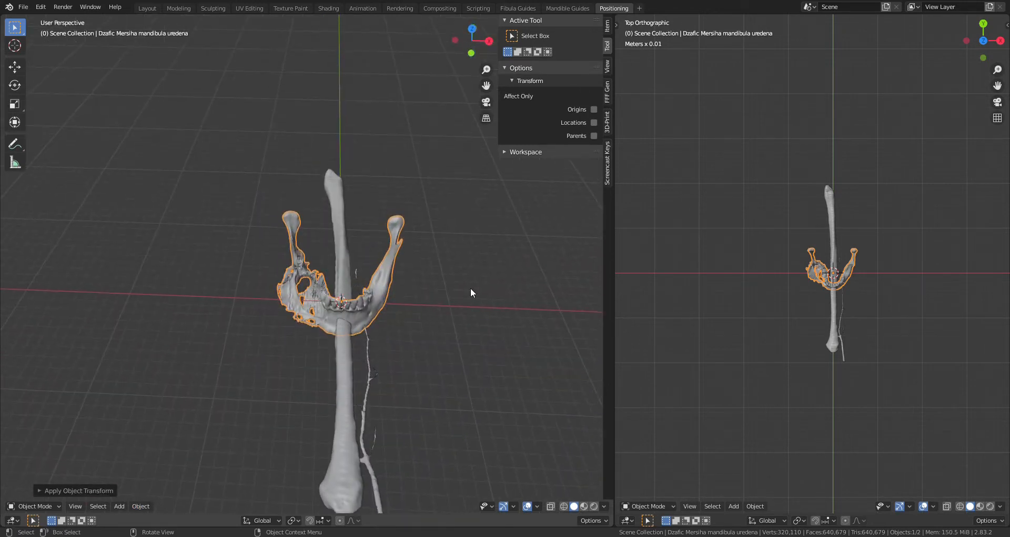
click(607, 93)
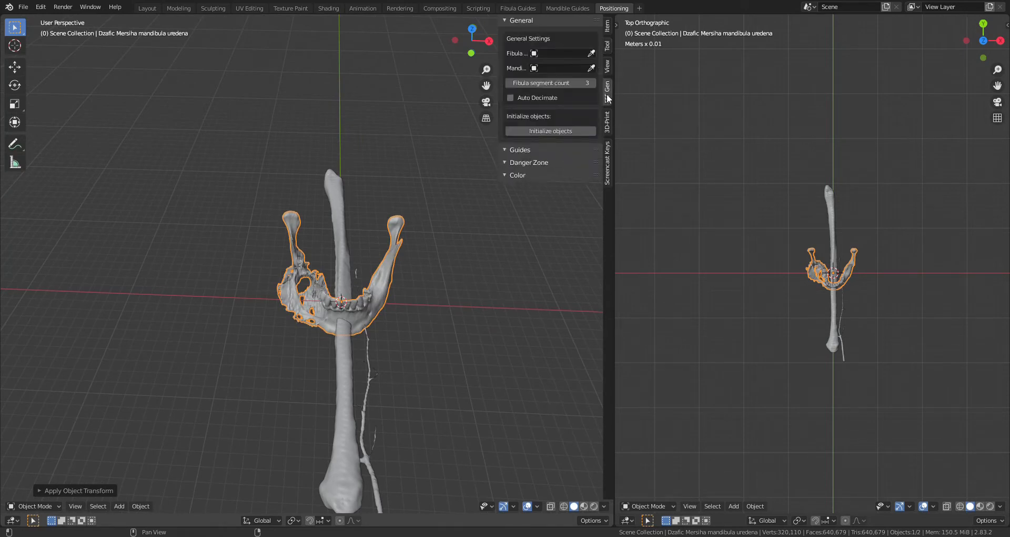
click(593, 68)
click(402, 230)
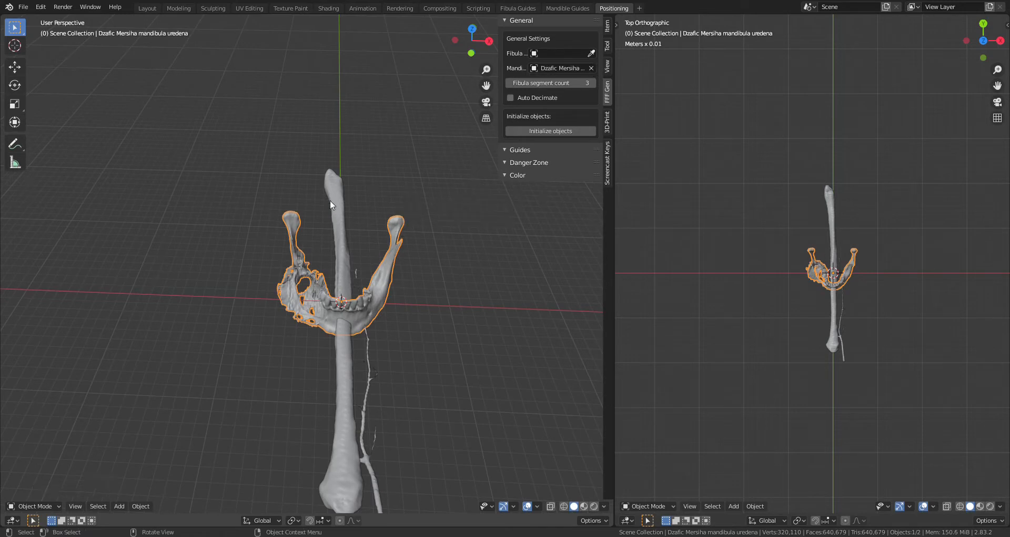
click(337, 185)
click(592, 52)
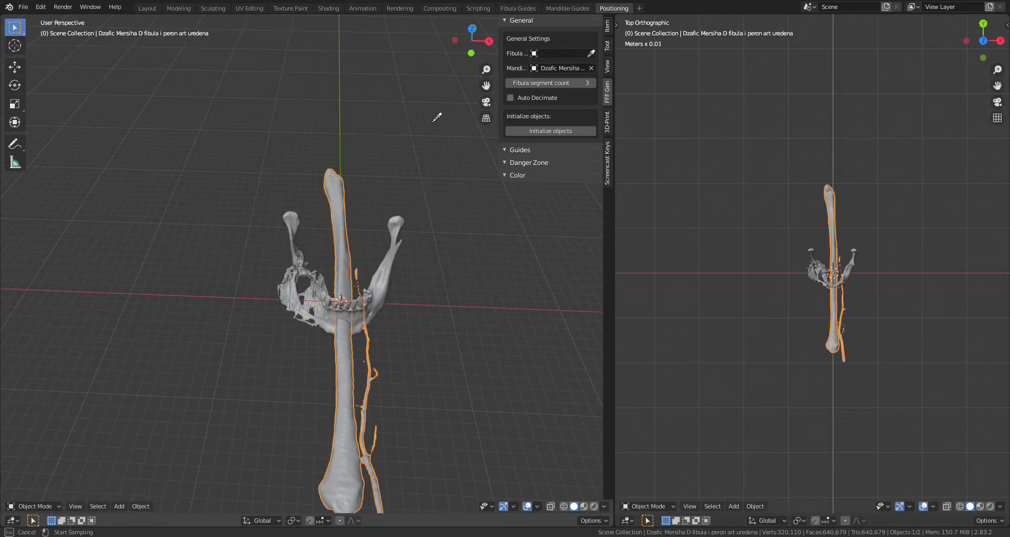
click(340, 167)
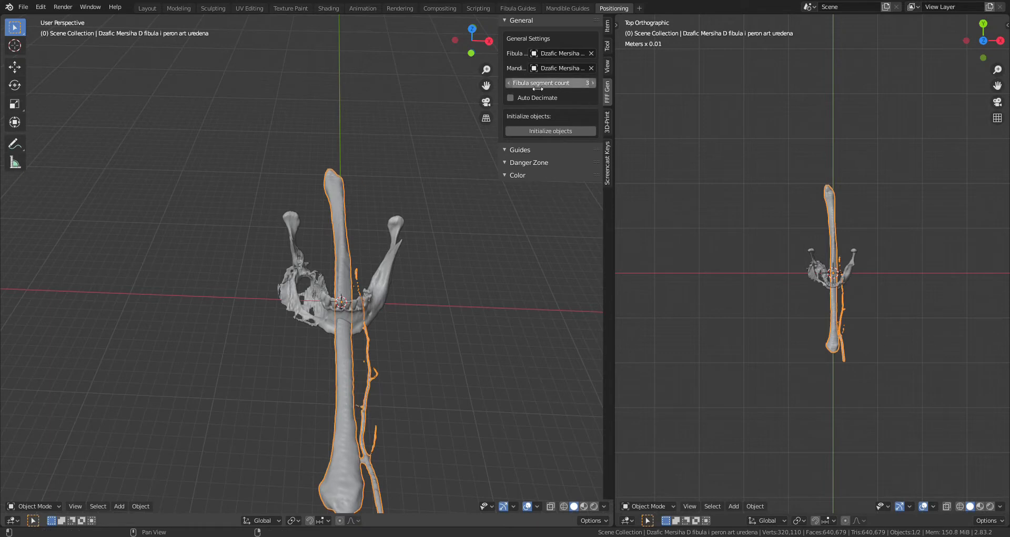
Step: Initialize the FFF Gen objects with a fibula segment count of 2 and Auto Decimate enabled
click(510, 84)
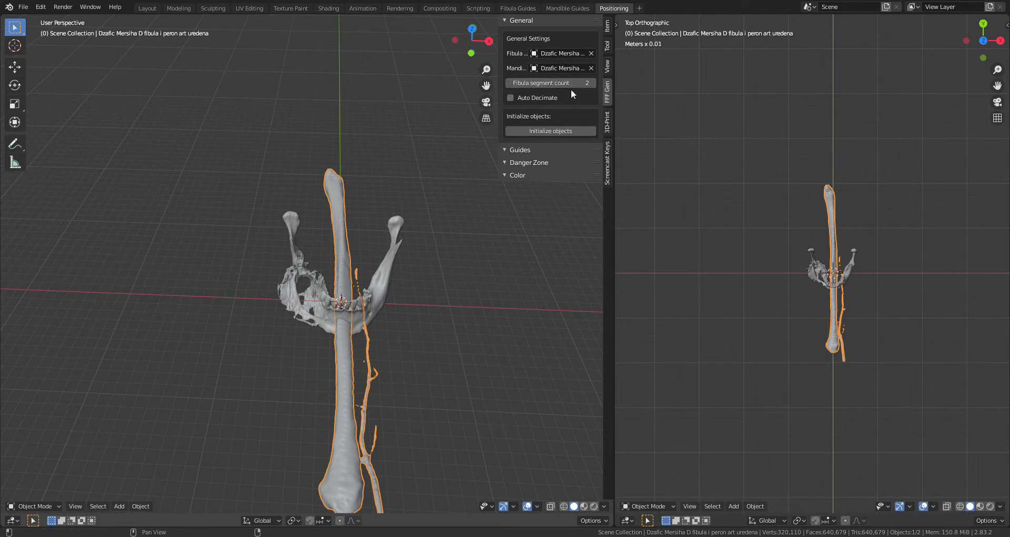
click(511, 98)
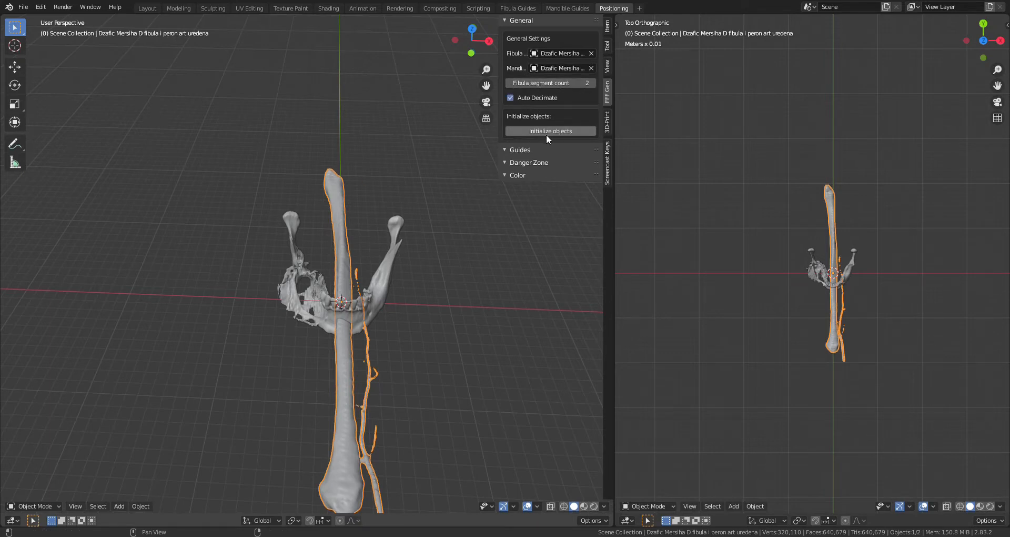
click(549, 130)
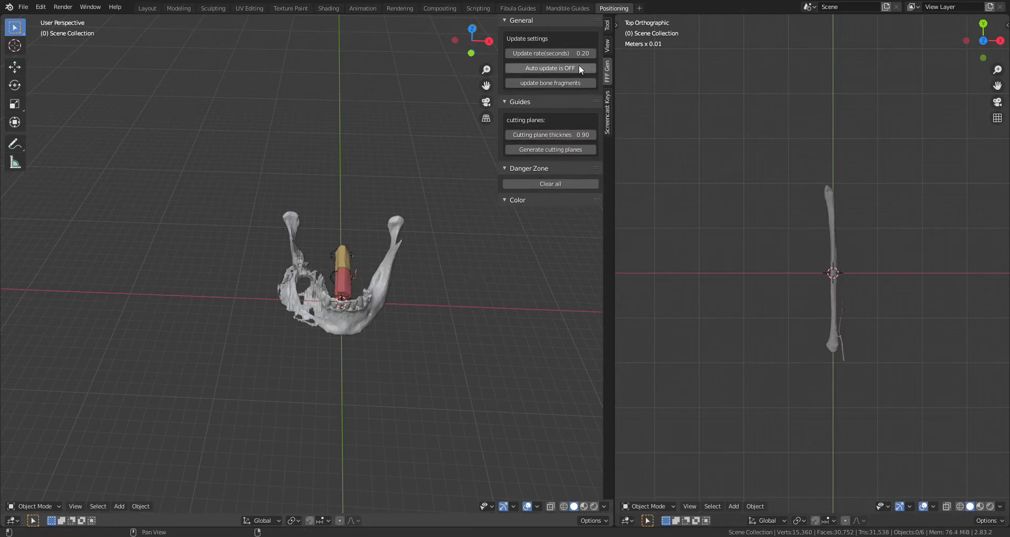
Step: Turn on auto update for the bone fragments and frame the two fibula segments in both views
click(564, 67)
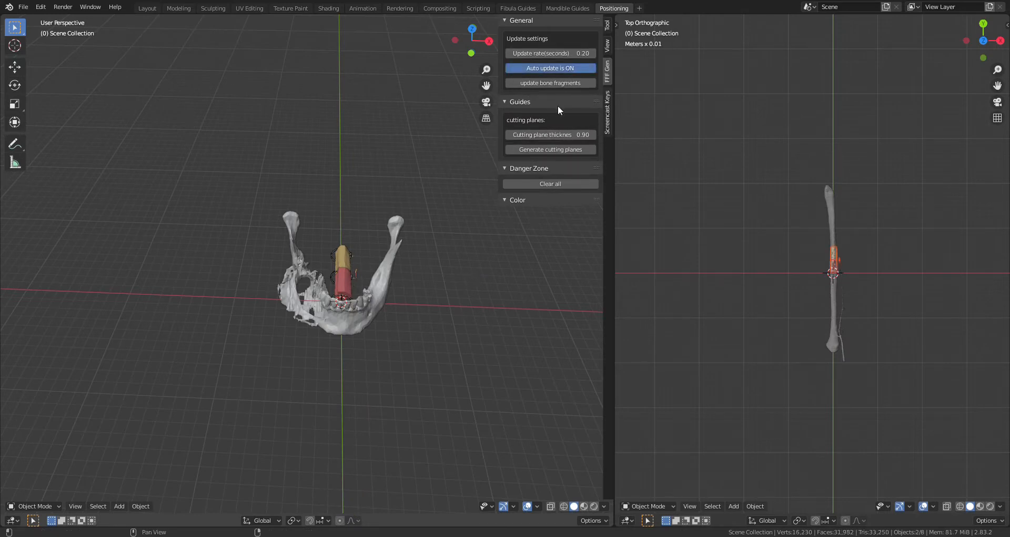
scroll(864, 288, up, 5)
shift+middle_drag(864, 289, 794, 270)
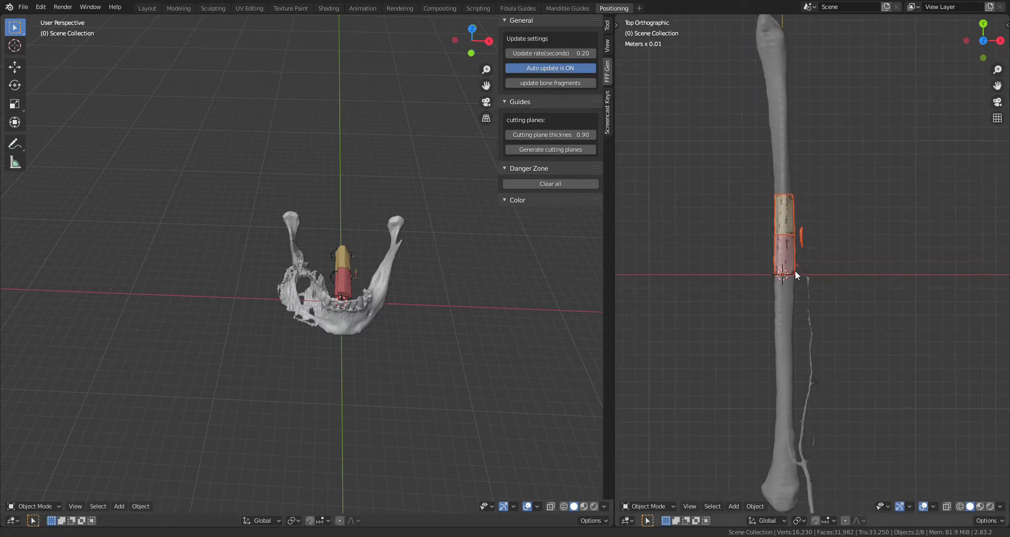
shift+middle_drag(798, 228, 799, 318)
scroll(408, 272, up, 1)
middle_drag(408, 272, 409, 307)
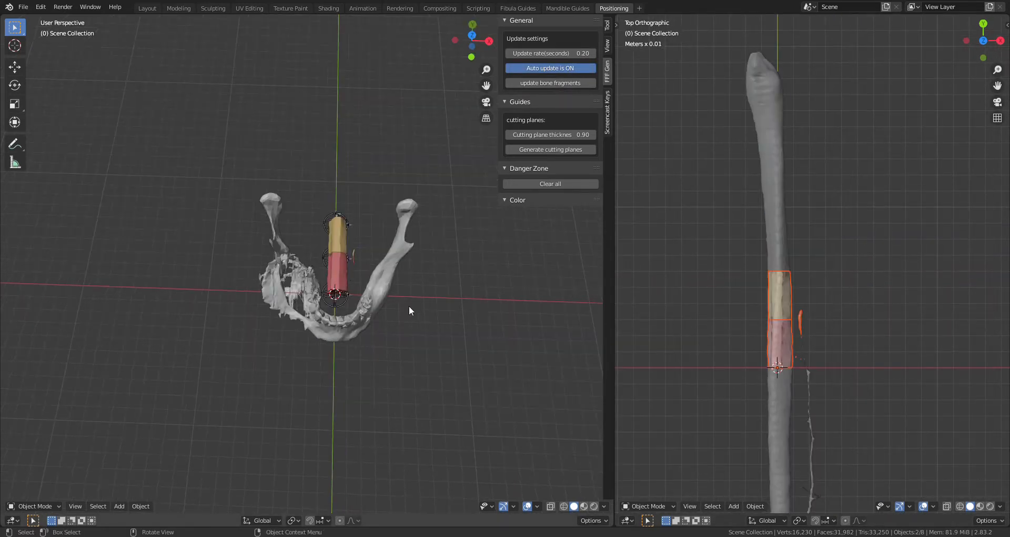
Step: Set the cutting plane thickness to 1.3
click(556, 137)
click(532, 139)
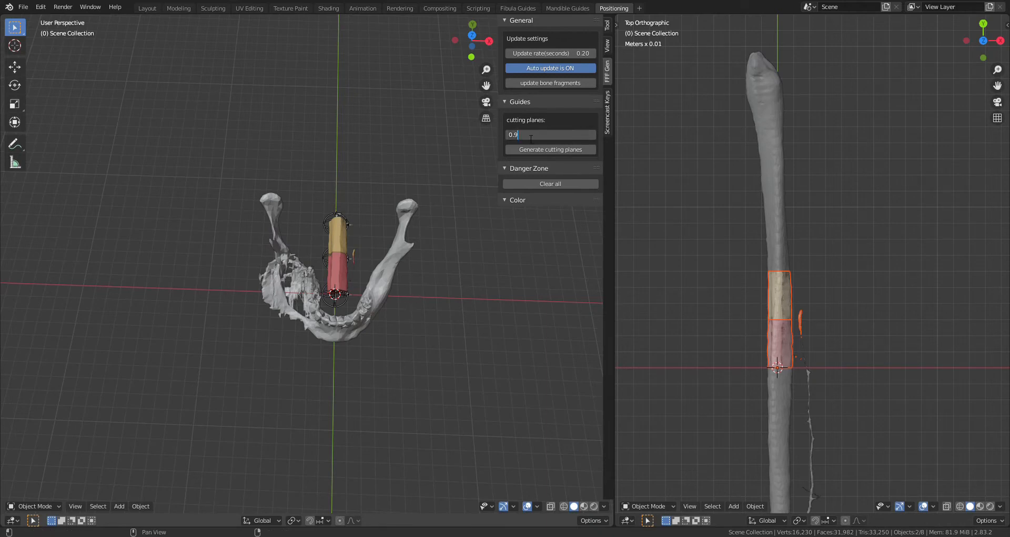
key(BackSpace)
key(BackSpace)
key(BackSpace)
text(1.3)
key(Return)
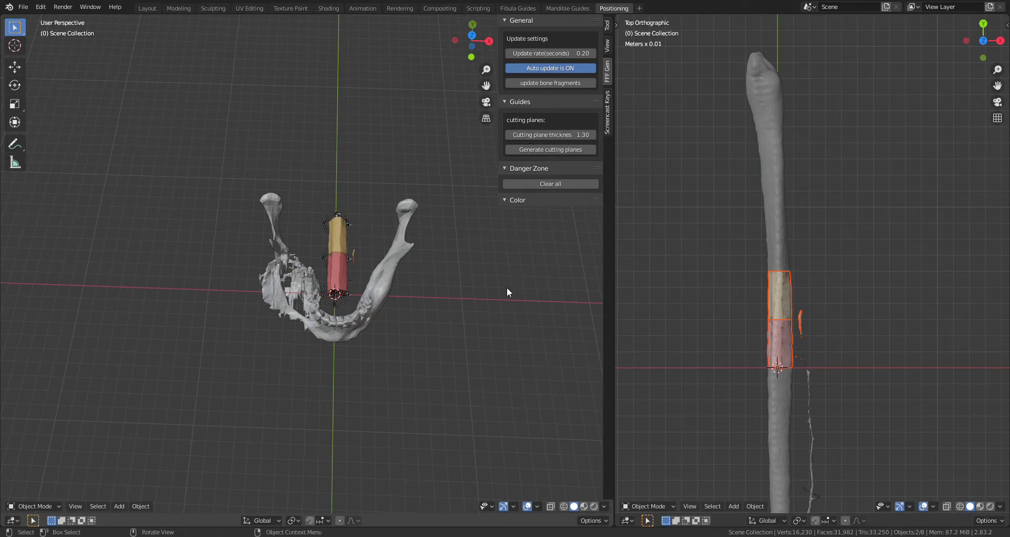
Step: Measure about 6.6 cm down the fibula from its upper end in the top view with the ruler
key(KP_7)
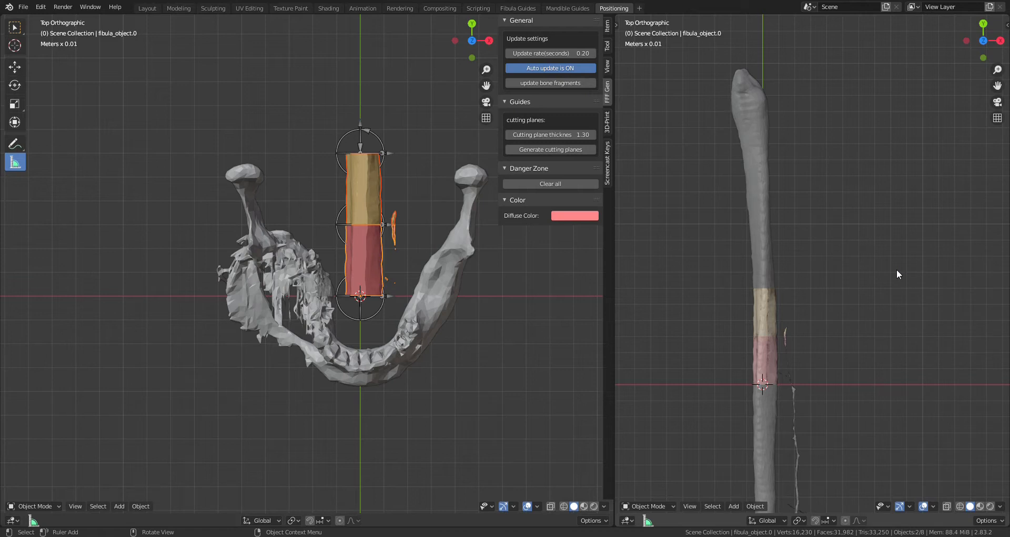
scroll(884, 326, up, 2)
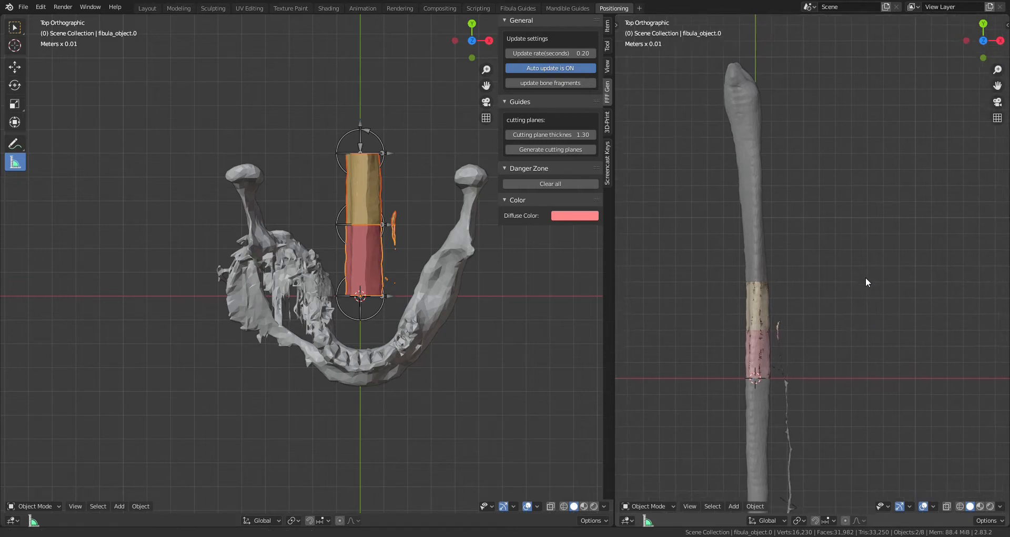
shift+middle_drag(877, 322, 895, 304)
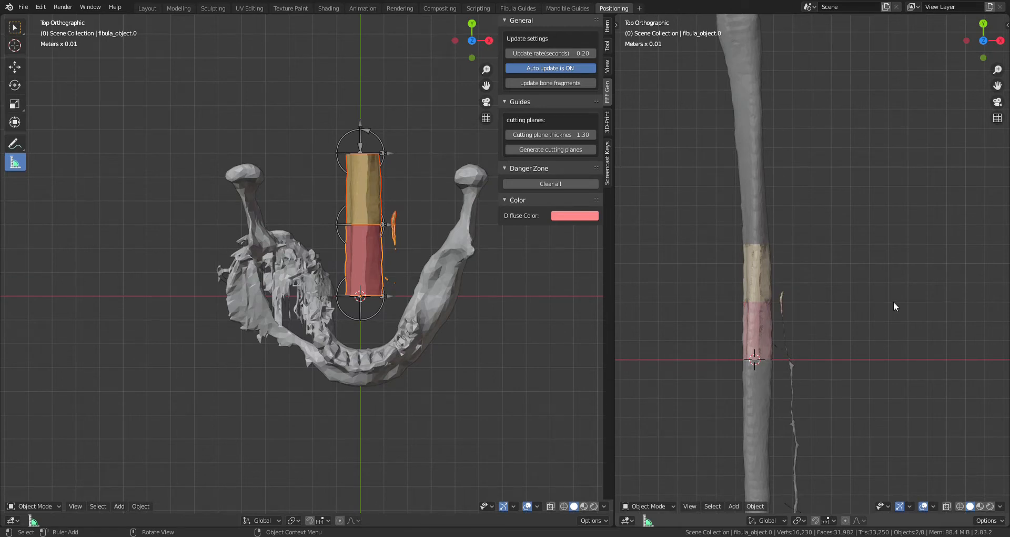
shift+scroll(884, 295, up, 4)
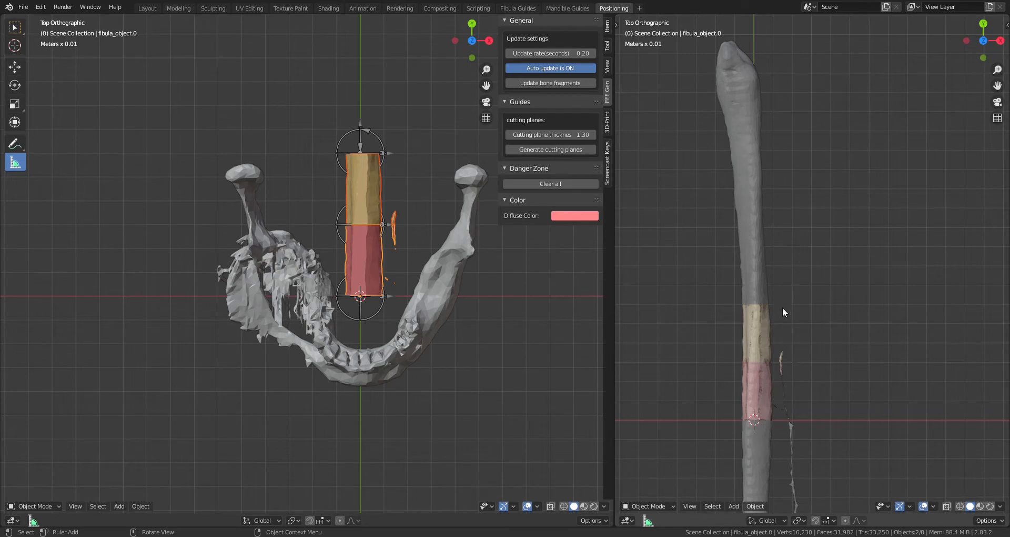
shift+middle_drag(823, 204, 834, 242)
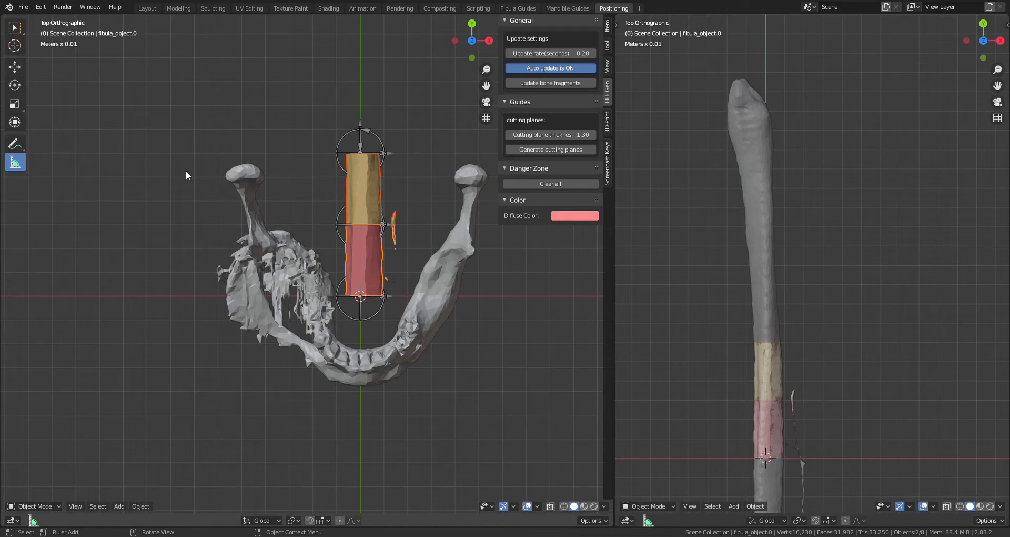
drag(744, 79, 746, 206)
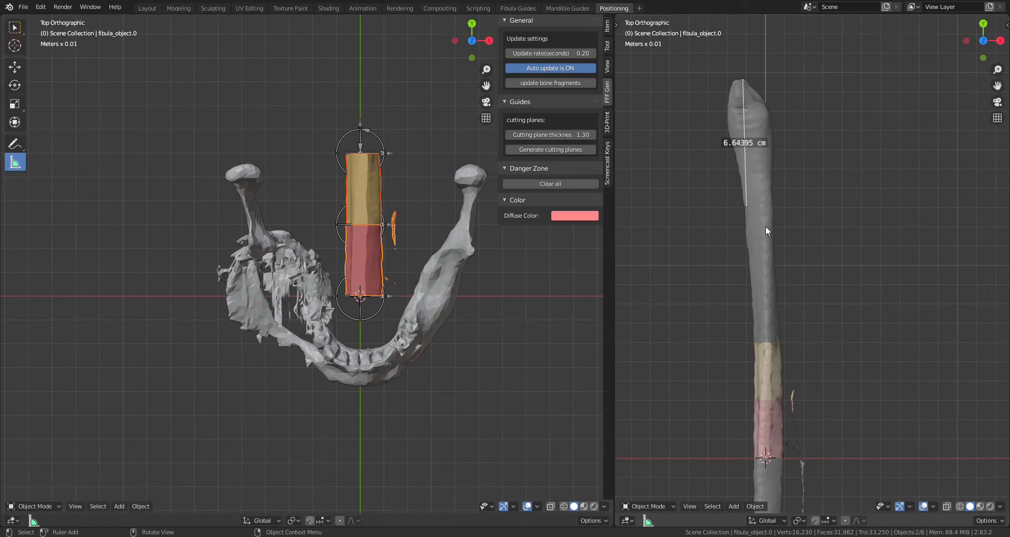
Step: Move the end control of the yellow segment (bone.2) to the ramus near the condyle on the damaged side of the mandible
mouse_move(424, 299)
shift+middle_down()
mouse_move(441, 292)
mouse_move(434, 288)
shift+middle_up()
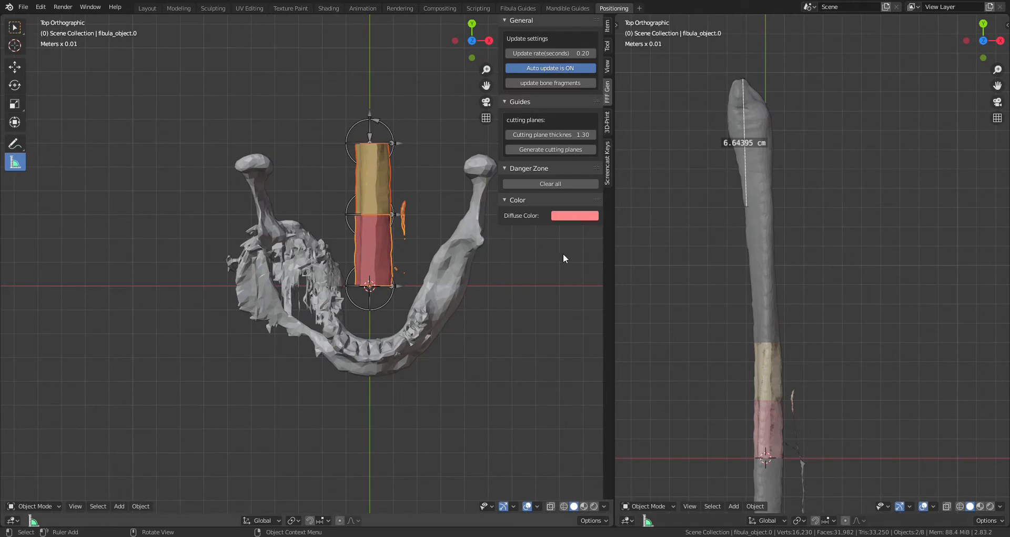
scroll(446, 270, down, 1)
click(361, 158)
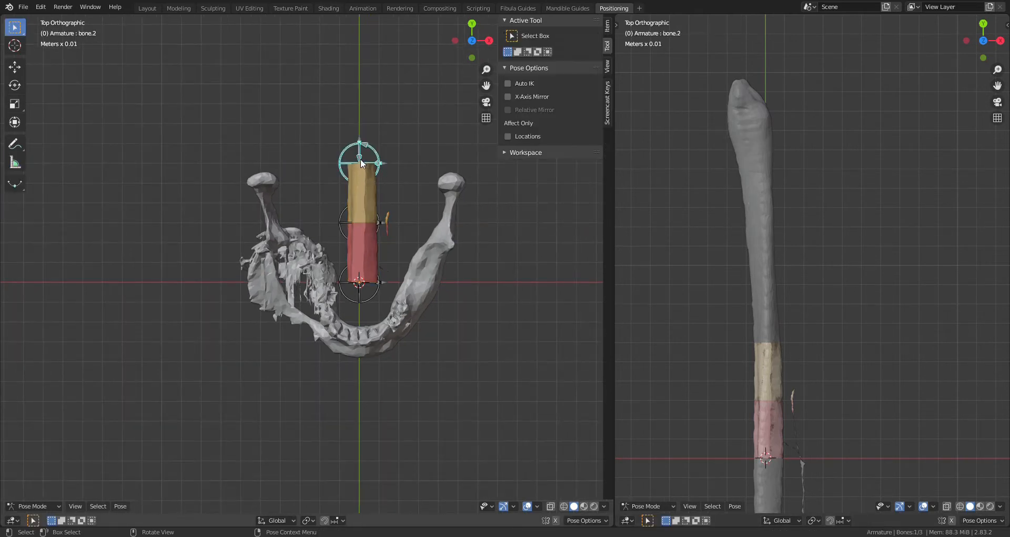
key(g)
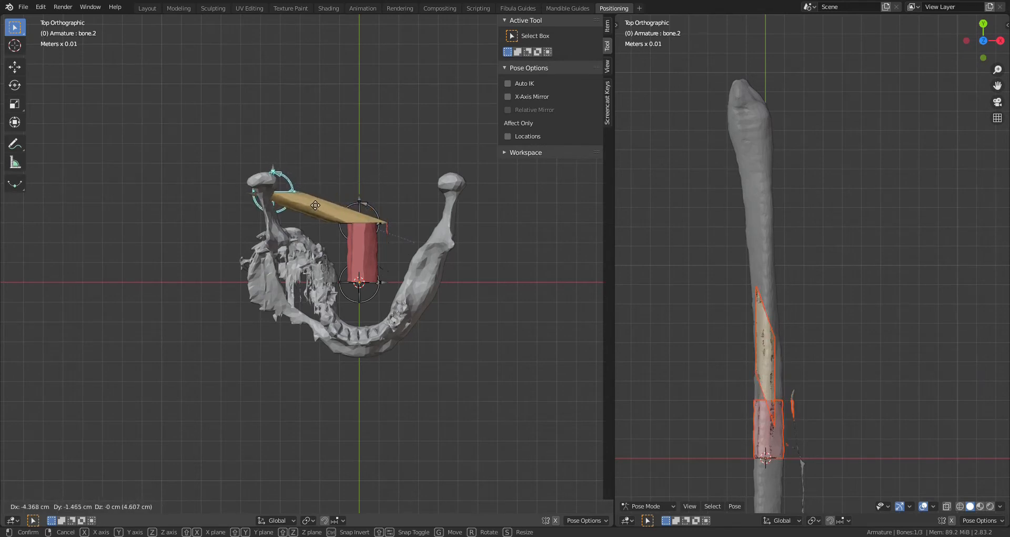
click(315, 204)
Step: Move the middle control (bone.1) to the damaged mandible body and the red segment's end control (bone.0) to the chin
click(374, 211)
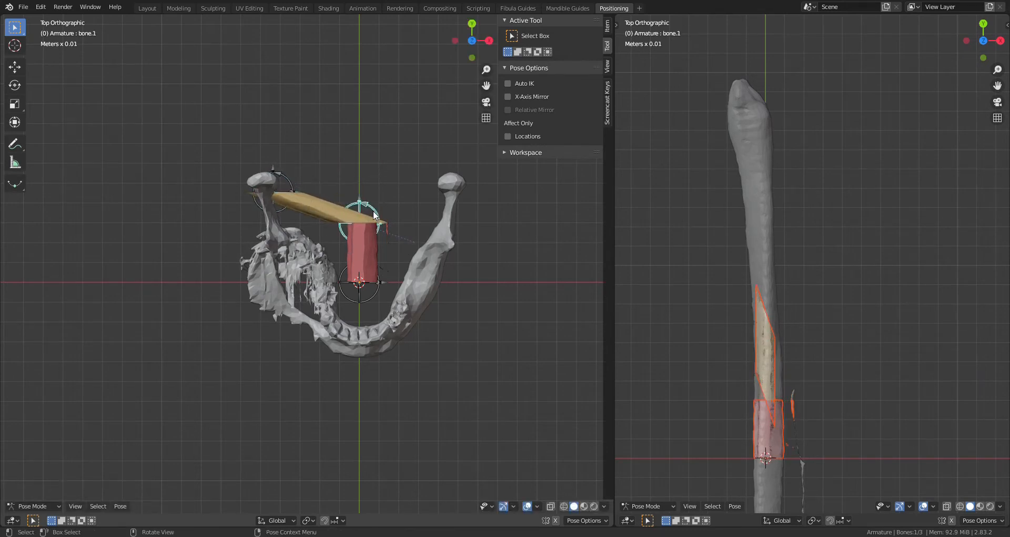
key(g)
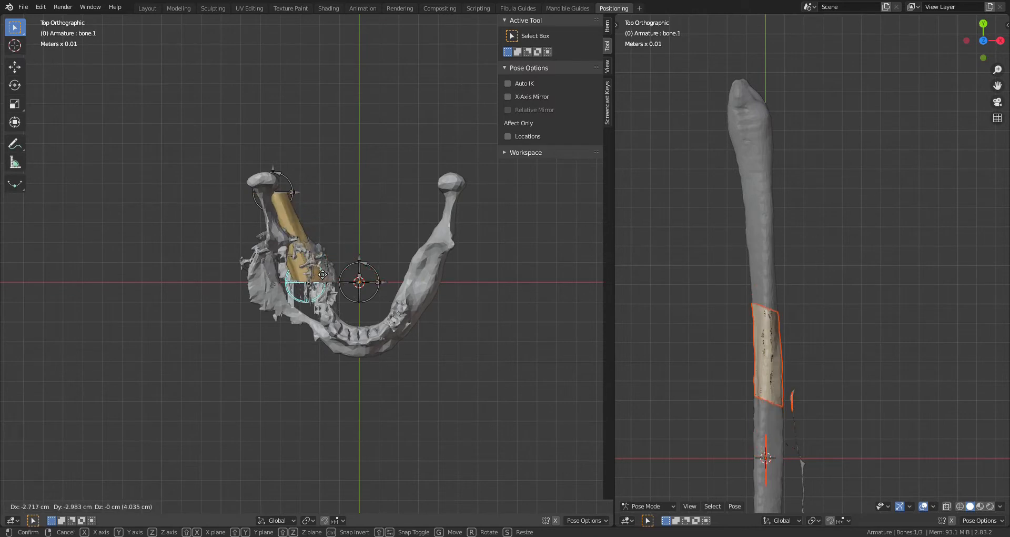
click(367, 293)
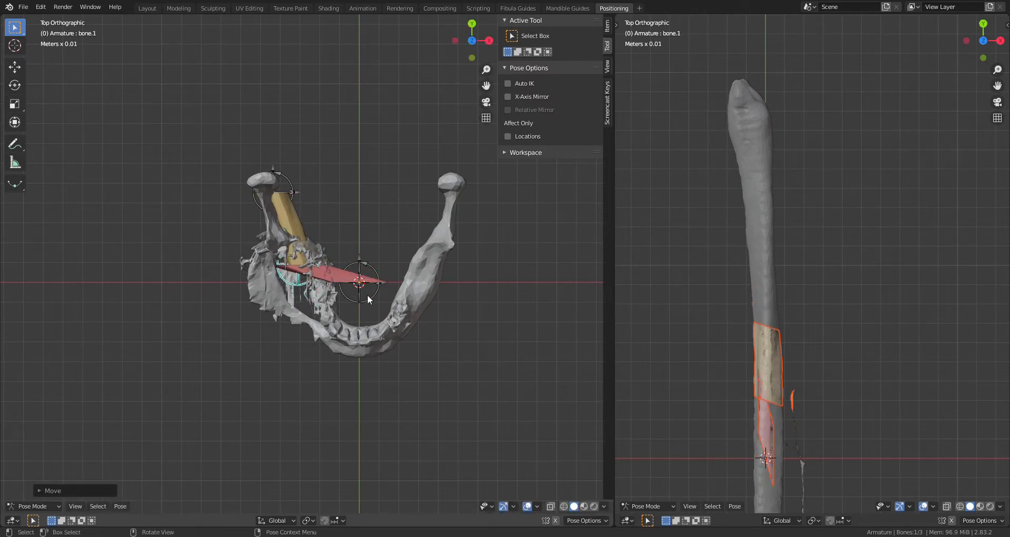
click(368, 295)
key(g)
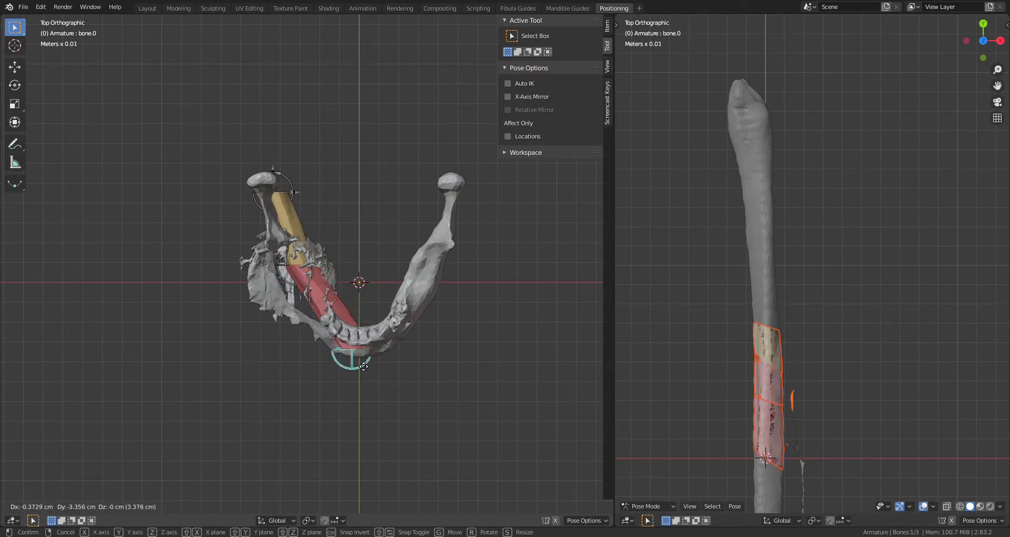
click(363, 365)
Step: Shift the middle control (bone.1) outward so the joint between the two segments follows the mandible's angle
click(293, 280)
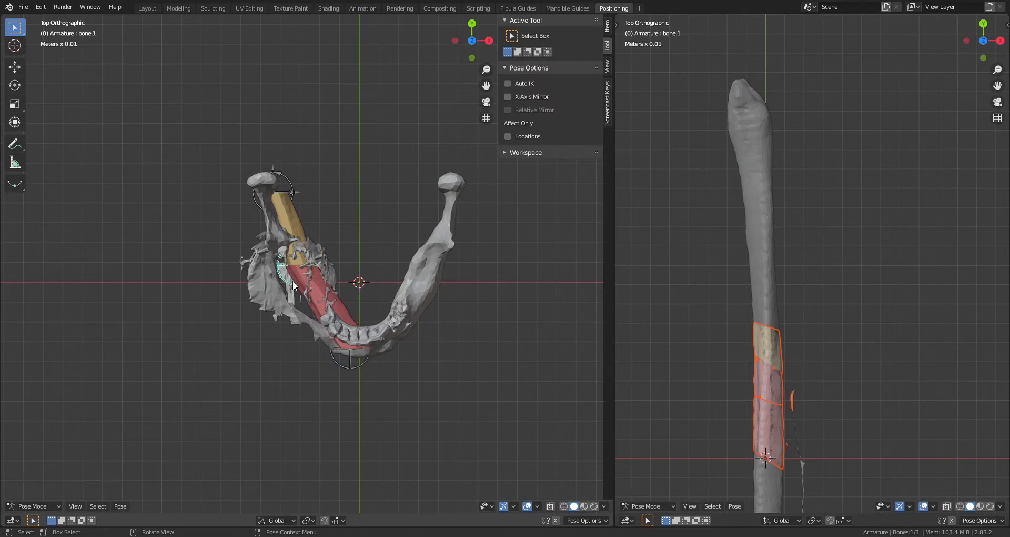
key(g)
click(289, 289)
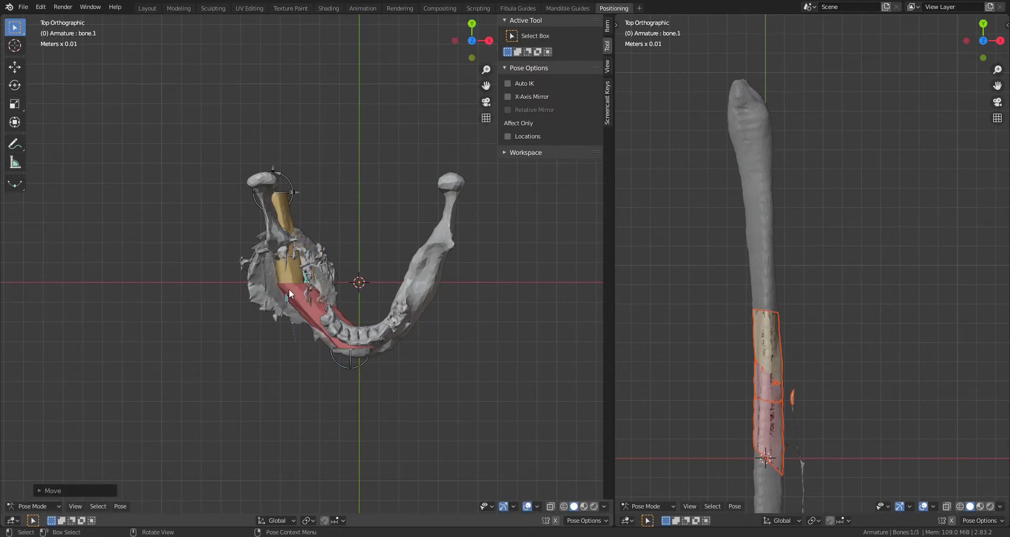
Step: Rotate the chin control (bone.0) in the top view and fine-tune its angle to orient the red segment's front cut
click(351, 368)
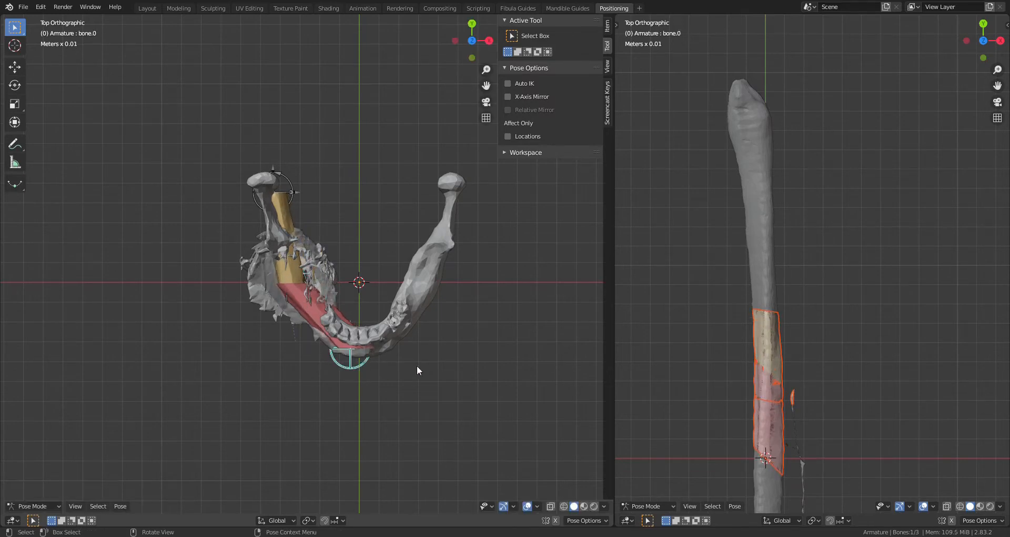
key(r)
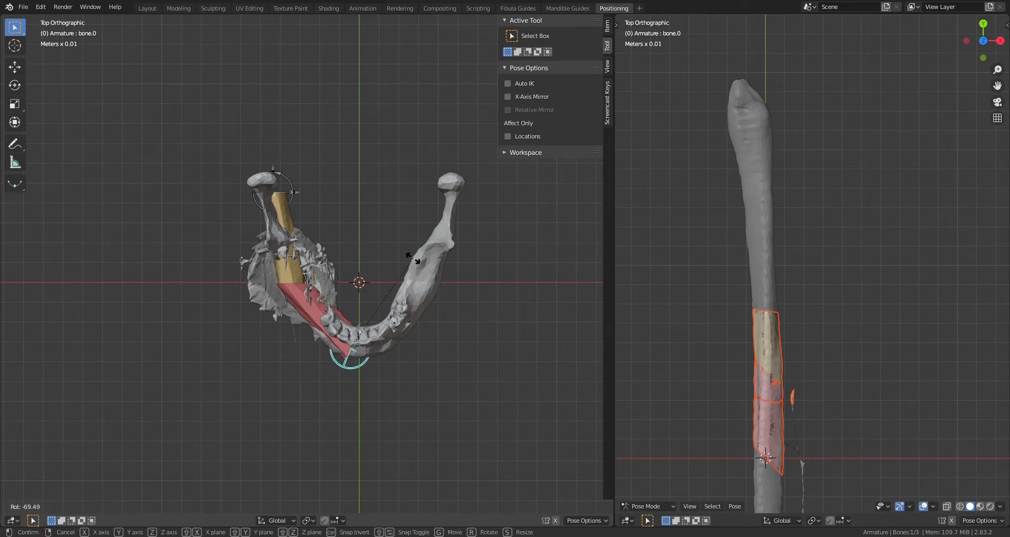
click(410, 246)
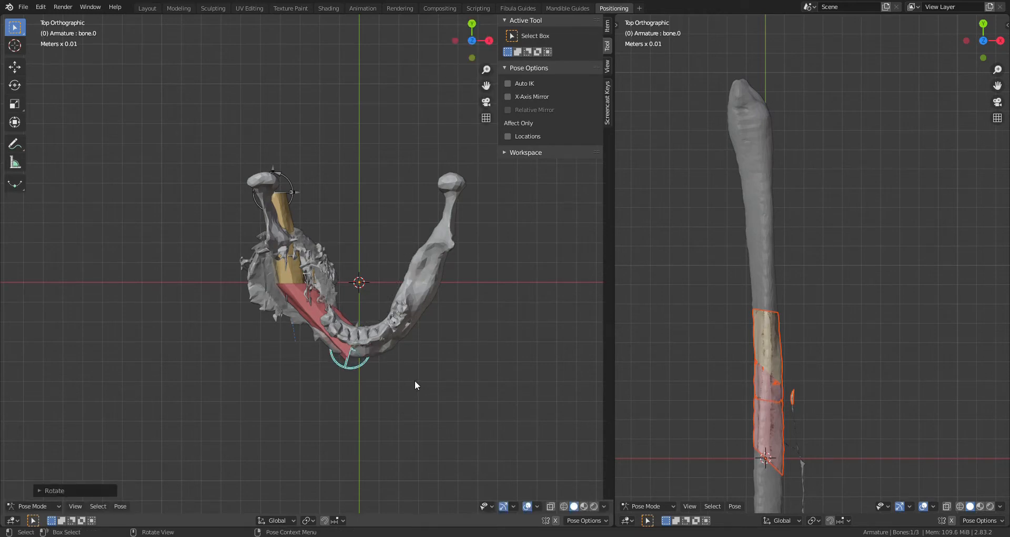
middle_drag(414, 380, 456, 293)
scroll(433, 349, up, 1)
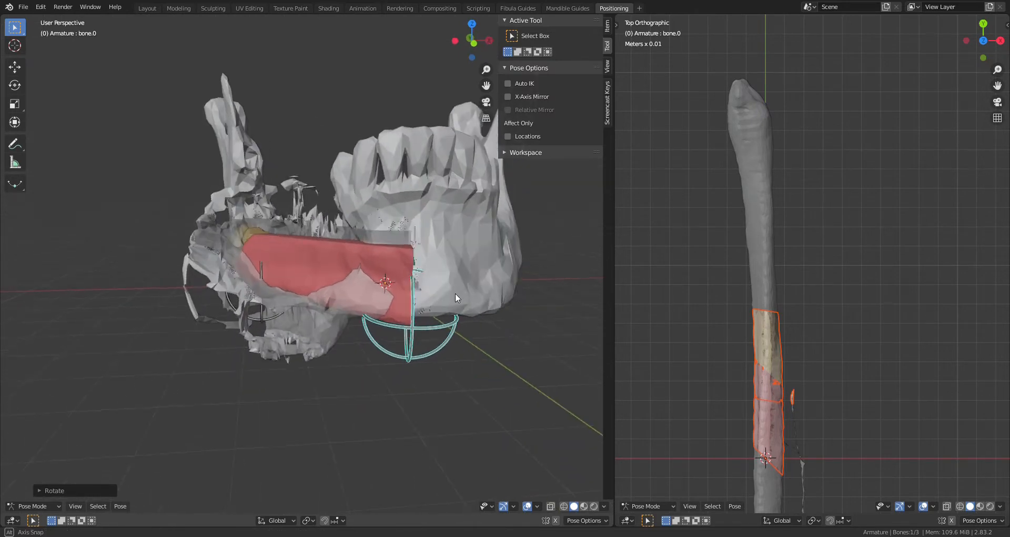
middle_drag(486, 339, 480, 340)
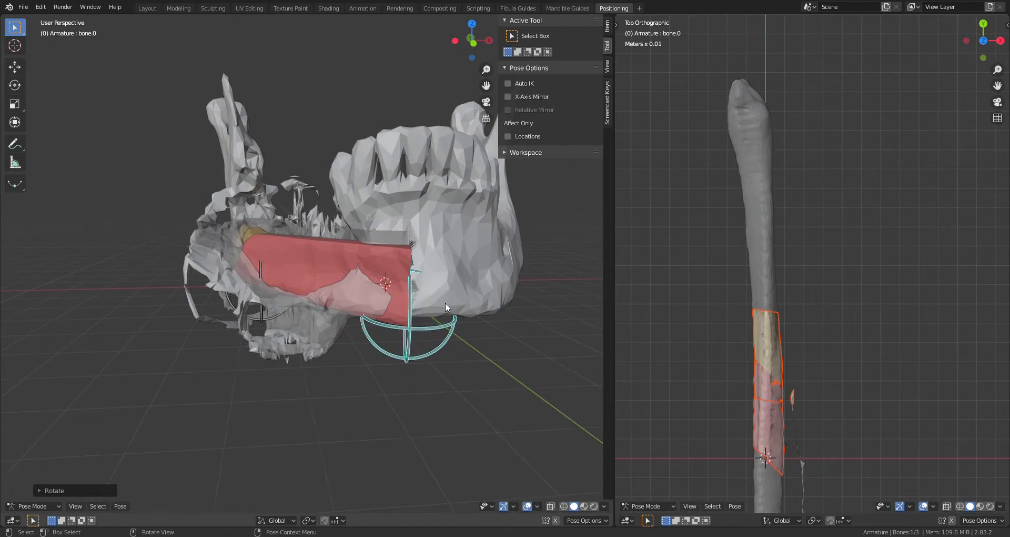
key(r)
key(z)
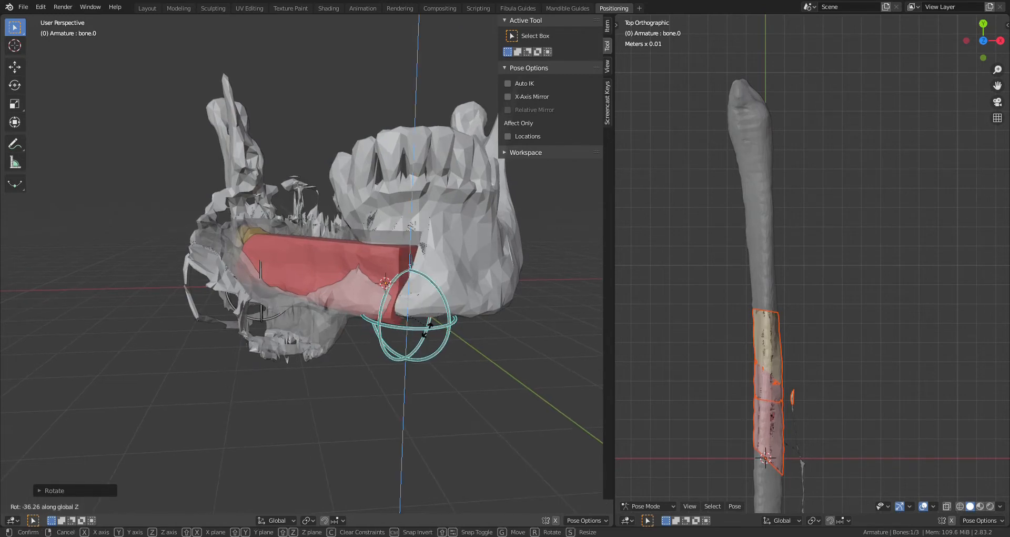
click(518, 320)
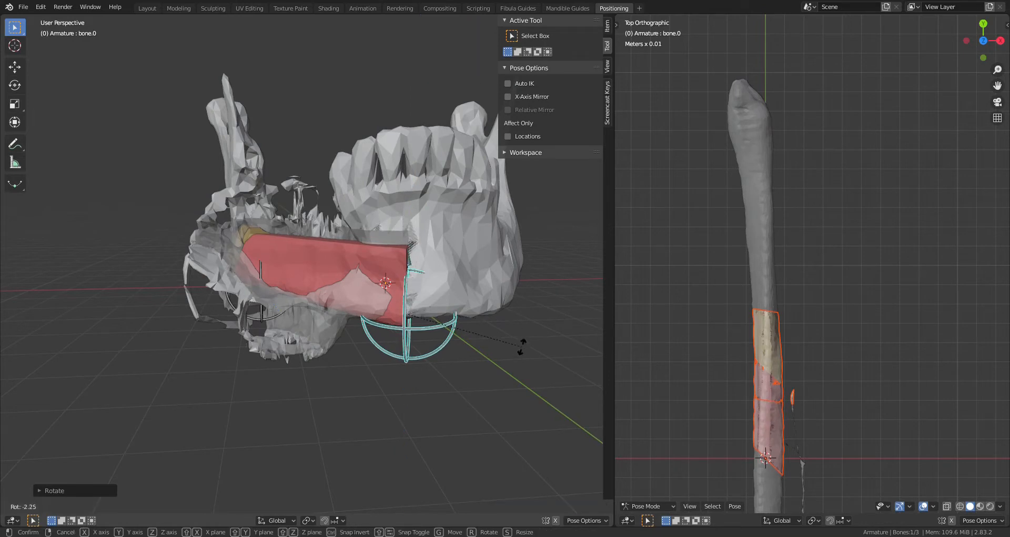
Step: Raise the chin control (bone.0) along the global Z axis by about 0.24 cm
middle_drag(495, 371, 500, 368)
key(g)
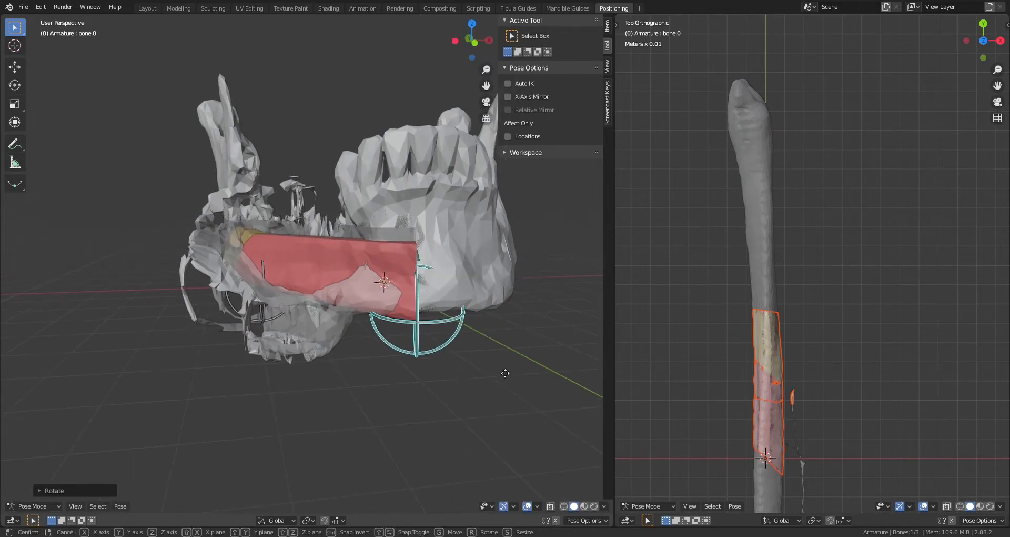
key(z)
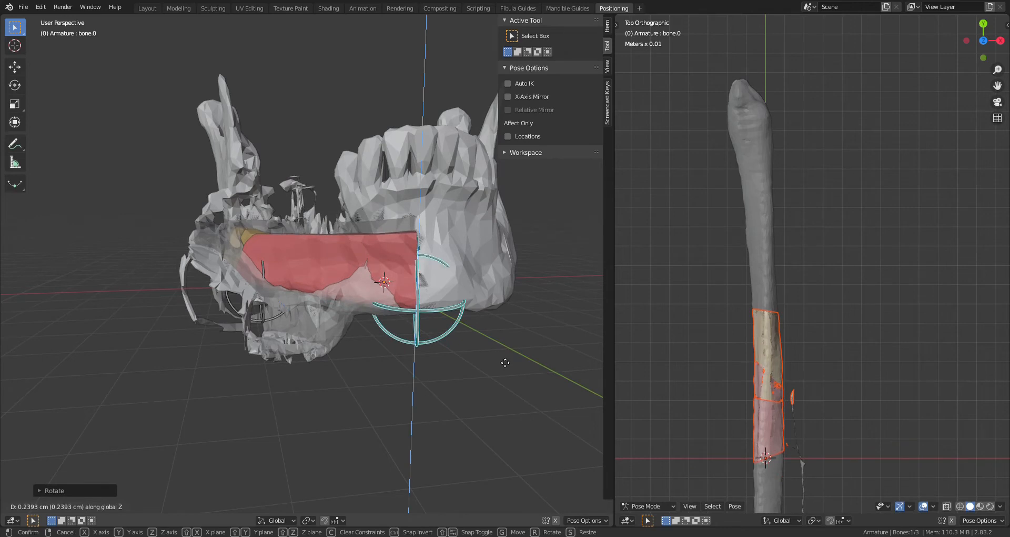
click(503, 360)
Step: Move the rear control (bone.2) so the yellow segment's end meets the lower part of the damaged-side ramus
middle_drag(415, 344, 327, 313)
click(157, 312)
middle_drag(214, 321, 293, 323)
key(g)
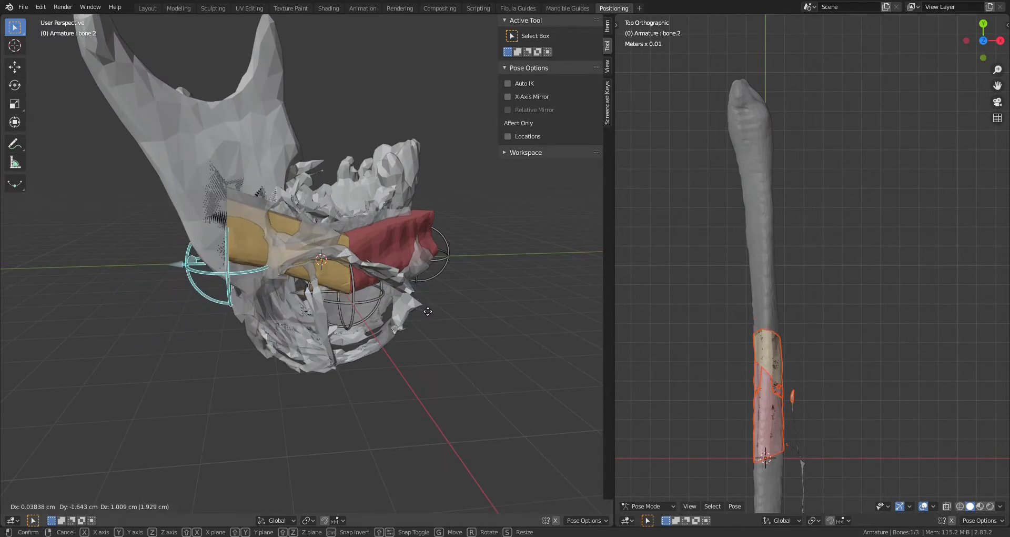
click(377, 324)
Step: Rotate the rear control (bone.2) to tilt the yellow segment's end cut against the ramus
middle_drag(377, 324, 335, 310)
key(r)
scroll(336, 310, up, 1)
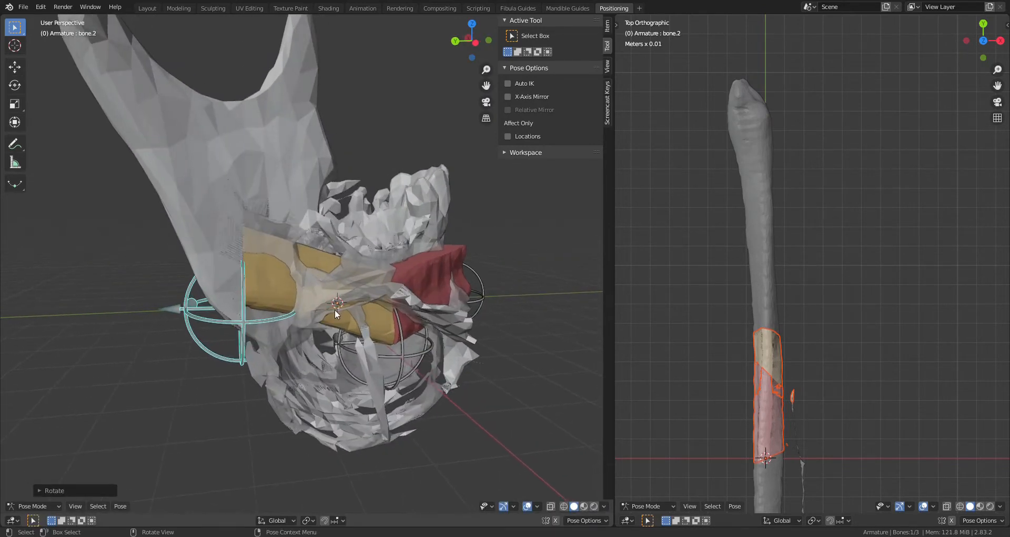
key(r)
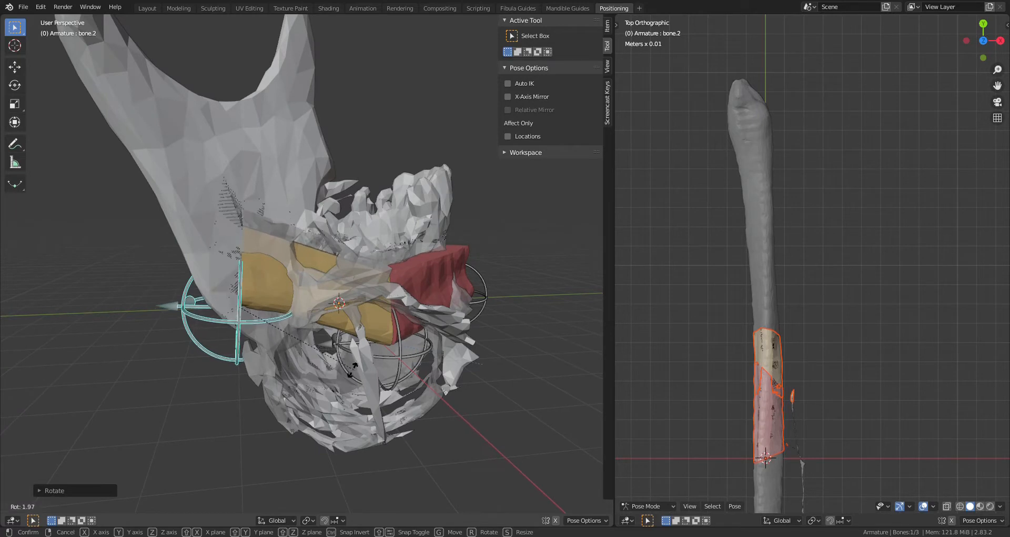
click(354, 376)
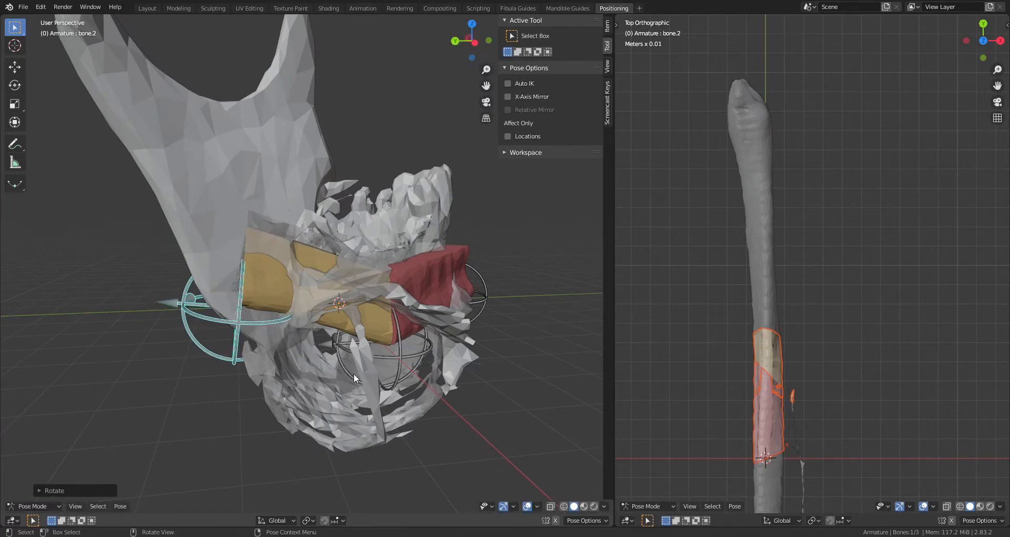
Step: Shift the rear control (bone.2) about 0.4 cm farther back on the ramus and rotate it about 0.8°
key(g)
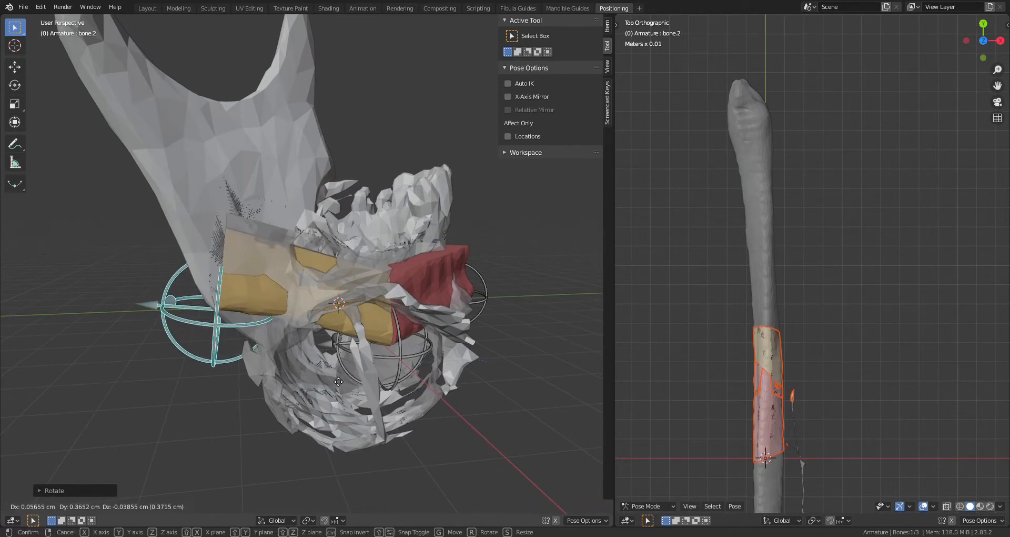
click(337, 387)
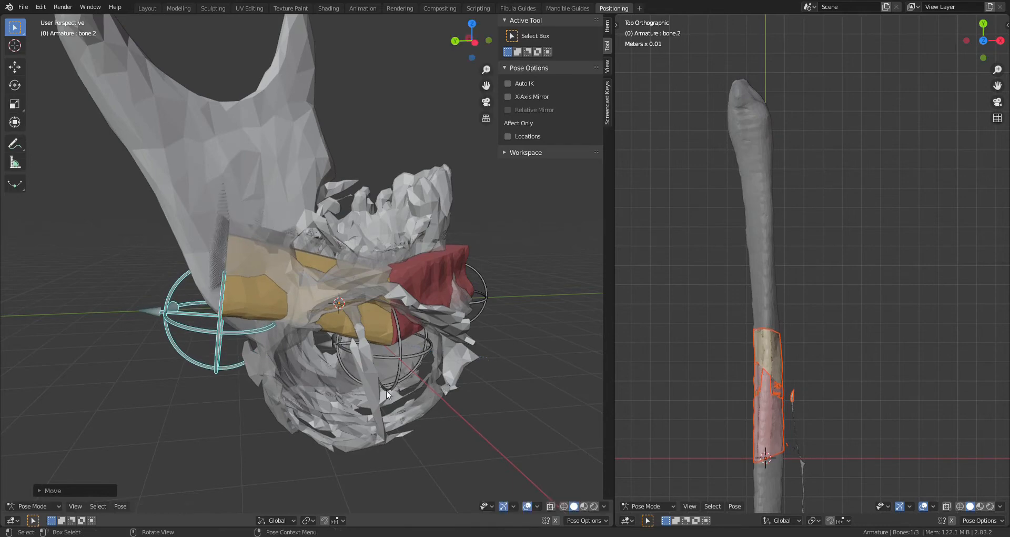
key(r)
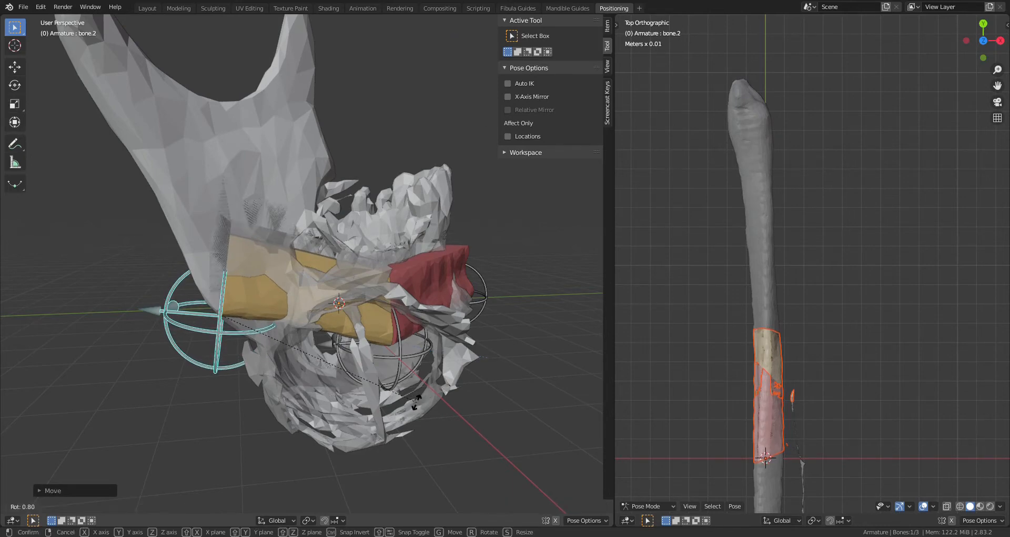
click(417, 402)
Step: Shift the chin control (bone.0) slightly back from the chin to shorten the red segment's front end
middle_drag(339, 422, 273, 403)
scroll(272, 403, down, 5)
middle_drag(352, 391, 412, 310)
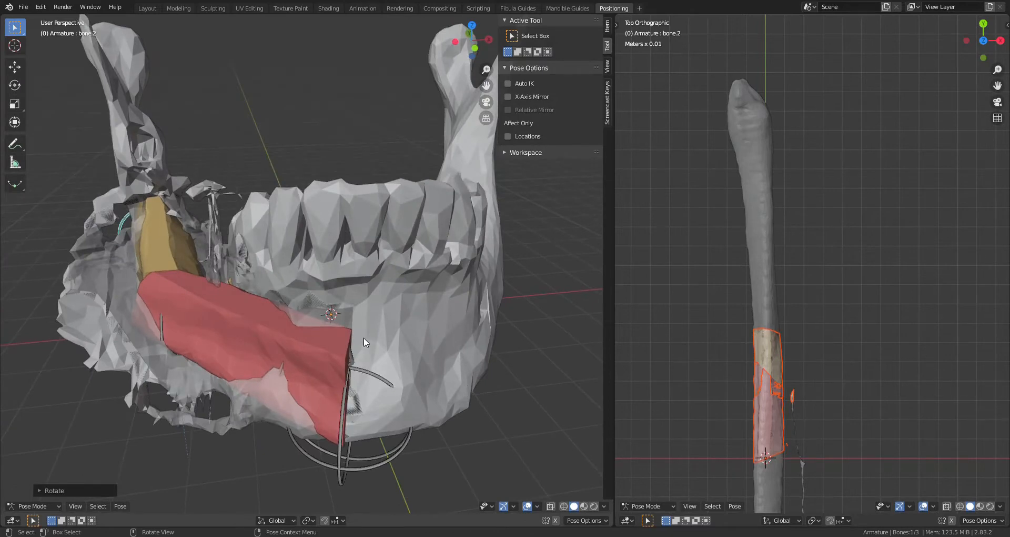
middle_drag(364, 337, 431, 371)
click(401, 347)
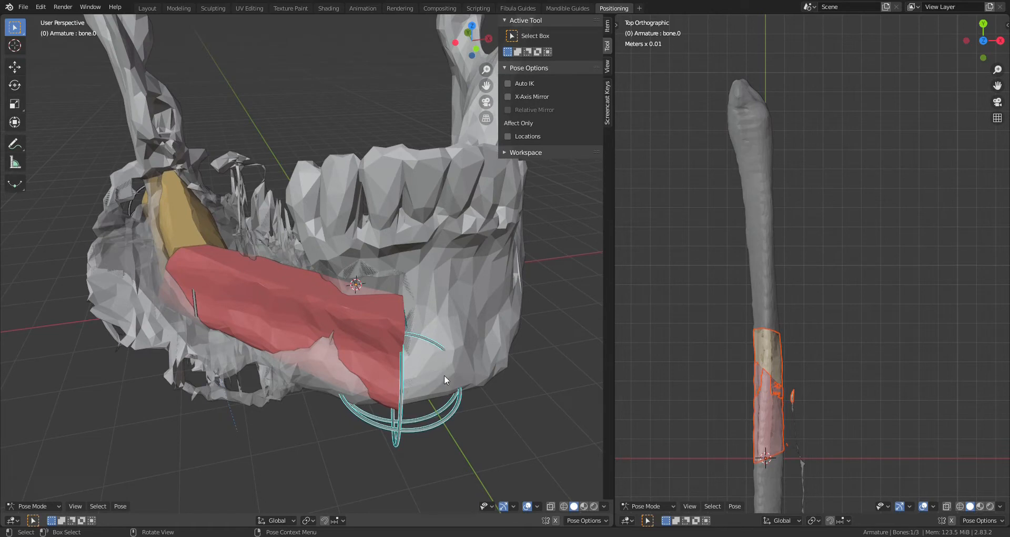
middle_drag(446, 381, 448, 381)
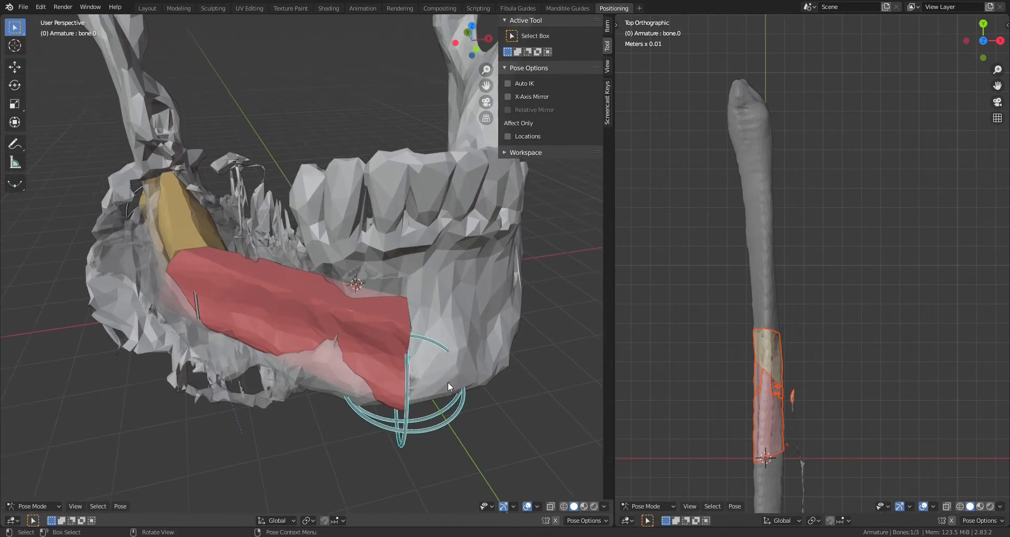
key(g)
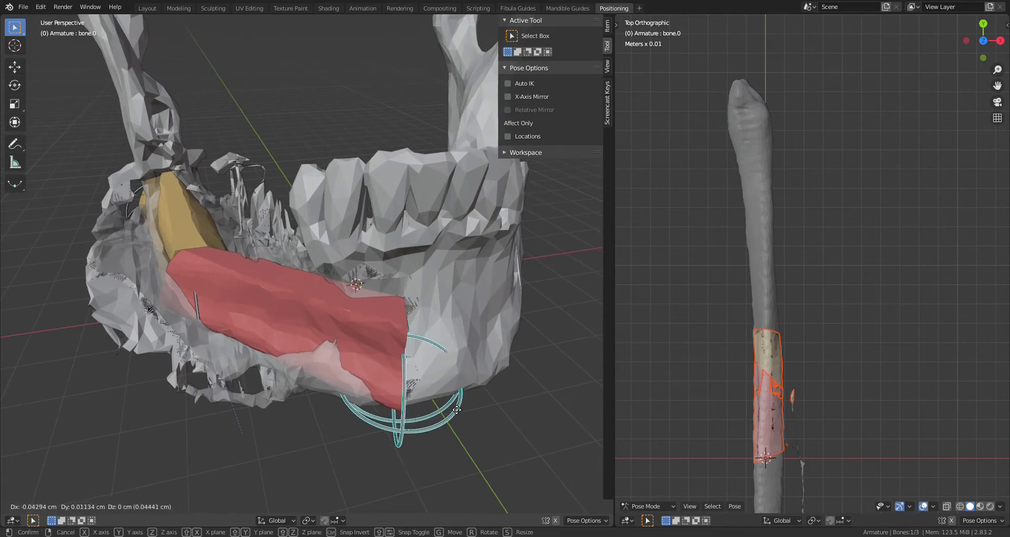
click(449, 404)
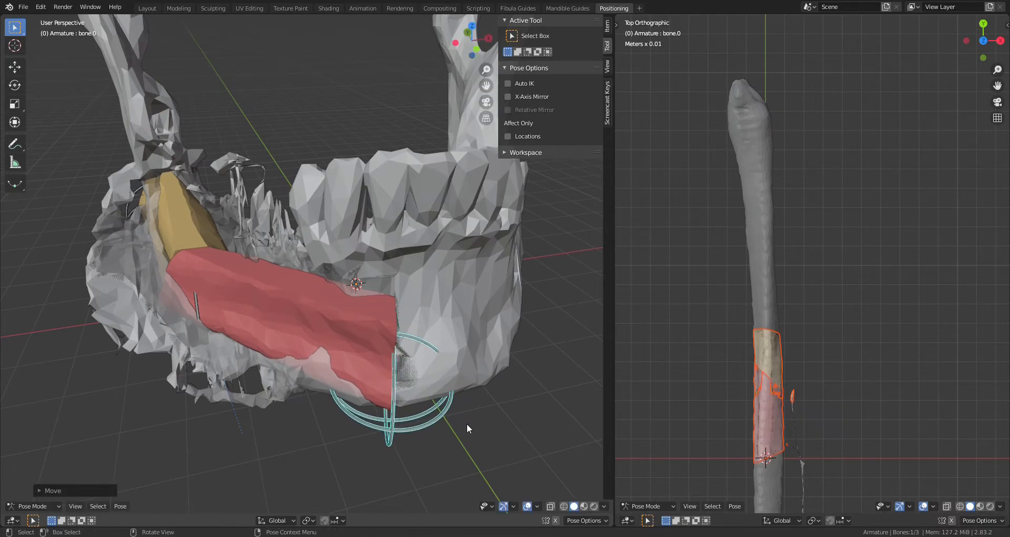
Step: Rotate the chin control (bone.0) about the global Z axis by about -3.5°
key(r)
key(z)
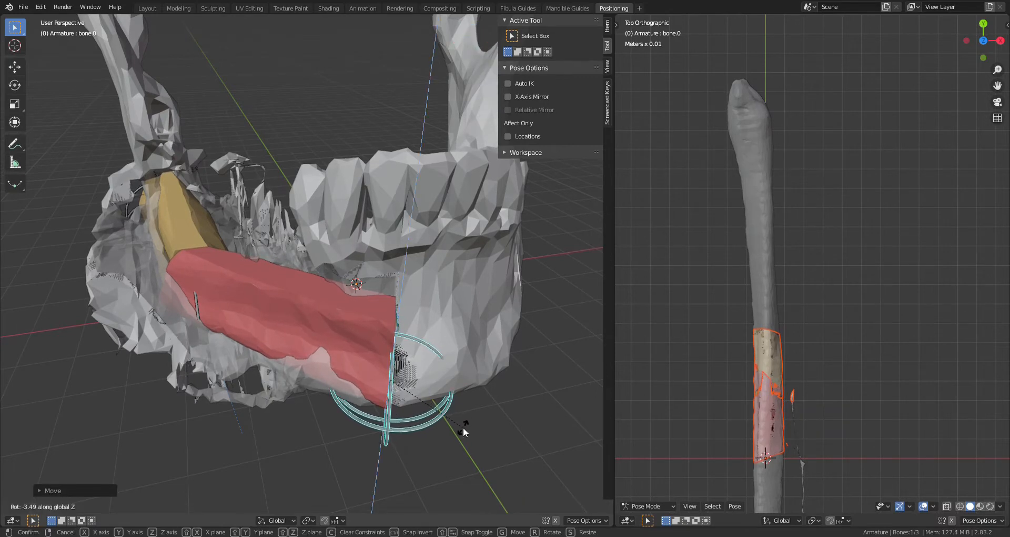
click(464, 427)
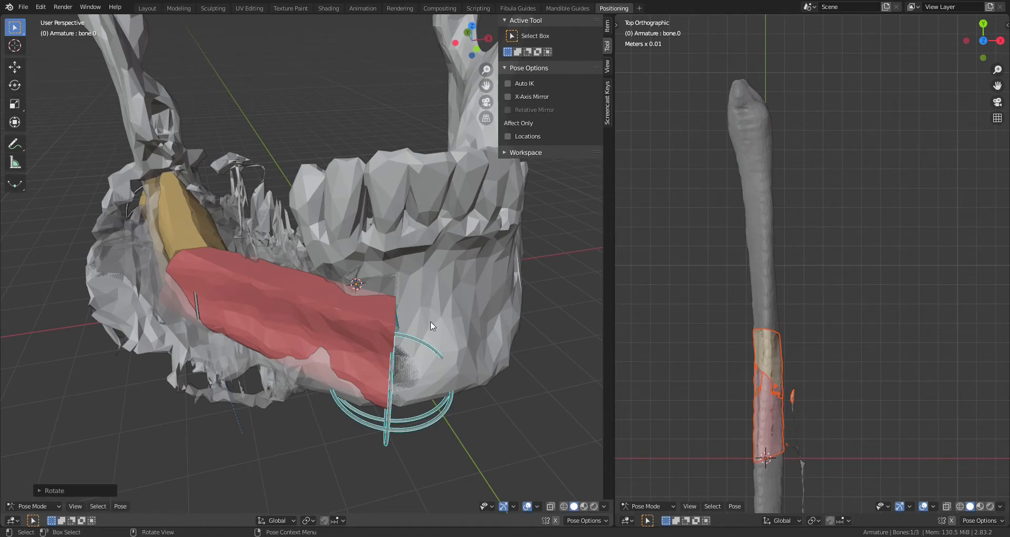
middle_drag(431, 321, 366, 285)
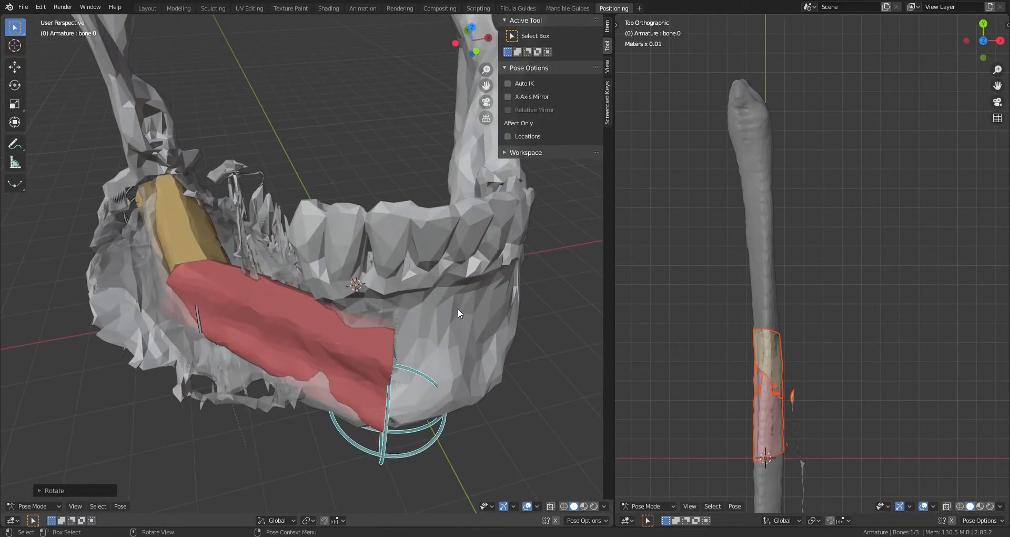
middle_drag(458, 311, 476, 287)
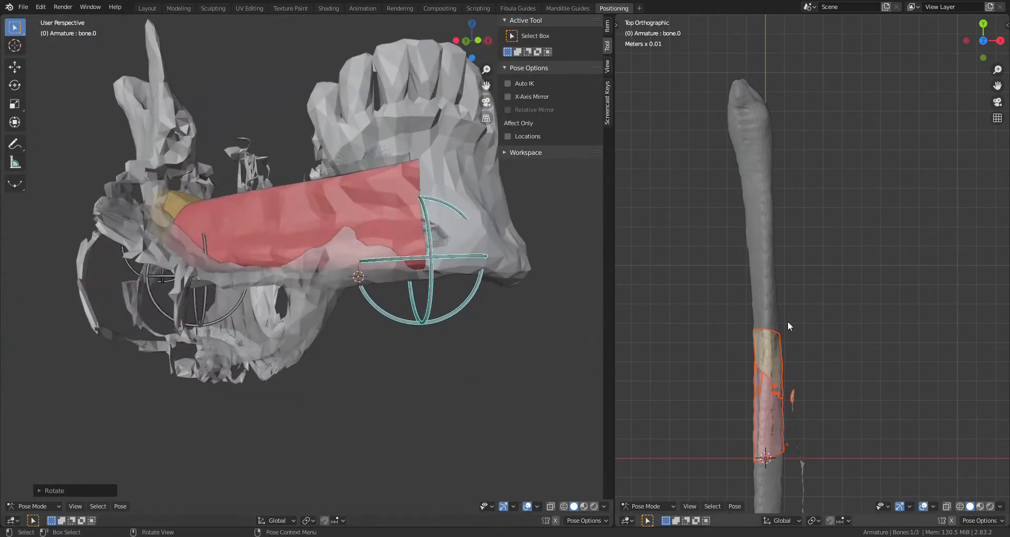
middle_drag(555, 331, 519, 349)
scroll(447, 337, down, 4)
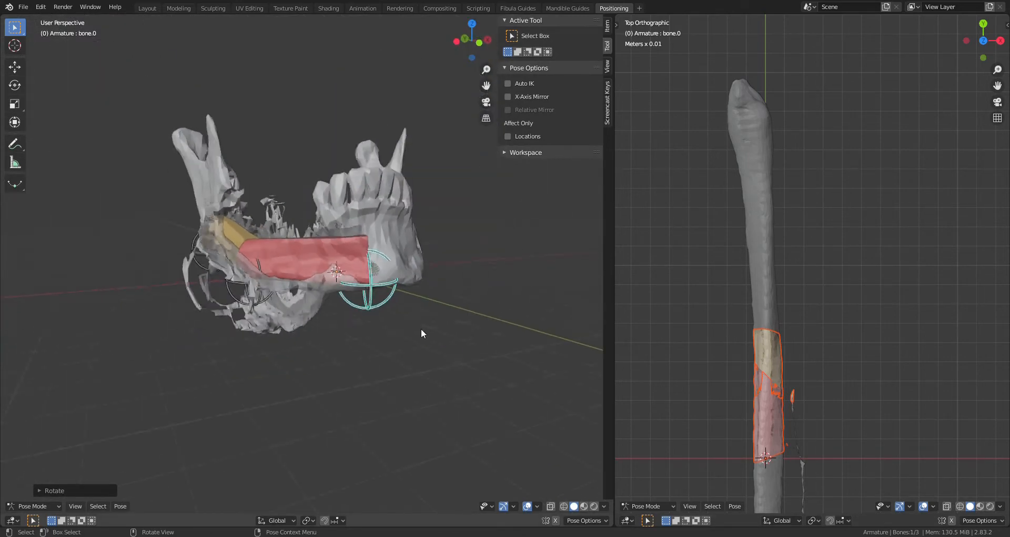
middle_drag(421, 328, 508, 354)
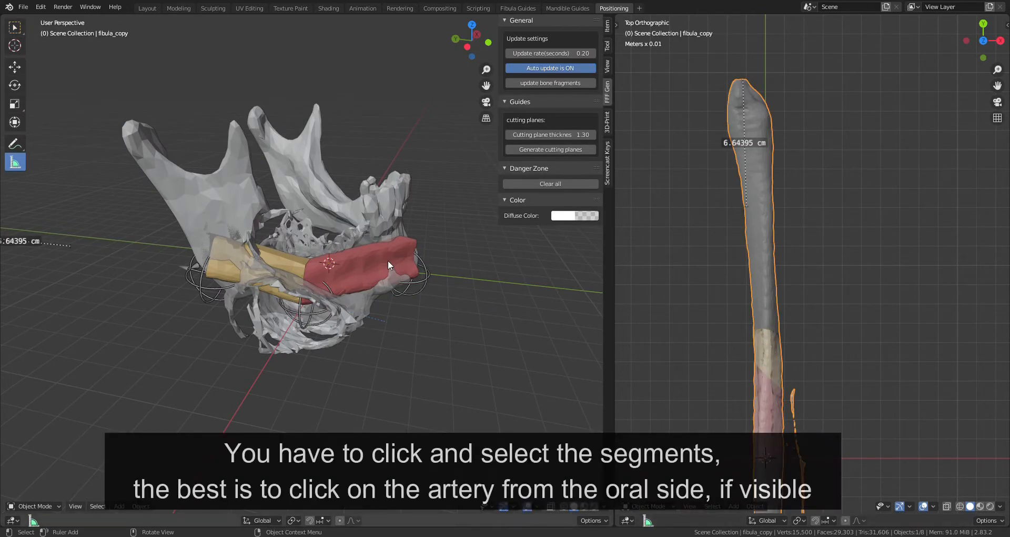
Step: Select the yellow and red fibula segments together in the mandible view
click(388, 260)
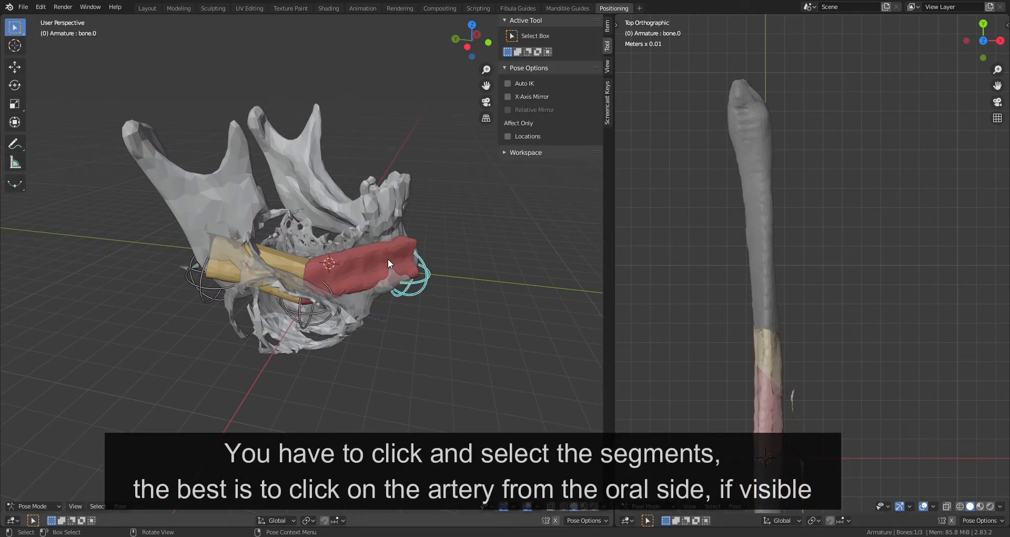
click(418, 237)
click(206, 272)
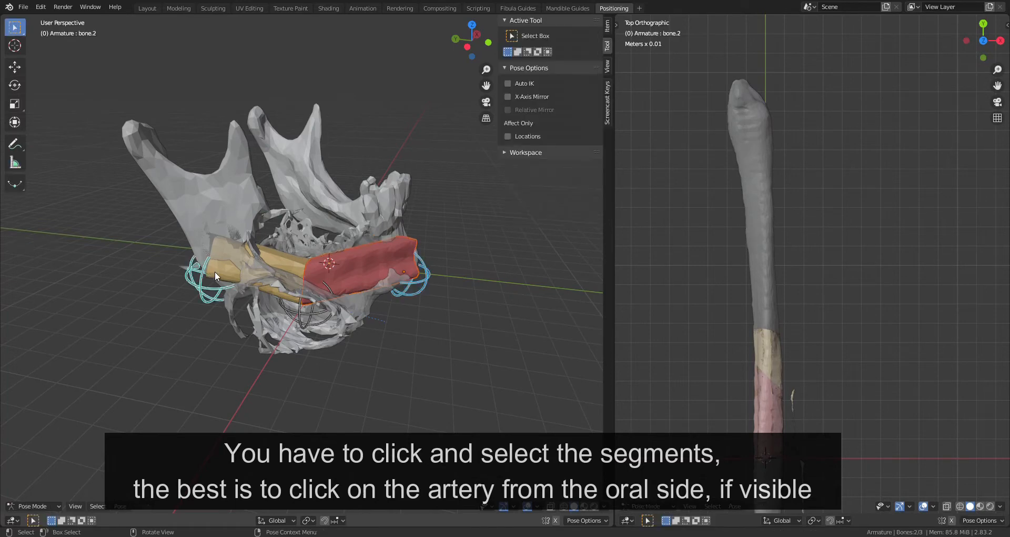
middle_drag(212, 273, 311, 288)
click(362, 283)
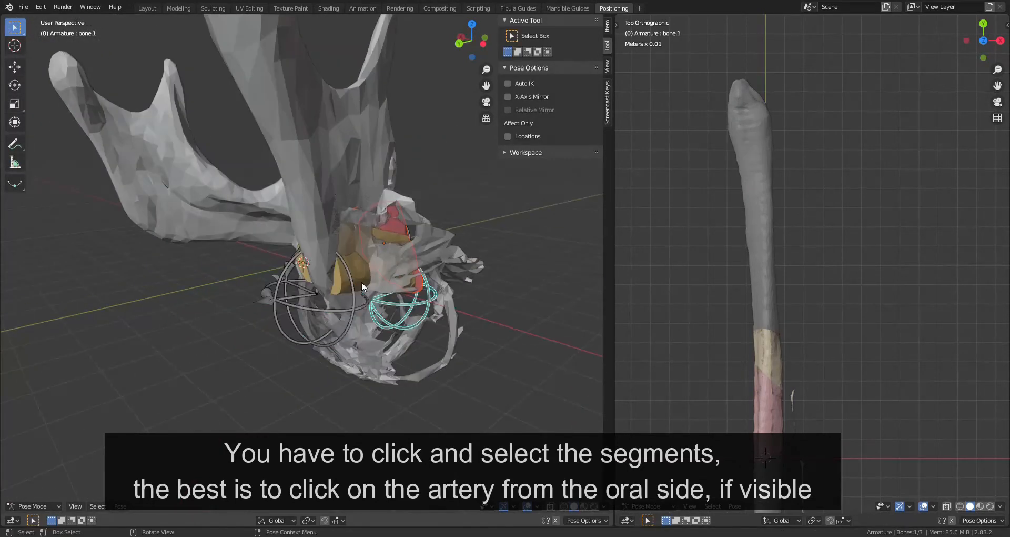
click(360, 280)
scroll(368, 290, up, 8)
middle_drag(379, 302, 278, 286)
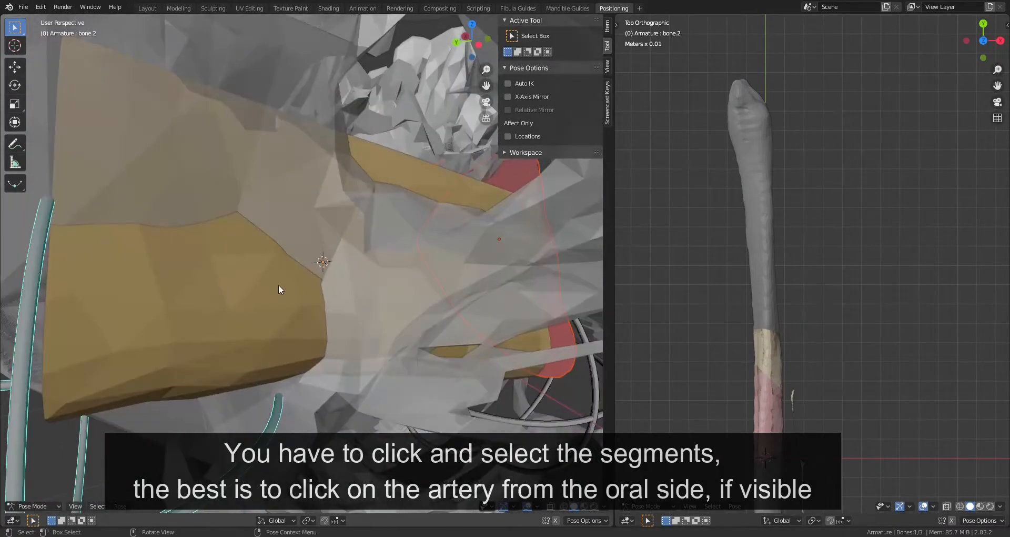
click(402, 164)
scroll(403, 165, down, 7)
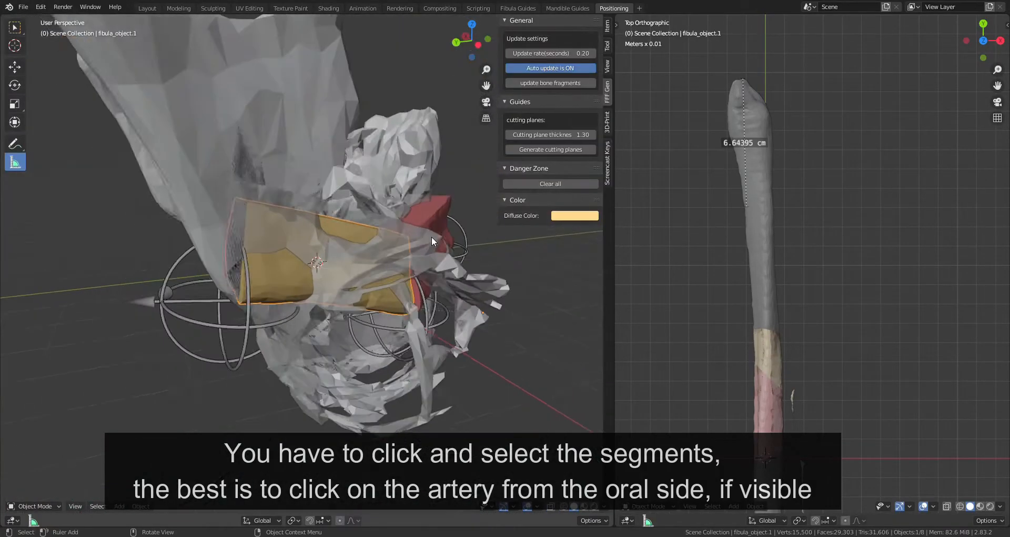
middle_drag(432, 236, 384, 237)
click(384, 237)
scroll(382, 239, down, 2)
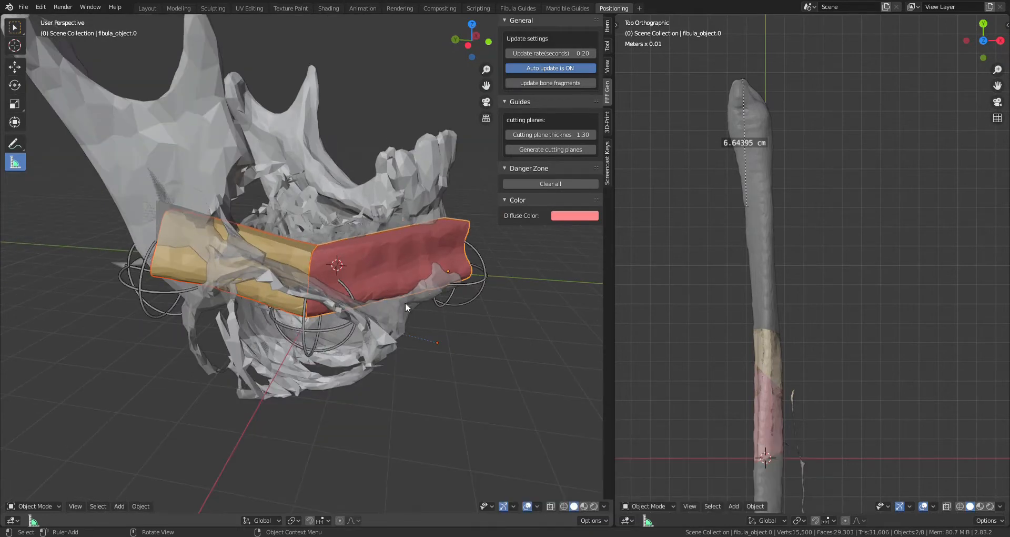
Step: Try to move both selected fibula segments together along the global Y axis
scroll(406, 317, down, 2)
middle_drag(406, 317, 405, 292)
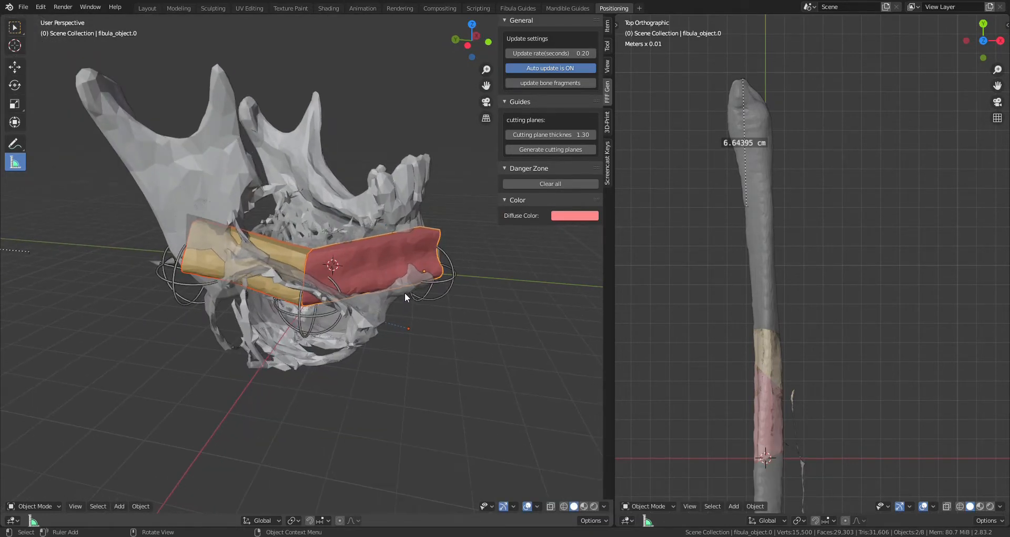
key(g)
key(y)
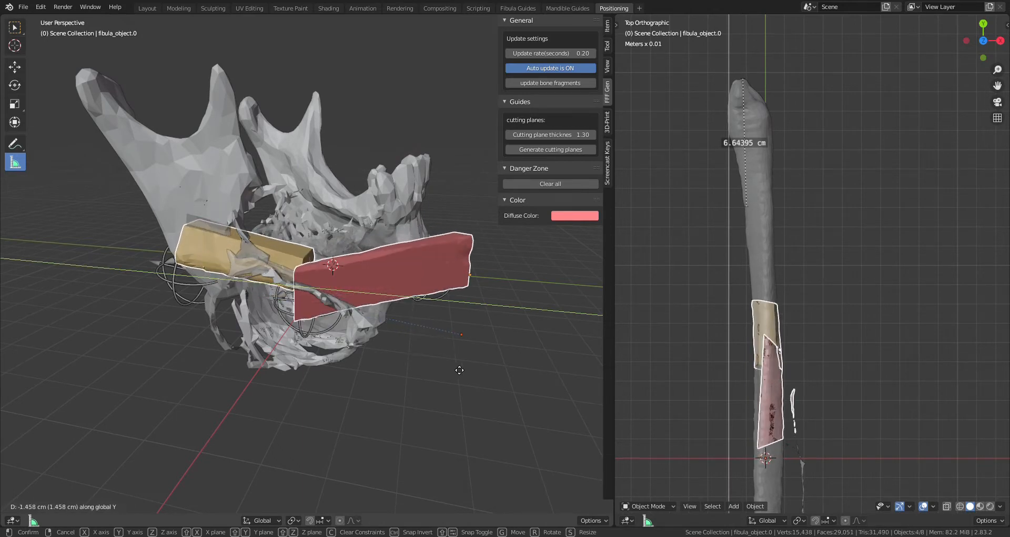
click(476, 370)
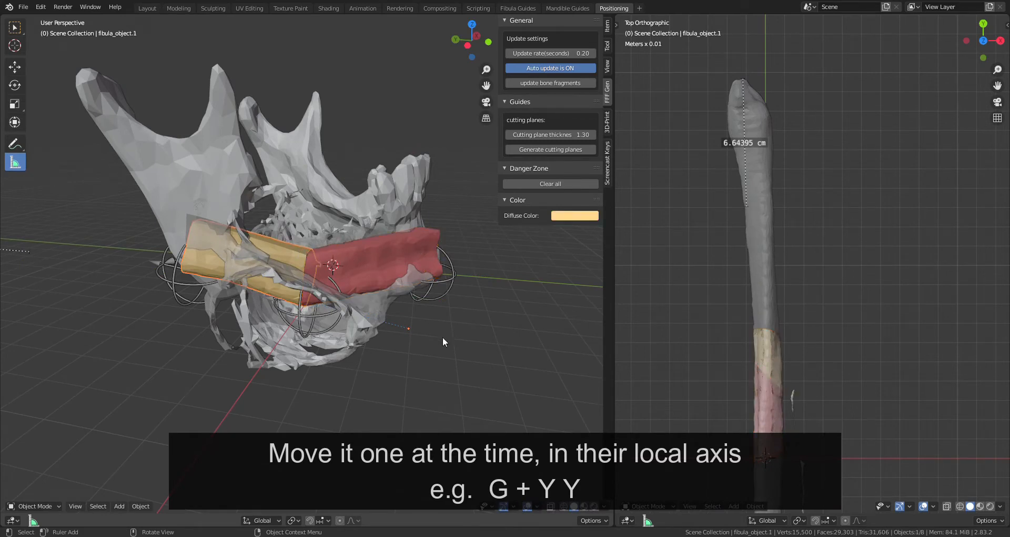
key(g)
key(y)
key(y)
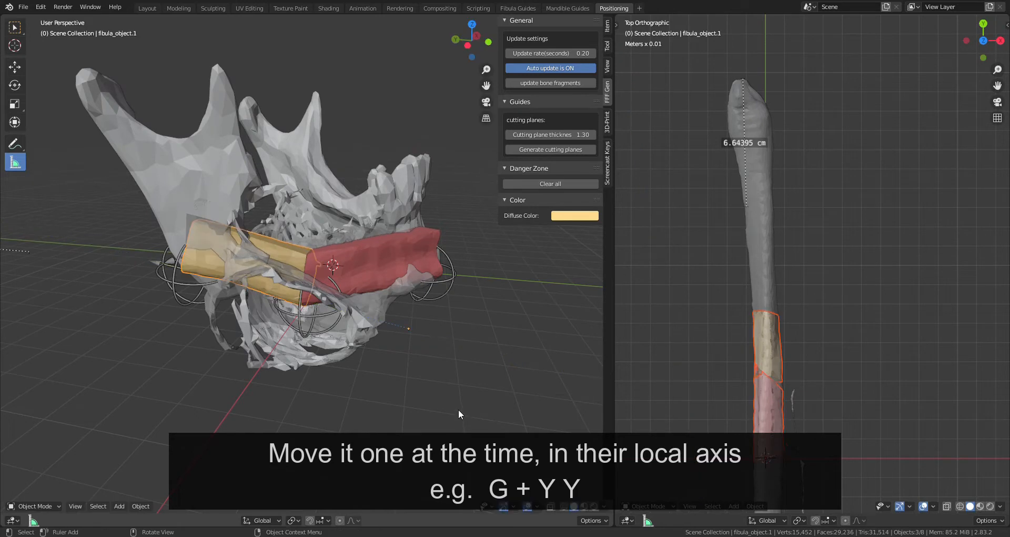
key(Escape)
Step: Move the yellow segment along its local Y axis to a harvest position farther up the fibula, well clear of the red segment
key(g)
key(y)
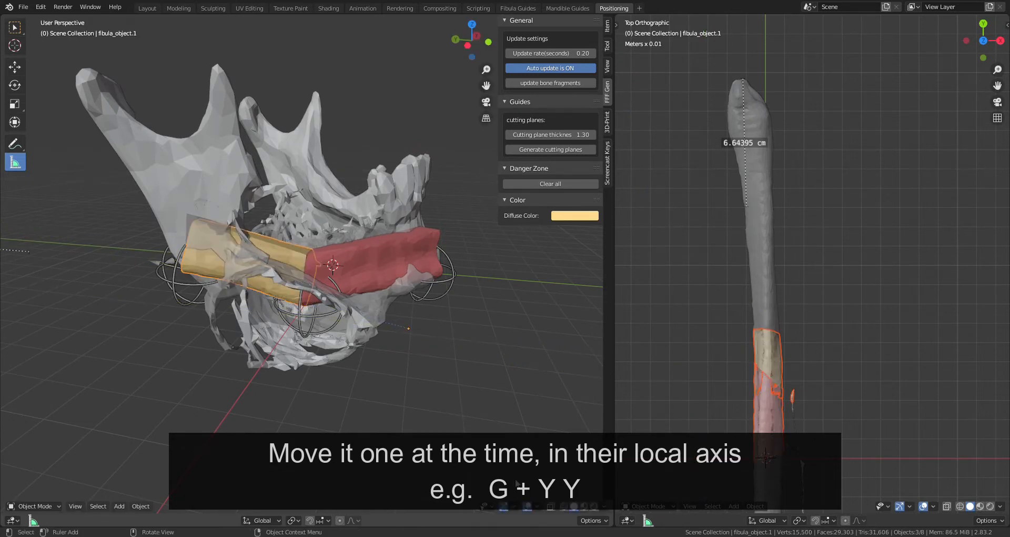
key(y)
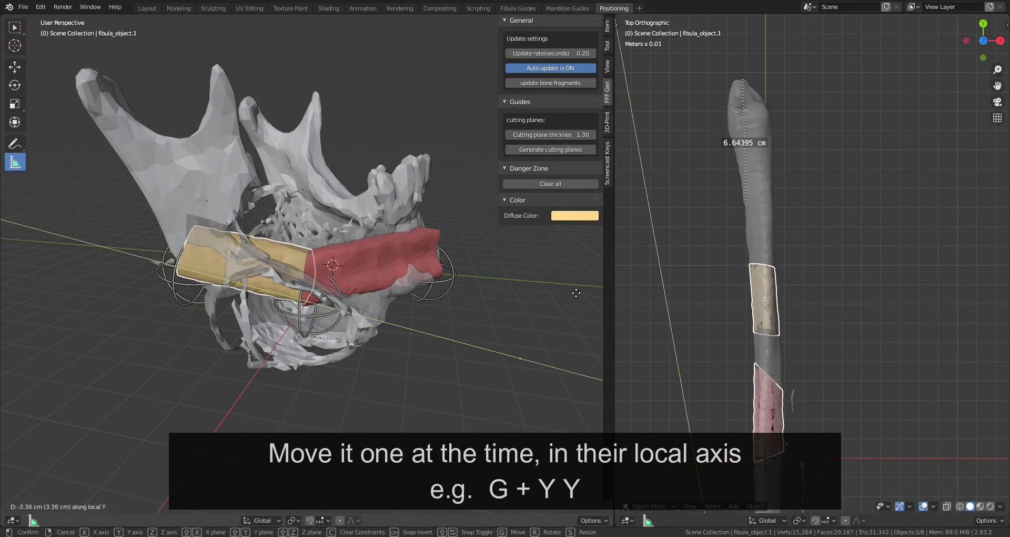
click(35, 370)
Step: Move the red segment along its local Y axis by about 2.9 cm, leaving a small gap to the yellow segment on the fibula
middle_drag(342, 295, 364, 318)
click(419, 268)
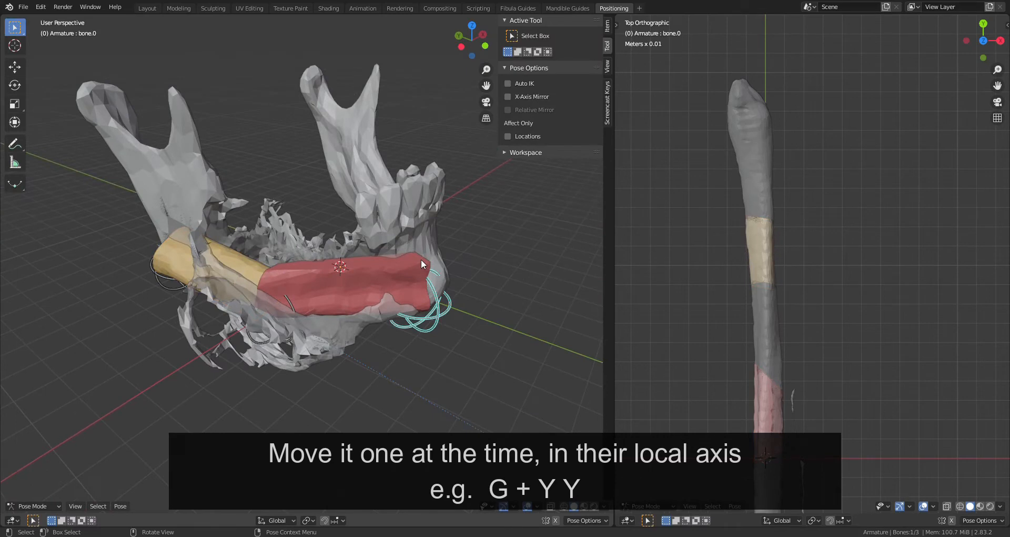
click(383, 257)
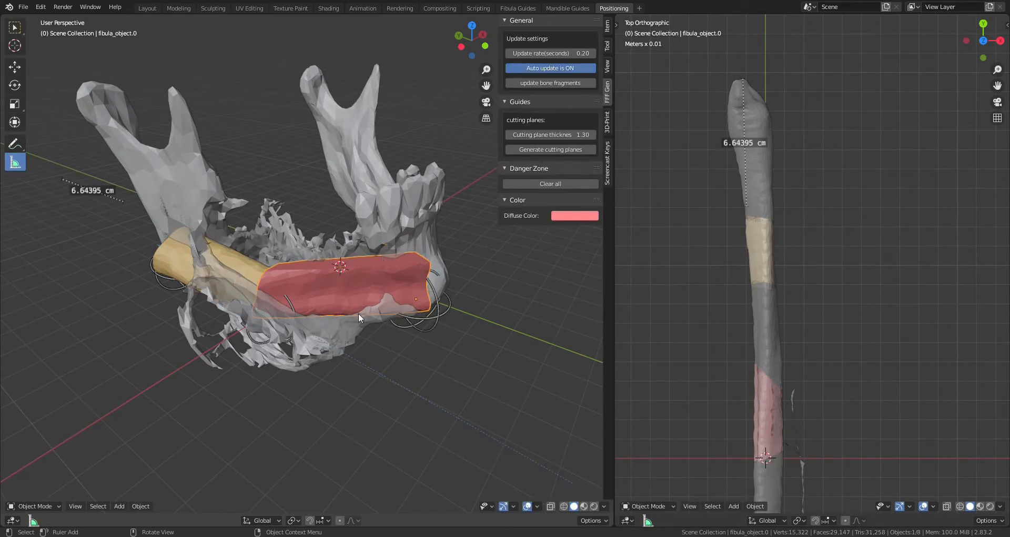
key(g)
key(y)
key(y)
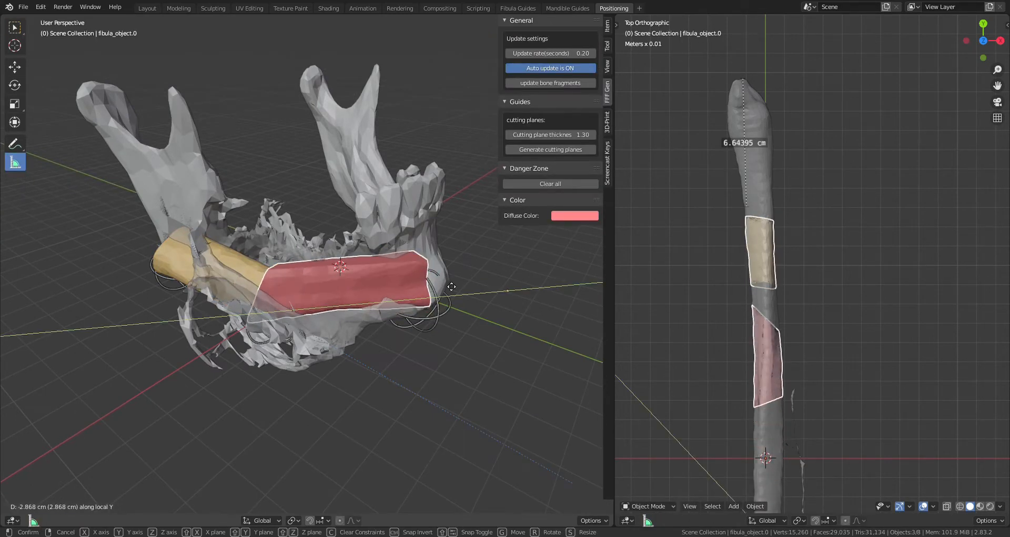
click(379, 318)
Step: Rotate the middle control (bone.1) to adjust the angle of the joint between the red and yellow segments
middle_drag(379, 317, 427, 376)
click(336, 345)
middle_drag(473, 400, 436, 415)
key(r)
click(337, 363)
Step: Slide the yellow segment along its local Y axis by about 0.02 cm to fine-tune its harvest position
middle_drag(337, 363, 271, 351)
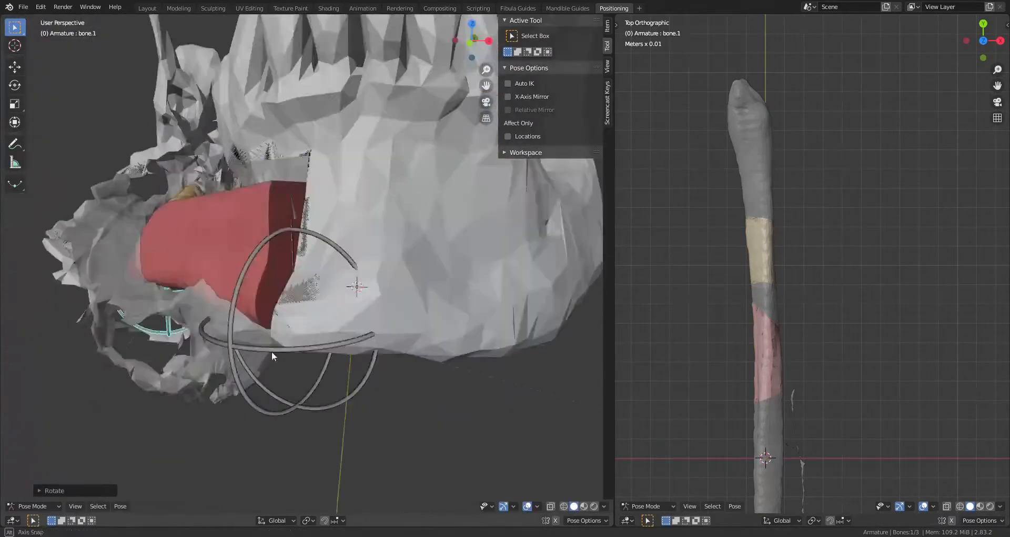
middle_drag(811, 358, 861, 275)
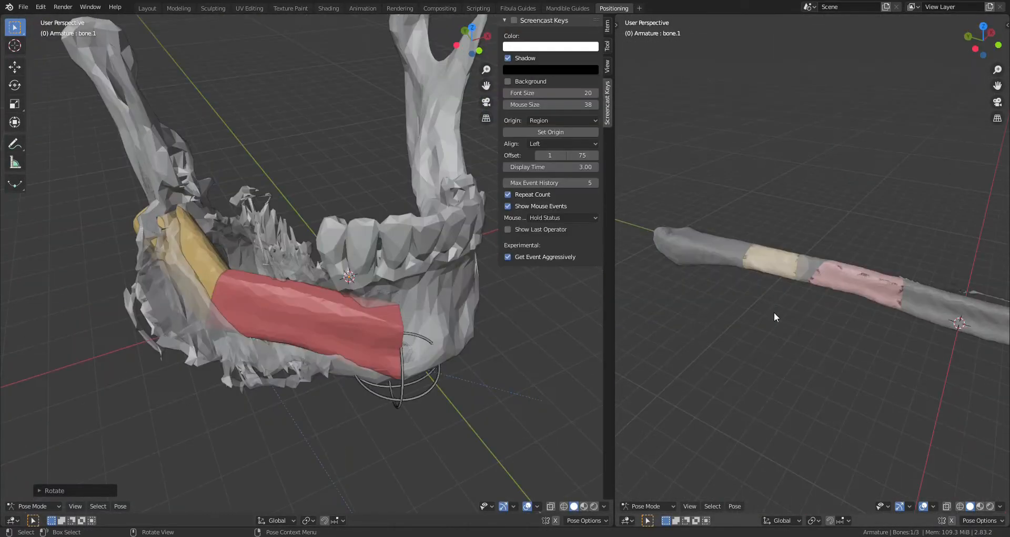
middle_drag(369, 337, 226, 331)
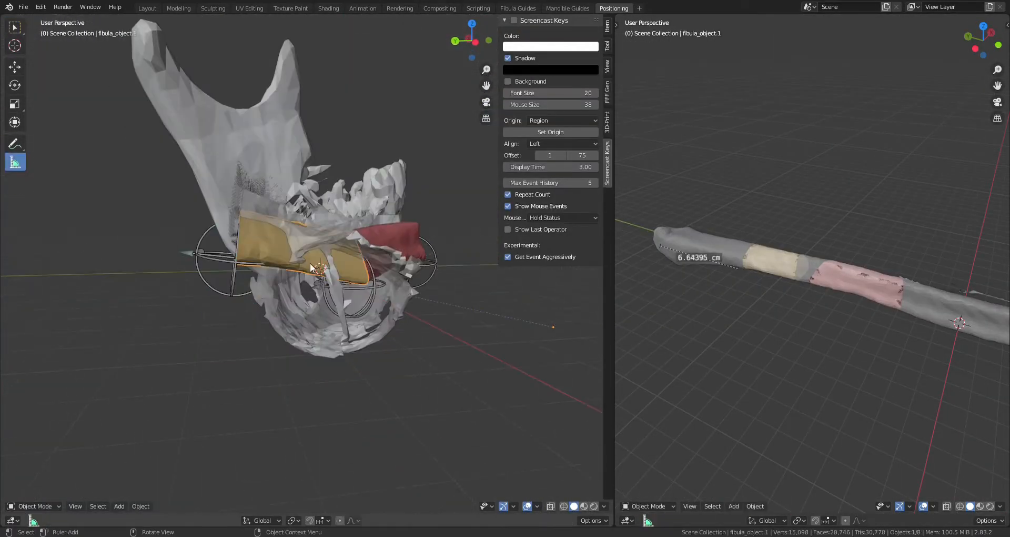
middle_drag(406, 284, 446, 293)
key(ctrl+KP_7)
key(g)
key(y)
key(y)
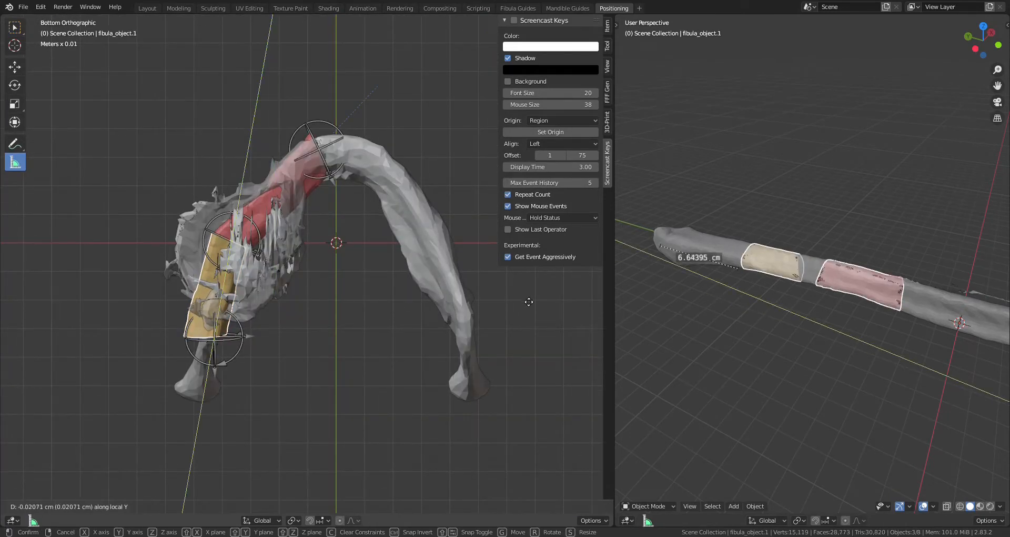
click(530, 302)
Step: Move the rear control (bone.2) to reposition the yellow segment's end against the ramus
key(KP_7)
scroll(855, 283, up, 4)
scroll(233, 254, up, 5)
shift+middle_drag(233, 254, 419, 295)
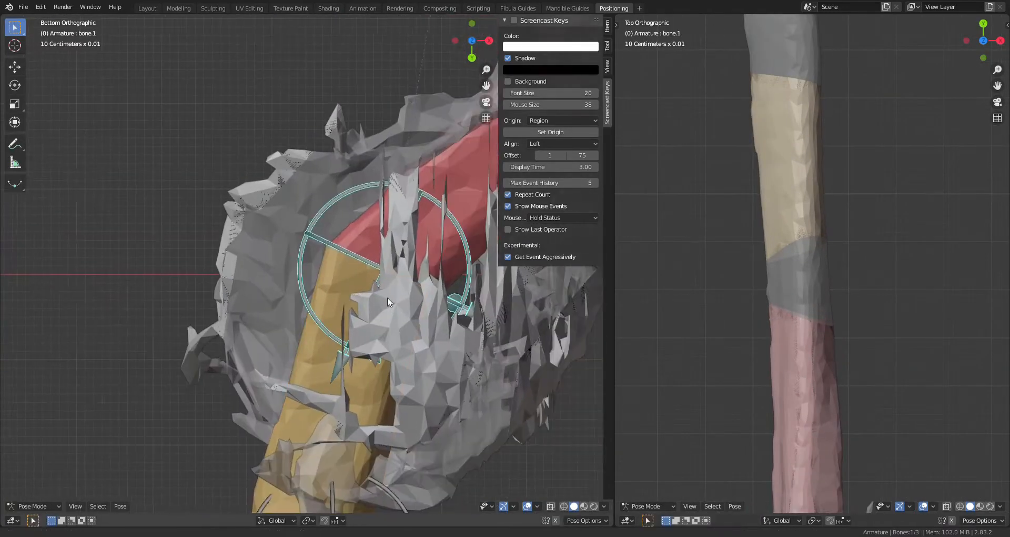
click(415, 292)
middle_drag(412, 290, 380, 257)
click(380, 257)
key(g)
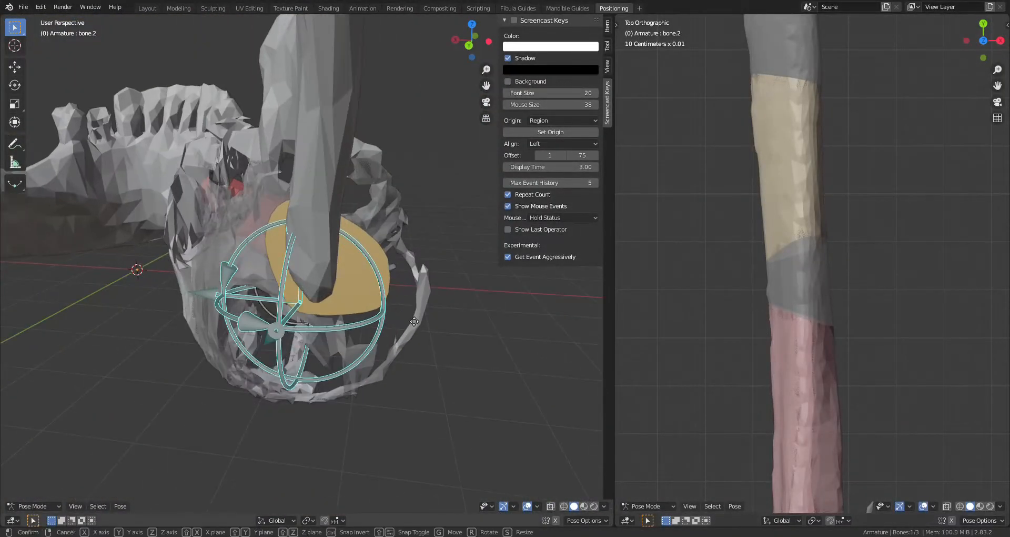
click(371, 306)
Step: Refine the yellow segment's alignment with the ramus through several further small moves of its control
middle_drag(371, 305, 412, 231)
click(307, 283)
key(g)
click(302, 284)
click(370, 340)
key(g)
click(309, 289)
key(g)
click(319, 295)
Step: Rotate the yellow segment about its local Y axis, finishing with a turn of about 11.4°
click(406, 265)
key(r)
key(y)
key(y)
click(408, 265)
click(412, 231)
key(r)
key(y)
key(y)
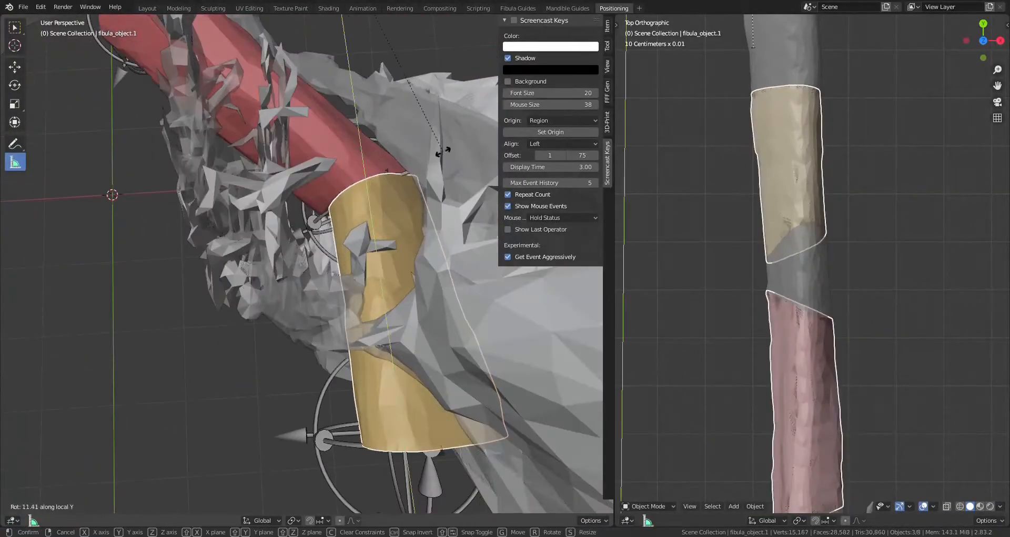
click(444, 147)
Step: Move the rear control (bone.2) once more to fit the rotated yellow segment, and activate the Measure tool
middle_drag(444, 148, 354, 442)
click(383, 247)
key(g)
click(326, 242)
key(ctrl+KP_7)
click(15, 162)
Step: Rotate and move the chin control (bone.0) to fit the red segment's front end against the chin
scroll(349, 381, up, 4)
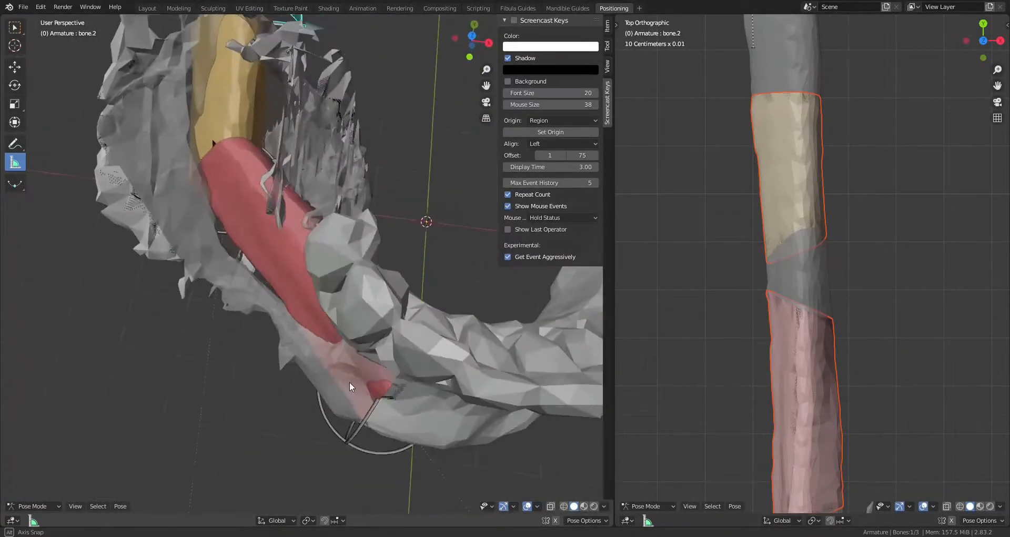
key(KP_7)
click(381, 402)
key(r)
click(422, 356)
key(g)
click(416, 360)
middle_drag(403, 381, 370, 300)
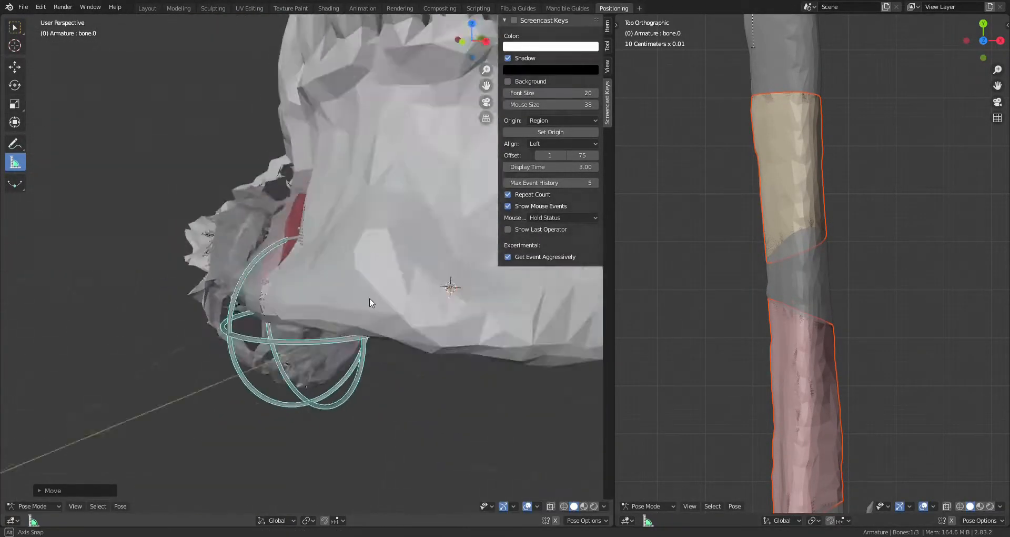
Step: Move the chin control (bone.0) in the horizontal plane to seat the red segment's front end against the chin
scroll(370, 301, up, 1)
key(KP_7)
key(g)
click(386, 421)
middle_drag(387, 426, 290, 311)
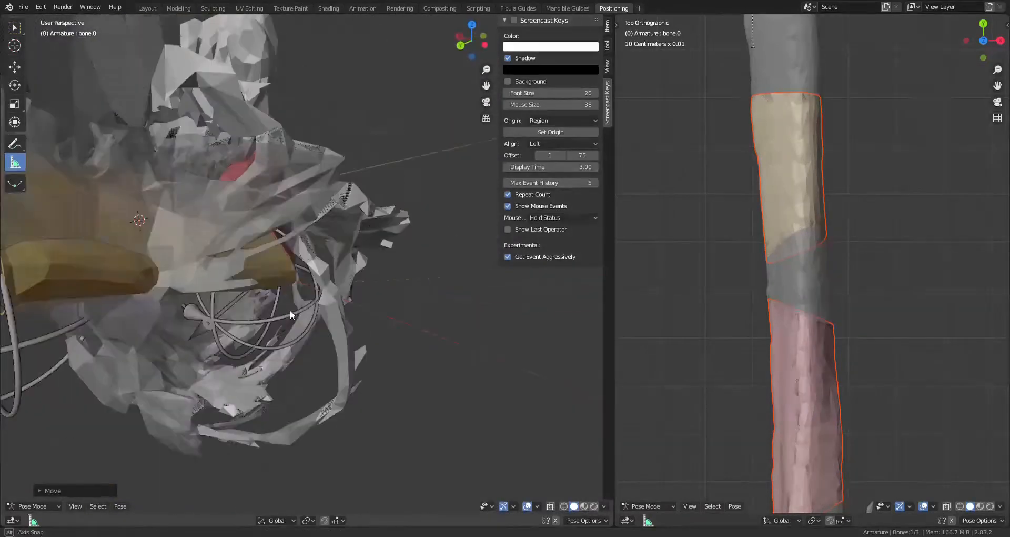
Step: Move the chin control (bone.0) slightly along global Z to adjust the height of the red segment's front end
scroll(290, 310, down, 6)
click(253, 286)
scroll(296, 304, up, 4)
shift+middle_drag(211, 177, 337, 400)
scroll(408, 316, up, 4)
click(406, 312)
key(g)
key(z)
click(406, 322)
scroll(406, 322, down, 4)
scroll(246, 328, down, 3)
middle_drag(375, 342, 381, 414)
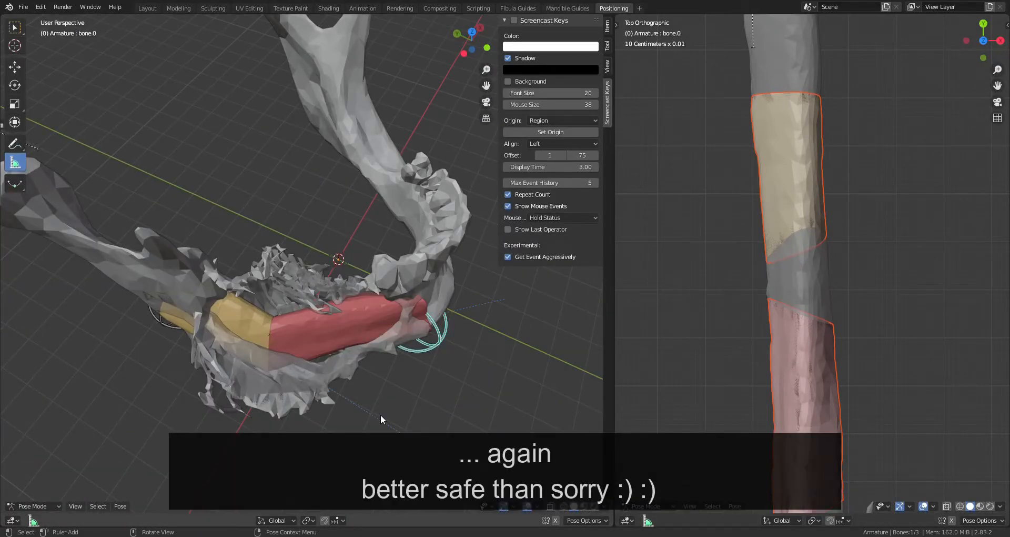
Step: Move the middle control (bone.1) about 2.1 cm toward the chin in the horizontal plane, shortening the red segment and lengthening the yellow one
key(KP_7)
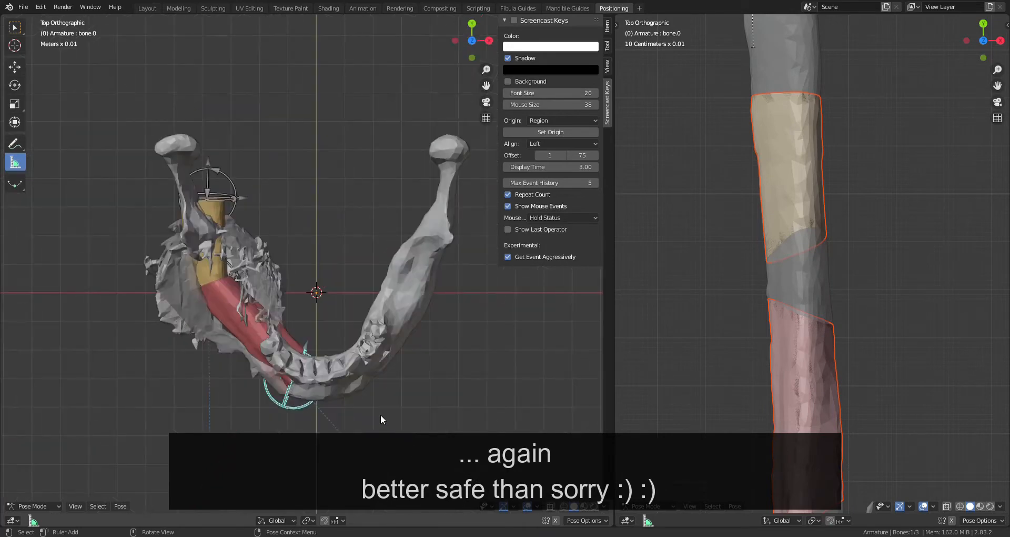
scroll(337, 342, up, 2)
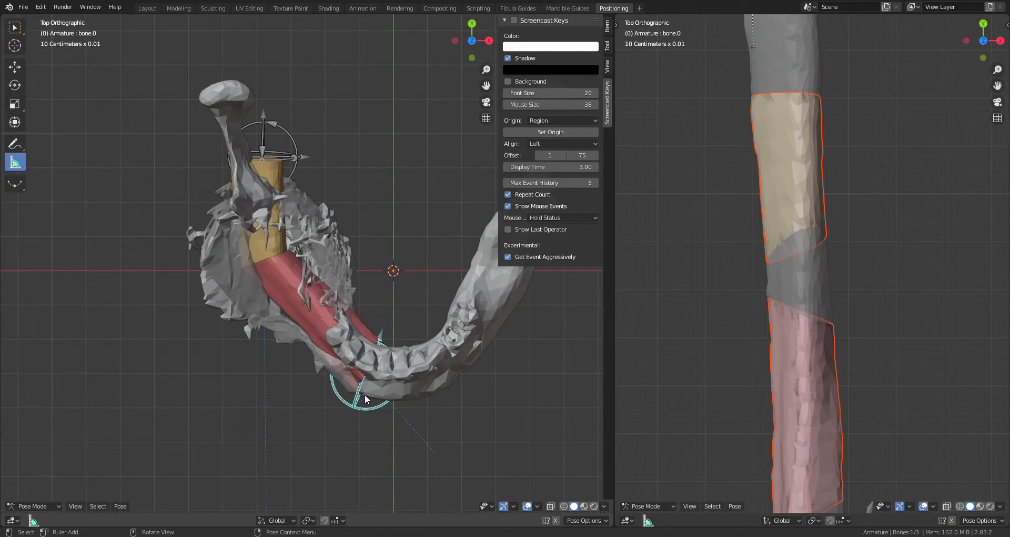
middle_drag(386, 384, 410, 301)
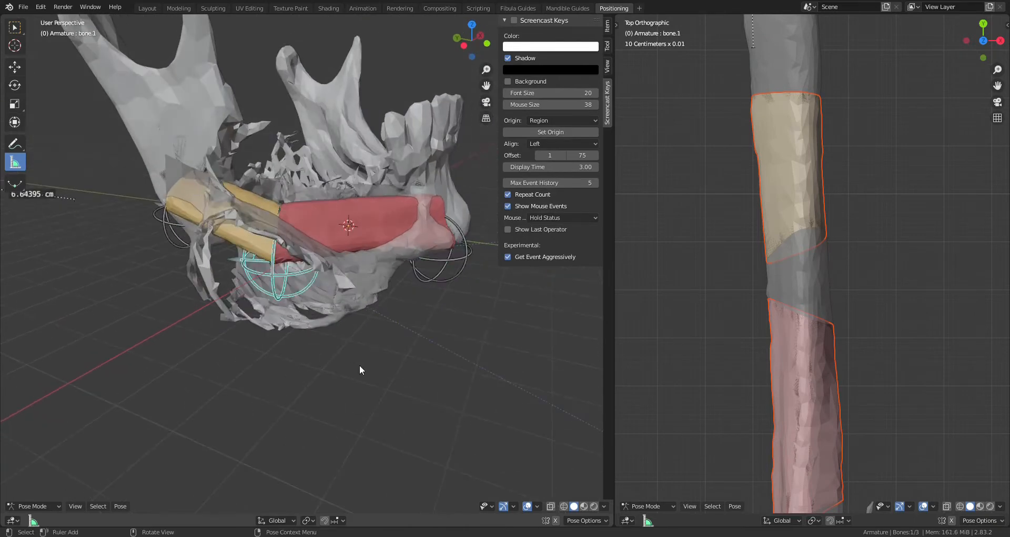
key(ctrl+KP_7)
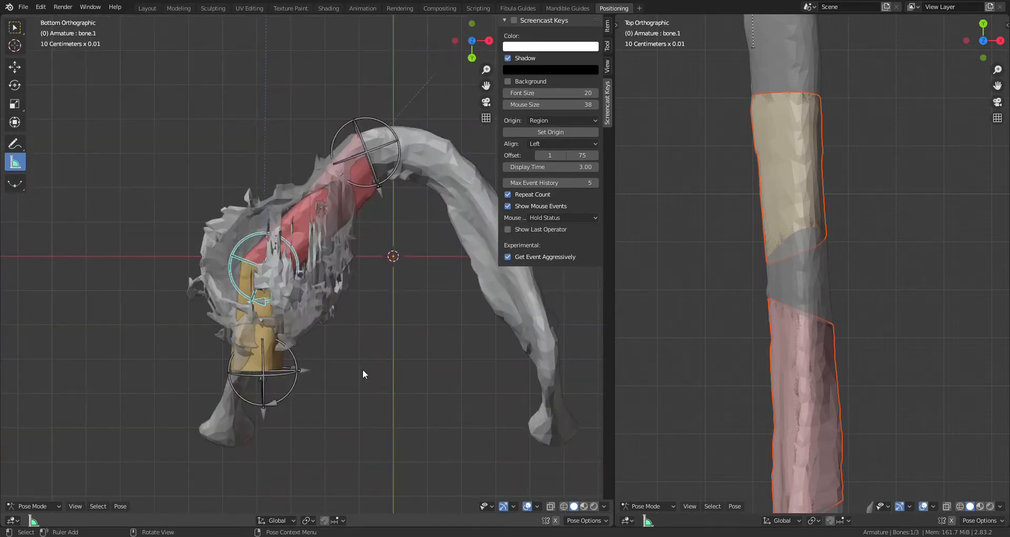
key(g)
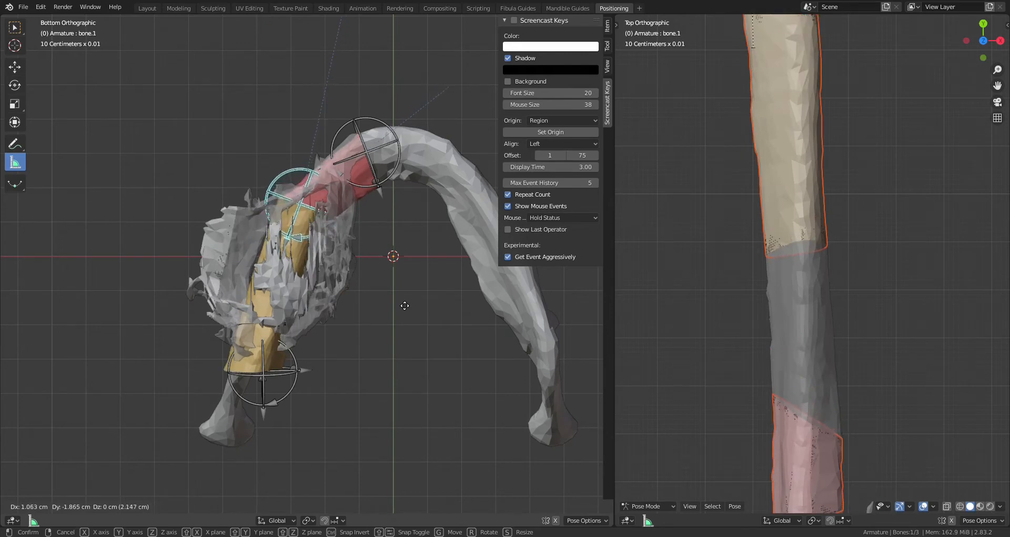
click(405, 305)
middle_drag(405, 305, 549, 410)
scroll(715, 354, down, 4)
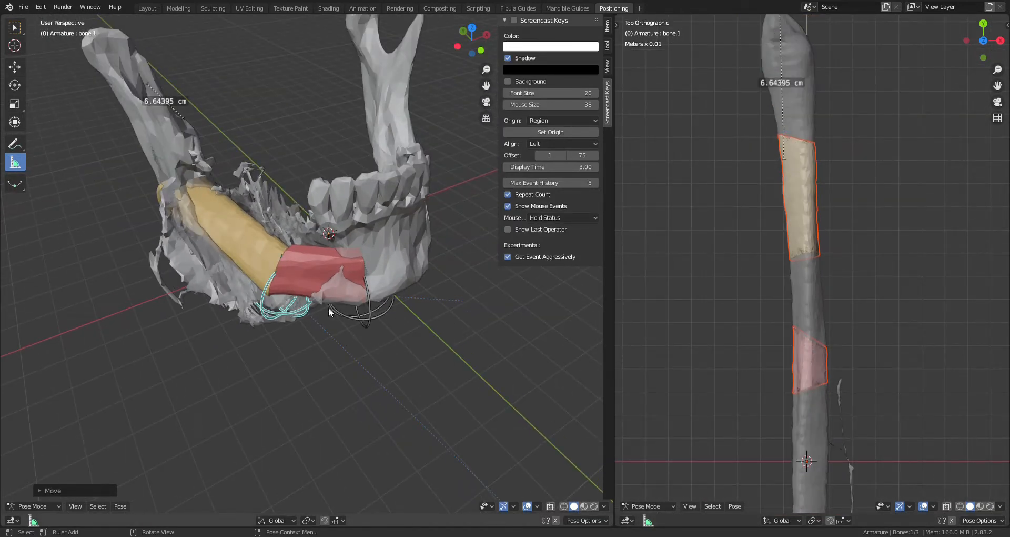
Step: Rotate the middle control (bone.1) about 21° around global Z to angle the cut between the two segments
middle_drag(266, 273, 311, 262)
scroll(310, 262, up, 3)
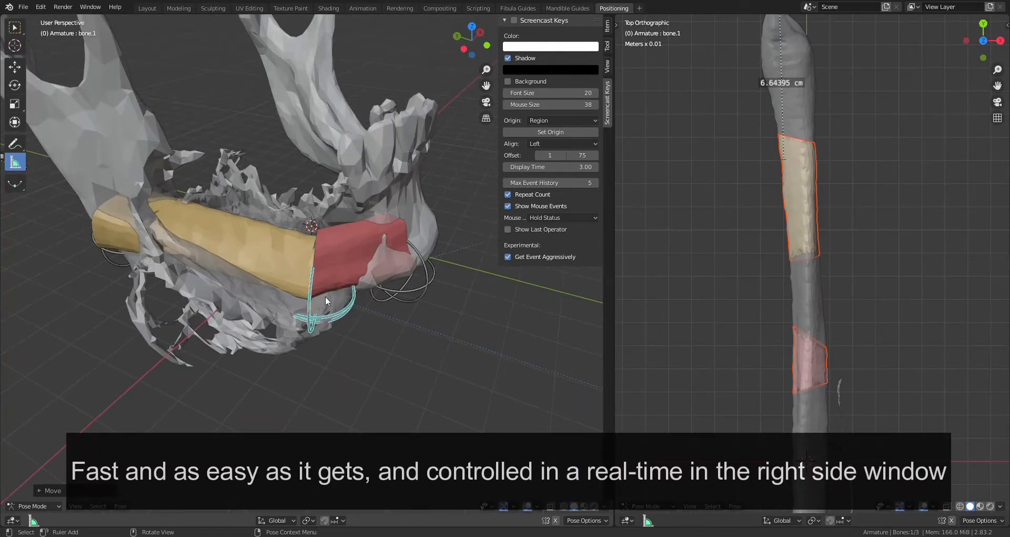
scroll(374, 348, up, 5)
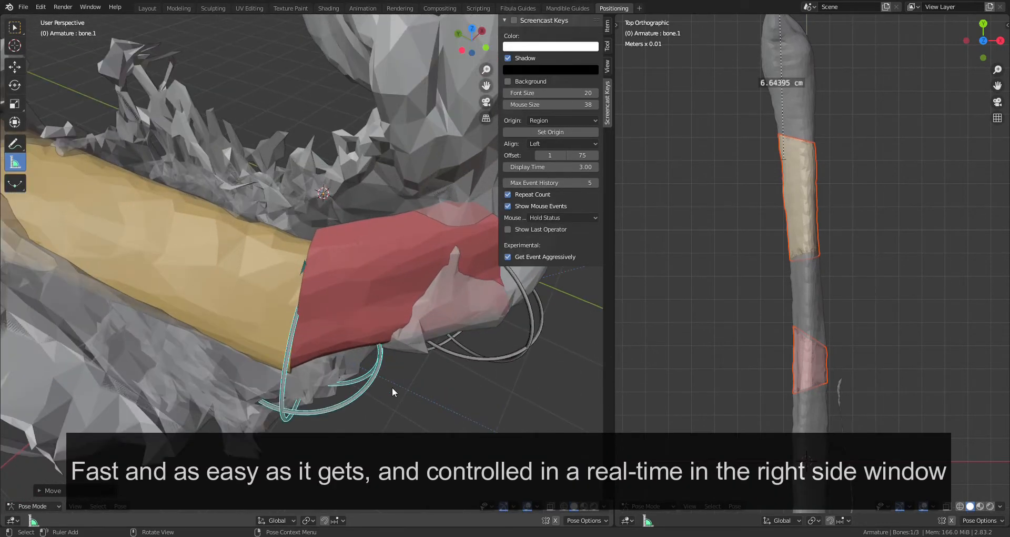
key(r)
key(z)
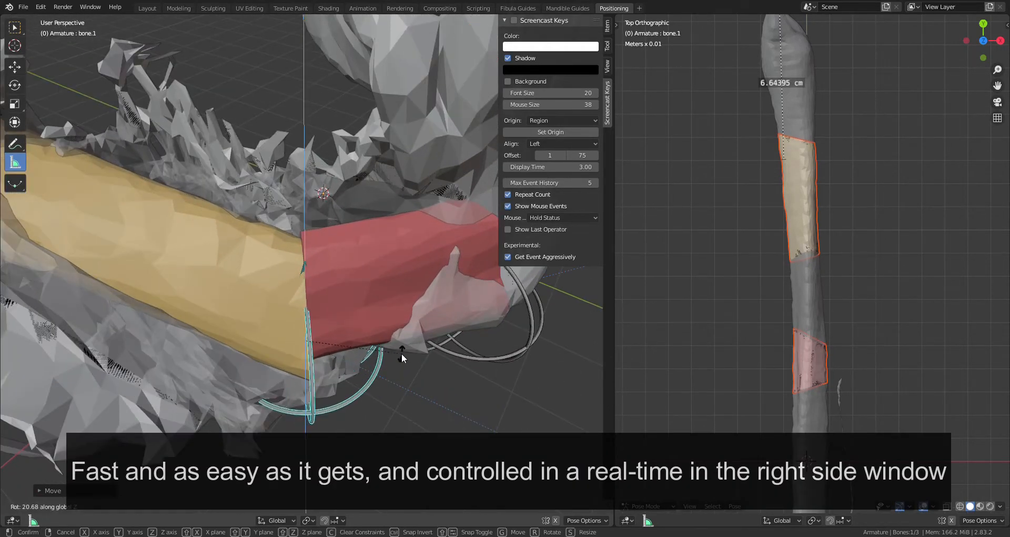
click(399, 354)
Step: Slide the yellow segment along its local Y axis to bring its harvest site closer to the red segment's on the fibula
click(279, 321)
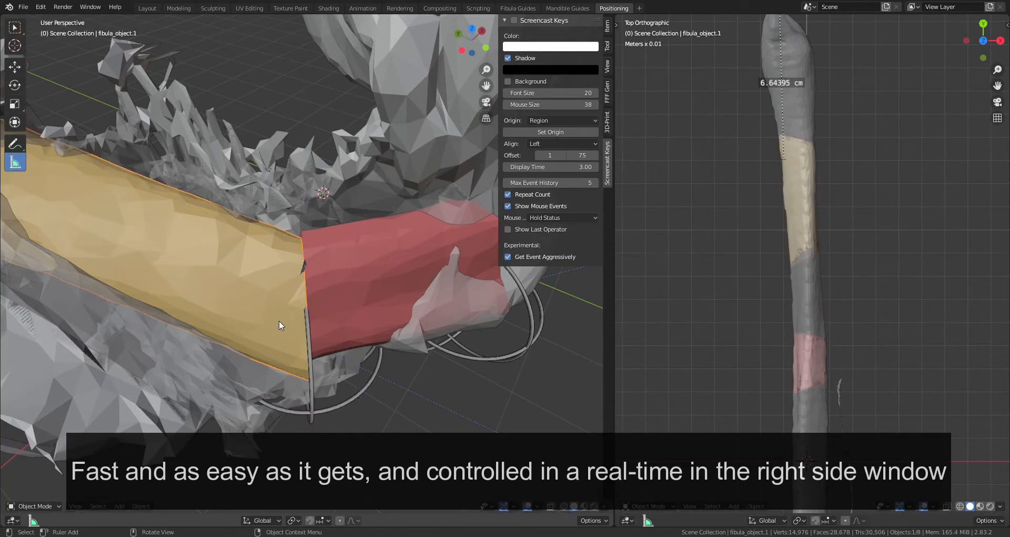
scroll(285, 322, down, 3)
key(g)
key(y)
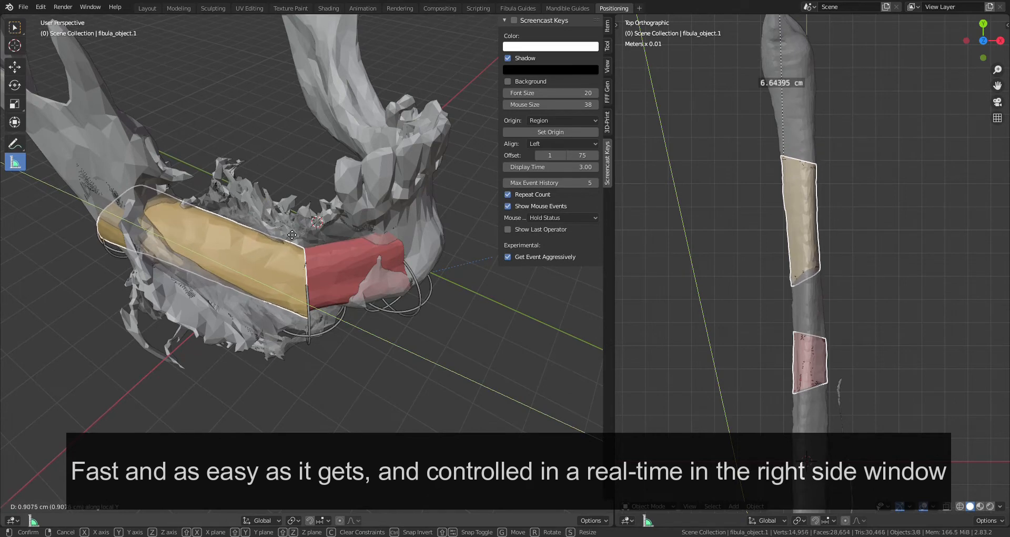
click(277, 184)
Step: Rotate the middle control (bone.1) about global Z from below to refine the cut angle at the segment joint
middle_drag(291, 263, 279, 381)
scroll(336, 263, up, 4)
key(ctrl+KP_7)
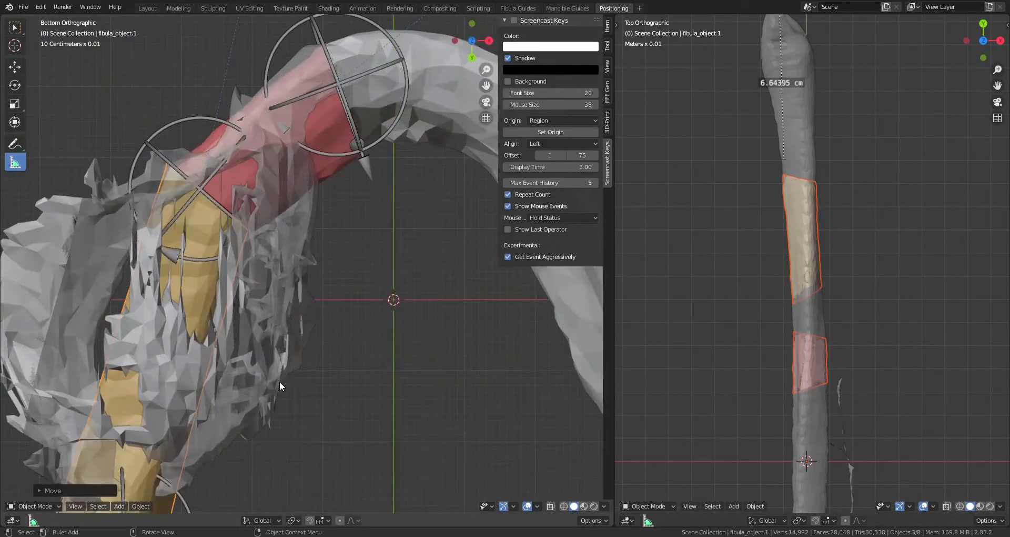
scroll(212, 301, up, 3)
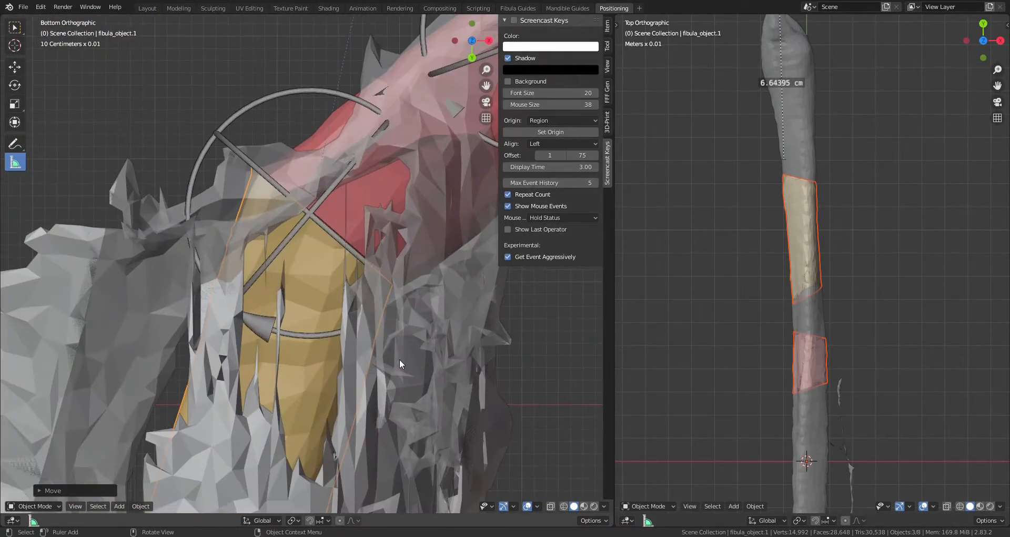
key(r)
right_click(399, 355)
click(397, 305)
key(r)
key(z)
click(402, 303)
Step: Move the chin control (bone.0) about 0.018 cm down along global Z
middle_drag(402, 303, 314, 237)
click(346, 279)
key(g)
key(z)
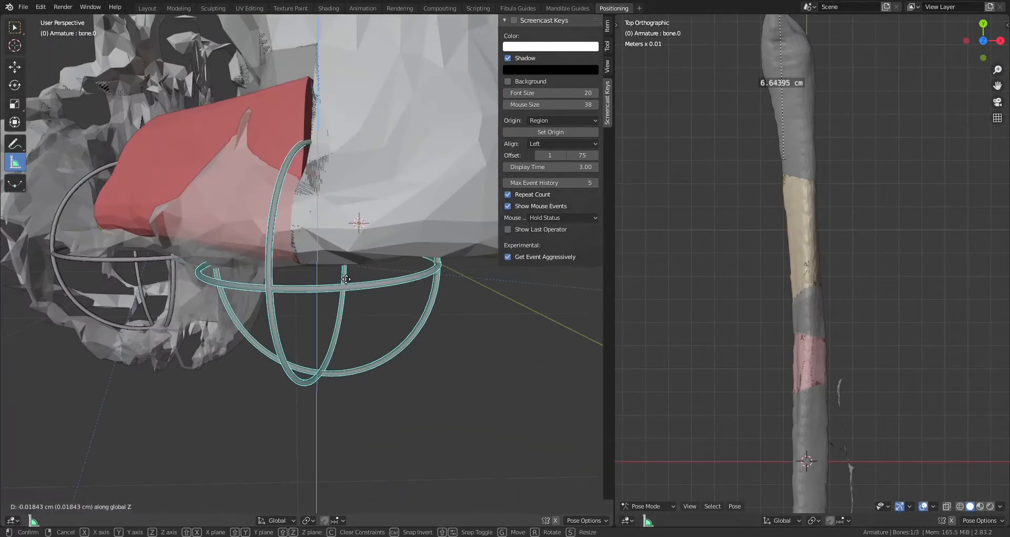
click(346, 279)
Step: Slide the red segment along its local Y axis to shift its harvest site on the fibula toward the yellow segment's
middle_drag(550, 318, 286, 233)
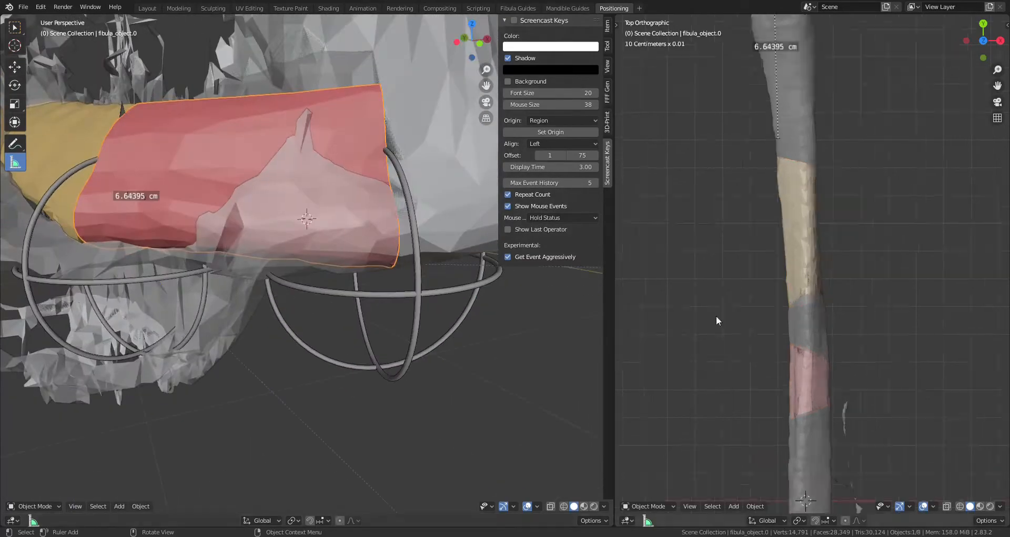
key(g)
key(y)
key(y)
click(321, 237)
Step: Rotate the red segment about its local Y axis to match the yellow segment's contour at the joint
middle_drag(253, 224, 505, 369)
key(r)
key(y)
key(y)
click(477, 287)
Step: Slide the yellow segment along its local Y axis to fine-tune its harvest position next to the red segment's
click(487, 394)
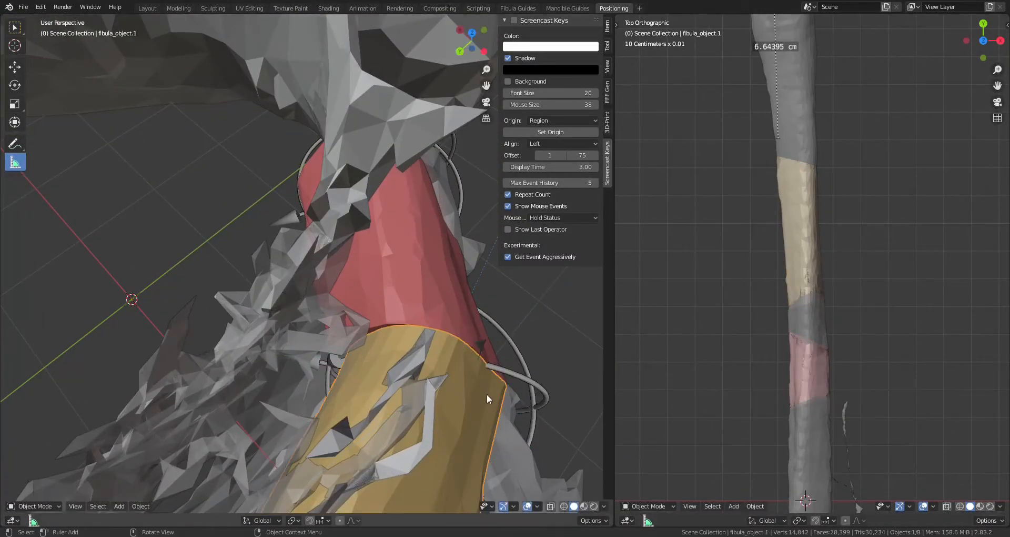
key(g)
key(y)
key(y)
click(489, 390)
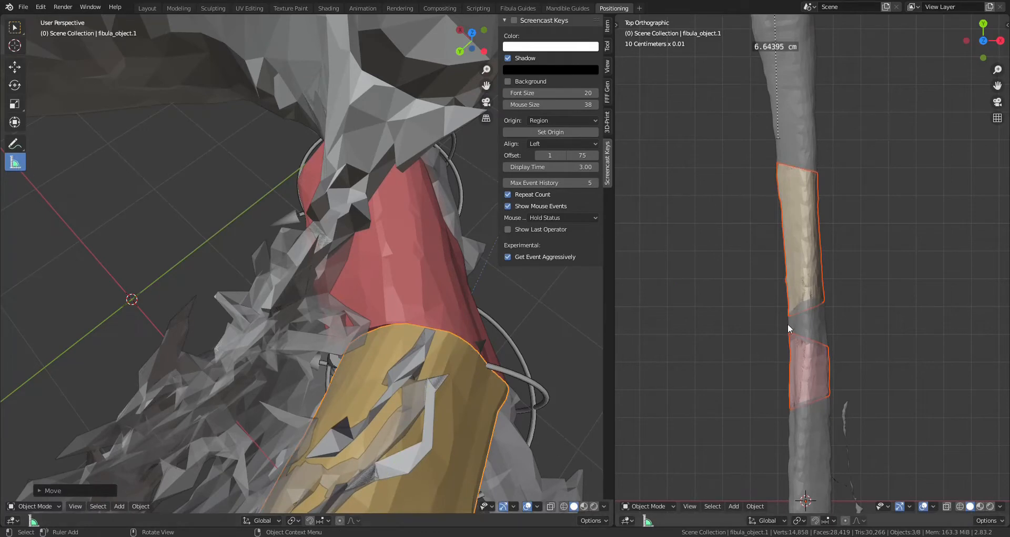
Step: Measure the gap between the yellow and red harvest sites along the fibula's edge, then delete the measurement
scroll(834, 334, up, 4)
shift+middle_drag(824, 342, 841, 306)
drag(741, 277, 742, 275)
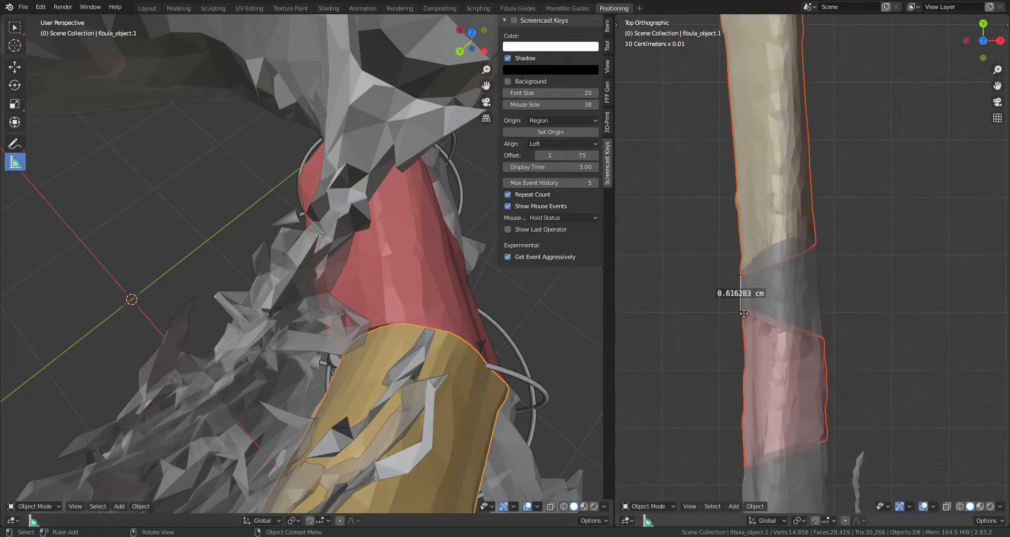
drag(745, 313, 742, 311)
key(Delete)
Step: Move the red segment along Z to line it up with the yellow segment at the joint
middle_drag(399, 323, 282, 247)
shift+middle_drag(282, 247, 342, 312)
right_click(347, 188)
right_click(363, 147)
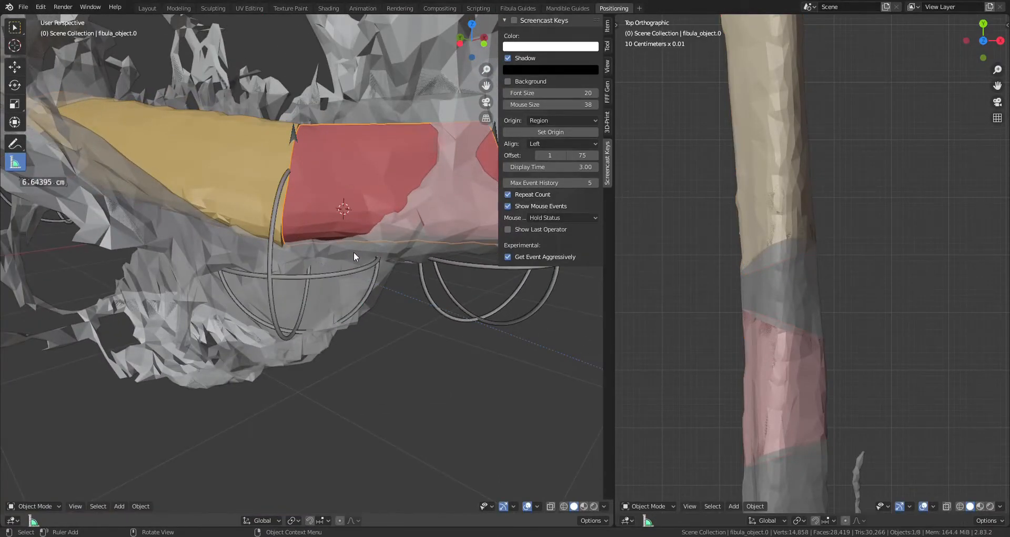
key(g)
key(z)
click(358, 258)
middle_drag(358, 259, 309, 249)
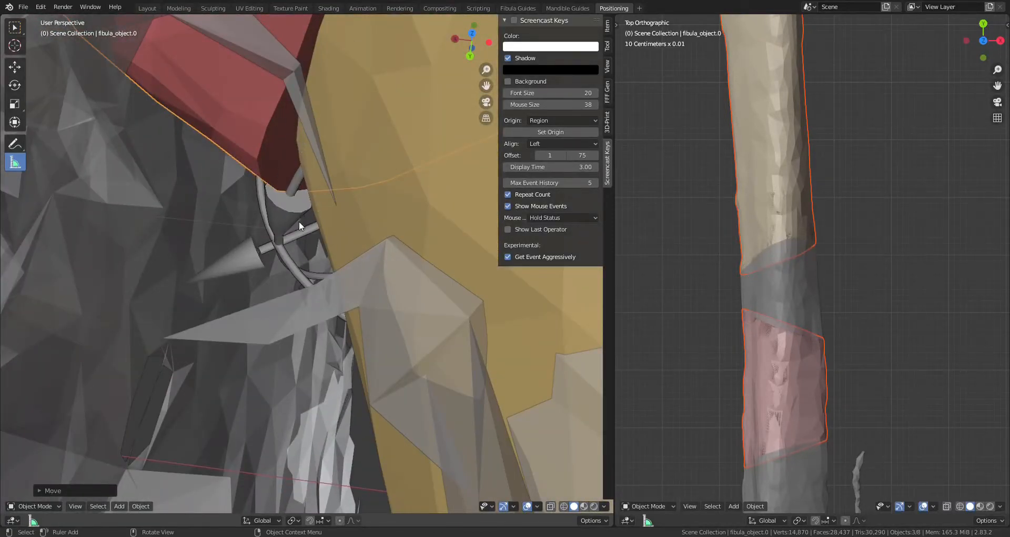
Step: Inspect both harvest sites on the fibula from the side and move the middle control (bone.1) to adjust the joint's position
scroll(304, 216, down, 4)
middle_drag(304, 217, 353, 266)
scroll(238, 238, down, 3)
scroll(822, 305, down, 3)
middle_drag(822, 305, 813, 285)
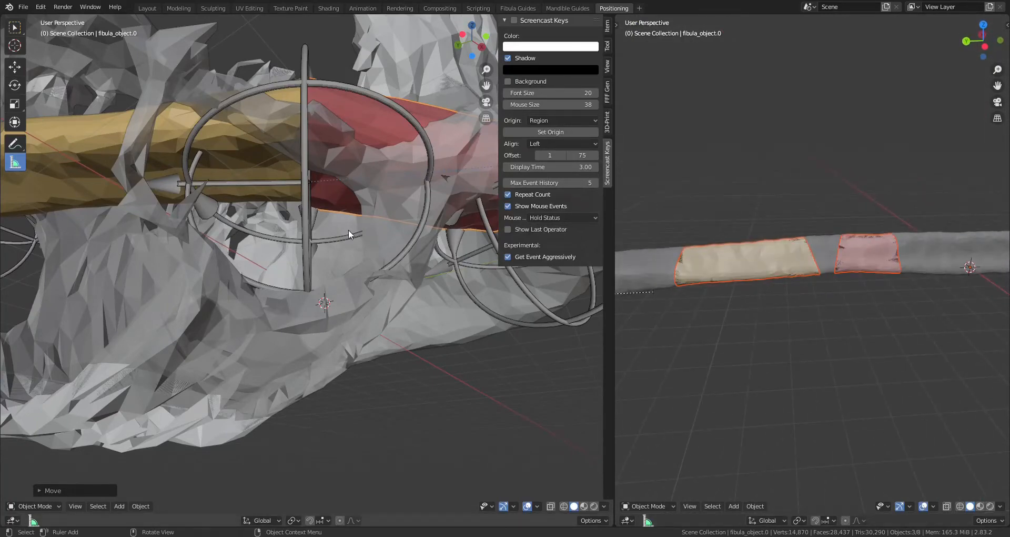
middle_drag(349, 230, 355, 197)
shift+click(292, 165)
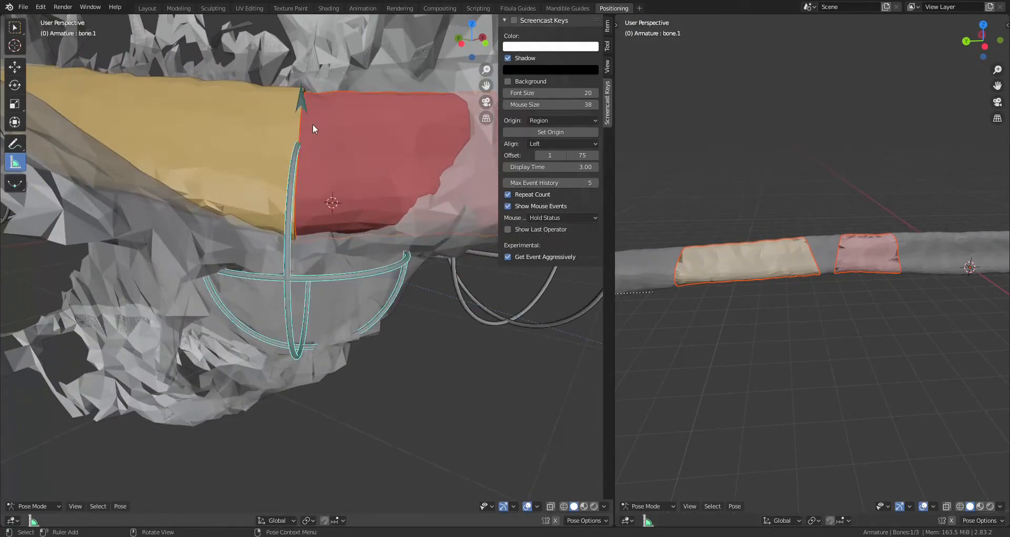
click(264, 89)
shift+click(413, 197)
middle_drag(409, 135, 376, 335)
key(g)
click(417, 203)
Step: Move the middle control (bone.1) along global Z to adjust the height of the joint between the segments
scroll(369, 327, up, 2)
click(385, 330)
scroll(436, 328, down, 4)
click(317, 302)
scroll(320, 304, down, 3)
click(391, 336)
scroll(384, 335, up, 2)
key(g)
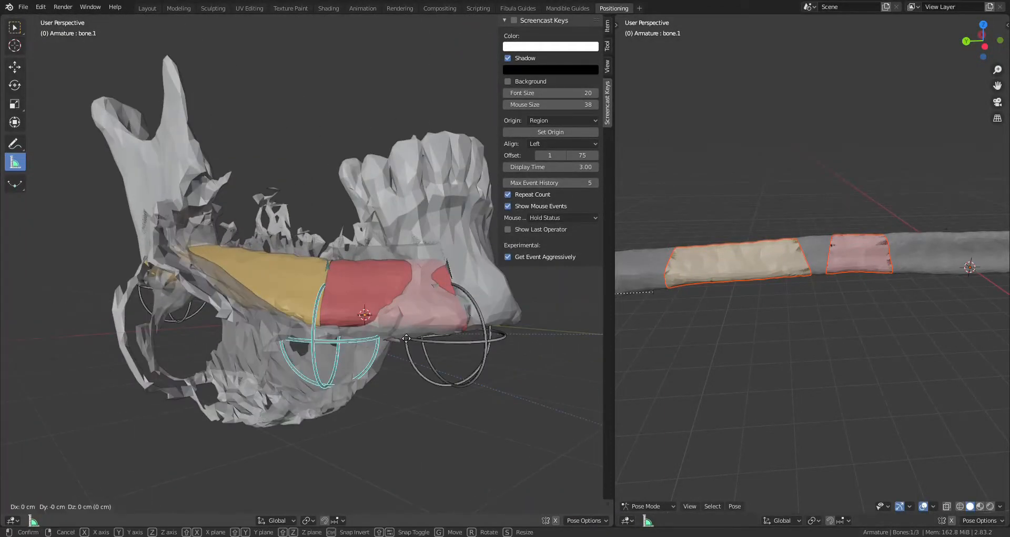
key(z)
click(403, 333)
Step: Measure the lengths of the yellow and red segments from below, then delete the measurements
key(ctrl+KP_7)
shift+middle_drag(343, 219, 382, 270)
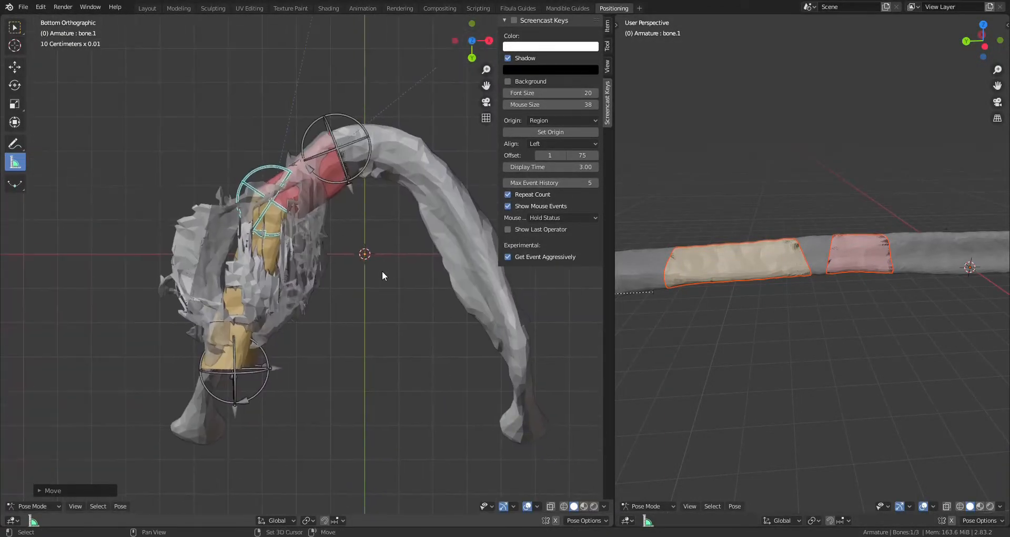
scroll(382, 271, up, 1)
drag(205, 389, 246, 235)
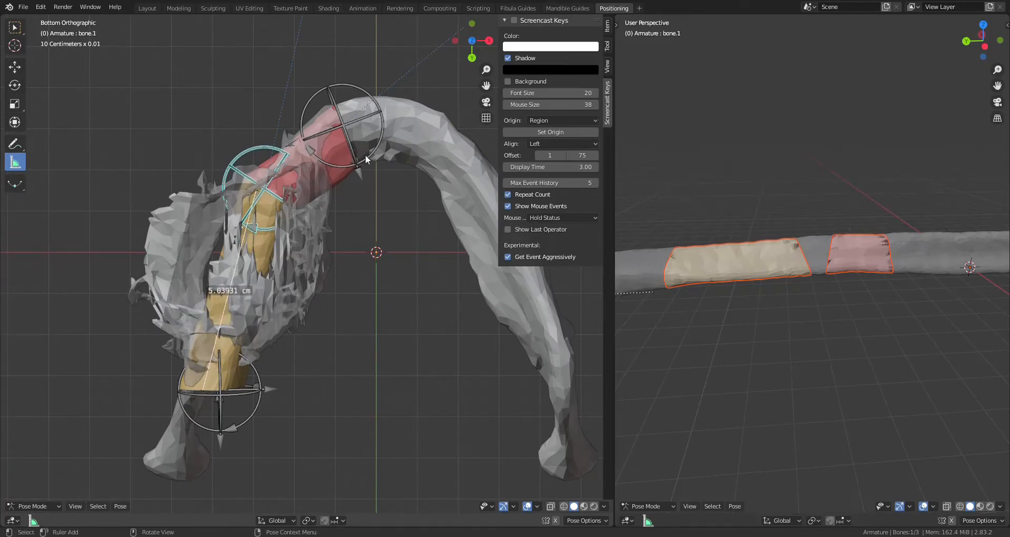
drag(344, 136, 272, 181)
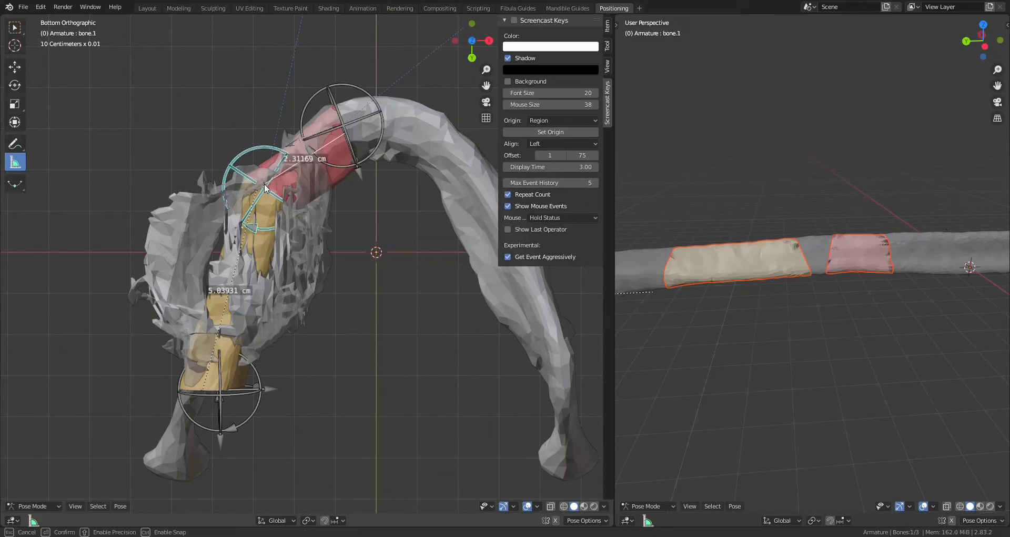
middle_drag(375, 205, 426, 309)
key(Delete)
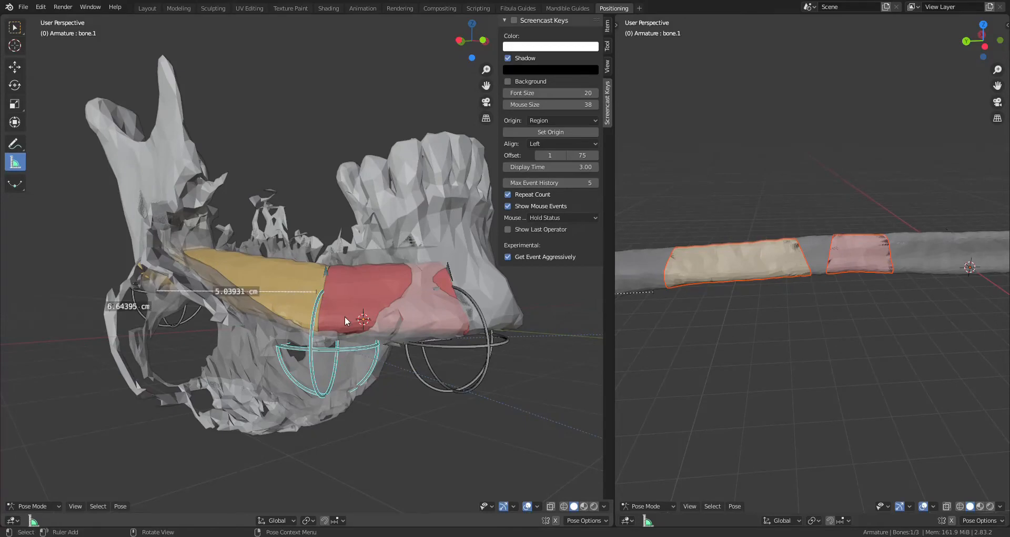
Step: Rotate and move the rear control (bone.2) to refit the yellow segment's back end against the ramus
middle_drag(346, 317, 377, 292)
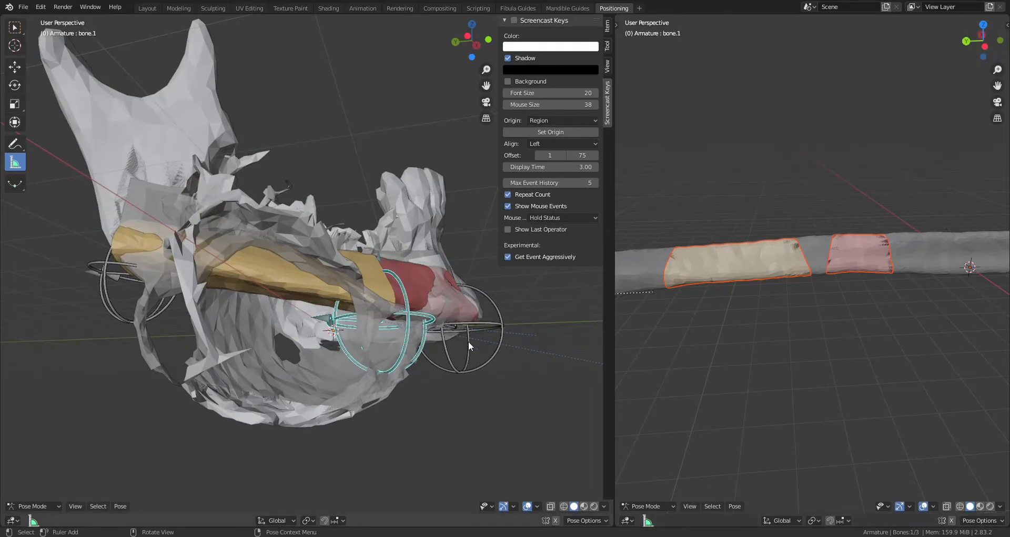
middle_drag(468, 341, 428, 340)
drag(62, 274, 70, 275)
key(ctrl+z)
key(ctrl+KP_7)
scroll(277, 295, up, 4)
shift+middle_drag(276, 294, 399, 244)
click(428, 404)
key(r)
middle_drag(420, 414, 370, 318)
click(370, 320)
key(g)
click(272, 301)
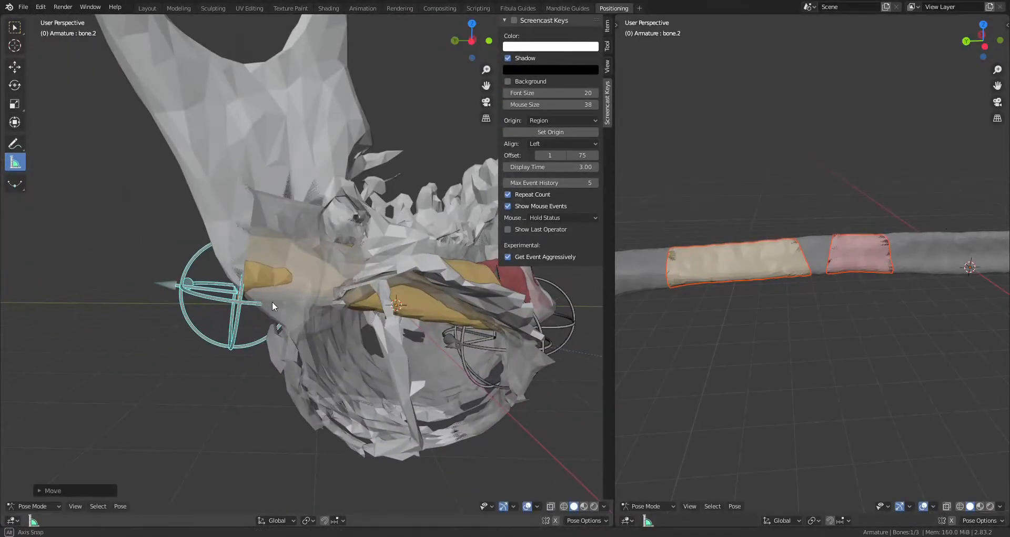
Step: Rotate the fibula segments about their local Y axes so their contours match at the joint
middle_drag(273, 302, 371, 229)
click(284, 255)
key(r)
key(y)
key(y)
click(337, 286)
click(396, 269)
click(370, 237)
key(r)
key(y)
key(y)
click(421, 287)
Step: Rotate the segment control about global Z to adjust the cut angle
click(413, 297)
key(r)
key(z)
middle_drag(444, 311, 447, 279)
click(410, 313)
Step: Rotate the red segment about its local Y axis to match the yellow segment's contour at the joint
click(434, 284)
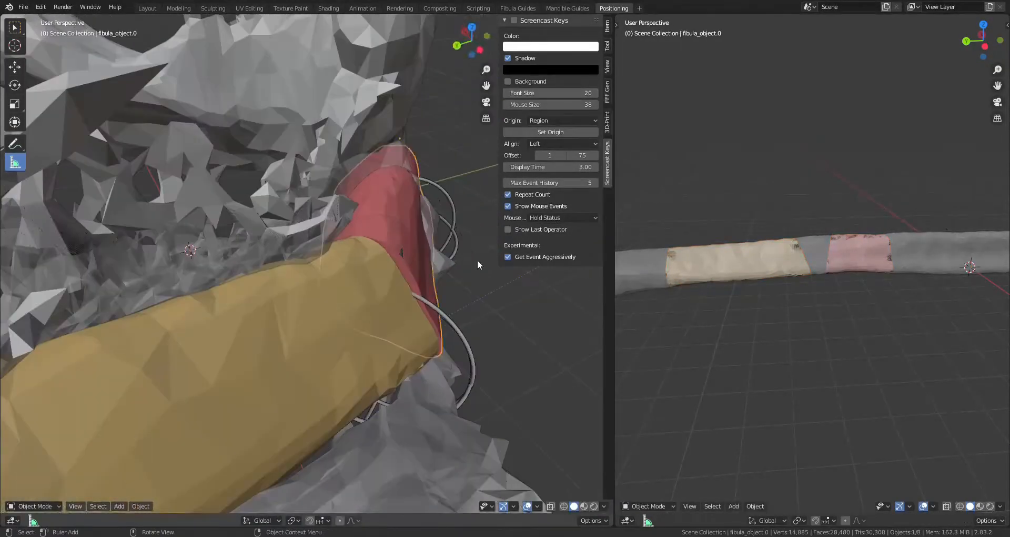
key(r)
key(y)
key(y)
click(478, 248)
Step: Refine the rotation of the fibula segments about their local Y axes, adjusting them in turn to align their surfaces
scroll(473, 246, down, 5)
middle_drag(473, 247, 336, 295)
middle_drag(337, 294, 505, 300)
scroll(280, 246, down, 3)
middle_drag(910, 284, 786, 321)
middle_drag(426, 300, 318, 311)
click(316, 348)
key(r)
key(y)
key(y)
click(337, 326)
key(r)
key(y)
key(y)
click(374, 358)
click(364, 342)
key(r)
key(y)
key(y)
click(363, 358)
key(r)
key(y)
key(y)
click(349, 343)
click(343, 392)
key(g)
click(343, 405)
key(ctrl+z)
key(ctrl+z)
key(ctrl+z)
Step: Move the rear control (bone.2) freely to refit the yellow segment's back end against the ramus
scroll(334, 393, up, 4)
click(311, 371)
key(g)
click(342, 354)
click(352, 307)
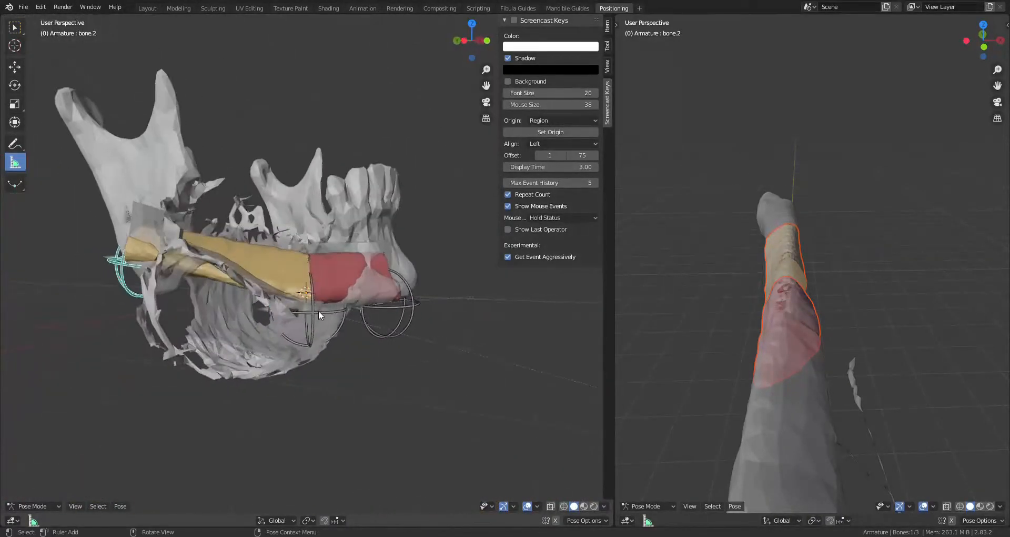
Step: Rotate the middle control (bone.1), including about global Z, to adjust the cut between the yellow and red segments
scroll(318, 312, up, 2)
click(317, 316)
key(r)
click(404, 332)
scroll(383, 292, up, 3)
mouse_move(383, 291)
middle_down()
mouse_move(384, 242)
mouse_move(402, 295)
middle_up()
key(r)
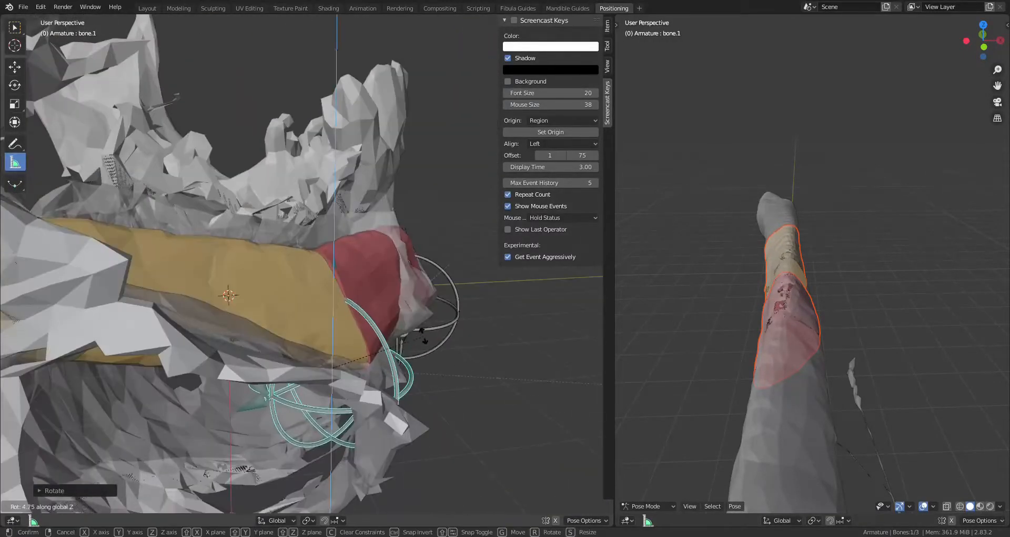
click(421, 335)
Step: Examine the fit of both fibula segments in the mandible from above and from the side
middle_drag(421, 335, 376, 327)
scroll(377, 327, down, 4)
key(KP_7)
scroll(328, 298, down, 2)
key(ctrl+KP_7)
key(KP_7)
scroll(284, 359, up, 5)
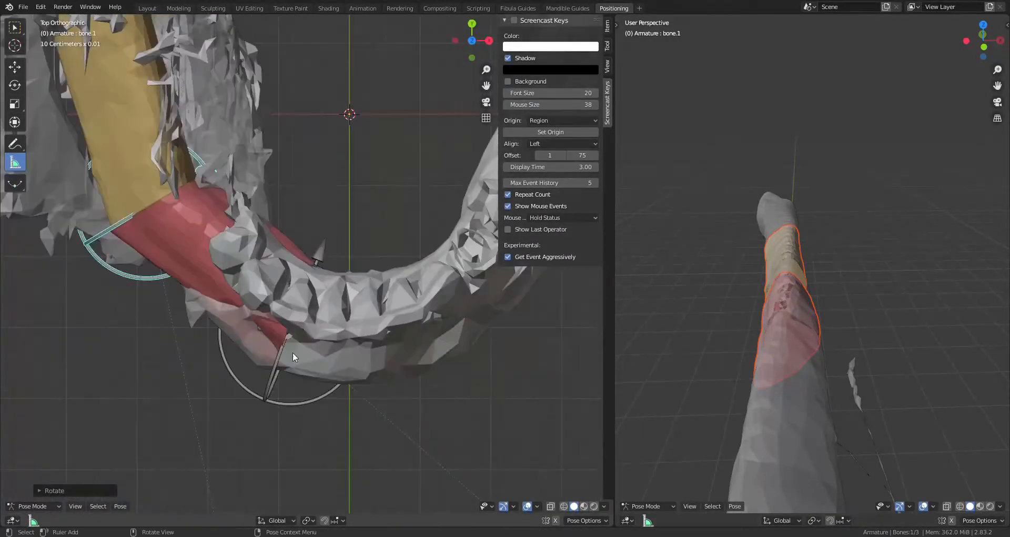
middle_drag(292, 352, 413, 265)
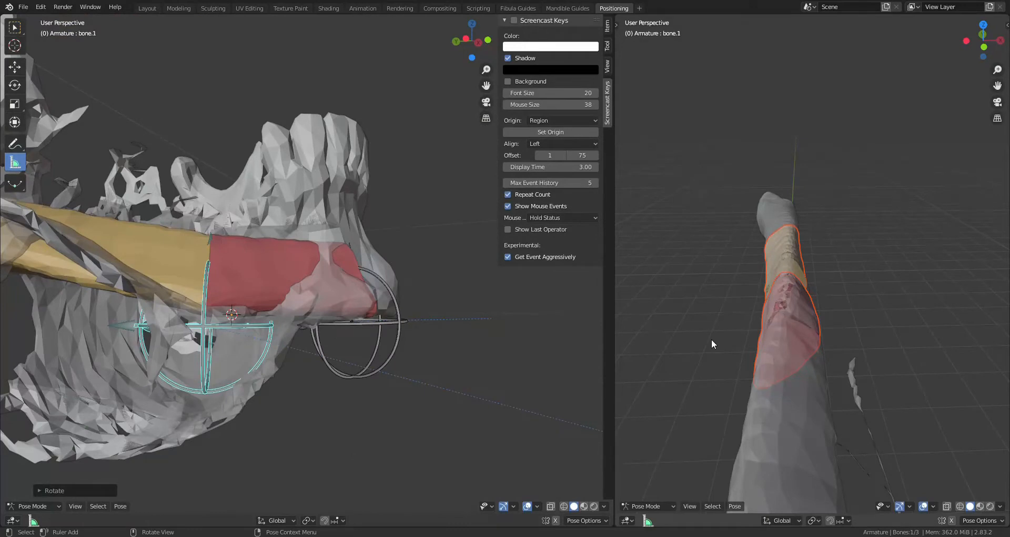
Step: Measure the gap between the yellow and red segments on the fibula from the top view
middle_drag(829, 304, 814, 320)
key(KP_7)
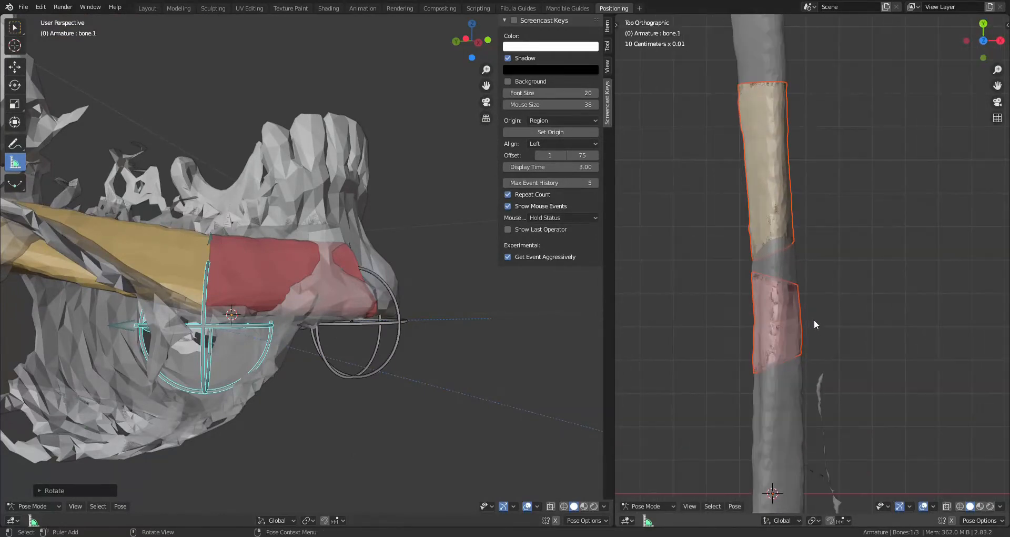
scroll(813, 320, up, 6)
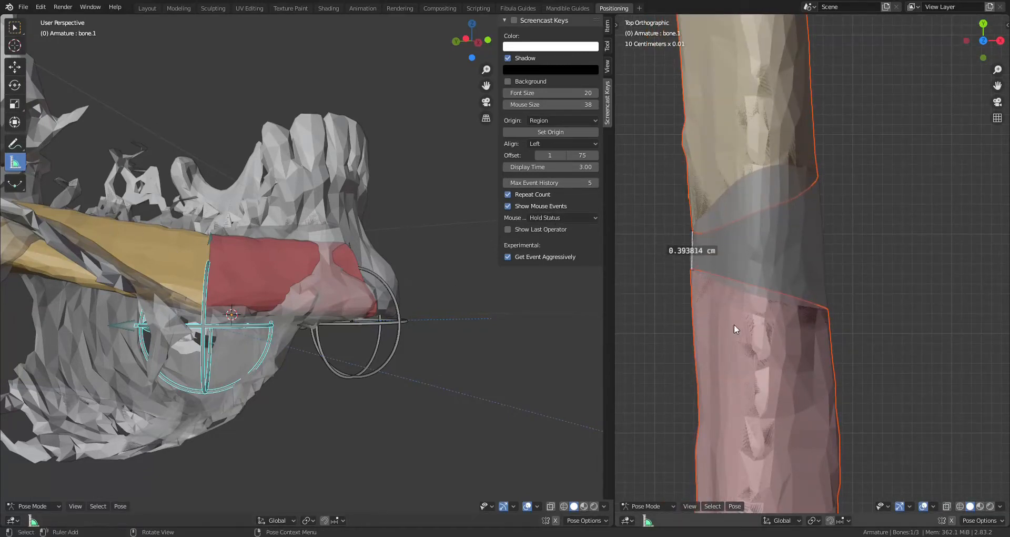
Step: Move the red segment about 0.2 cm along its local Y axis to widen the gap on the fibula
middle_drag(412, 274, 367, 292)
click(281, 273)
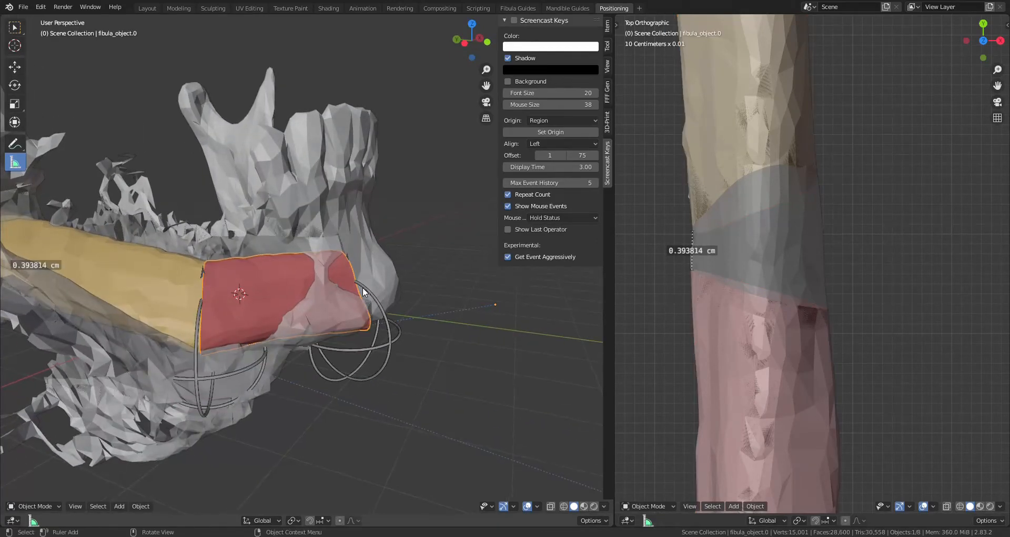
key(g)
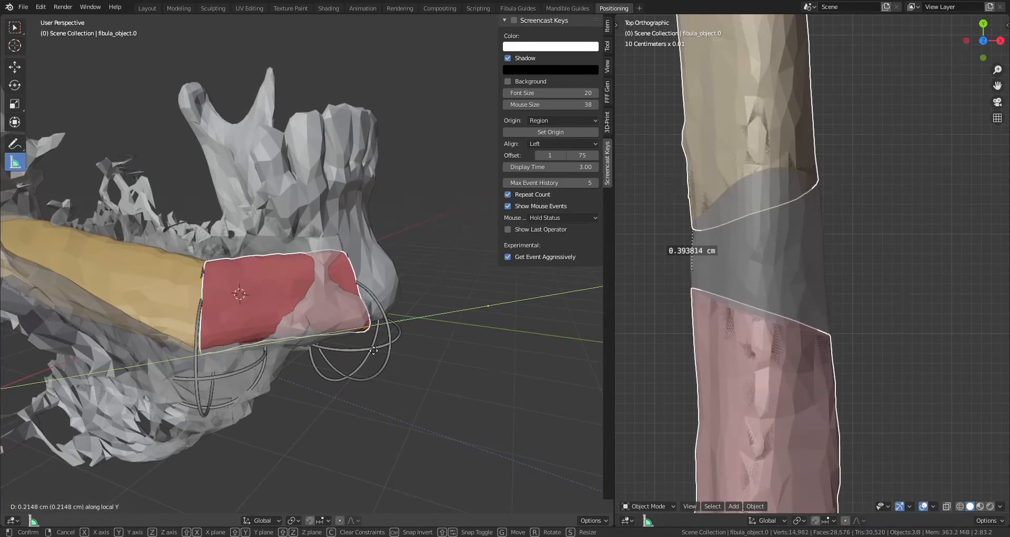
click(374, 350)
Step: Remeasure the widened gap between the two segments on the fibula, then delete the measurement
middle_drag(351, 333, 235, 285)
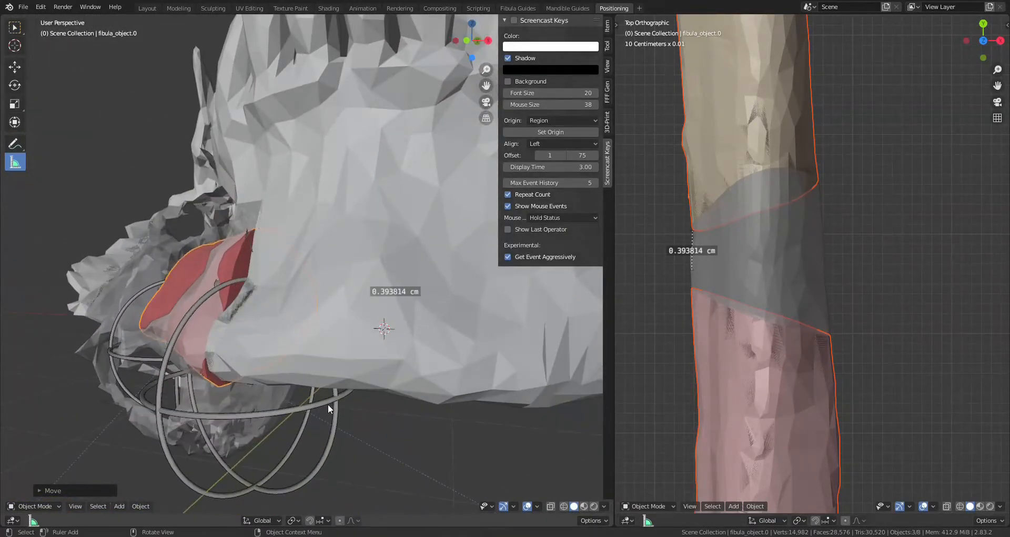
drag(697, 289, 695, 288)
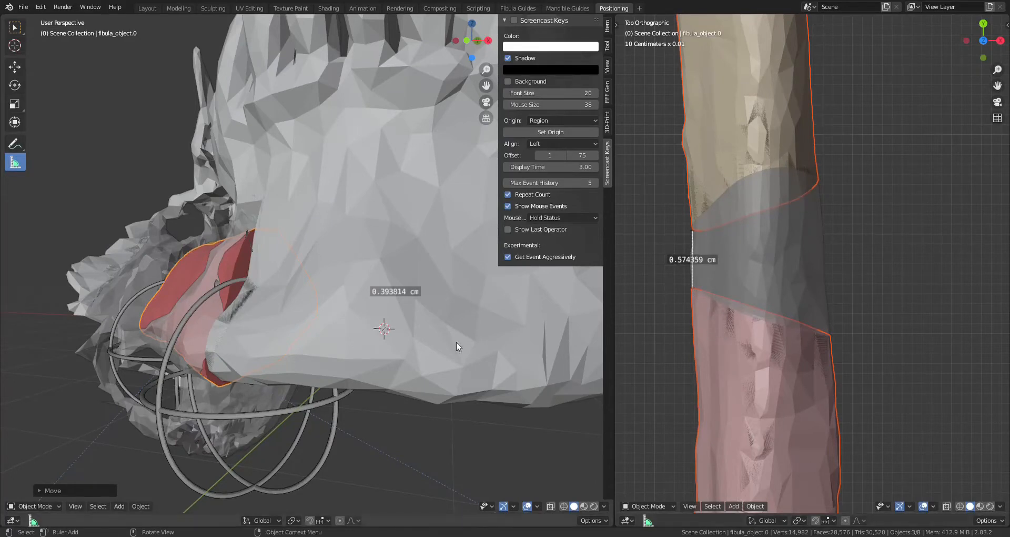
key(Delete)
key(ctrl+z)
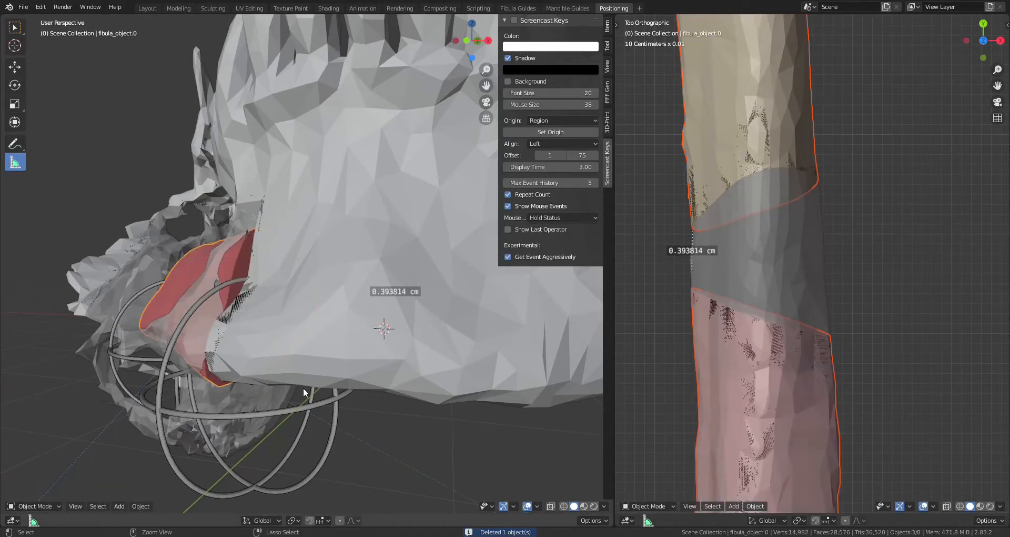
click(692, 269)
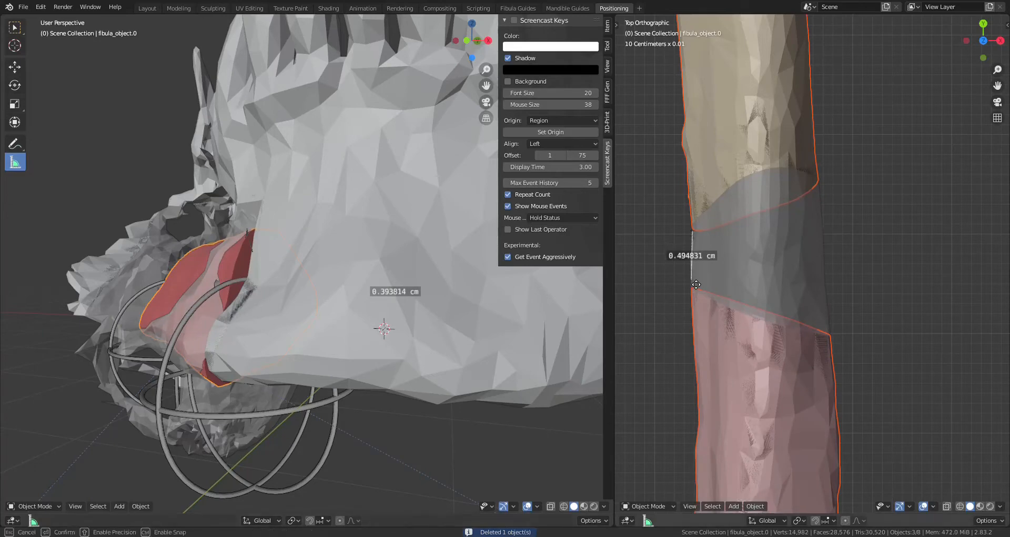
key(Delete)
Step: Move the front control (bone.0) along global Z, then rotate and reposition it to fit the red segment's front end against the mandible
click(235, 384)
key(g)
key(z)
click(241, 389)
middle_drag(247, 390, 404, 387)
key(r)
click(441, 404)
key(r)
click(485, 406)
key(g)
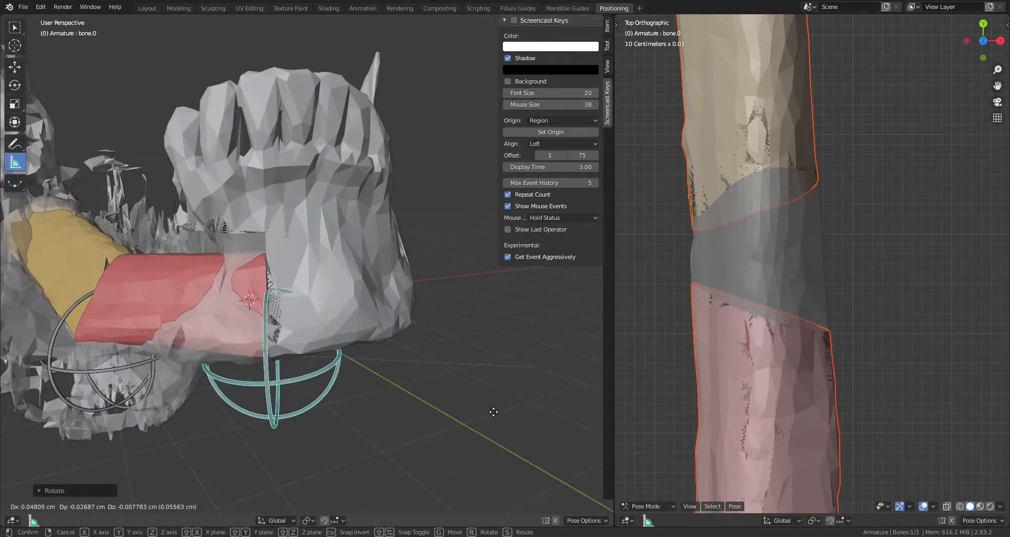
click(492, 410)
Step: Select the red fibula segment and generate the cutting planes with FFF Gen
middle_drag(486, 406, 361, 348)
scroll(364, 340, down, 3)
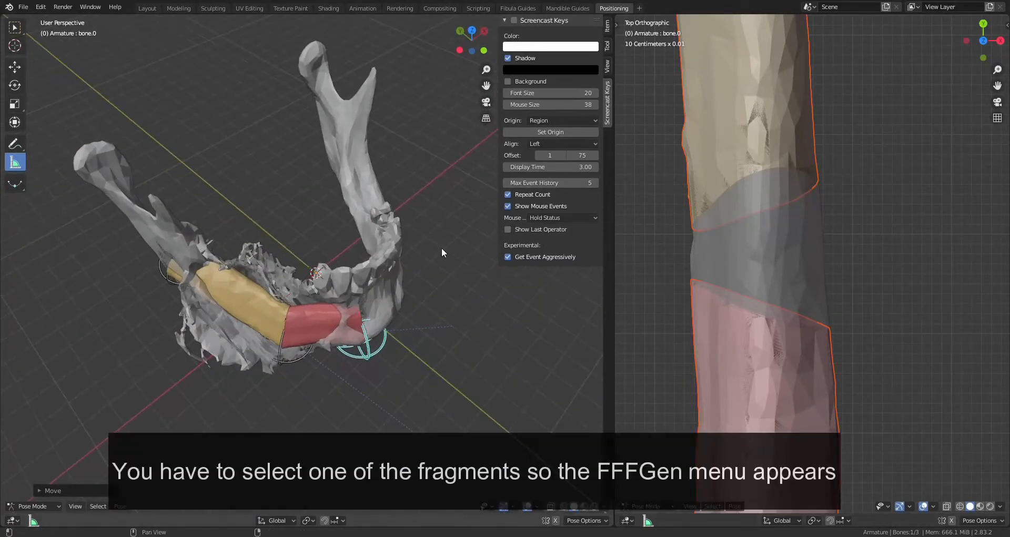
click(302, 312)
click(309, 305)
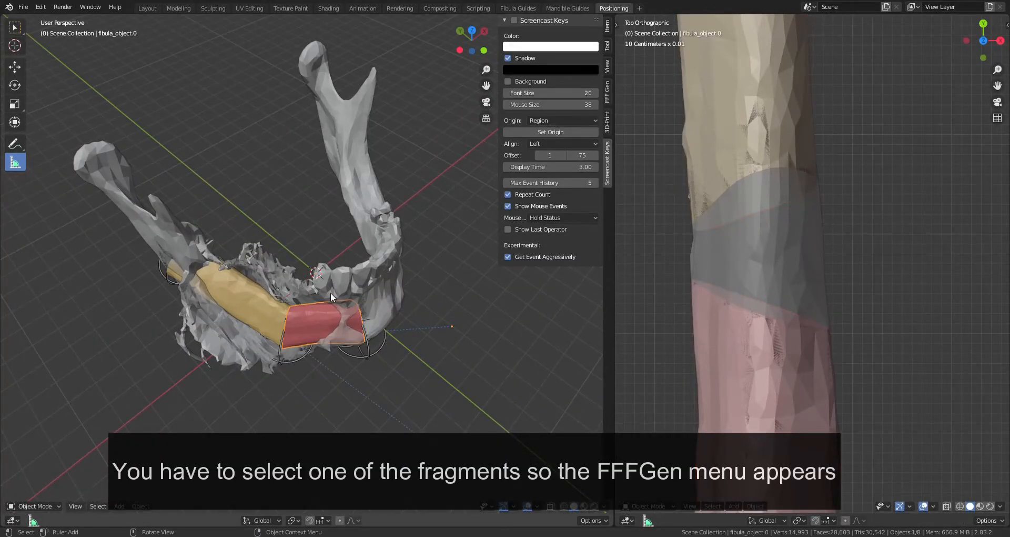
click(609, 100)
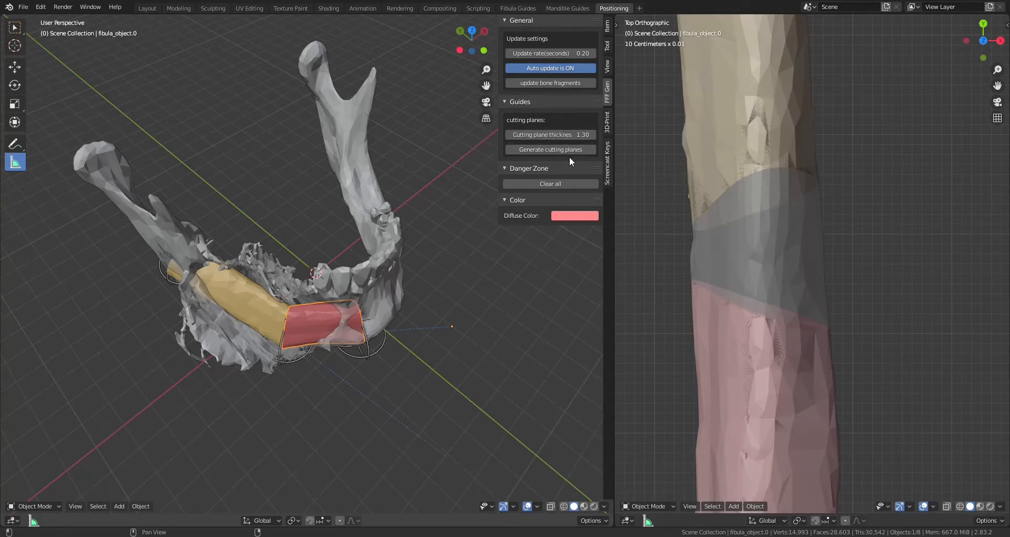
click(570, 151)
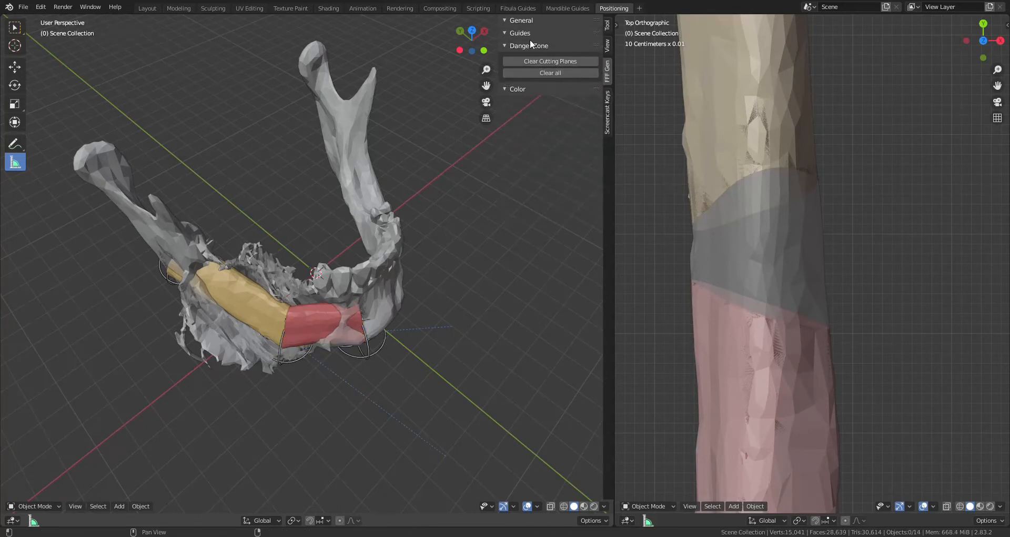
Step: Open the Fibula Guides workspace and examine the cutting planes on the fibula from both sides
click(531, 9)
middle_drag(675, 359, 675, 307)
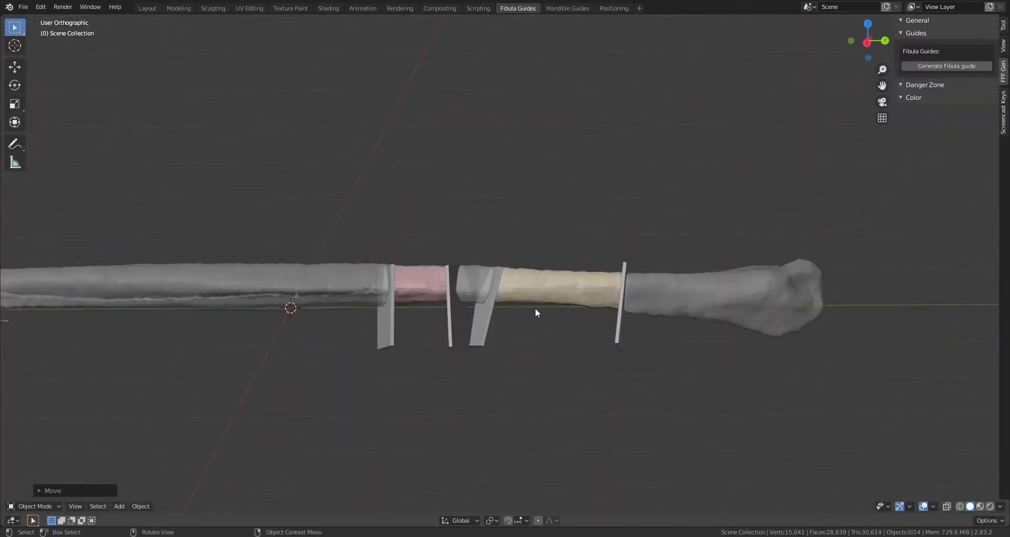
middle_drag(535, 308, 532, 331)
scroll(532, 332, up, 2)
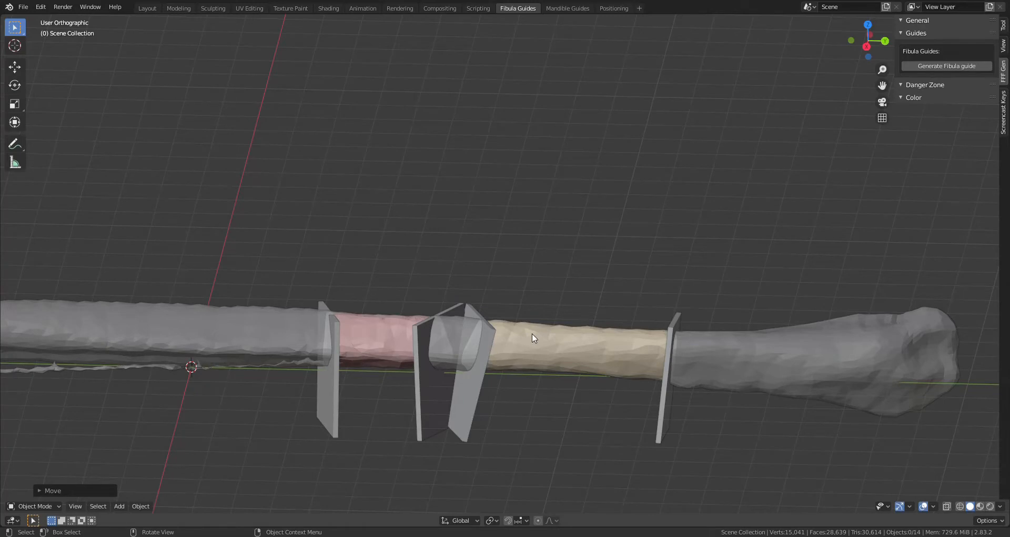
scroll(532, 333, down, 3)
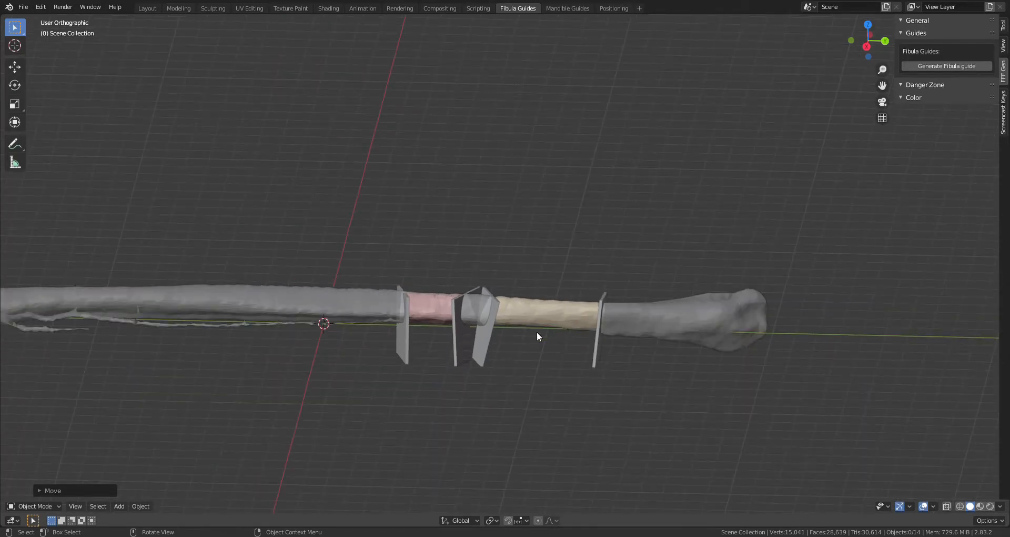
middle_drag(537, 331, 514, 332)
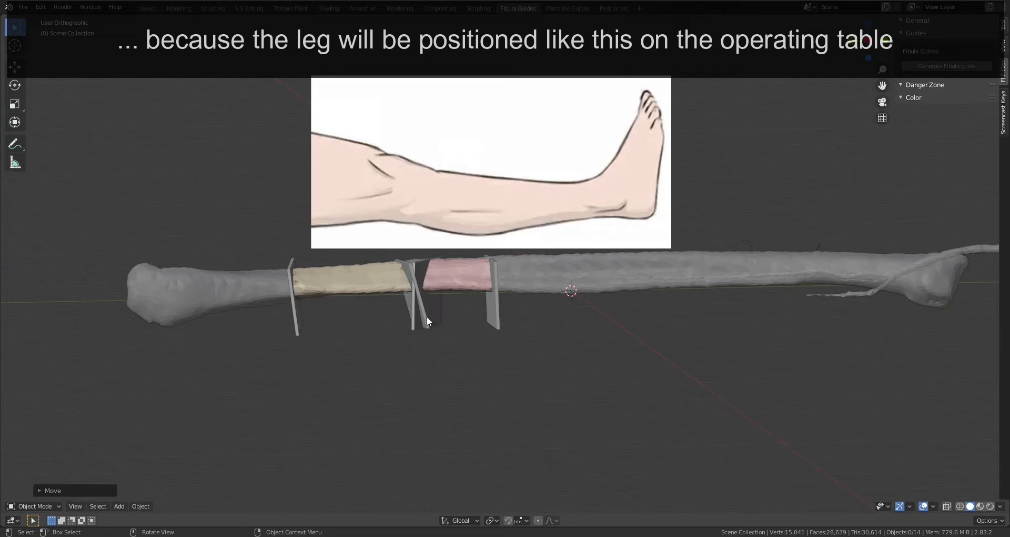
middle_drag(415, 348, 612, 340)
middle_drag(680, 331, 589, 338)
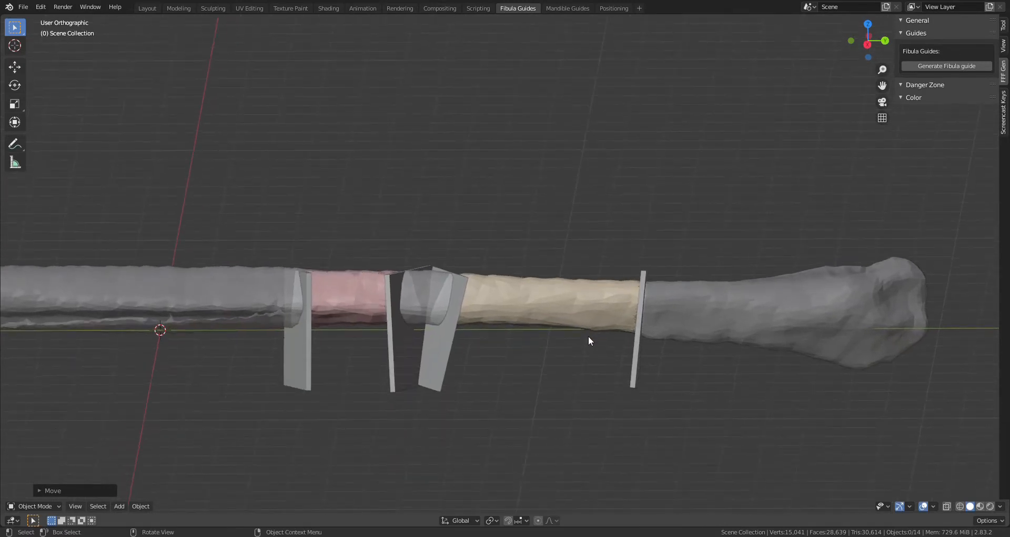
Step: Select the cutting plane at the yellow segment's outer end and check its position against the segment edge
click(639, 331)
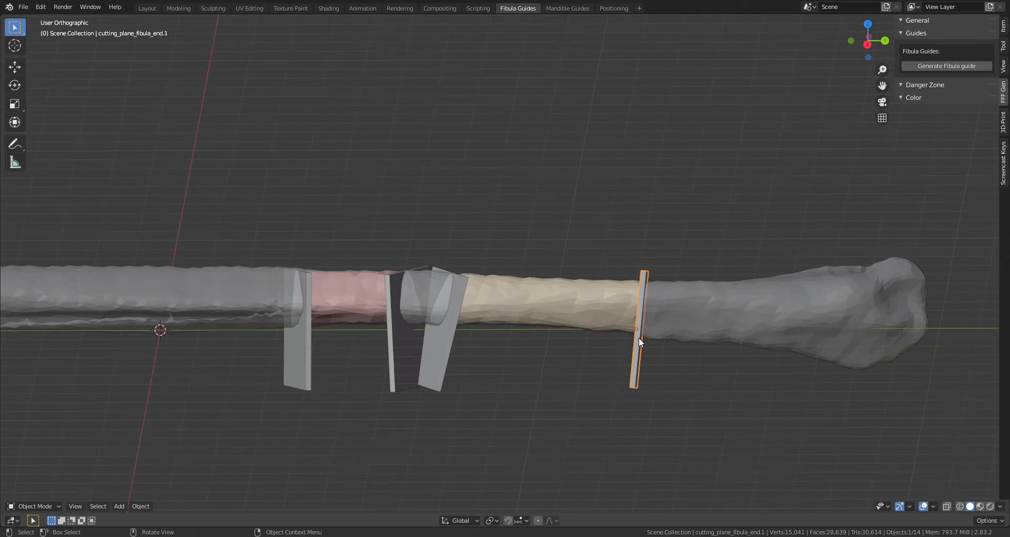
scroll(631, 358, up, 4)
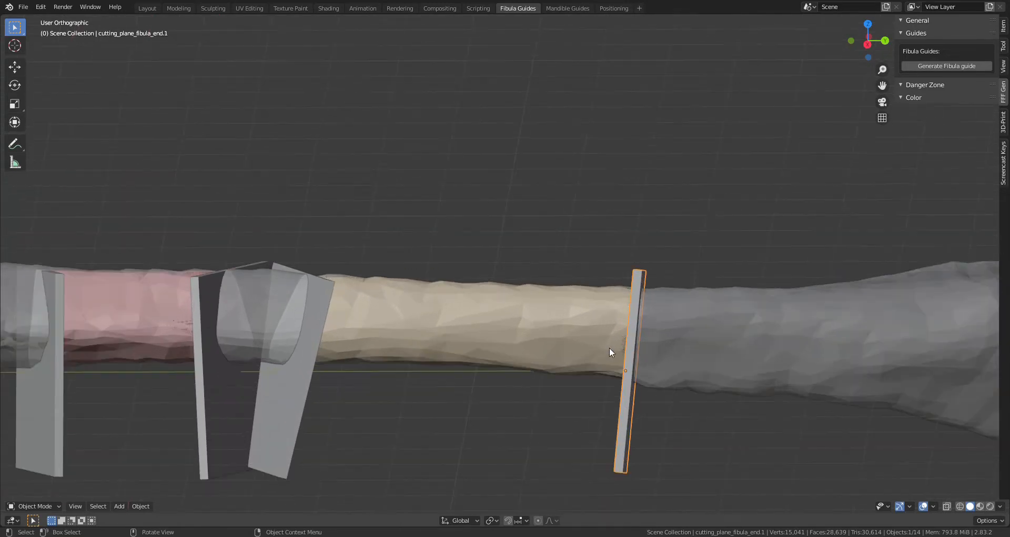
shift+middle_drag(609, 348, 638, 349)
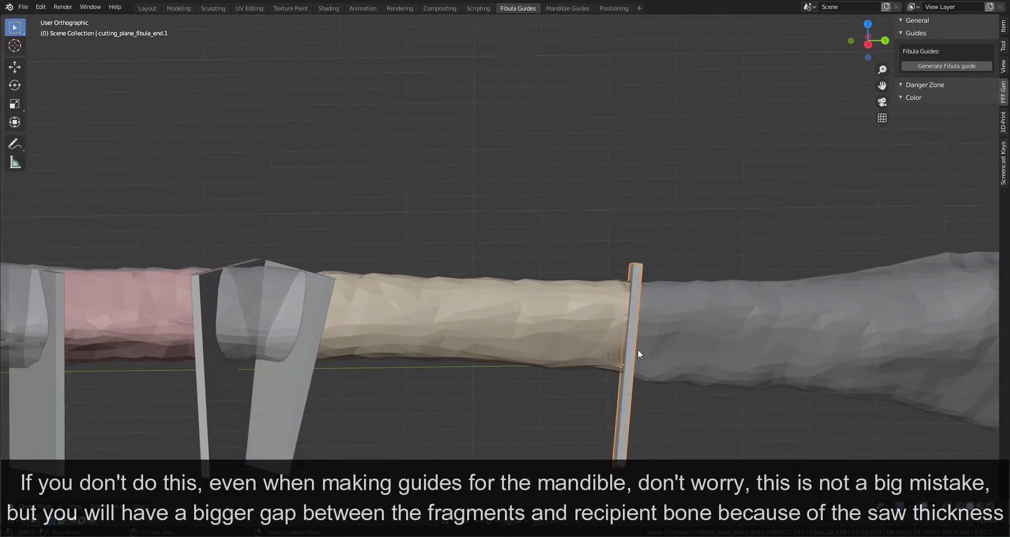
click(633, 343)
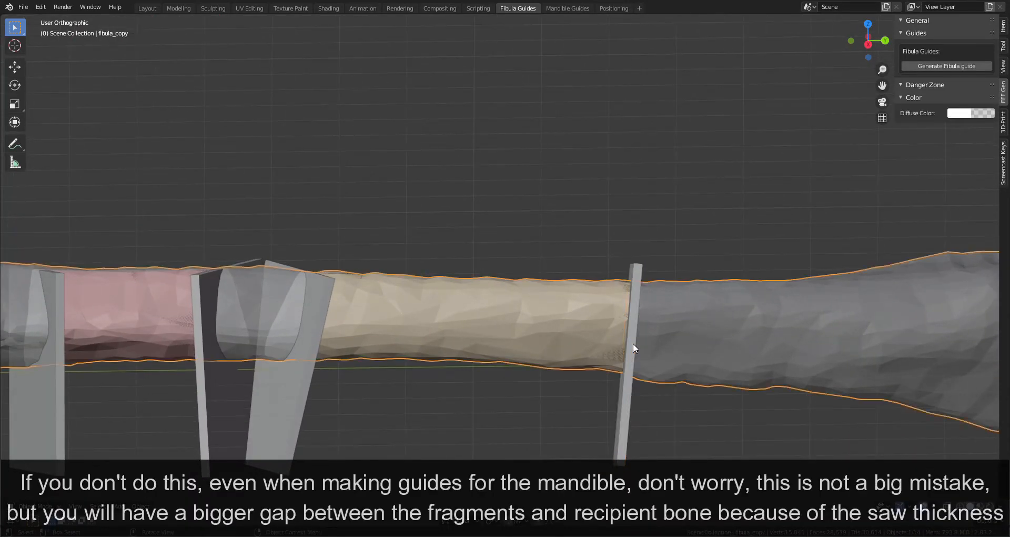
click(632, 343)
shift+middle_drag(656, 344, 642, 343)
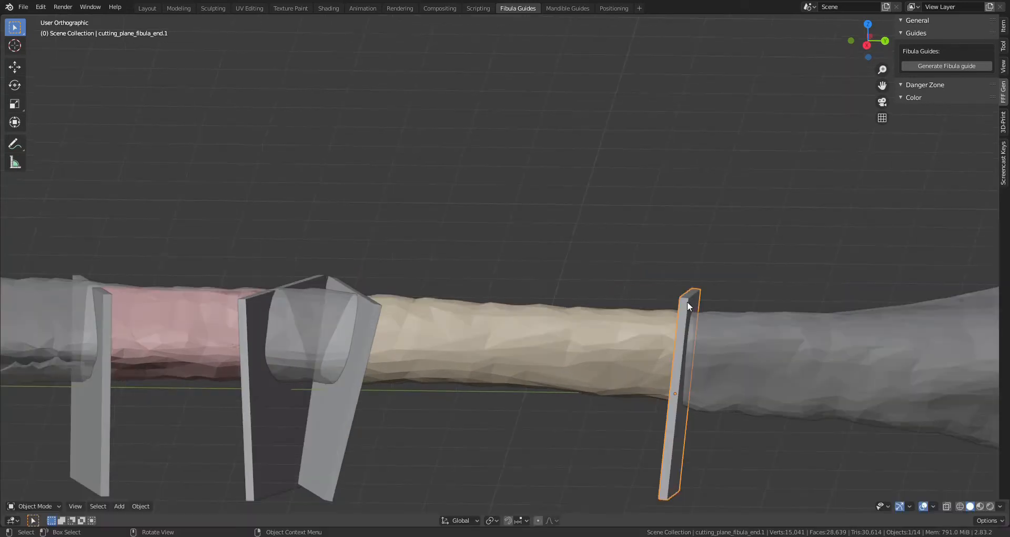
middle_drag(728, 327, 653, 324)
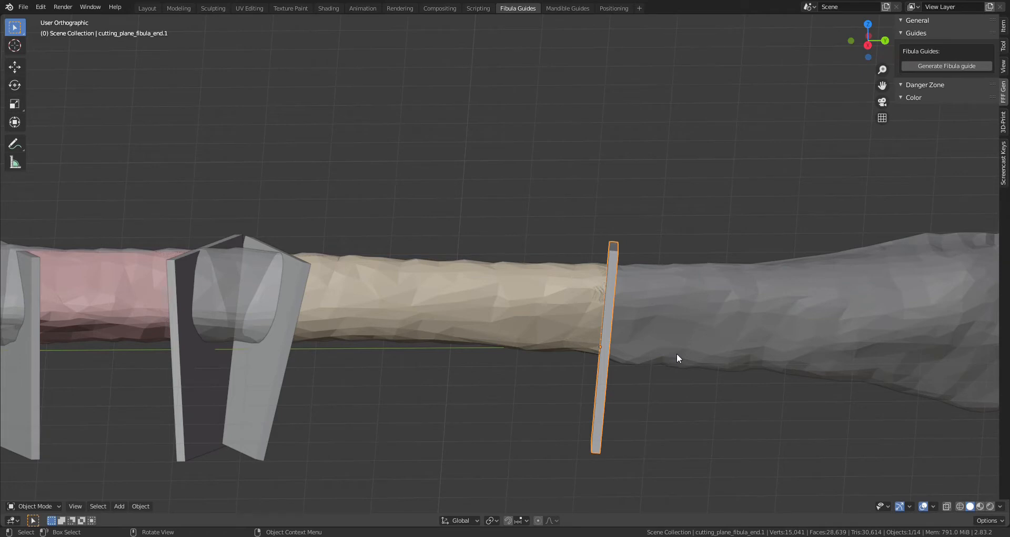
key(g)
key(y)
key(y)
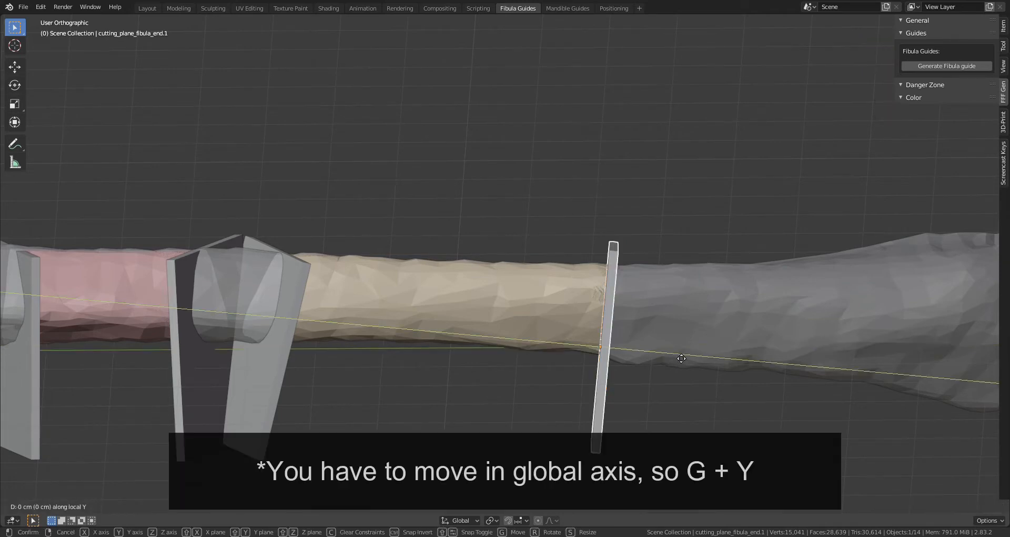
key(Escape)
Step: Move the selected end cutting plane about 0.1 cm outward along global Y, clear of the yellow segment
key(g)
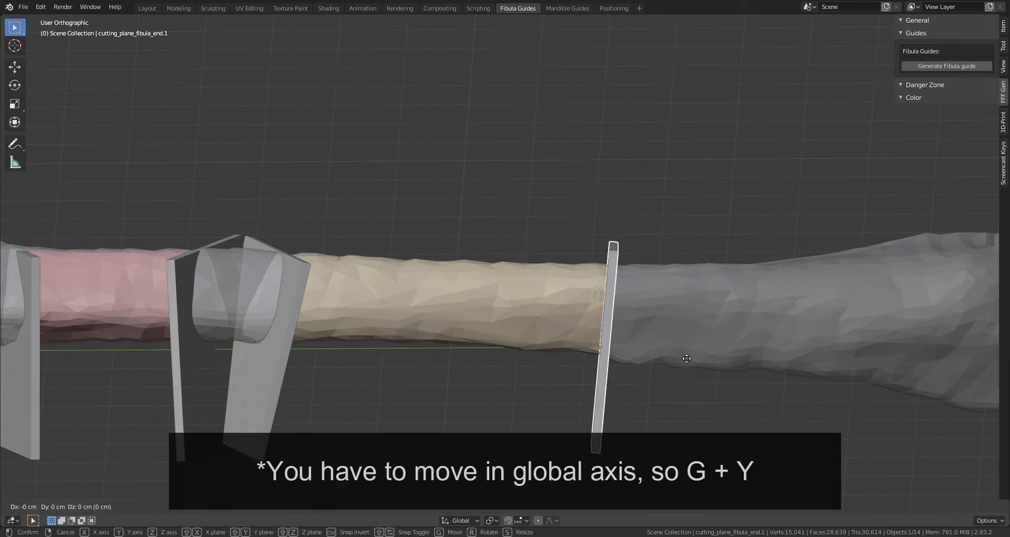
key(y)
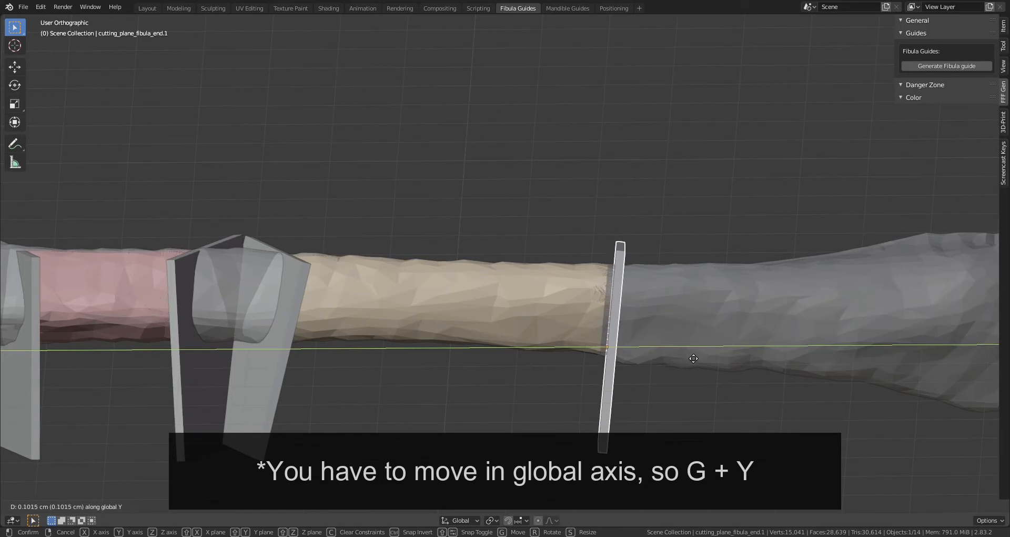
click(690, 357)
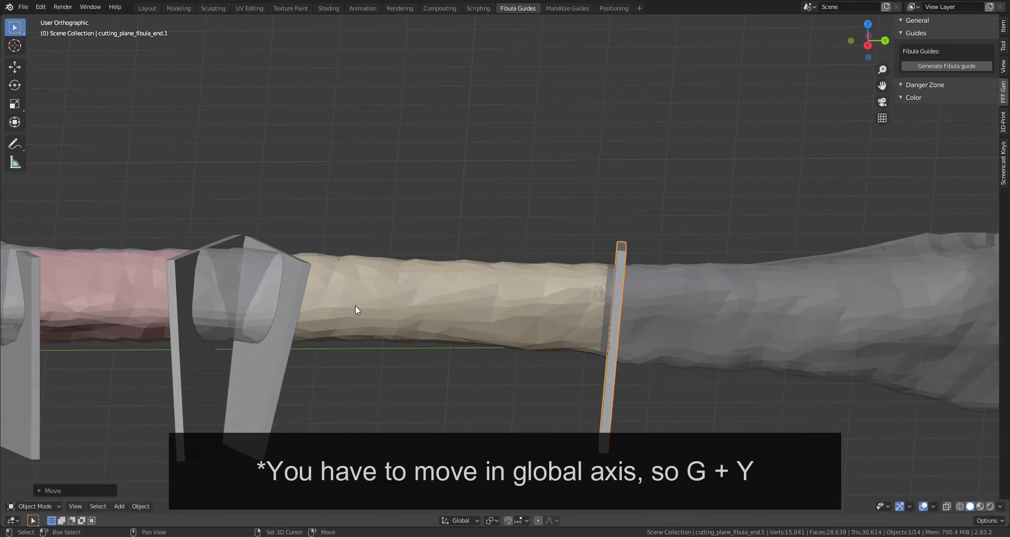
Step: Move the cutting plane at the pink segment's outer end outward along global Y, clear of the segment
shift+middle_drag(355, 305, 550, 308)
click(232, 365)
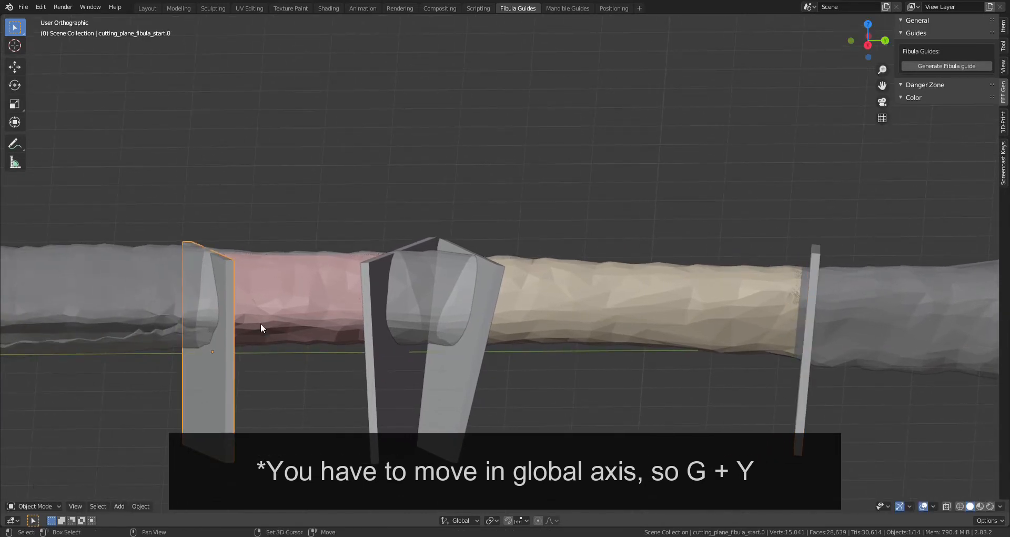
middle_drag(260, 323, 362, 302)
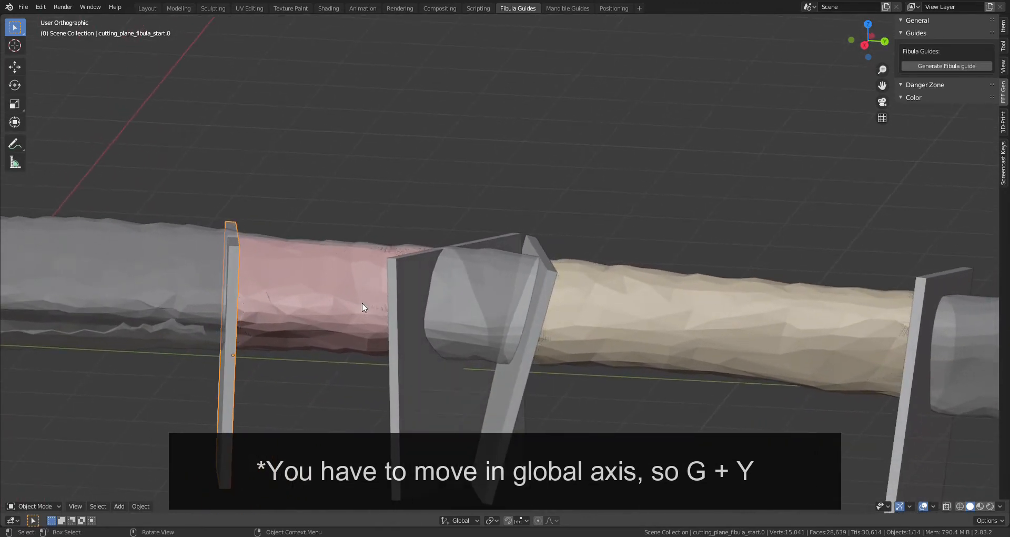
key(g)
key(y)
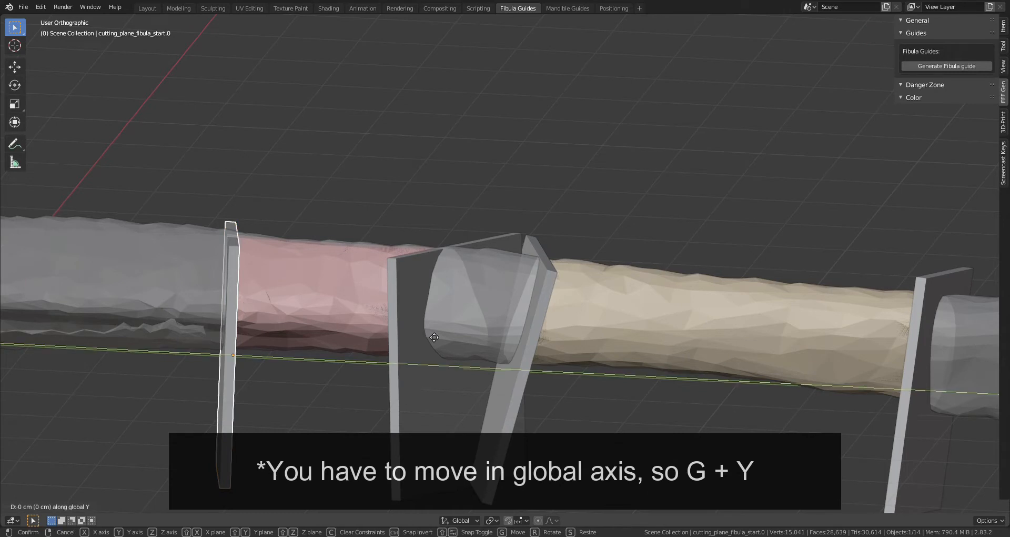
key(y)
key(y)
key(y)
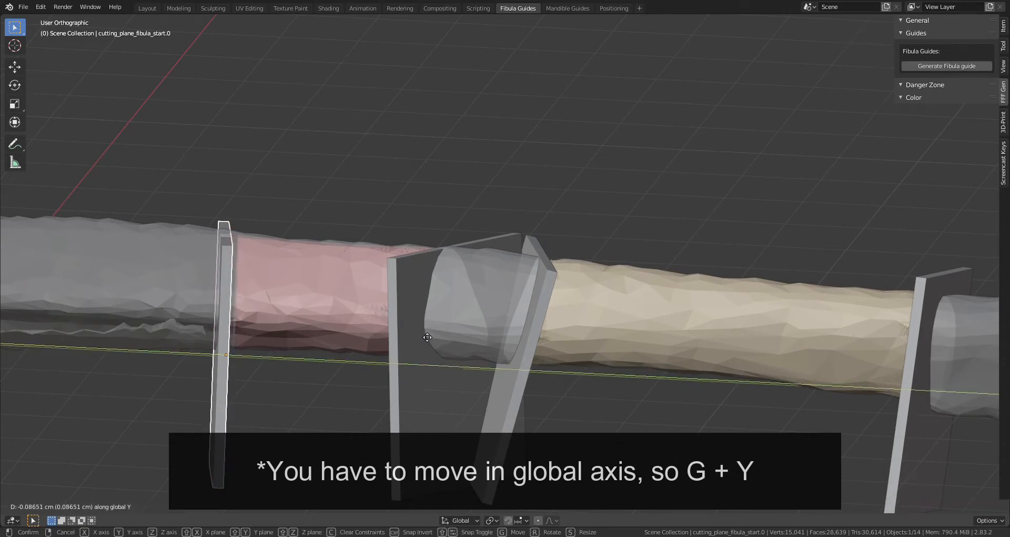
click(419, 333)
mouse_move(375, 331)
middle_down()
mouse_move(359, 330)
mouse_move(370, 330)
middle_up()
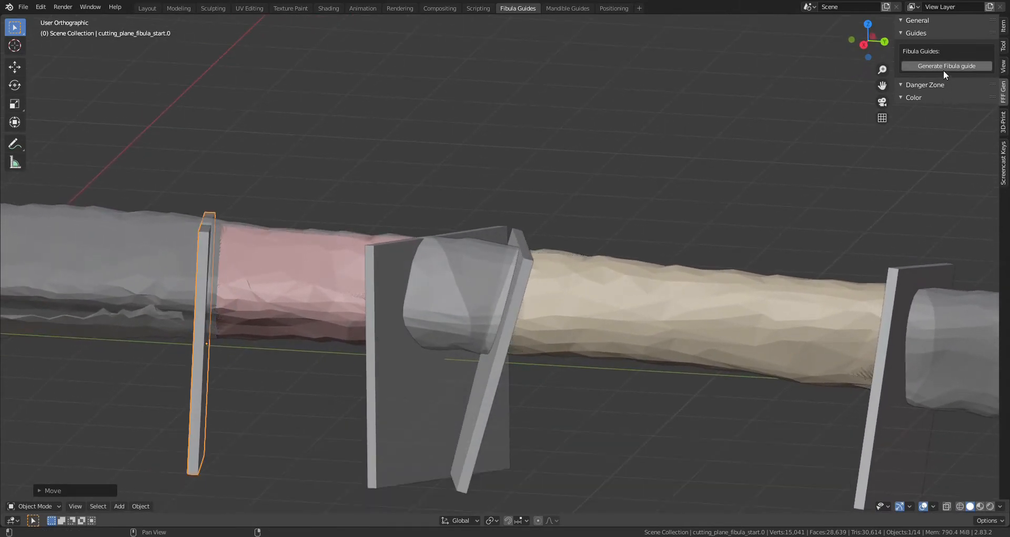
Step: Generate the fibula guide from the adjusted cutting planes and check it from the side along the fibula
click(943, 69)
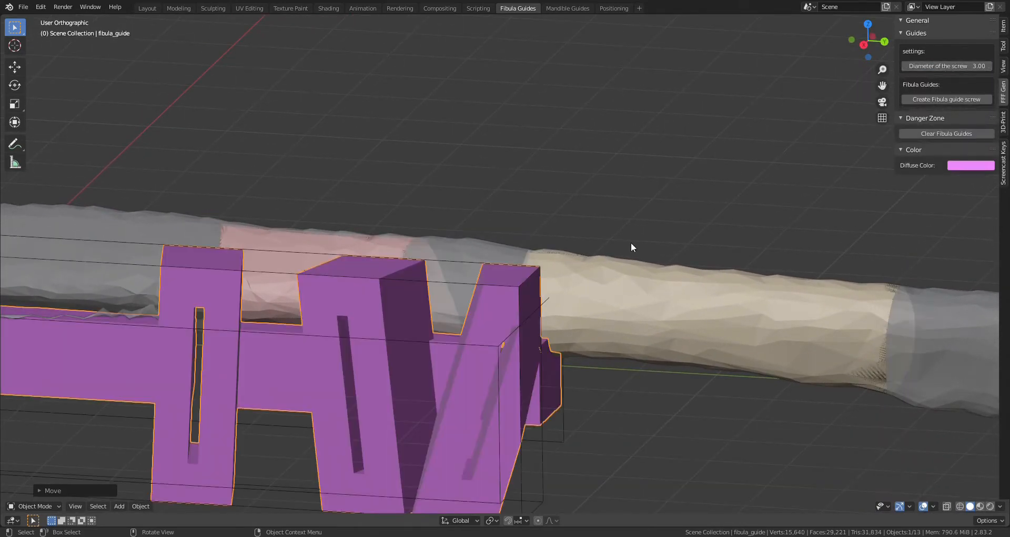
middle_drag(630, 242, 558, 320)
middle_drag(388, 318, 592, 282)
scroll(624, 312, up, 2)
scroll(624, 312, down, 1)
scroll(569, 286, down, 2)
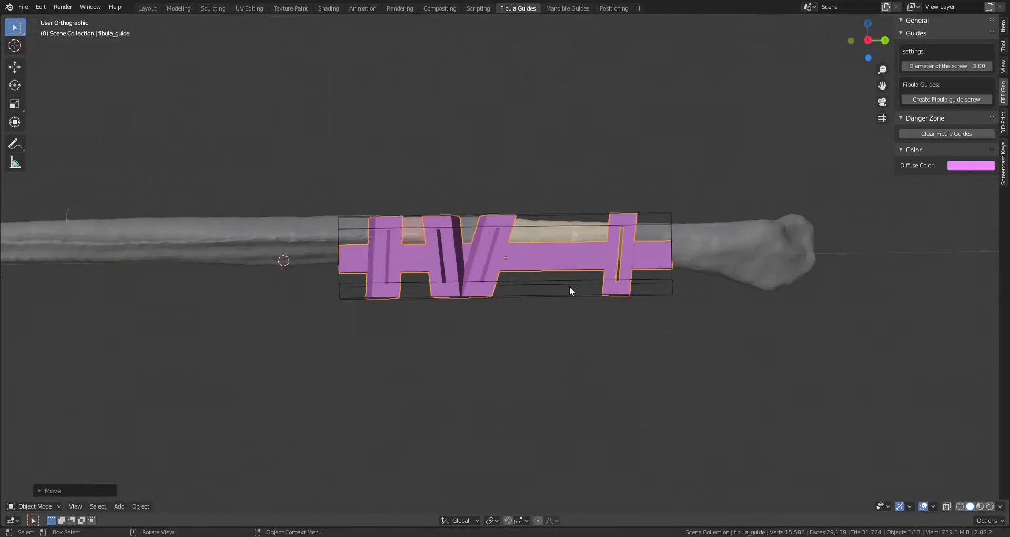
Step: Shift the fibula guide along global Z and scale it by about 1.6 along the same axis
scroll(336, 255, up, 2)
click(479, 295)
key(g)
key(z)
click(611, 273)
key(s)
key(z)
click(633, 261)
click(633, 261)
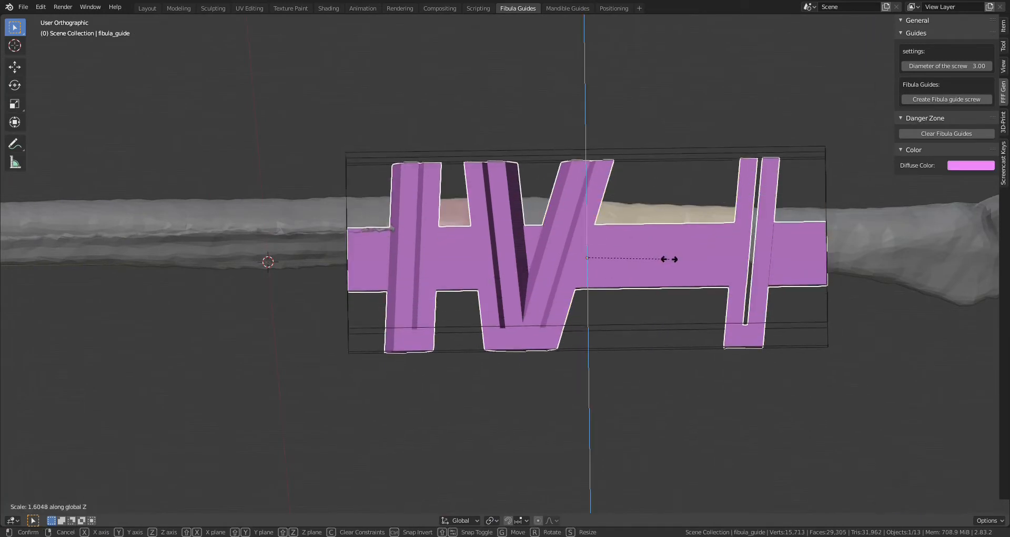
Step: Select the outer wireframe box that limits the fibula guide's difference volume
middle_drag(759, 289, 653, 258)
click(566, 252)
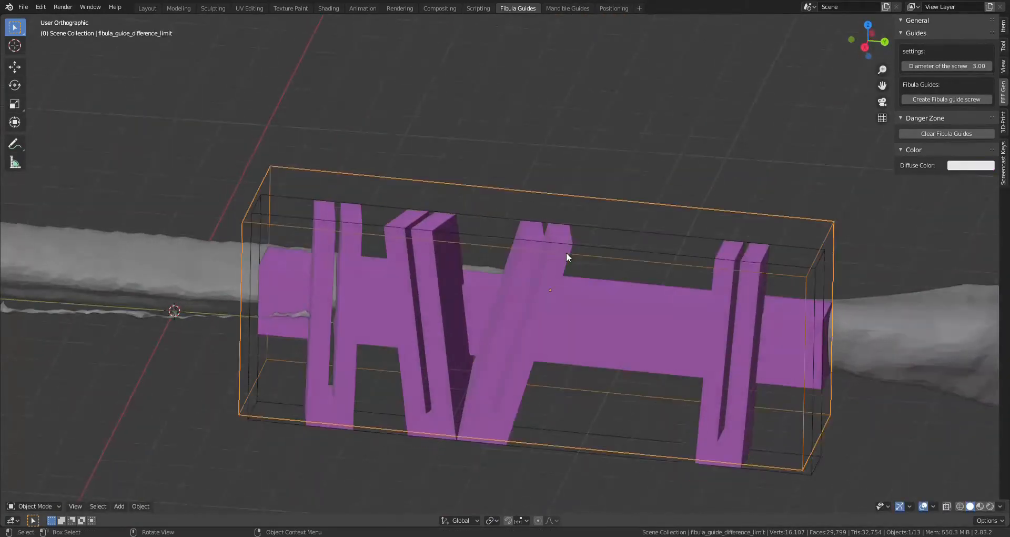
Step: Scale the difference limit box along Z and shift it vertically around the fibula guide
middle_drag(567, 252, 579, 243)
key(s)
key(z)
click(548, 396)
key(s)
key(z)
click(405, 350)
middle_drag(366, 376, 408, 367)
key(g)
key(z)
click(405, 380)
Step: Select the union limit box and scale it to about 0.58 along the global Z axis
scroll(408, 368, up, 1)
click(846, 270)
click(516, 147)
key(s)
key(z)
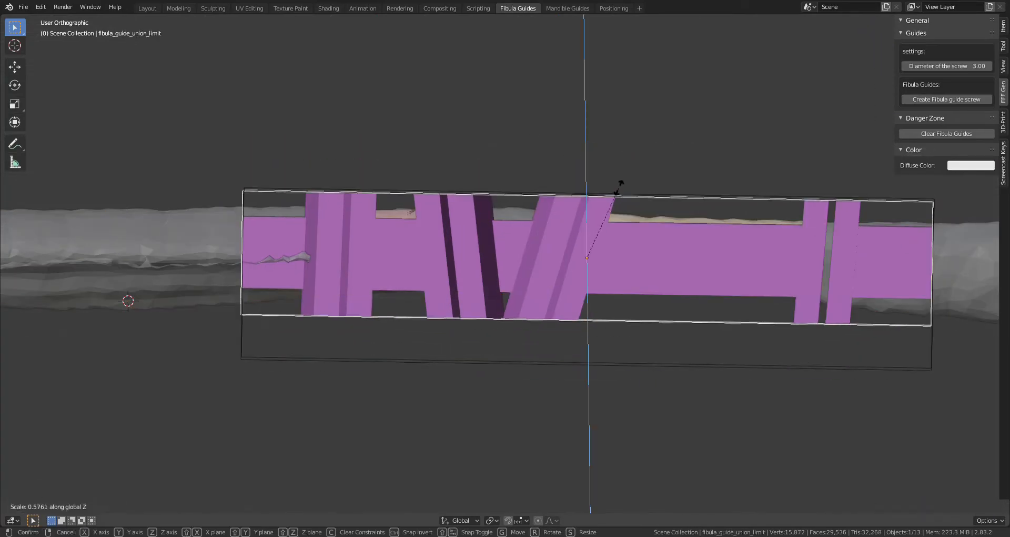
click(620, 188)
Step: Select the difference limit box and move it along the Z axis
click(597, 289)
click(590, 372)
key(g)
key(z)
click(591, 388)
Step: Move the fibula guide along Z and scale it by about 1.09 along the global Z axis
click(656, 279)
key(g)
key(z)
click(657, 272)
middle_drag(657, 272, 666, 246)
key(s)
key(z)
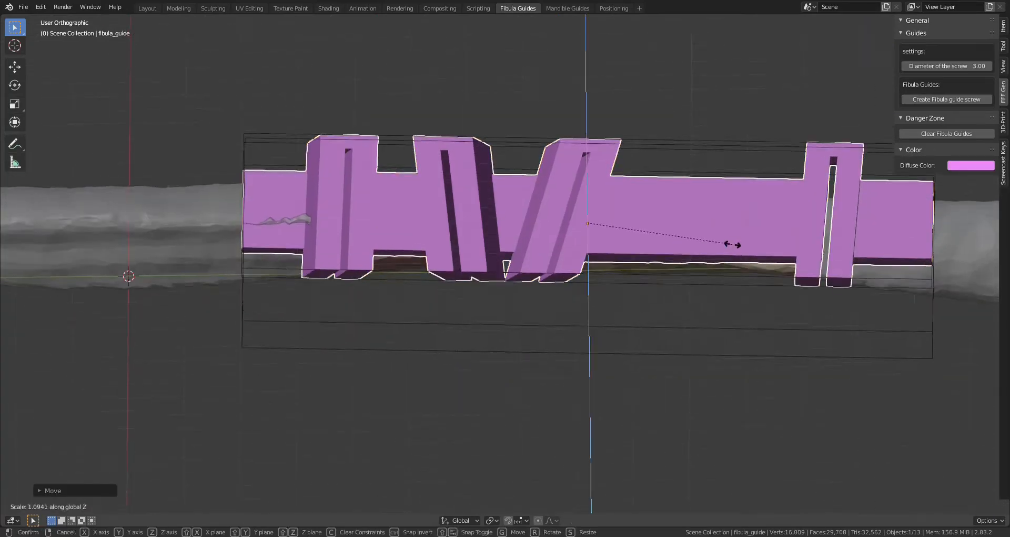
click(733, 244)
Step: Shift the union limit box about 0.89 cm along its negative local X, then fine-tune its X position
middle_drag(733, 243, 629, 388)
click(702, 397)
key(g)
key(x)
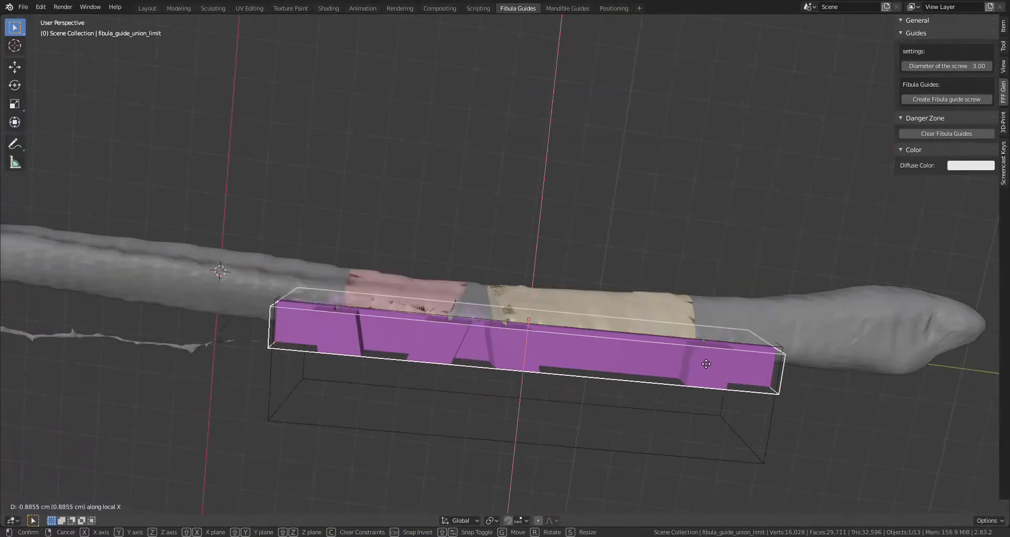
click(704, 363)
scroll(679, 352, up, 7)
key(g)
key(x)
click(656, 337)
Step: Scale the union limit box along Z and adjust its vertical position
scroll(657, 336, down, 6)
middle_drag(656, 337, 215, 270)
click(671, 192)
click(670, 184)
key(s)
key(z)
click(644, 180)
key(g)
key(z)
click(632, 196)
Step: Fine-tune the union limit box's height so it encloses the guide's cutting slot blocks
shift+middle_drag(237, 221, 428, 231)
middle_drag(427, 232, 469, 236)
key(g)
key(z)
click(627, 274)
click(595, 419)
key(g)
key(z)
click(597, 440)
scroll(618, 221, down, 5)
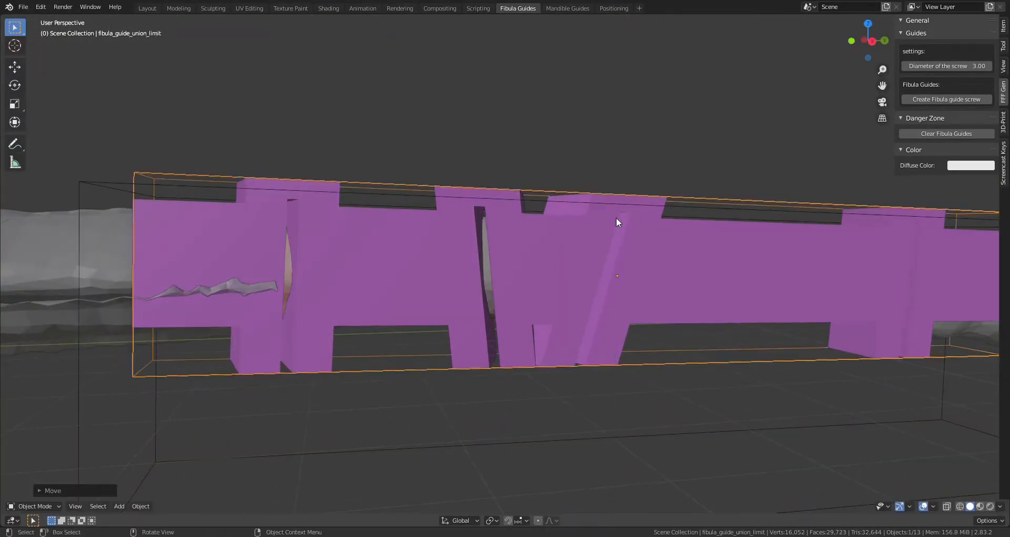
Step: Select the fibula guide, scale it along X and shift it along X against the bone
click(849, 233)
middle_drag(849, 231, 520, 272)
click(500, 266)
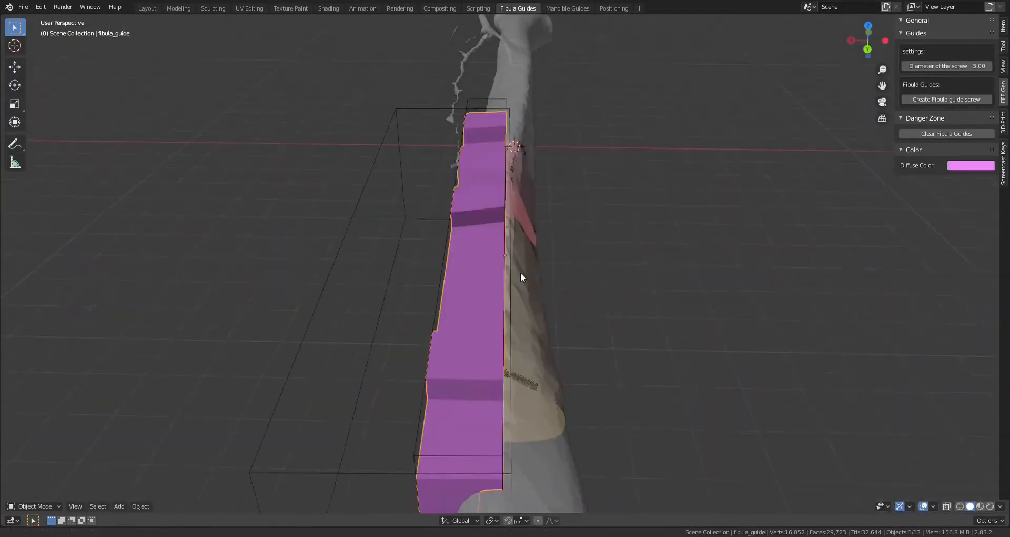
key(s)
key(x)
click(627, 286)
key(s)
key(x)
middle_drag(627, 286, 609, 326)
key(g)
key(x)
Step: Rotate the fibula guide about half a turn around the Y axis so it faces the lateral side
middle_drag(548, 323, 603, 284)
key(r)
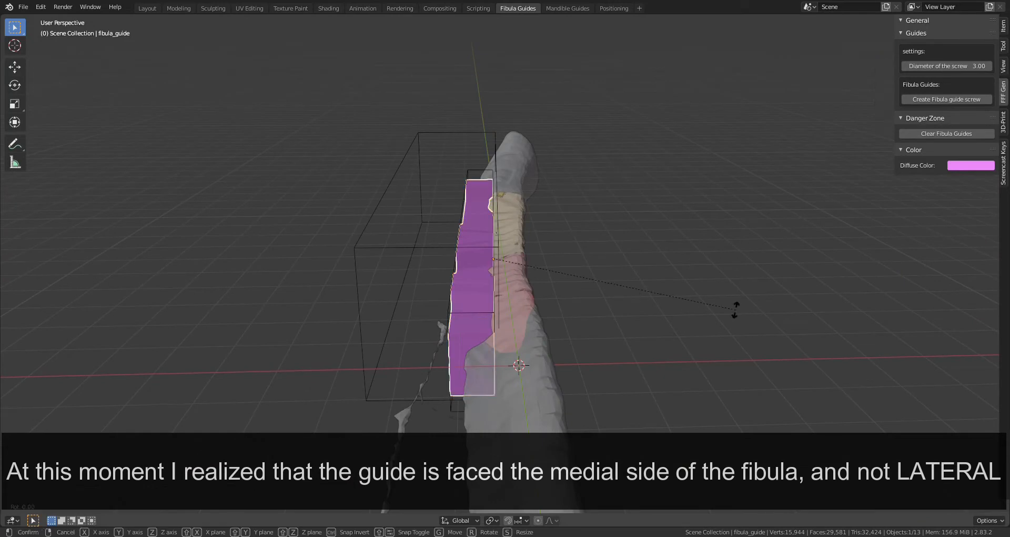
key(y)
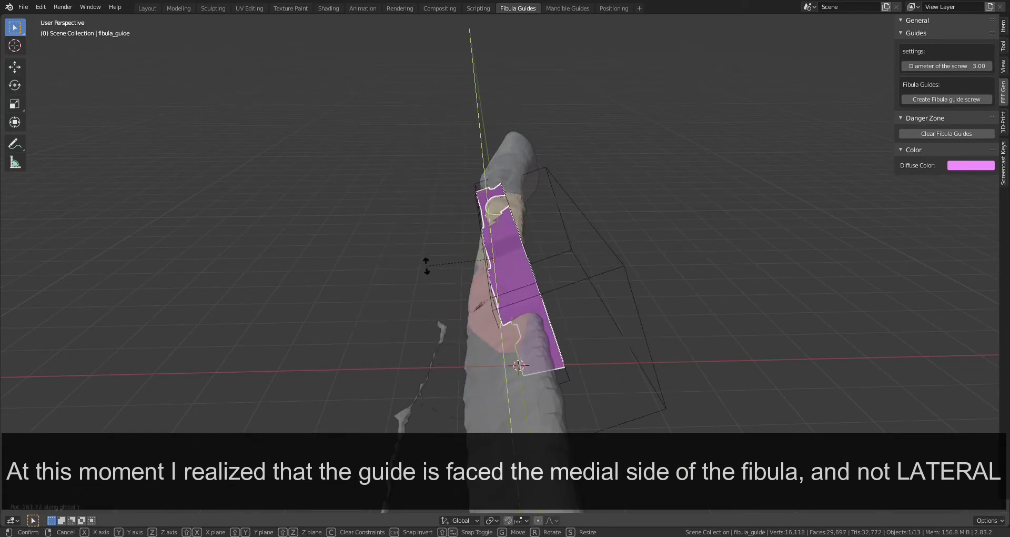
middle_drag(431, 253, 570, 255)
Step: From the bottom view, rotate the guide a few degrees around Z and shift it along its local X
key(ctrl+KP_7)
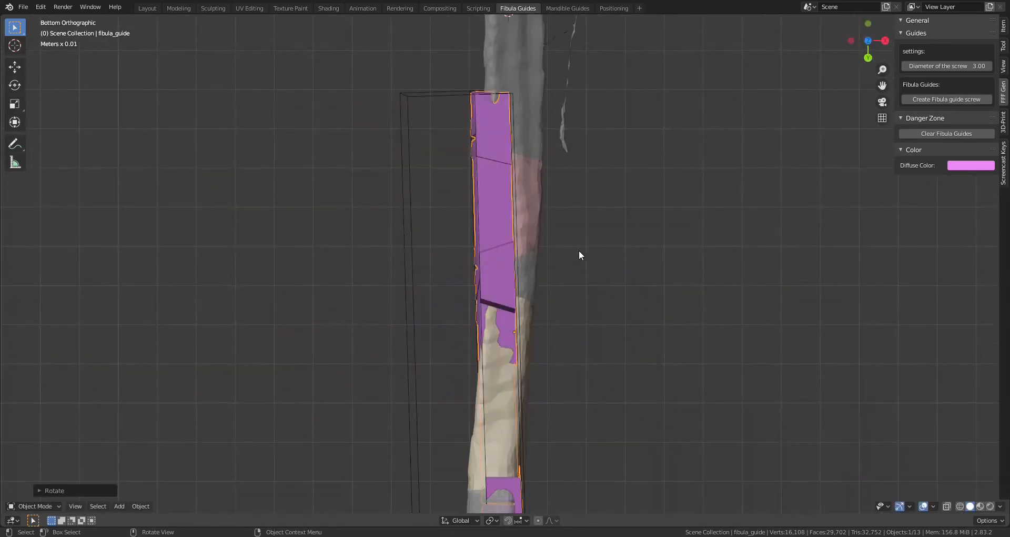
scroll(589, 250, down, 2)
shift+middle_drag(781, 350, 780, 312)
key(z)
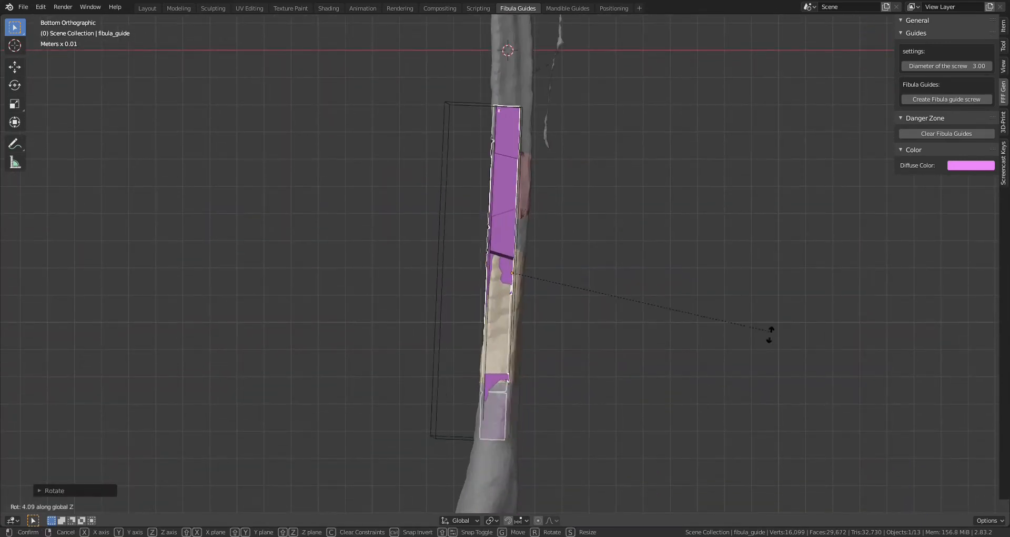
key(g)
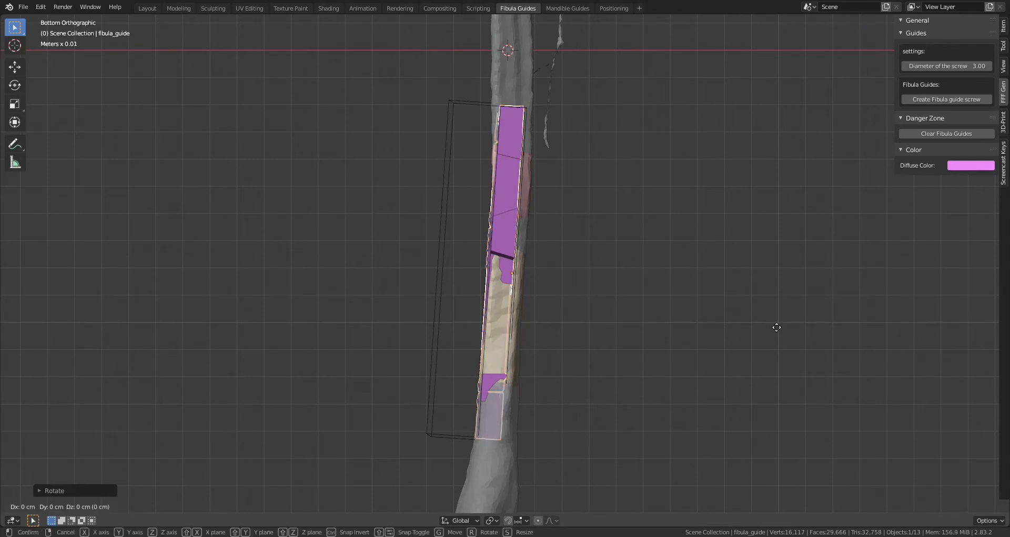
key(x)
key(x)
click(763, 326)
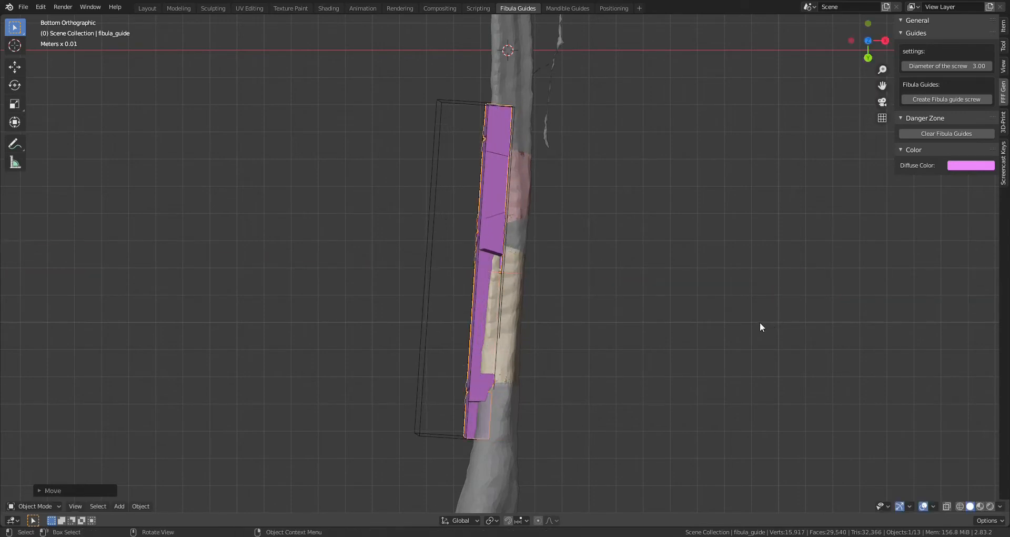
Step: Adjust the fibula guide's height along its local Z until it sits evenly over the bone
middle_drag(636, 317, 594, 321)
scroll(629, 300, up, 3)
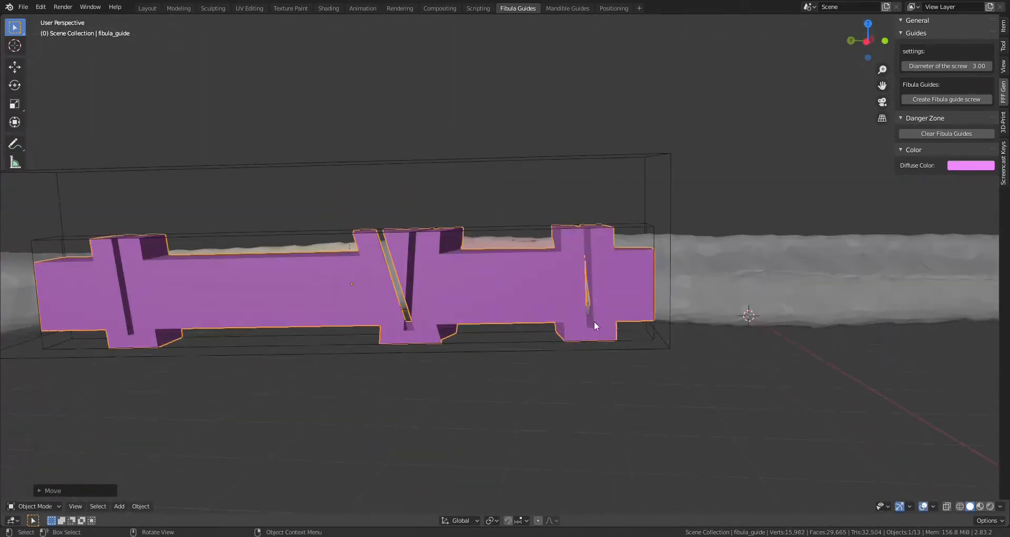
click(595, 322)
key(g)
key(z)
key(z)
click(601, 298)
key(g)
key(z)
key(z)
click(623, 221)
key(g)
key(z)
key(z)
middle_drag(626, 237, 632, 205)
Step: Select the difference limit box, then scale and move it along its local Z
click(668, 396)
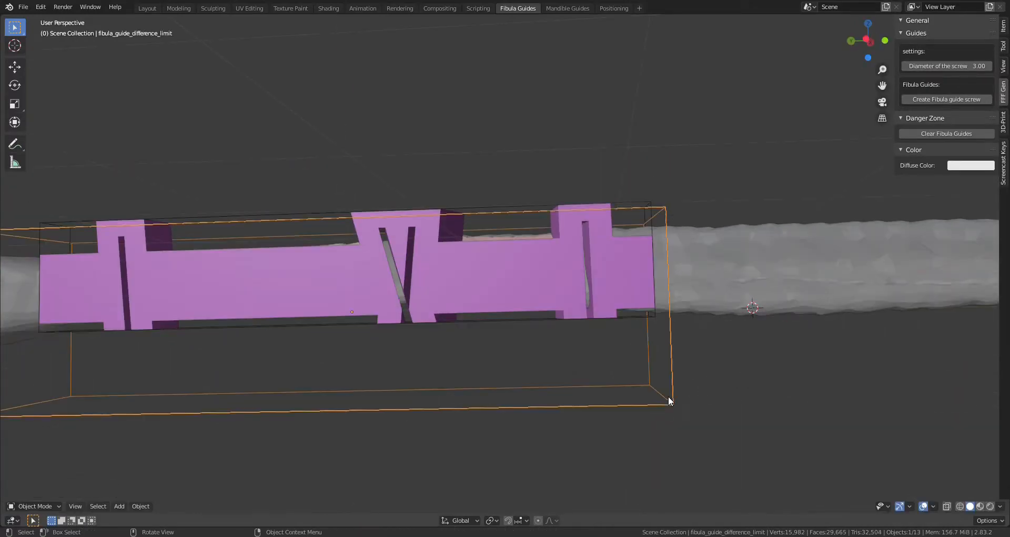
key(s)
key(z)
key(z)
key(g)
key(z)
key(z)
click(566, 336)
Step: Rotate the fibula guide, including around the Z axis, to follow the direction of the bone
middle_drag(563, 335, 600, 363)
scroll(631, 353, down, 2)
click(676, 337)
key(r)
click(681, 334)
scroll(681, 337, down, 1)
middle_drag(682, 337, 533, 403)
key(r)
key(z)
click(671, 341)
Step: Scale the guide along Z and shift it along X relative to the fibula
key(s)
key(z)
click(659, 336)
click(607, 326)
click(576, 328)
key(g)
key(x)
click(583, 334)
scroll(481, 230, down, 4)
click(520, 236)
click(533, 404)
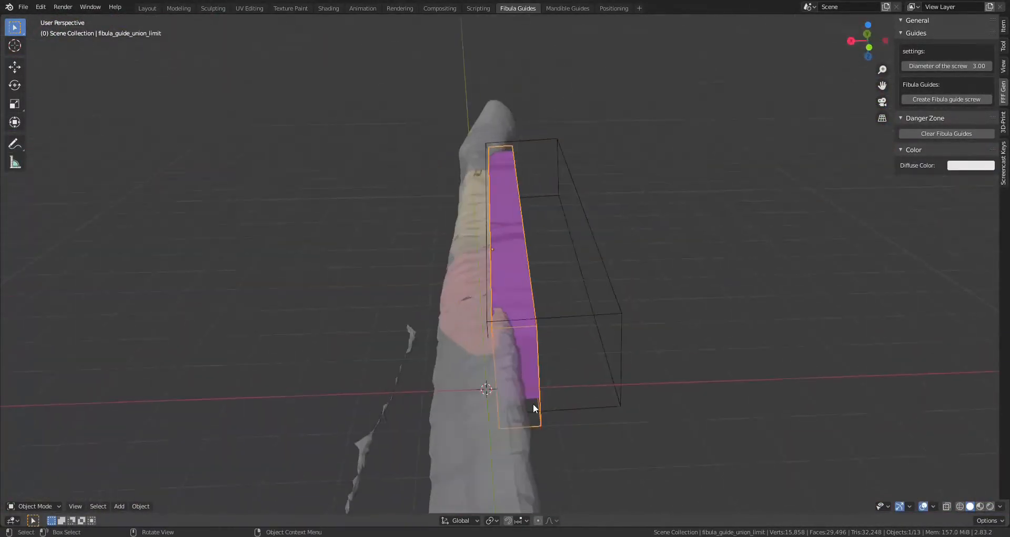
click(679, 380)
middle_drag(680, 380, 639, 237)
key(ctrl+z)
Step: Adjust the guide's width and position along X, finishing with a scale of about 1.14 along its local X
click(537, 331)
key(s)
key(x)
click(535, 349)
key(g)
key(x)
click(605, 279)
key(s)
key(x)
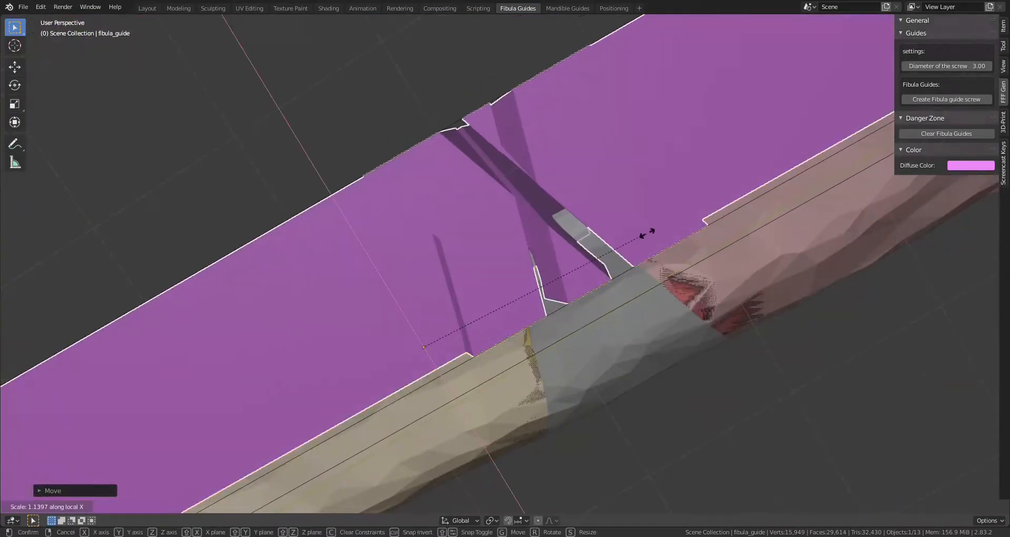
click(649, 234)
Step: Activate the Measure tool and examine how the guide fits along the fibula from the bone side
click(15, 162)
scroll(341, 360, down, 2)
middle_drag(358, 440, 345, 363)
scroll(473, 371, up, 1)
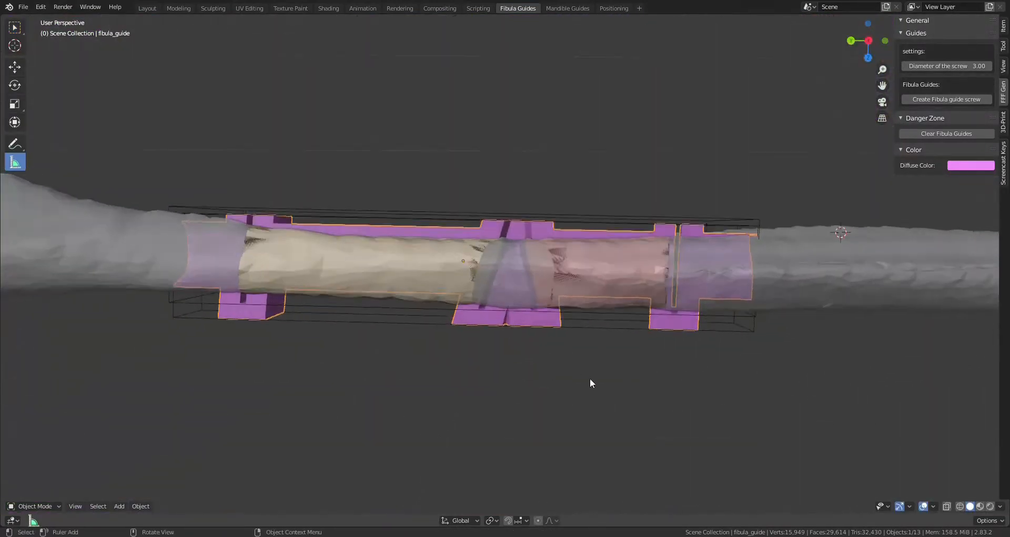
Step: Tilt the fibula guide around the X axis and adjust its height along Z
key(r)
key(x)
click(592, 377)
middle_drag(592, 378, 631, 378)
key(g)
key(z)
click(630, 404)
Step: Move the union limit box of the fibula guide along its local Z axis
click(599, 394)
key(g)
key(z)
key(z)
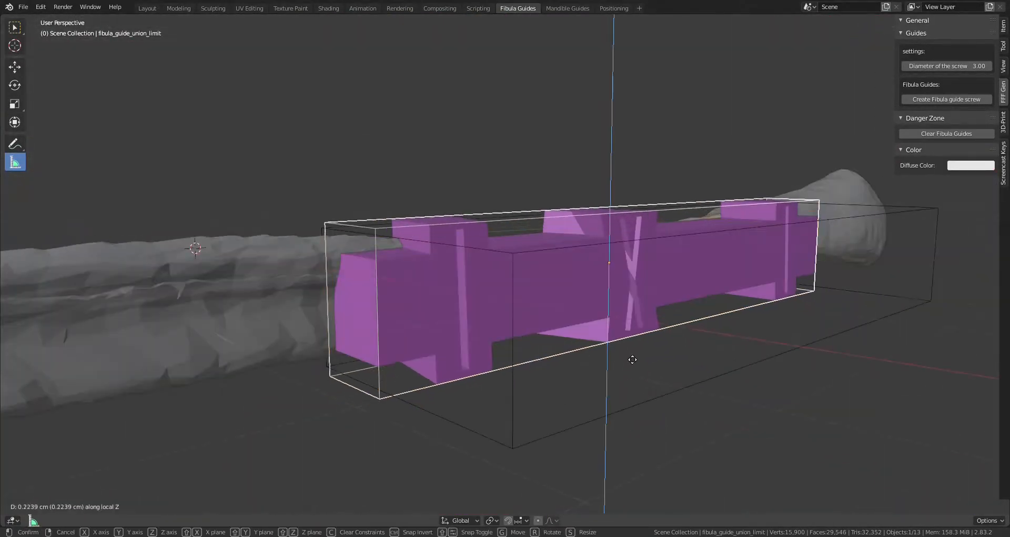
click(630, 353)
Step: Fine-tune the limit boxes' placement around the fibula guide with two further moves along local Z
click(521, 405)
key(g)
key(z)
key(z)
click(523, 380)
middle_drag(524, 380, 452, 387)
click(446, 397)
key(g)
key(z)
key(z)
click(443, 407)
Step: Reposition the difference limit box along its local Z axis and adjust the width along local X by scaling
click(471, 429)
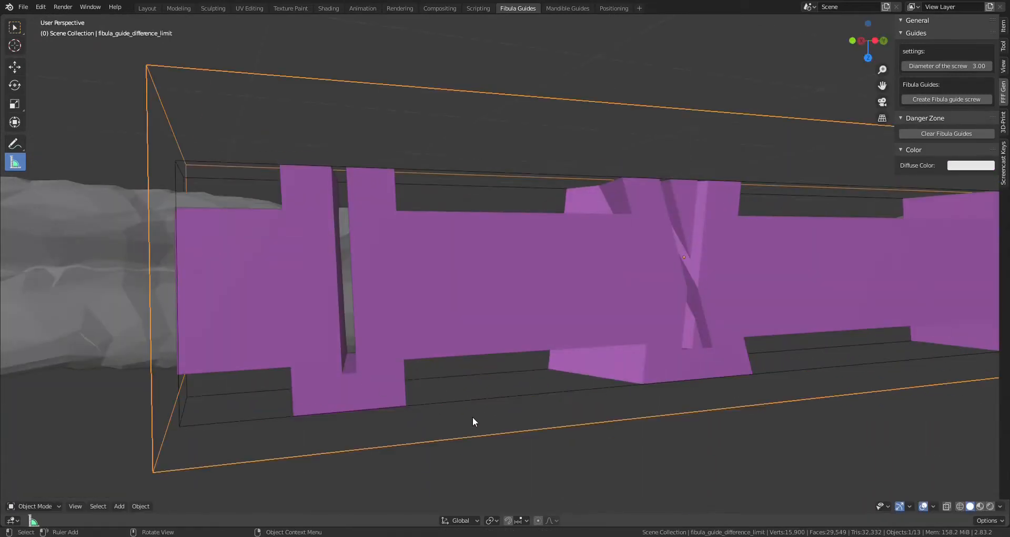
key(g)
key(z)
key(z)
middle_drag(567, 414, 390, 299)
click(759, 388)
key(s)
key(x)
key(x)
click(659, 370)
Step: Tilt the fibula guide around its local X axis and scale it along its local Z axis to fit the bone
scroll(571, 303, up, 5)
scroll(390, 299, down, 5)
middle_drag(692, 309, 511, 320)
key(r)
key(x)
key(x)
click(677, 288)
key(s)
key(z)
key(z)
click(720, 297)
scroll(511, 320, down, 3)
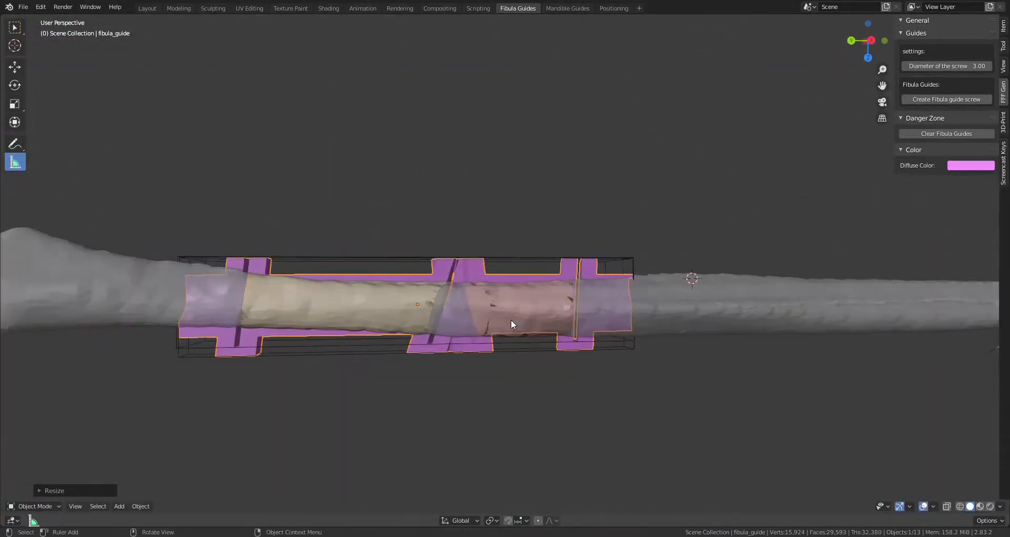
Step: Move the fibula guide along its local X axis and scale it along the same axis
click(595, 329)
mouse_move(595, 329)
middle_down()
mouse_move(500, 300)
mouse_move(689, 397)
mouse_move(594, 363)
mouse_move(658, 352)
mouse_move(624, 321)
mouse_move(521, 288)
mouse_move(622, 289)
mouse_move(594, 339)
mouse_move(569, 275)
mouse_move(484, 261)
mouse_move(592, 315)
mouse_move(523, 257)
mouse_move(449, 232)
mouse_move(547, 321)
mouse_move(439, 275)
mouse_move(767, 210)
mouse_move(499, 267)
mouse_move(610, 281)
mouse_move(618, 225)
mouse_move(639, 261)
mouse_move(624, 315)
mouse_move(598, 313)
middle_up()
click(641, 366)
key(g)
key(x)
key(x)
click(556, 323)
key(s)
key(x)
key(x)
click(550, 273)
Step: Shift the fibula guide along its local Z axis to center it over the bone
click(625, 316)
key(g)
key(z)
key(z)
click(606, 304)
Step: Rotate the fibula guide around its local X axis in two passes to align it with the bone
click(645, 279)
key(r)
key(x)
key(x)
click(662, 305)
middle_drag(662, 305, 490, 282)
key(r)
key(x)
key(x)
click(687, 340)
Step: Correct the guide assembly's height with two moves along local Z, checking it from both sides
scroll(489, 282, up, 4)
click(492, 413)
key(g)
key(z)
key(z)
click(491, 376)
middle_drag(491, 377, 652, 316)
click(689, 351)
key(g)
key(z)
key(z)
click(687, 349)
Step: Scale the guide along its local Z axis to match the height of the fibula
key(s)
key(z)
key(z)
click(674, 348)
Step: Create a fibula guide screw hole and place it through the guide's end section farthest from the wide bone end
click(600, 300)
middle_drag(600, 300, 568, 261)
scroll(462, 281, down, 3)
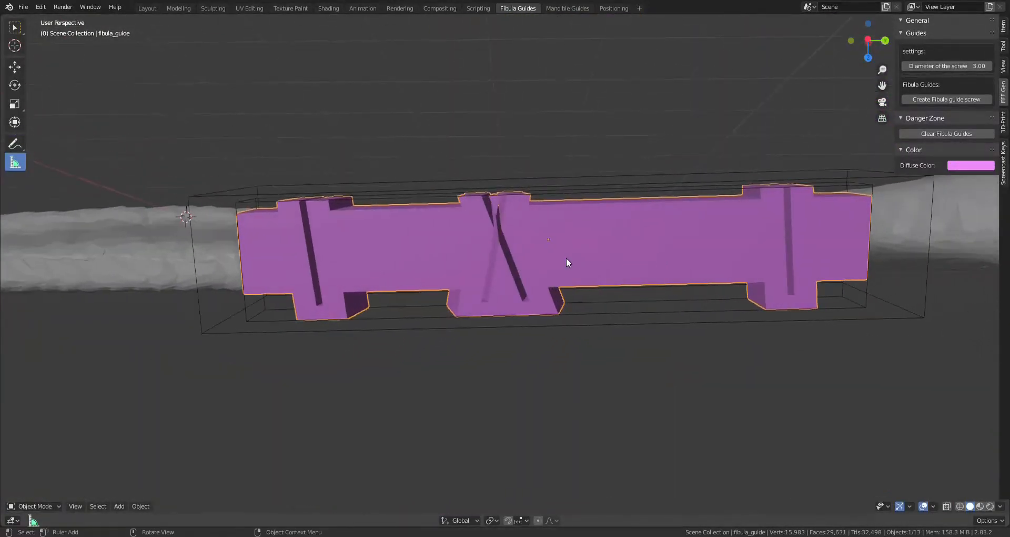
middle_drag(646, 267, 552, 285)
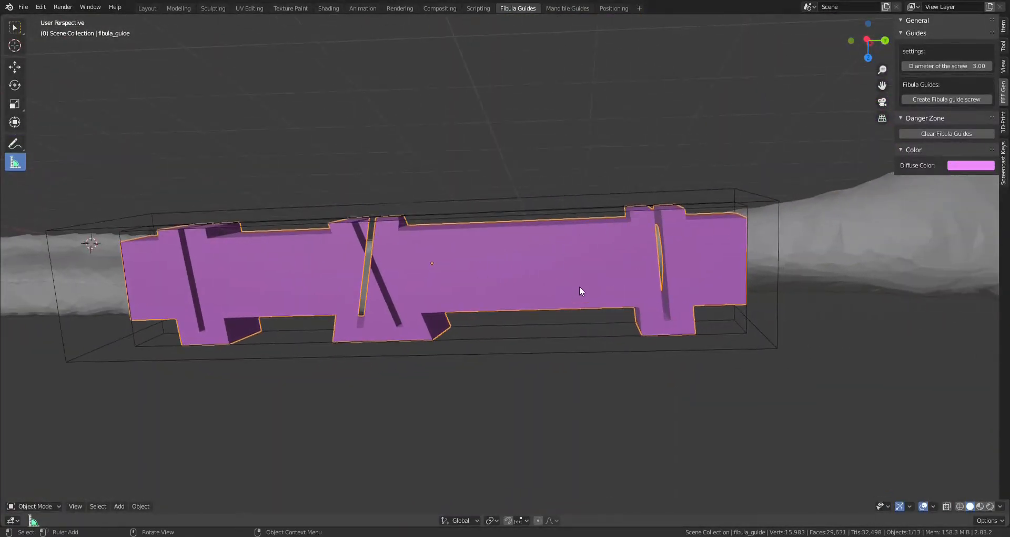
middle_drag(648, 301, 718, 273)
scroll(628, 302, up, 2)
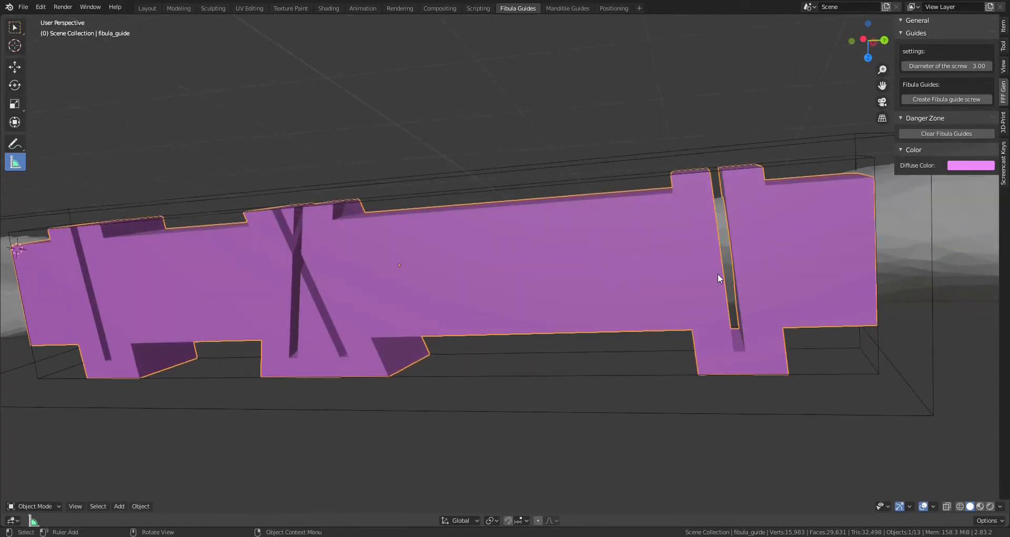
click(954, 99)
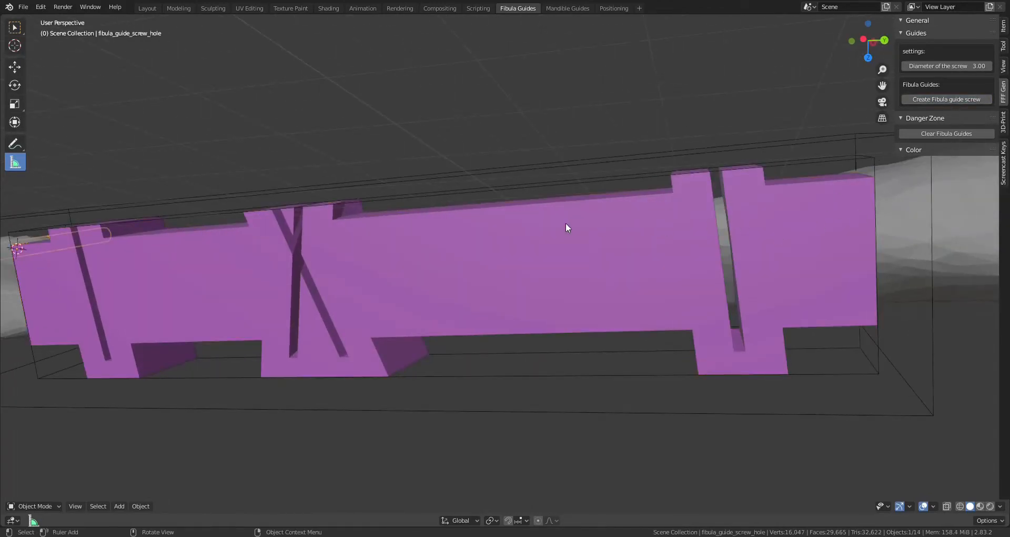
scroll(307, 263, down, 2)
middle_drag(305, 260, 555, 251)
key(g)
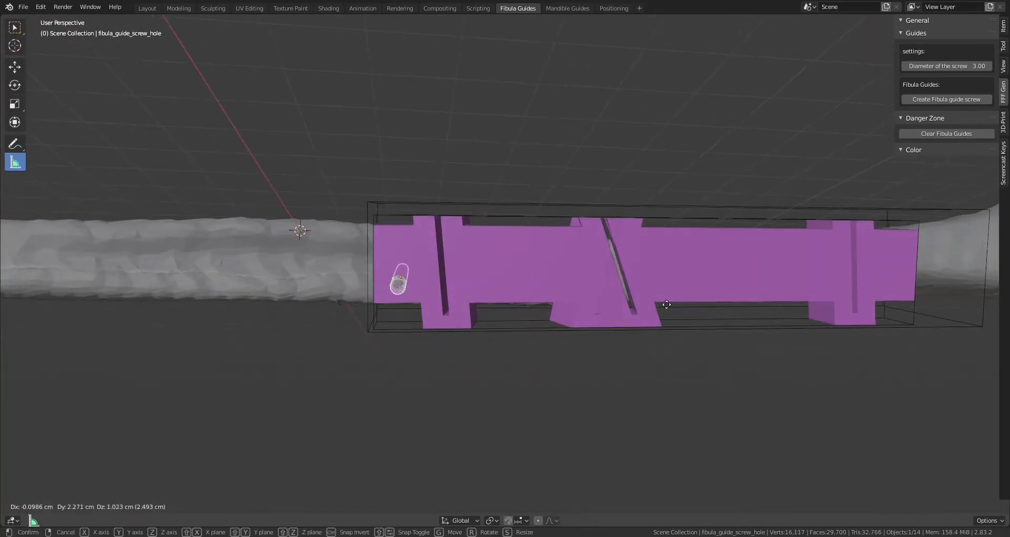
middle_drag(564, 305, 408, 264)
key(g)
scroll(584, 263, down, 2)
scroll(409, 264, down, 4)
middle_drag(753, 255, 869, 182)
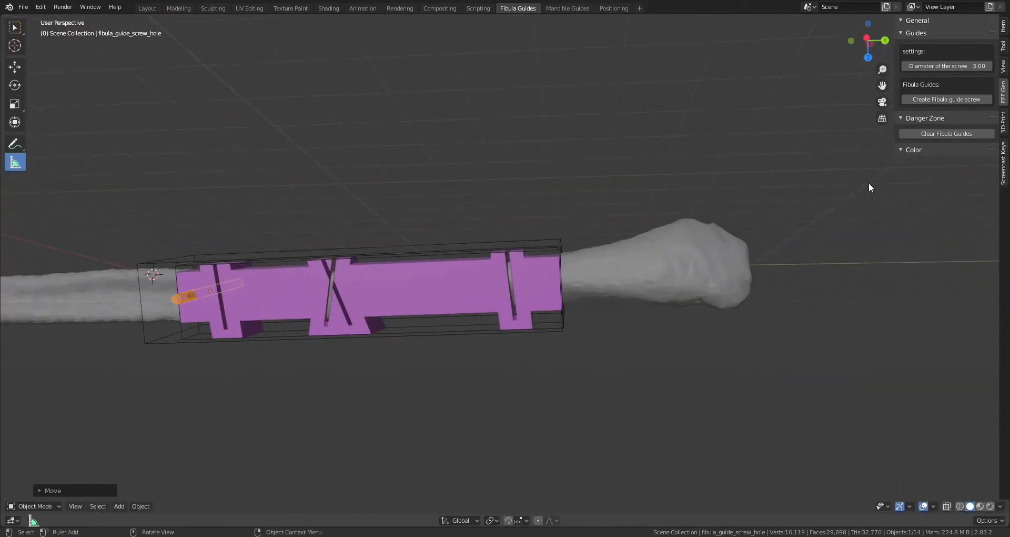
Step: Create a second fibula guide screw hole and place it in the guide's end section nearest the wide bone end
click(933, 98)
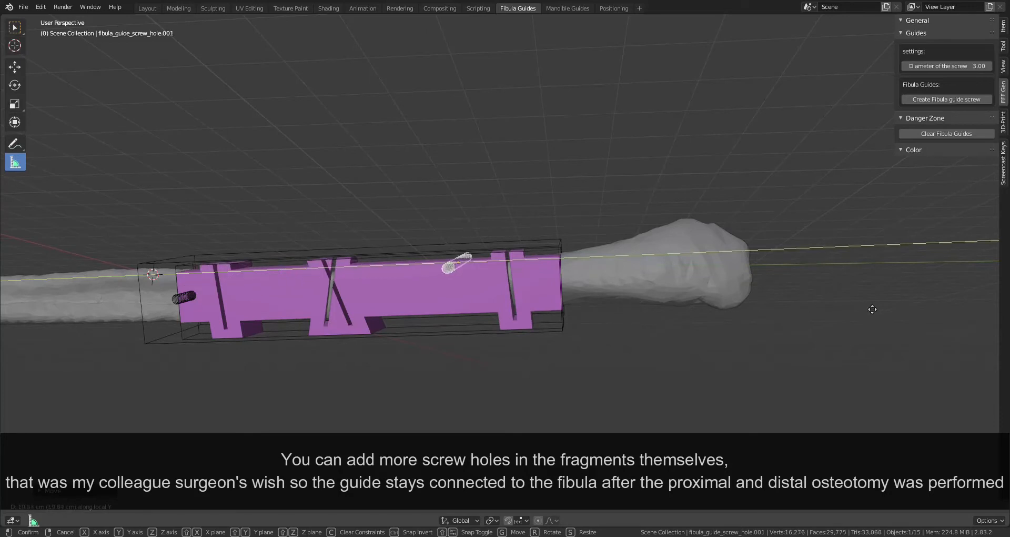
scroll(649, 283, up, 3)
scroll(603, 260, up, 3)
shift+middle_drag(650, 283, 619, 261)
key(g)
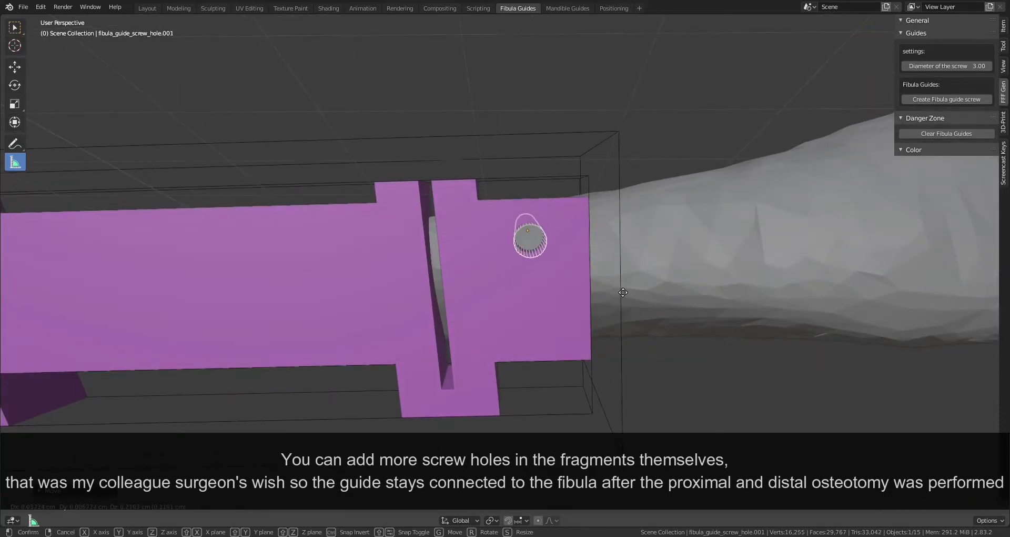
click(622, 321)
middle_drag(620, 318, 671, 275)
Step: Scale the fibula guide along its local Y axis and shift it slightly along the same axis
click(571, 270)
key(s)
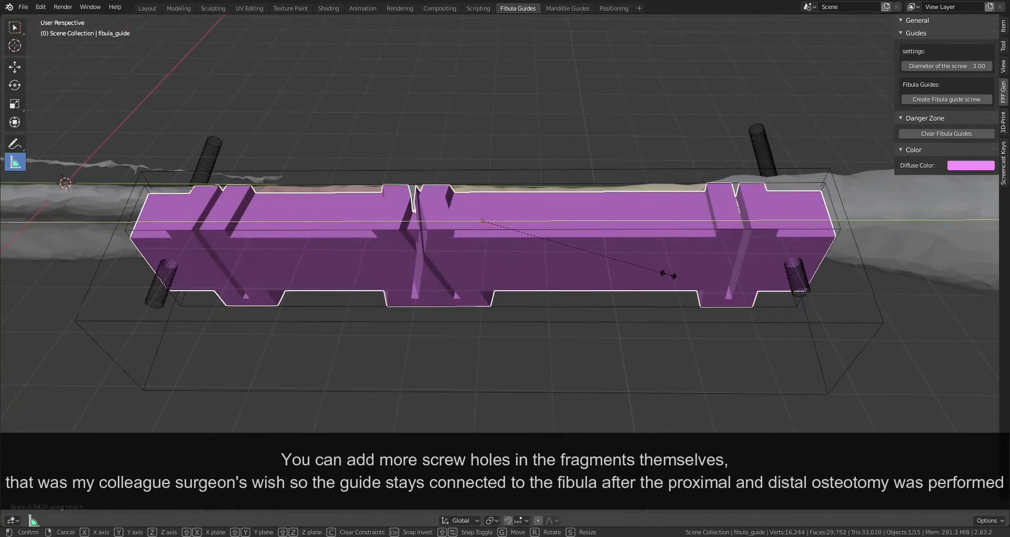
click(668, 272)
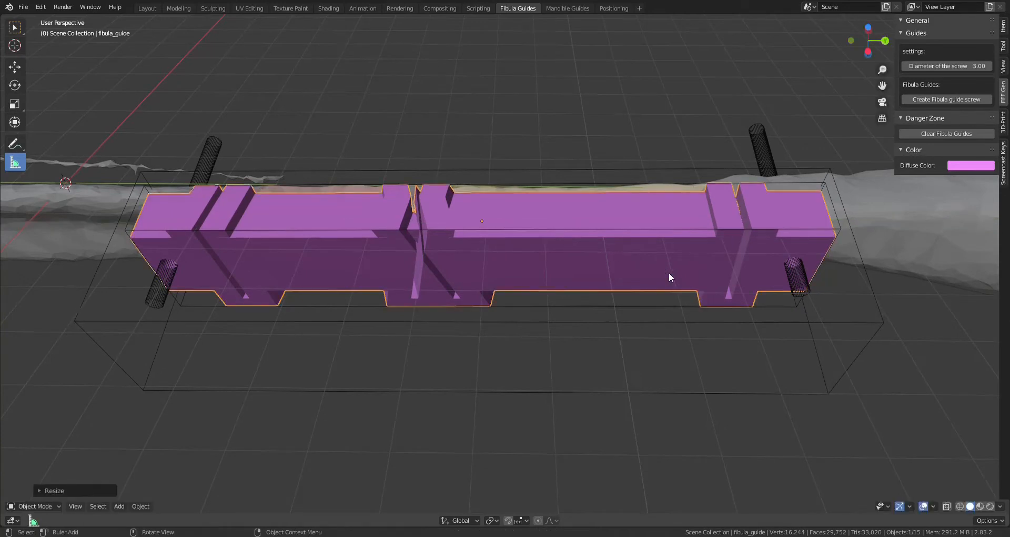
key(g)
key(y)
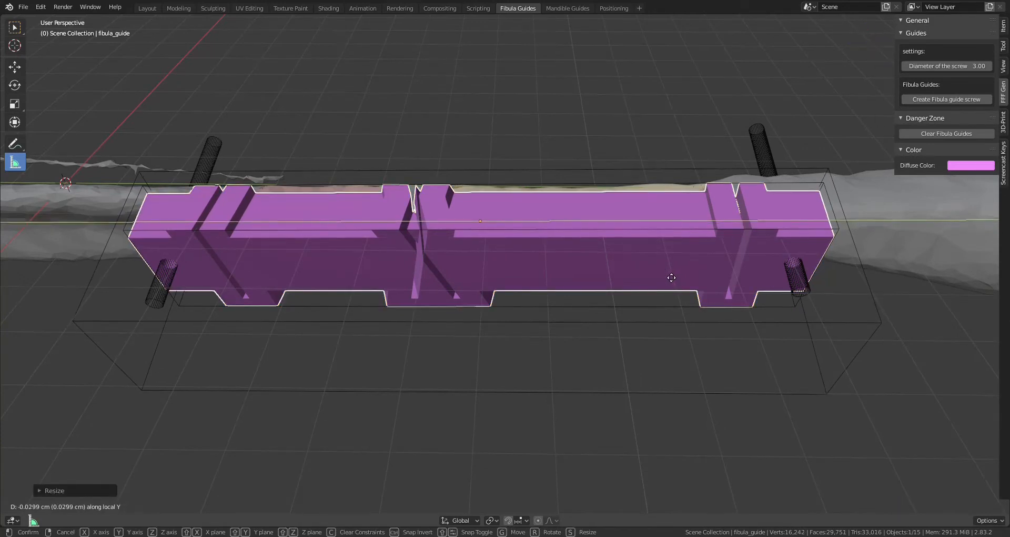
click(667, 272)
Step: Examine the cutting slots, screw holes and contact between the guide and the fibula segments from several angles
middle_drag(664, 275, 609, 291)
scroll(646, 308, up, 5)
scroll(609, 292, up, 3)
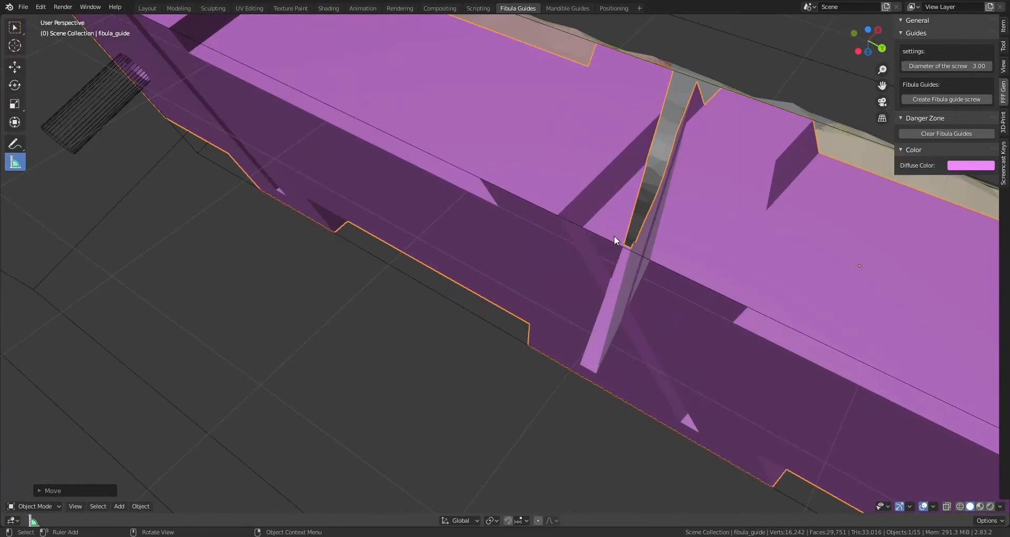
middle_drag(614, 237, 501, 138)
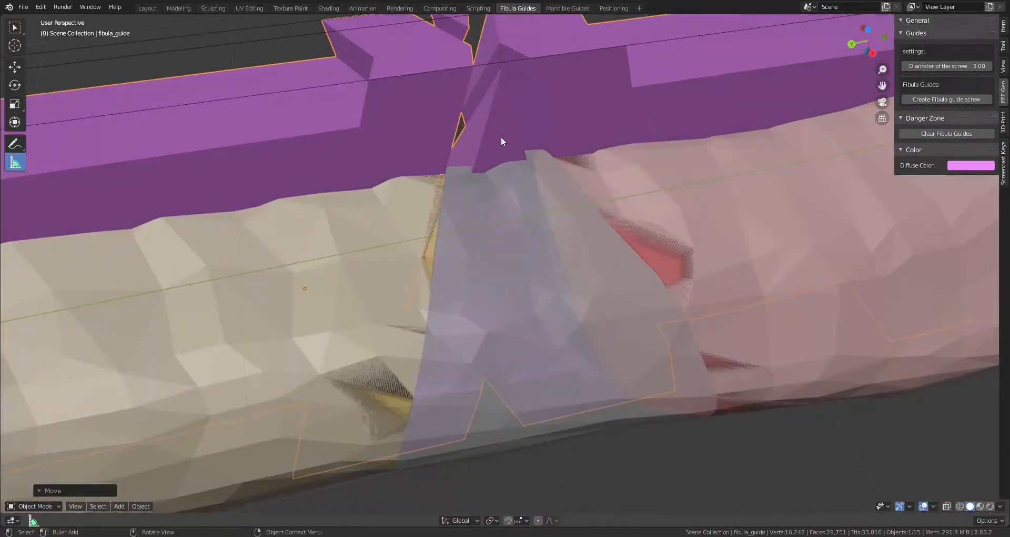
middle_drag(496, 206, 579, 194)
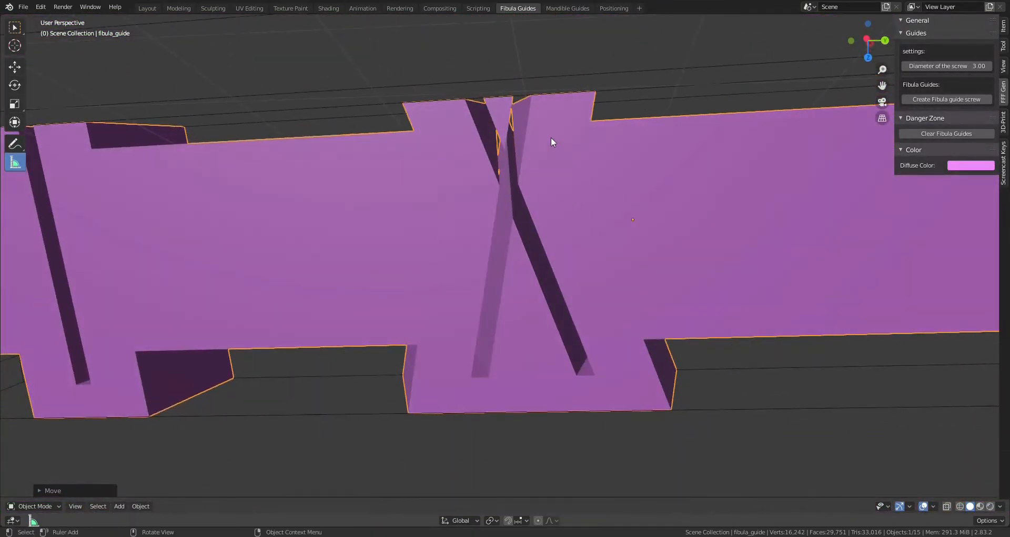
middle_drag(551, 159, 627, 246)
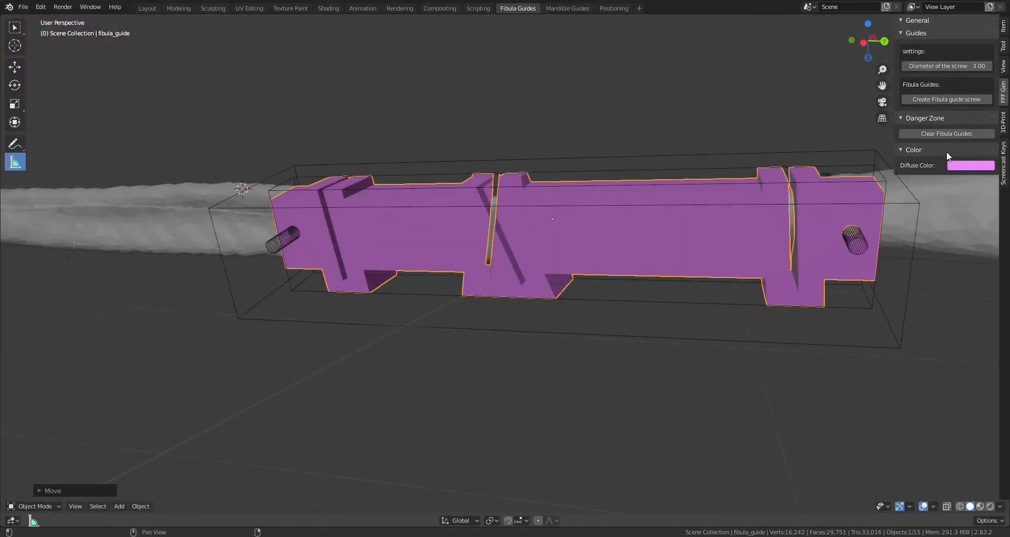
middle_drag(747, 221, 918, 177)
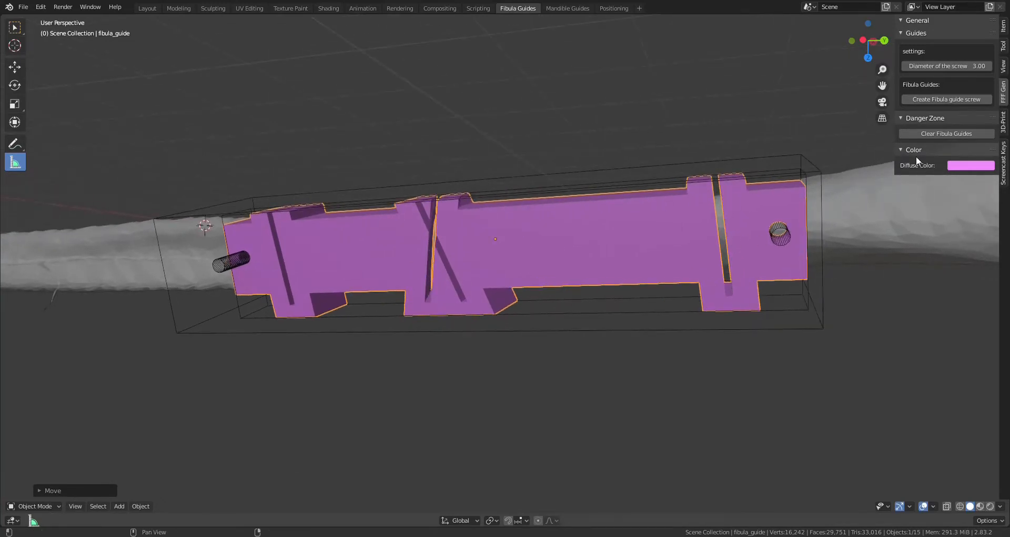
click(586, 223)
middle_drag(586, 222, 631, 254)
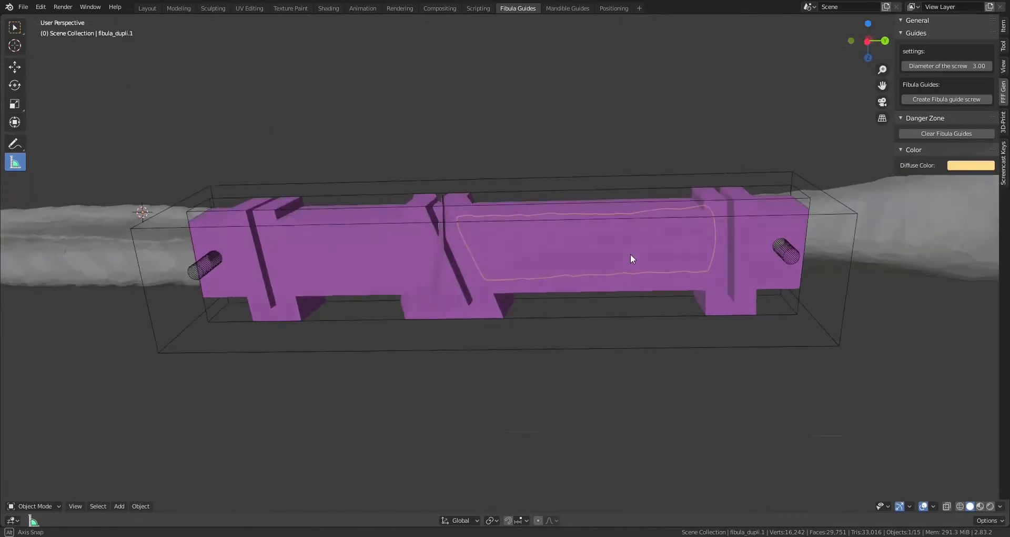
middle_drag(772, 213, 234, 181)
Step: Export the selected fibula guide in STL format
click(24, 7)
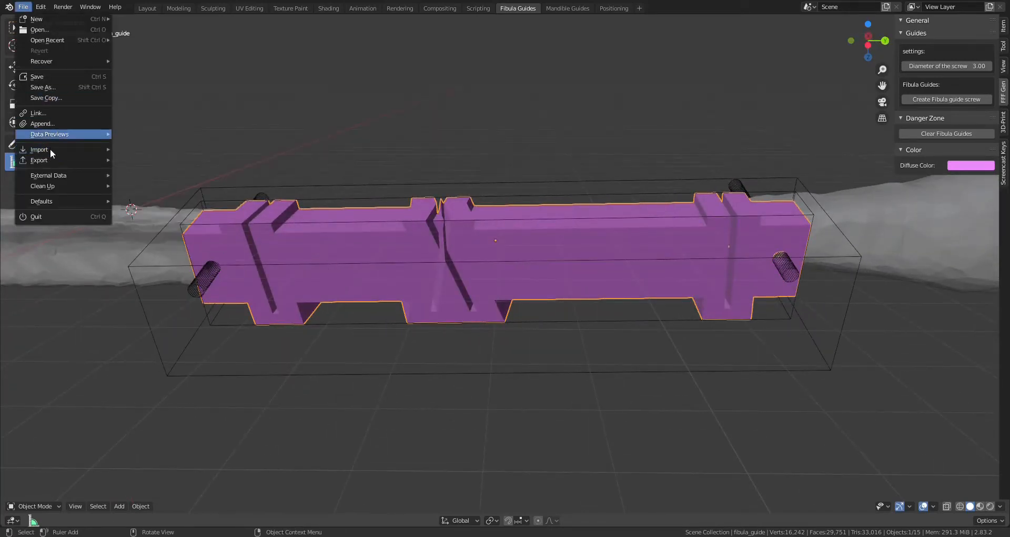
mouse_move(47, 165)
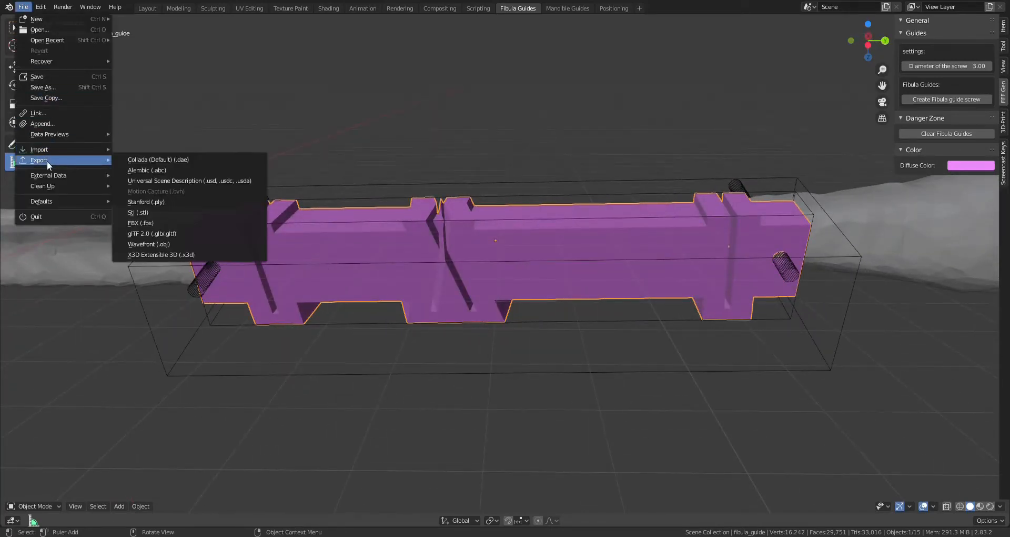
click(140, 213)
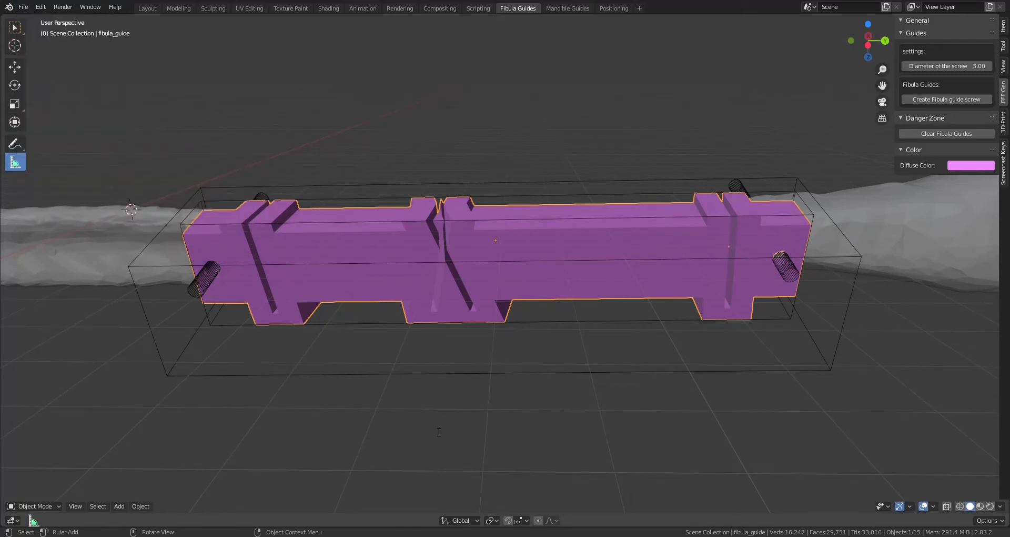
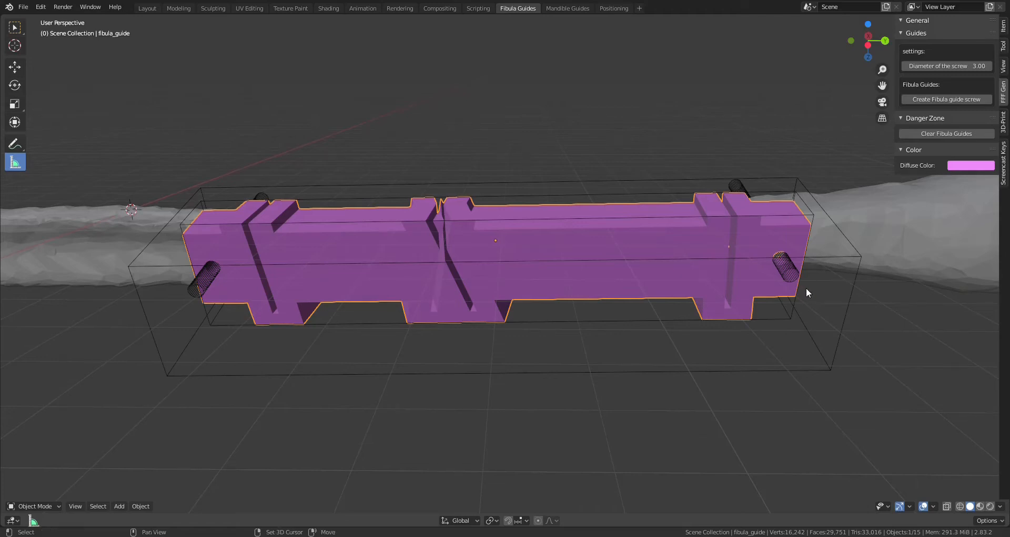
Step: Switch to the Mandible Guides workspace and create the mandible guides with the FFF Gen add-on
middle_drag(806, 289, 771, 334)
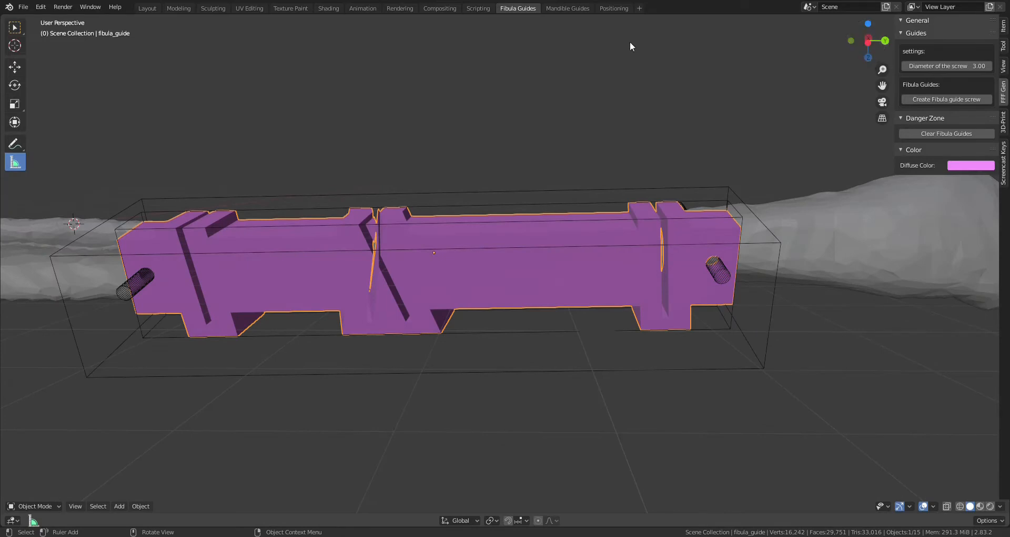
click(571, 8)
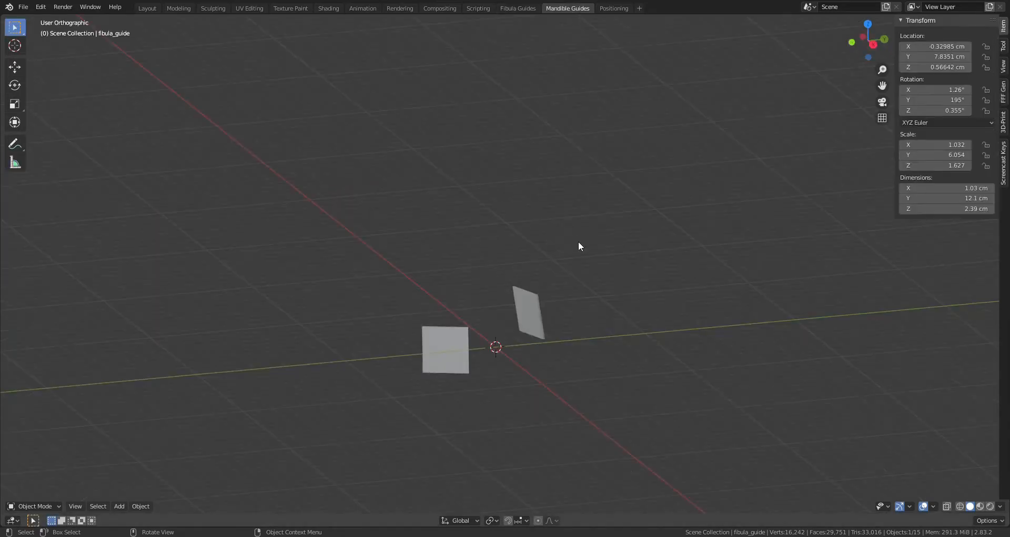
click(1004, 87)
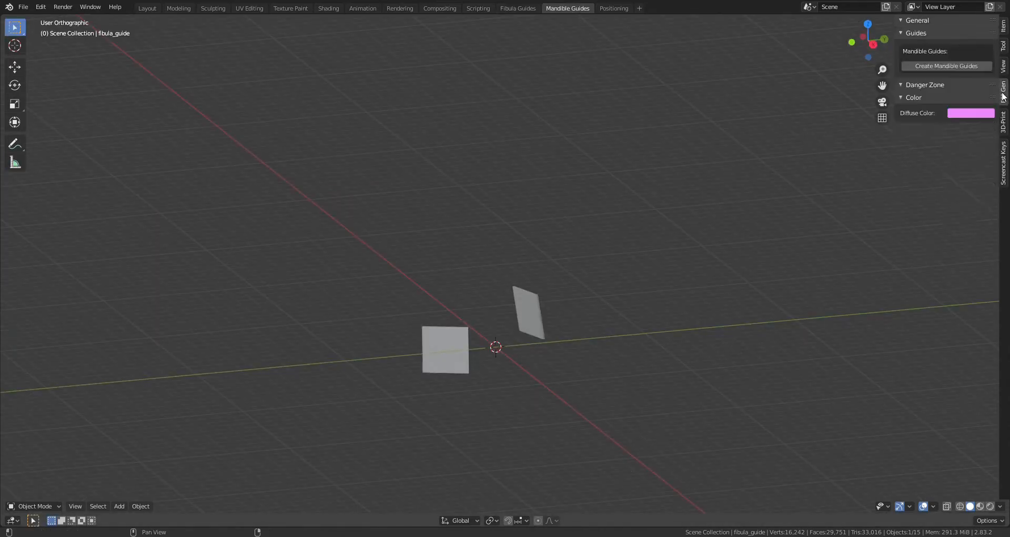
click(938, 68)
Step: In top view, move the mandible end guide about 0.44 cm along its local X axis onto the front of the mandible
middle_drag(466, 362, 595, 232)
scroll(520, 309, up, 1)
click(609, 293)
key(KP_7)
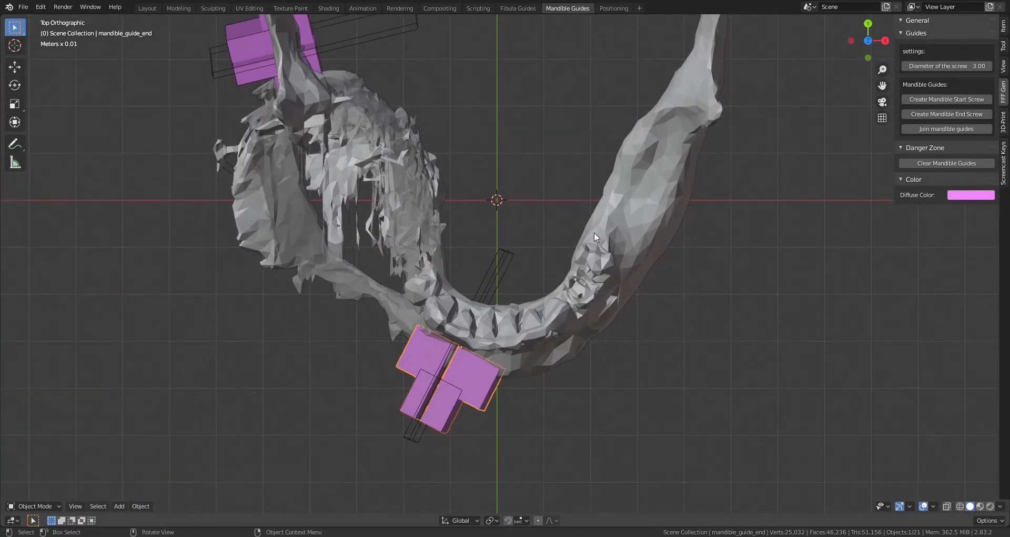
key(g)
key(x)
key(x)
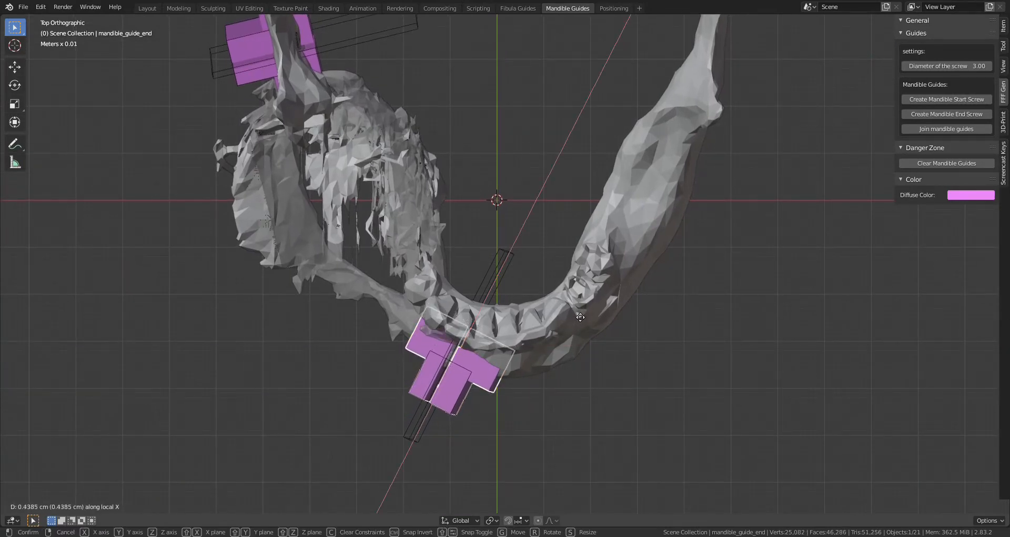
click(578, 312)
Step: Scale the mandible end guide taller along its local Z axis and raise it along local Z against the bone
middle_drag(576, 313, 636, 315)
key(s)
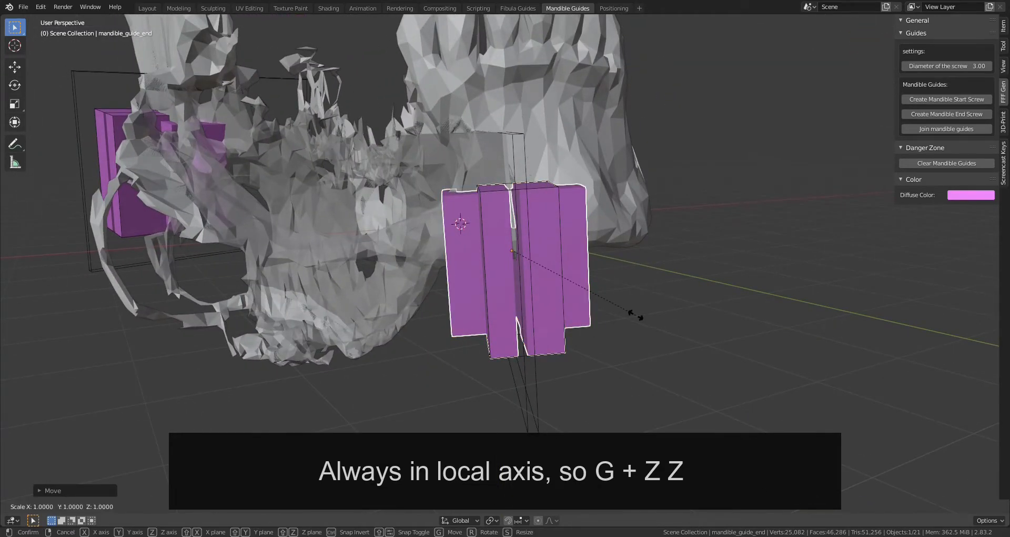
key(z)
key(z)
click(677, 362)
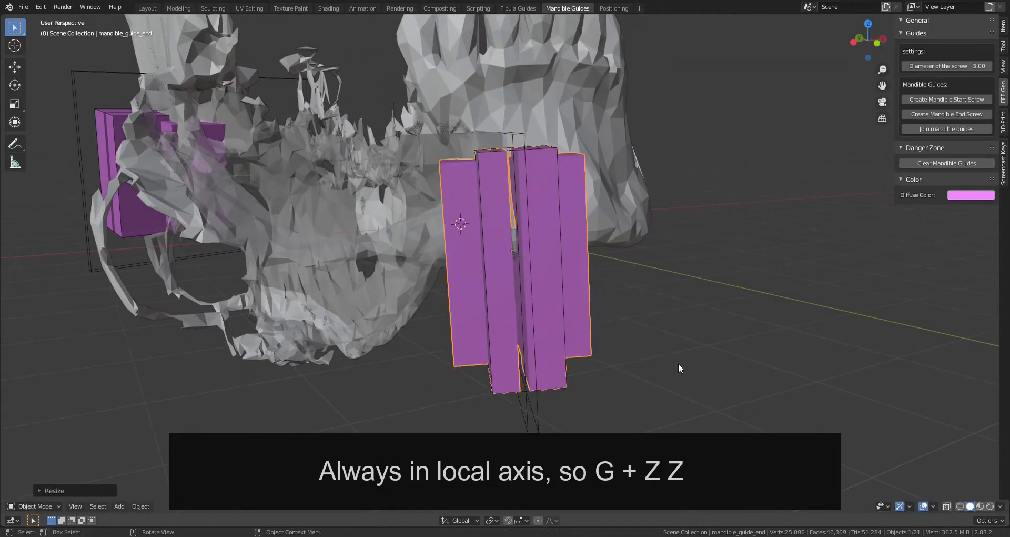
key(g)
key(z)
key(z)
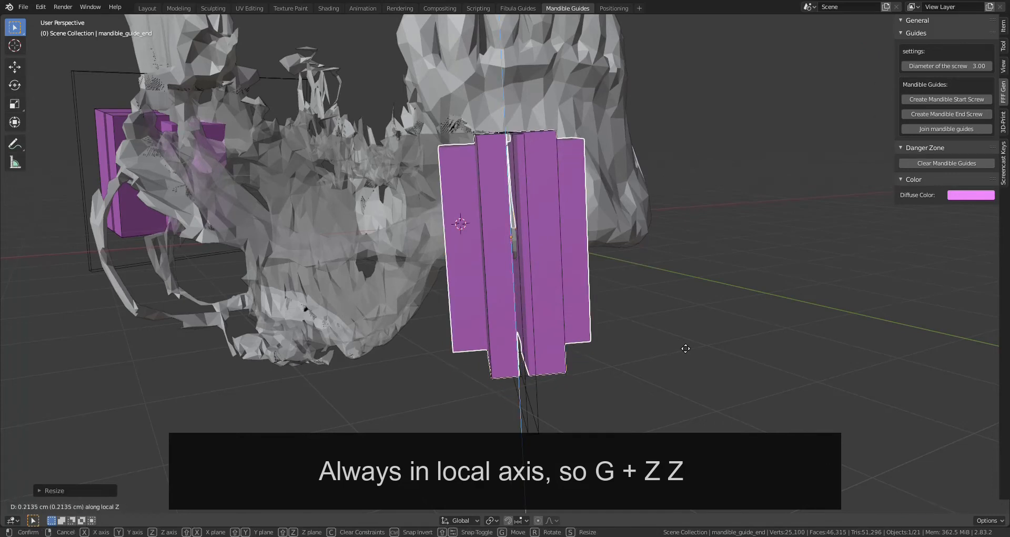
click(675, 314)
middle_drag(675, 314, 611, 351)
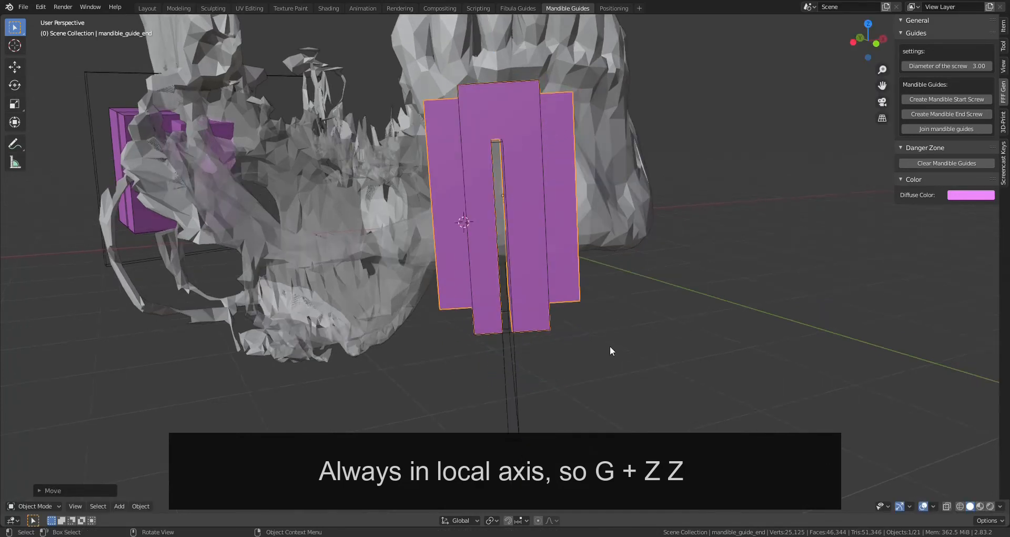
Step: Try raising the mandible end guide's slot cutter along its local Z axis, then undo the move
click(519, 390)
middle_drag(621, 386, 624, 389)
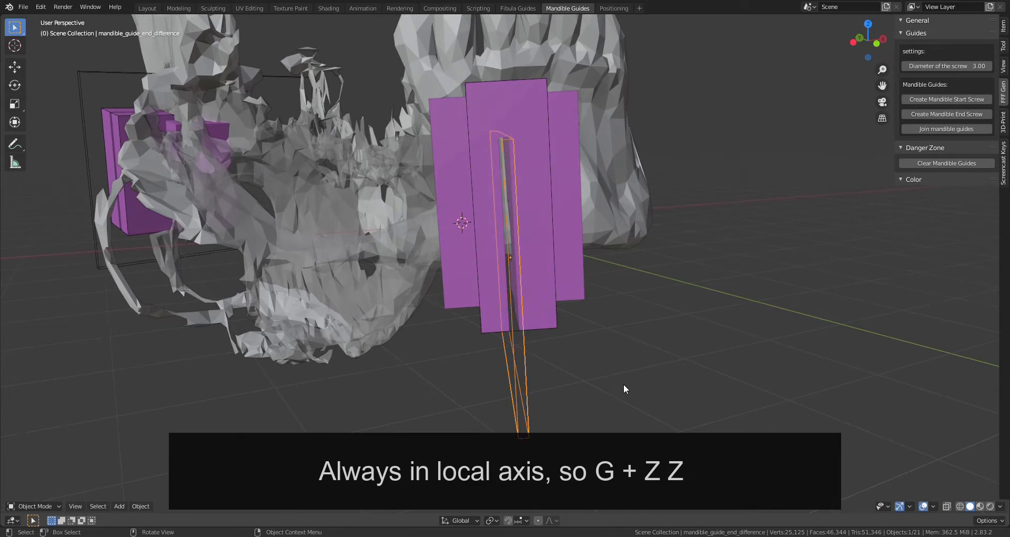
key(g)
key(z)
key(z)
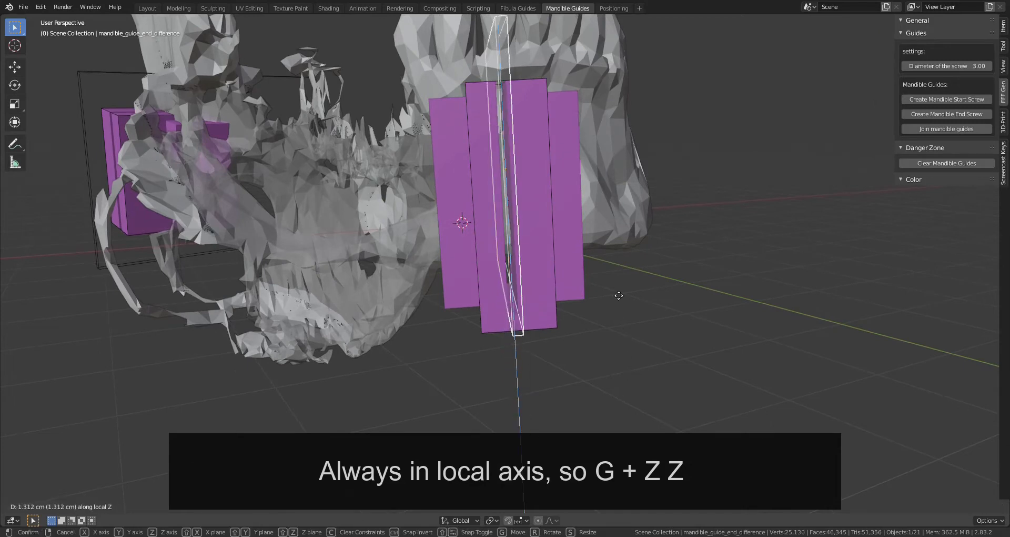
click(639, 315)
middle_drag(639, 315, 650, 326)
key(ctrl+z)
scroll(651, 325, up, 1)
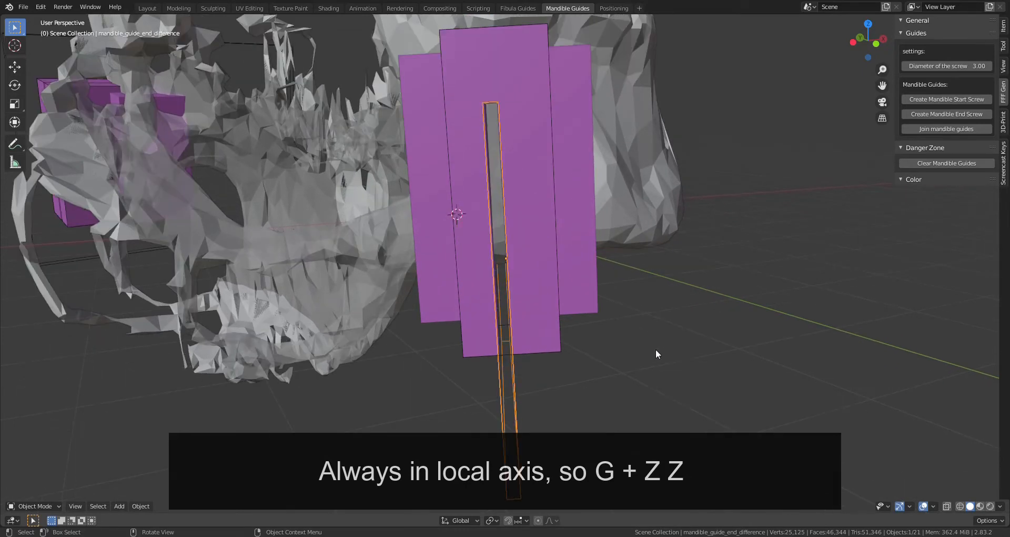
Step: Try raising the end guide's slot cutter along the global Z axis
key(g)
key(z)
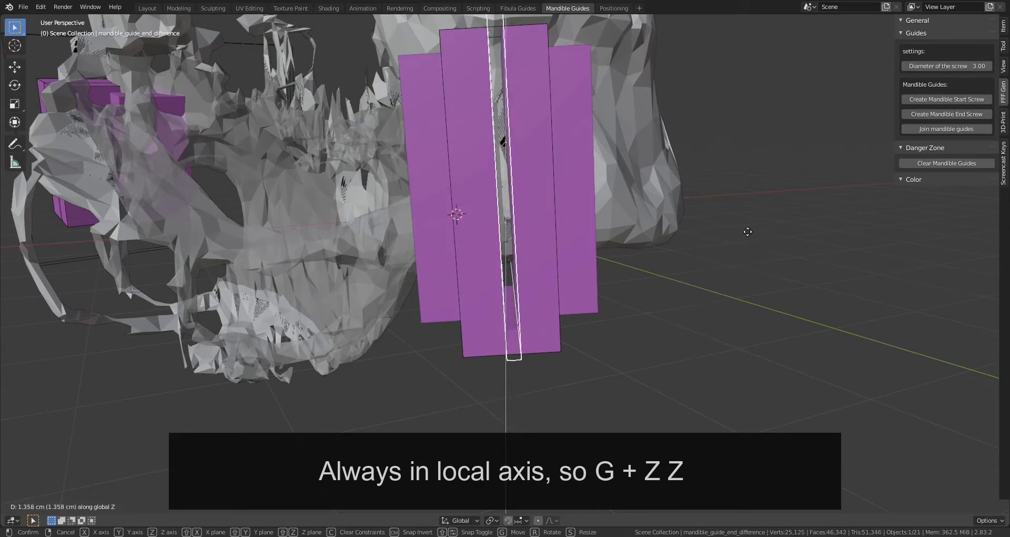
key(z)
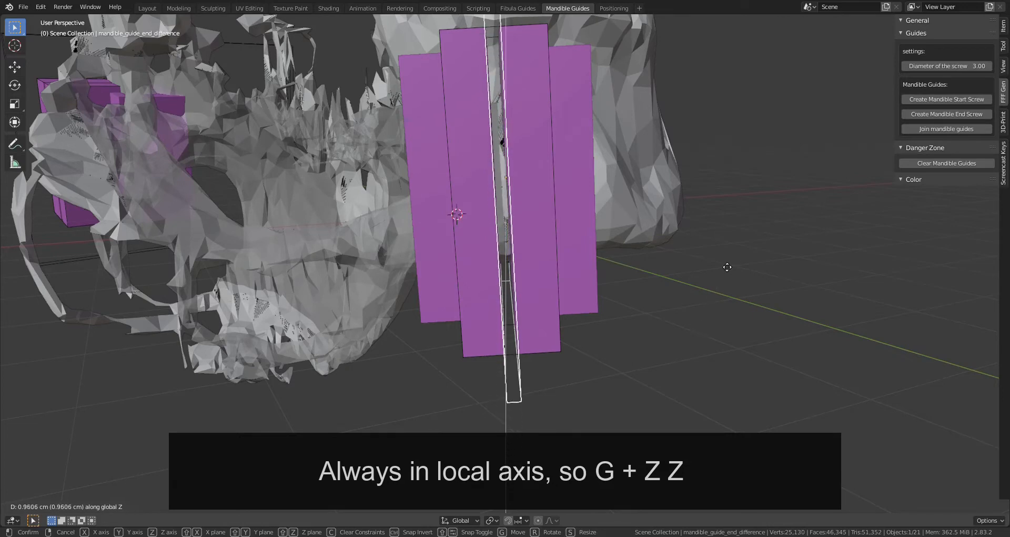
click(733, 242)
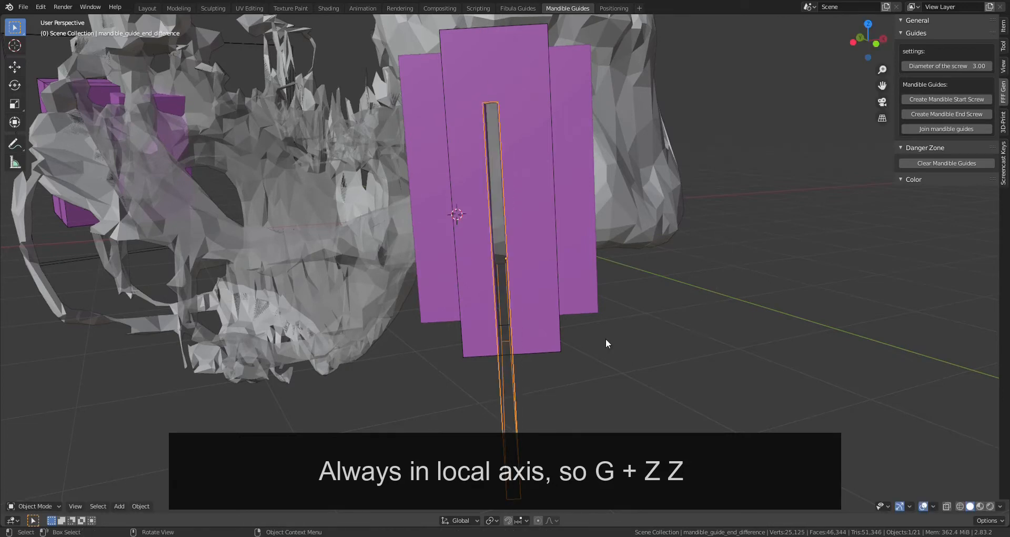
Step: Raise the end guide's slot cutter along its local Z axis until the slot cuts through the guide's upper edge
key(g)
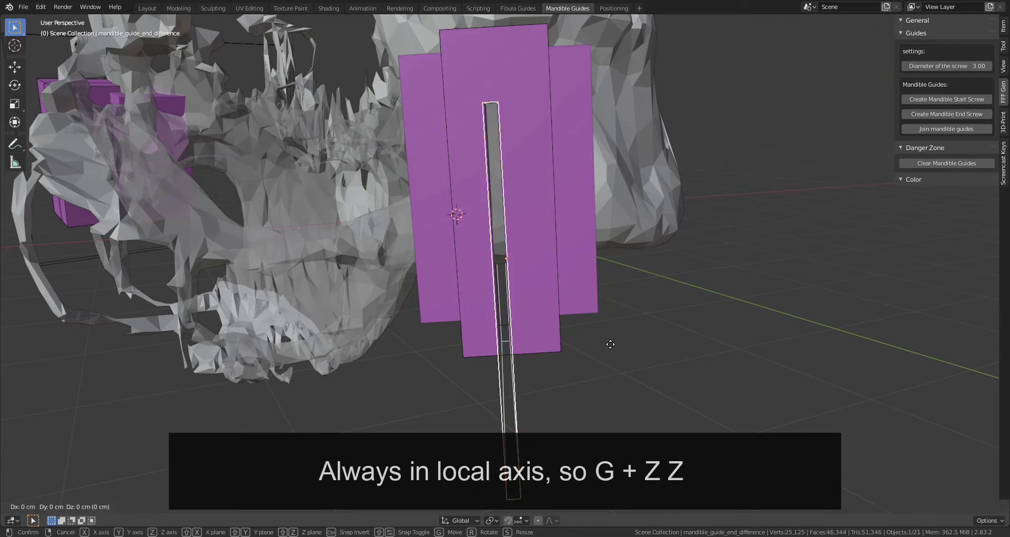
key(z)
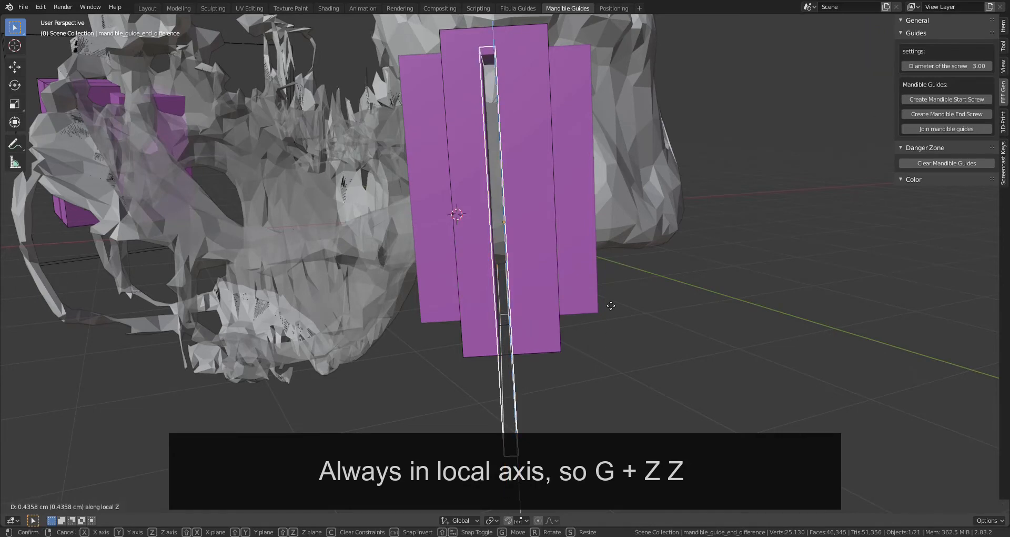
click(595, 191)
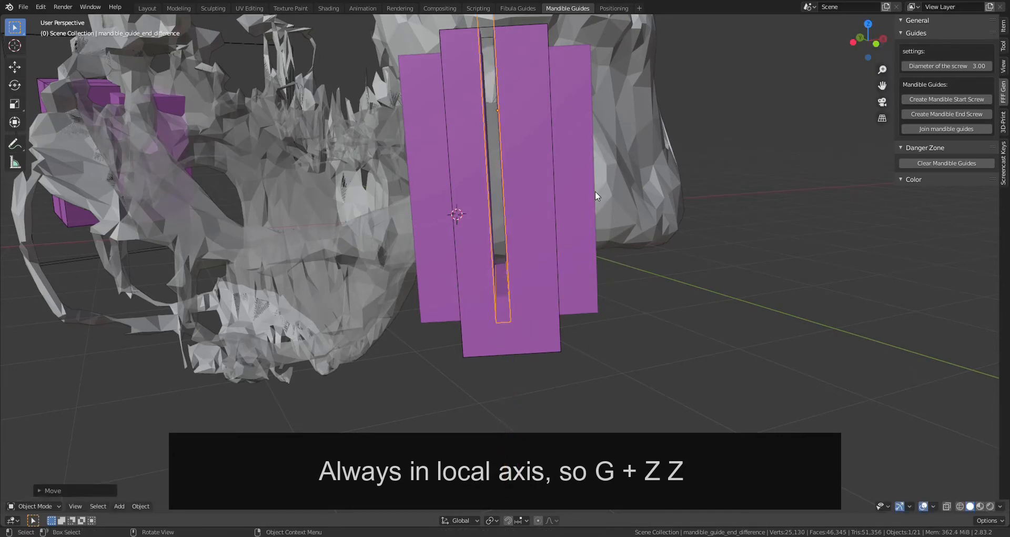
Step: Rotate the mandible end guide about the Z axis to align it with the front of the mandible
middle_drag(595, 191, 573, 355)
scroll(573, 335, down, 3)
scroll(573, 355, up, 2)
click(573, 362)
key(r)
key(z)
click(622, 422)
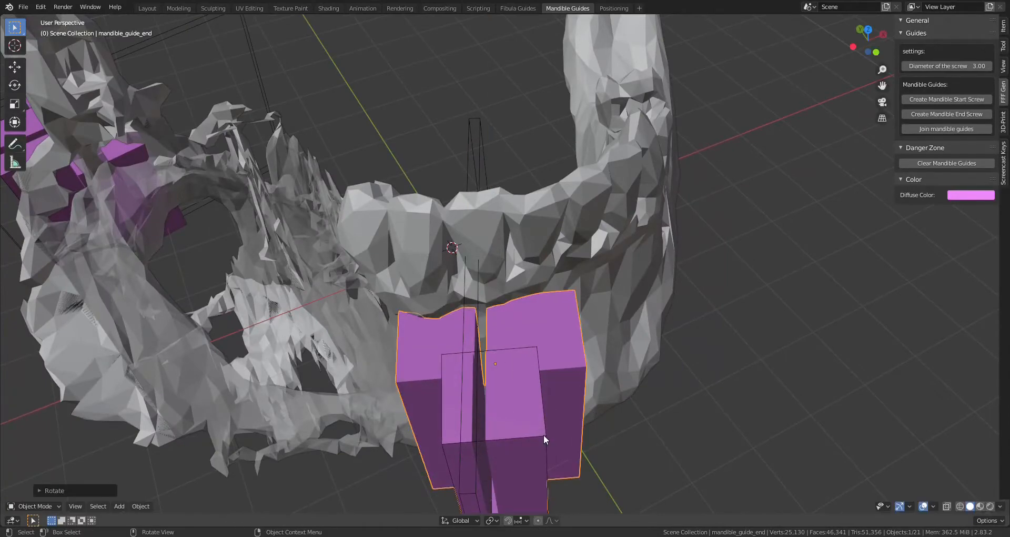
Step: Move the end guide's central union block along its local Y axis to sit around the cutting slot
click(532, 437)
key(g)
key(y)
key(y)
click(563, 394)
key(g)
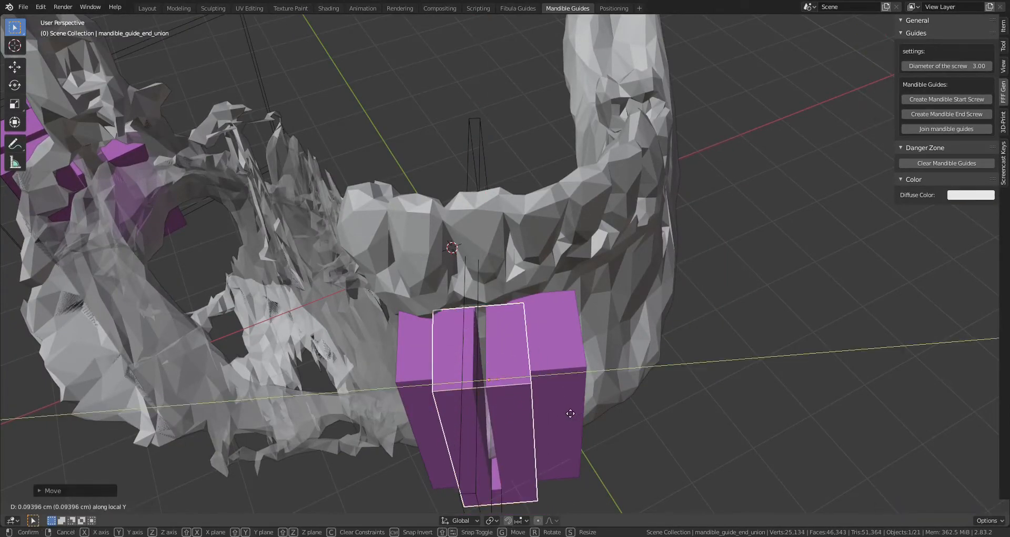
middle_drag(578, 413, 562, 238)
click(682, 421)
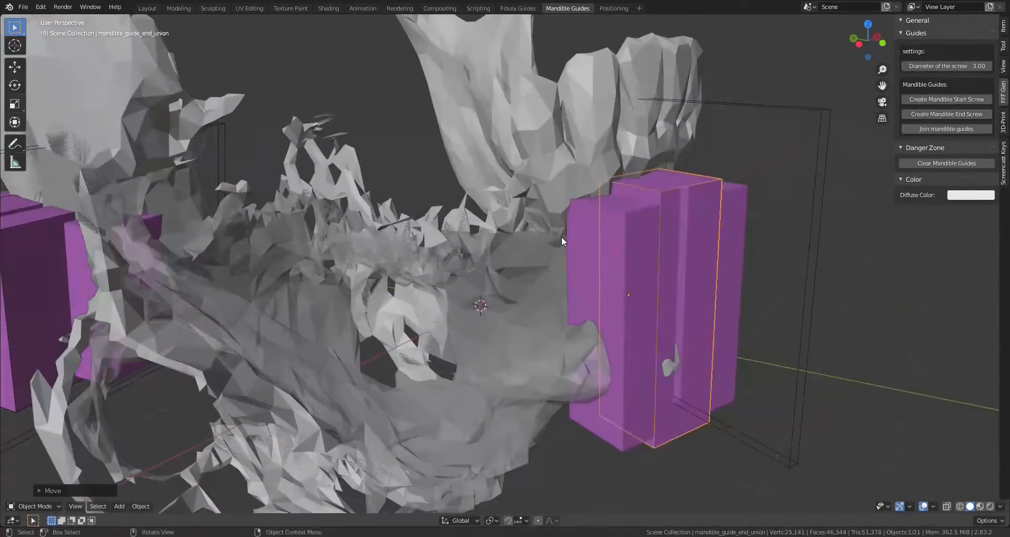
Step: Rotate the mandible end guide about 10 degrees around its local Y axis to tilt it to the bone surface
middle_drag(591, 320, 654, 223)
click(697, 254)
middle_drag(696, 254, 728, 333)
key(r)
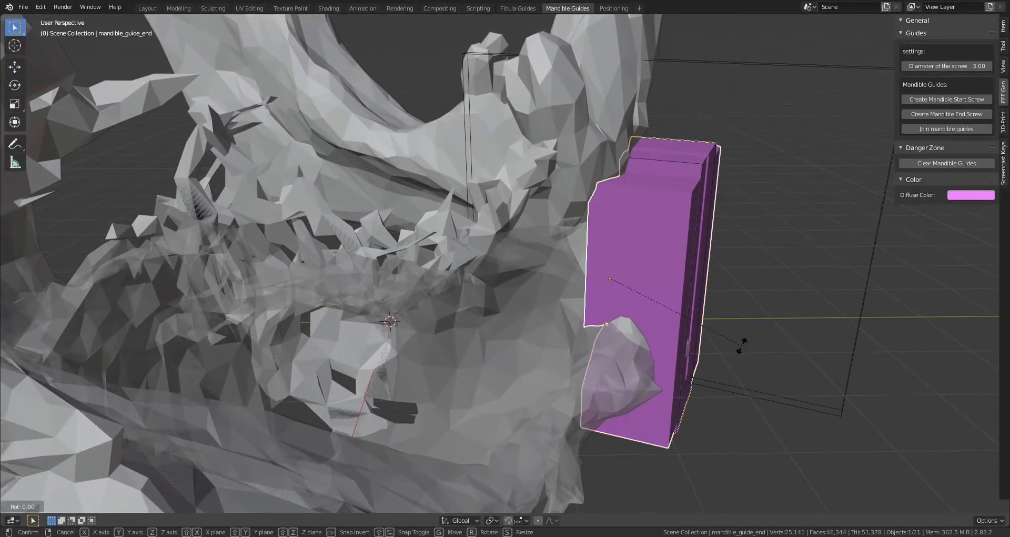
key(y)
key(y)
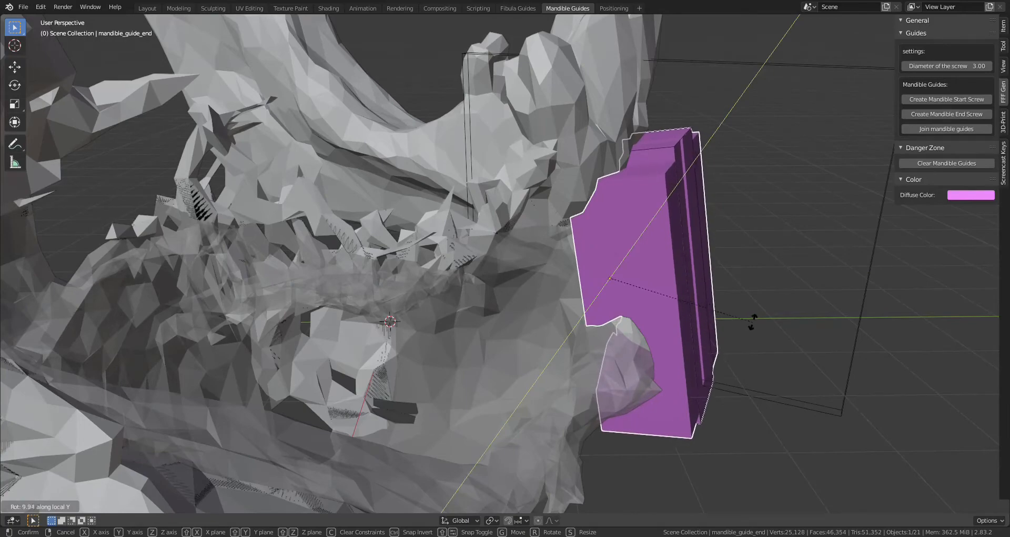
click(755, 320)
Step: Nudge the tilted end guide slightly outward from the bone and shift it slightly upward along its local Z axis
middle_drag(755, 320, 554, 275)
scroll(554, 275, up, 2)
key(g)
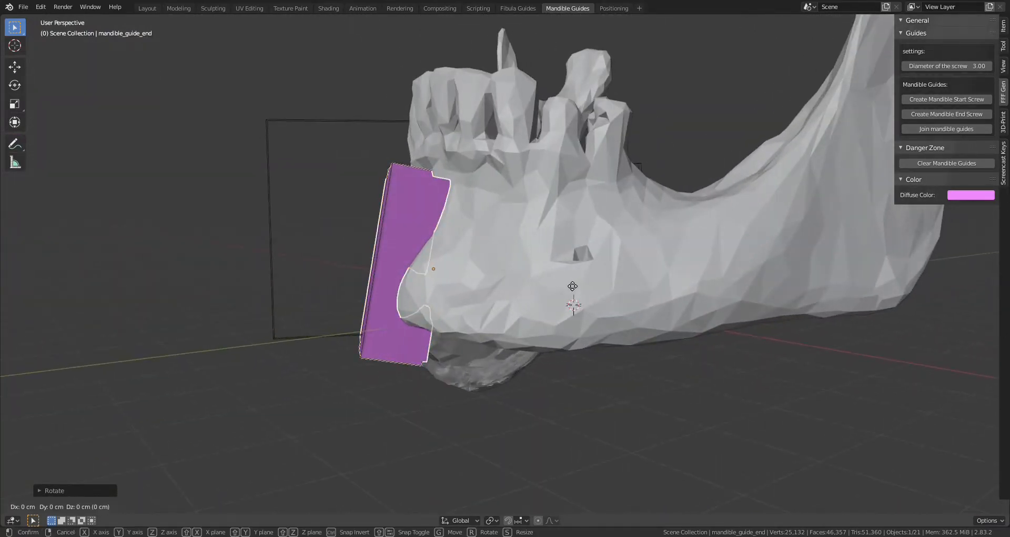
click(563, 284)
key(g)
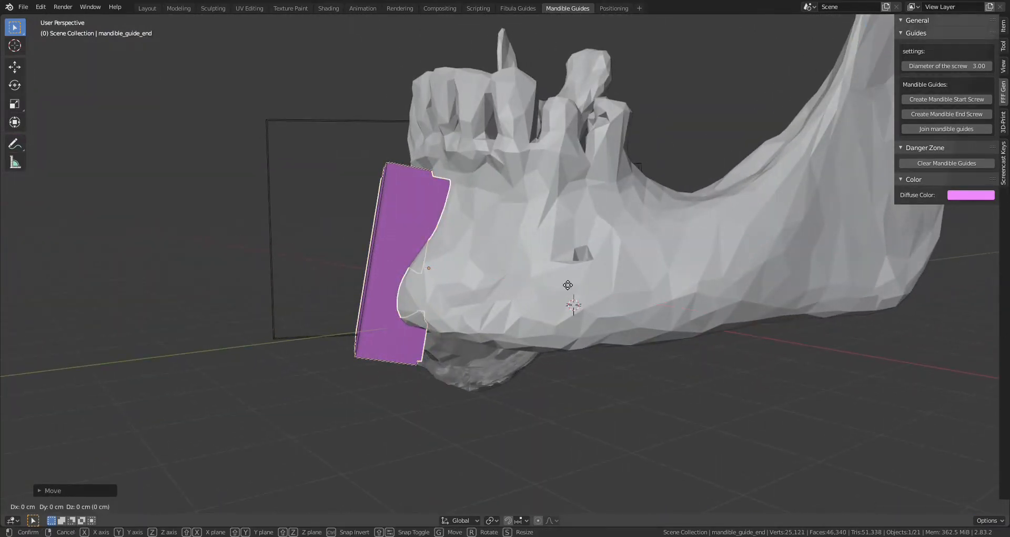
key(z)
key(z)
click(568, 278)
Step: Scale the mandible end guide taller by a factor of about 1.1 along its local Z axis
middle_drag(494, 257, 526, 264)
key(s)
key(z)
key(z)
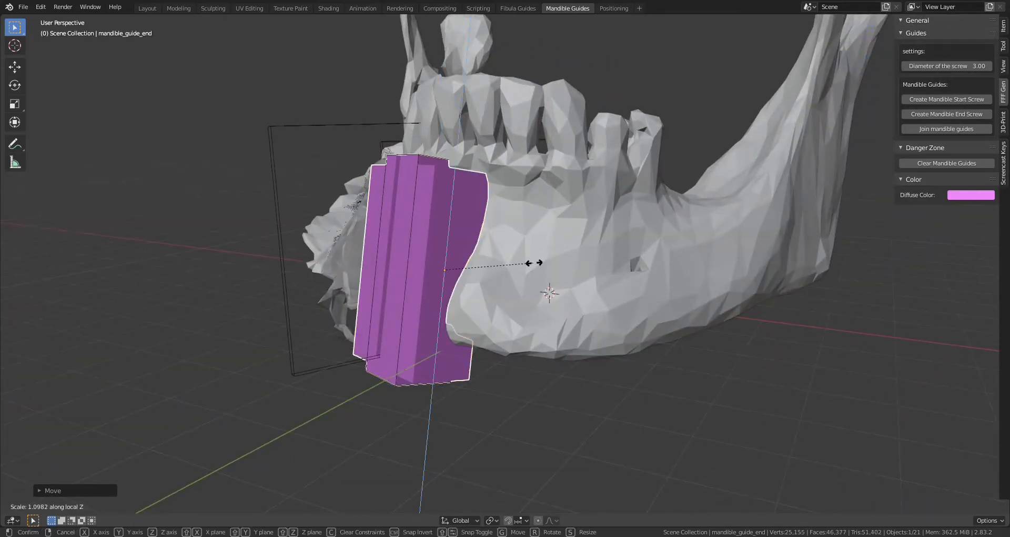
click(537, 262)
Step: Raise the end guide about 0.29 cm along its local Z axis, then lower it about 0.08 cm
key(g)
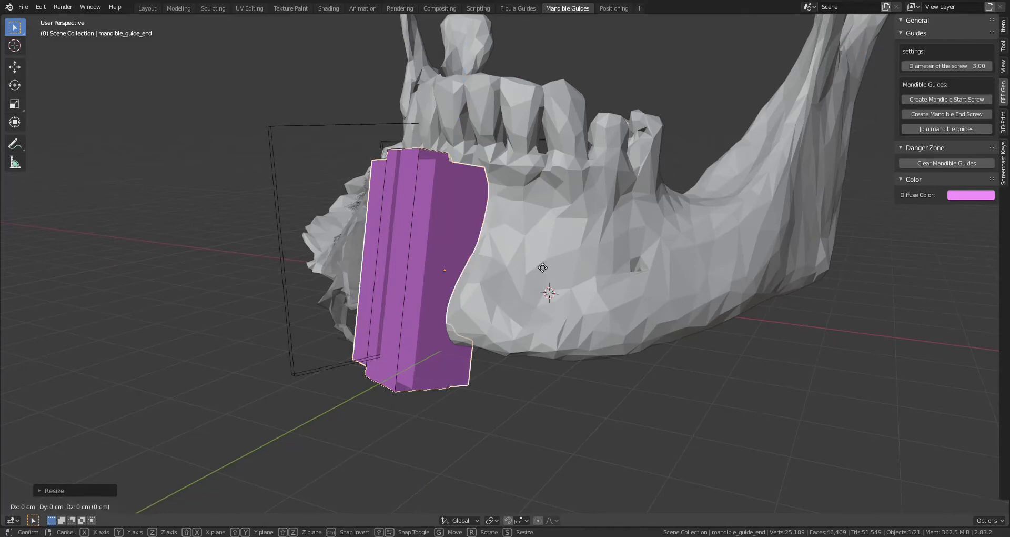
key(z)
key(z)
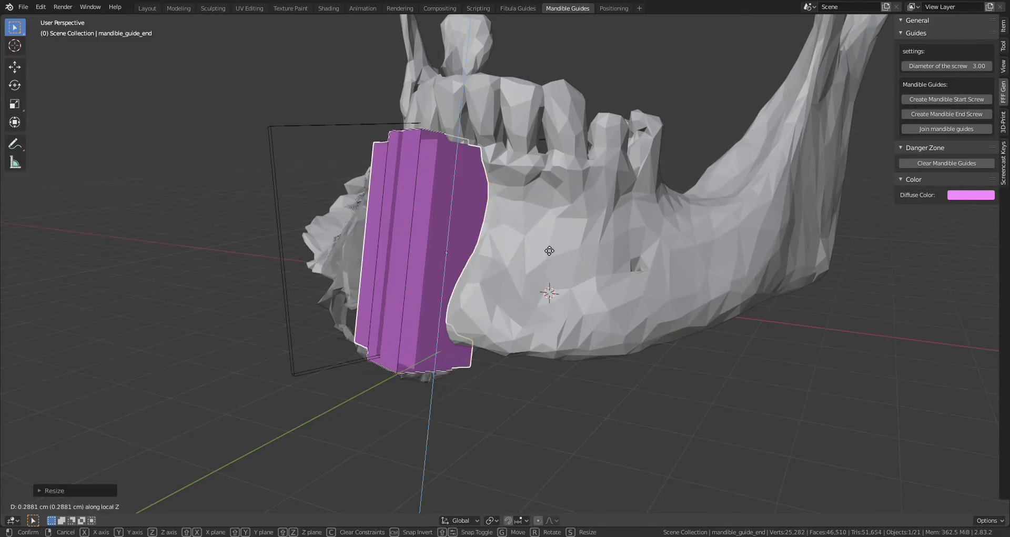
click(548, 251)
key(g)
key(z)
key(z)
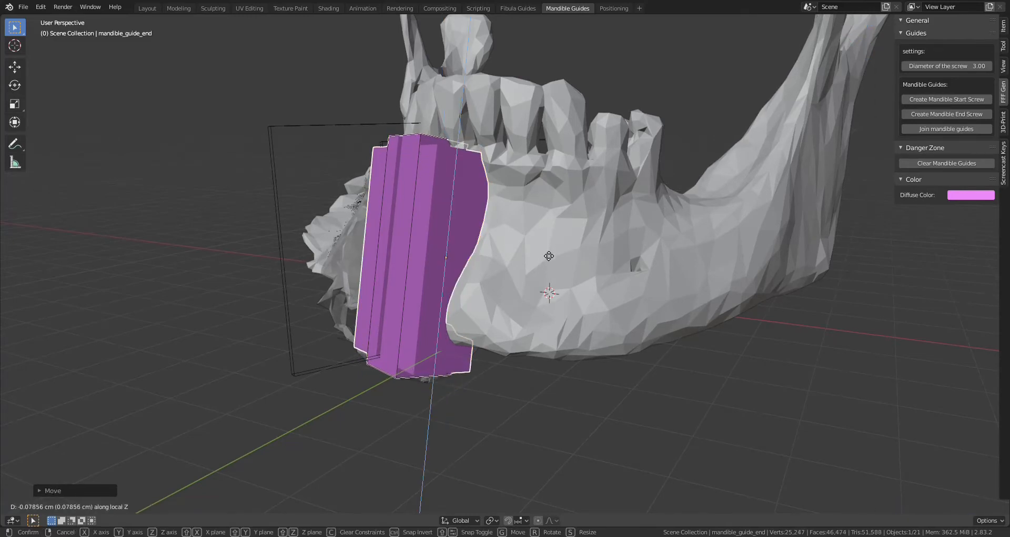
click(548, 255)
Step: Lower the end guide's central union block about 0.11 cm along its local Z axis
middle_drag(521, 277, 597, 263)
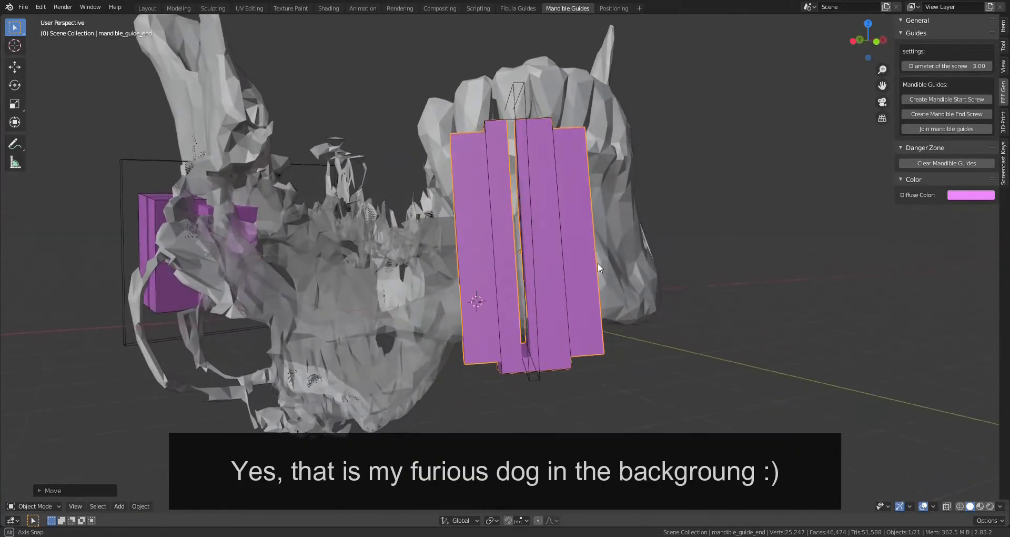
middle_drag(654, 302, 645, 301)
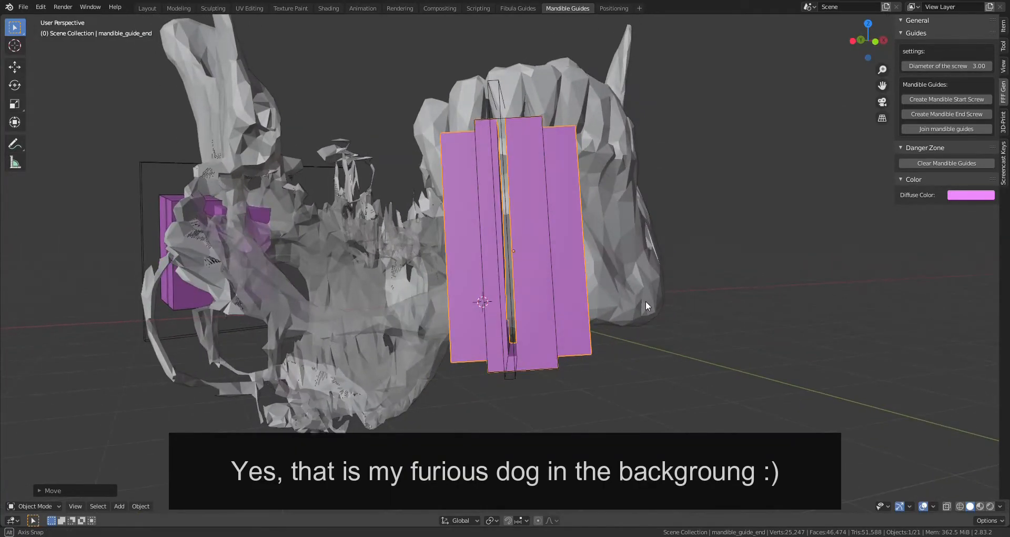
click(557, 364)
key(g)
key(z)
key(z)
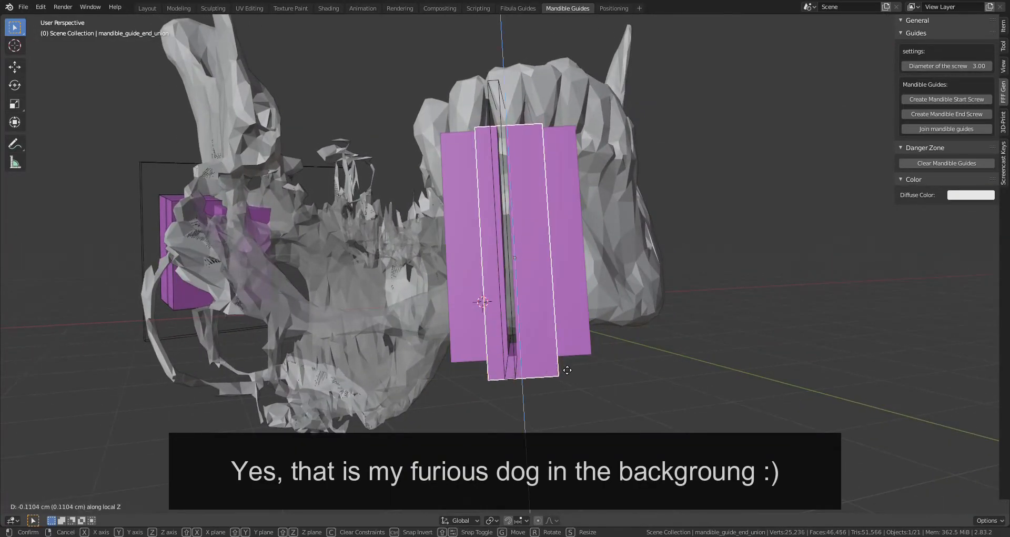
click(568, 370)
Step: Scale the mandible end guide slightly wider along its local Y axis
middle_drag(568, 371, 556, 316)
click(574, 314)
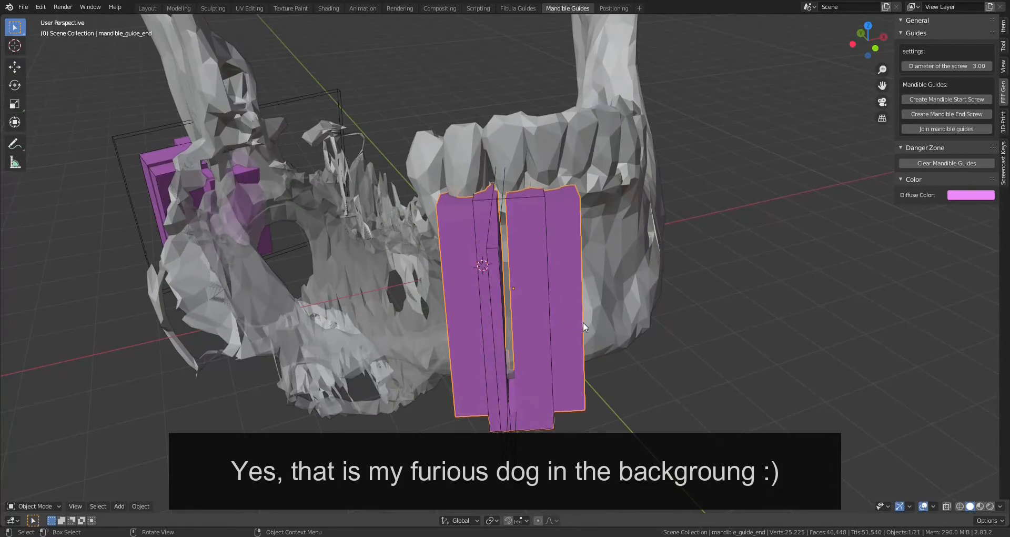
key(r)
key(s)
key(x)
key(x)
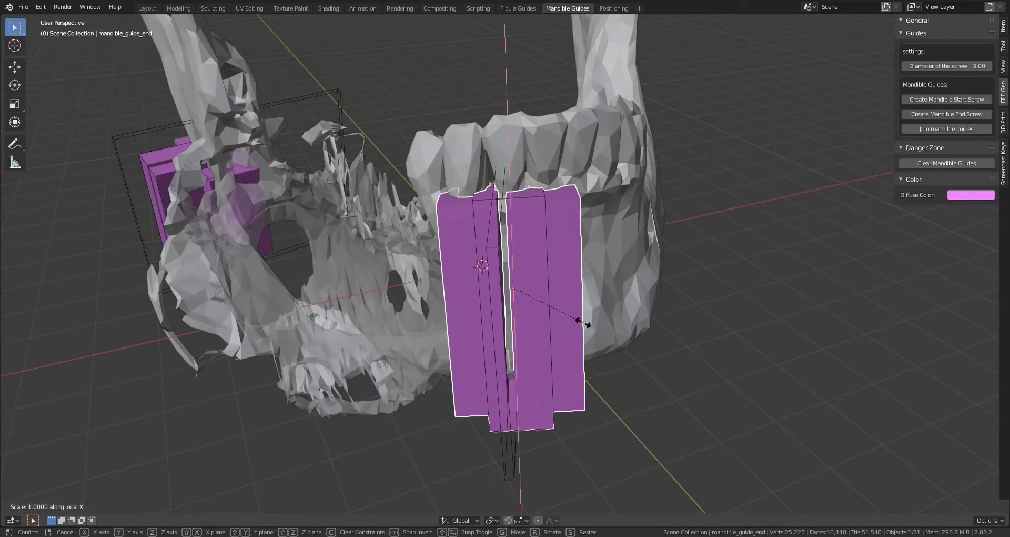
key(x)
key(y)
key(y)
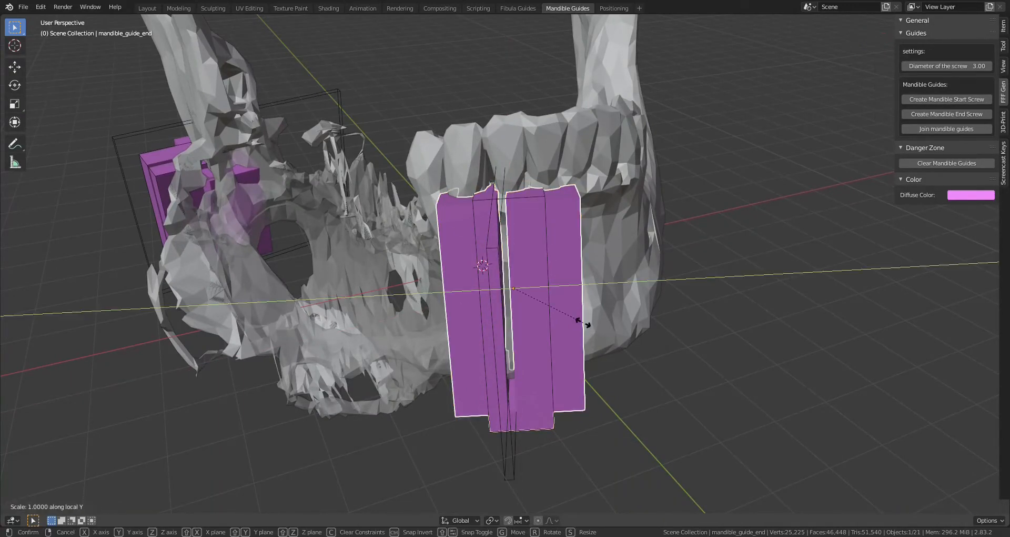
click(589, 322)
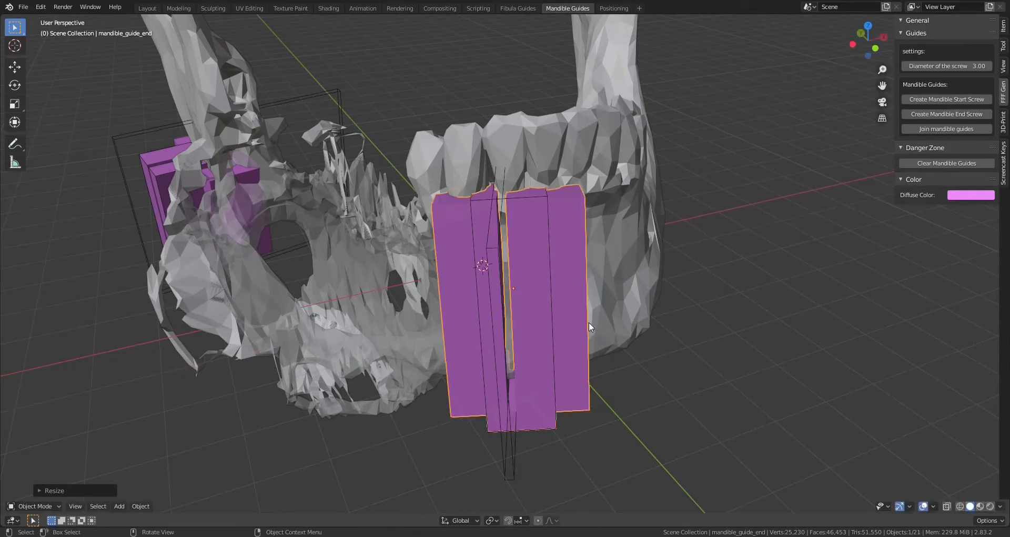
Step: Shift the mandible end guide about 0.04 cm in the negative direction along its local Y axis
key(g)
key(x)
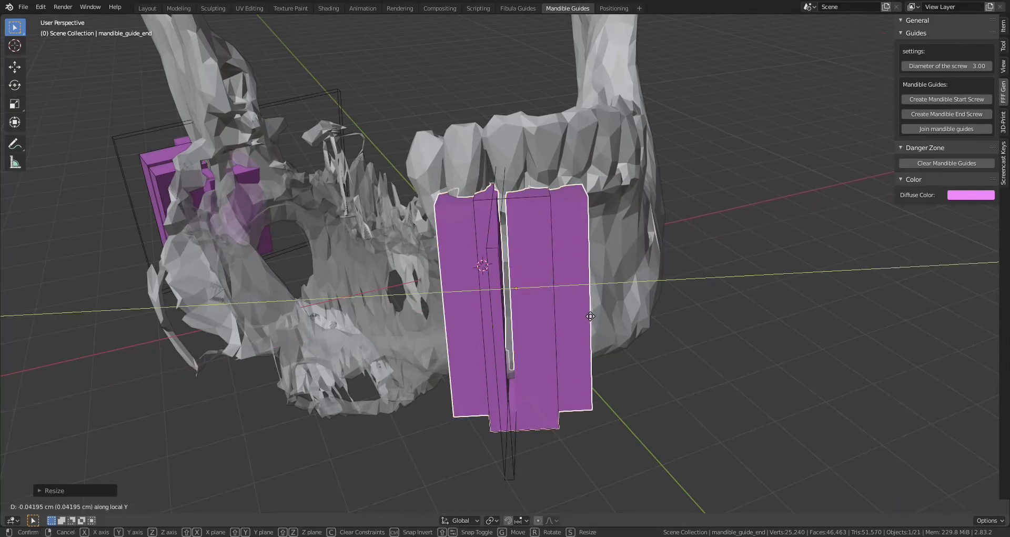
click(558, 308)
Step: Shift the end guide's central union block about 0.04 cm in the positive direction along its local Y axis
click(557, 307)
key(g)
key(y)
key(y)
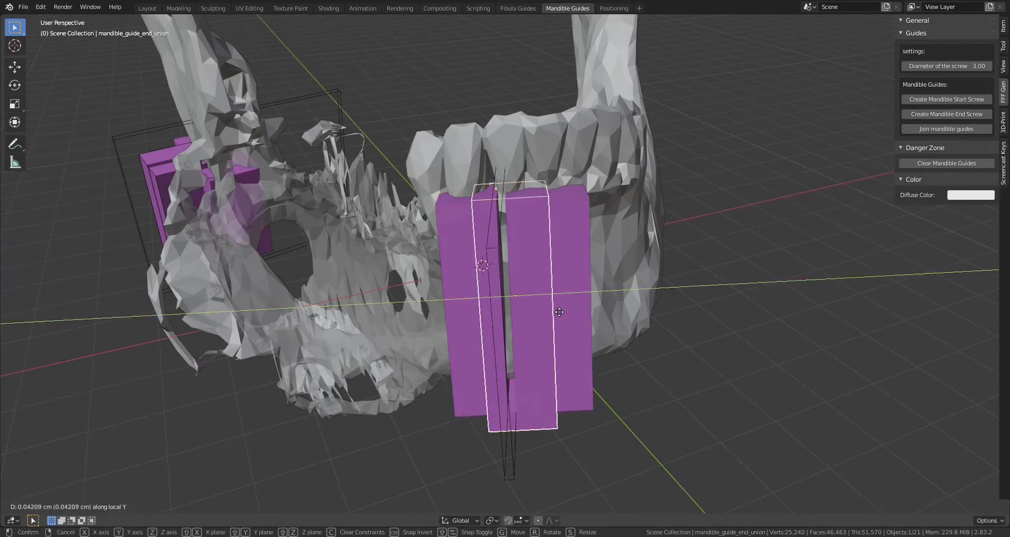
click(558, 312)
Step: Select the mandible start guide and scale it taller along its local Z axis in two passes
scroll(574, 310, up, 5)
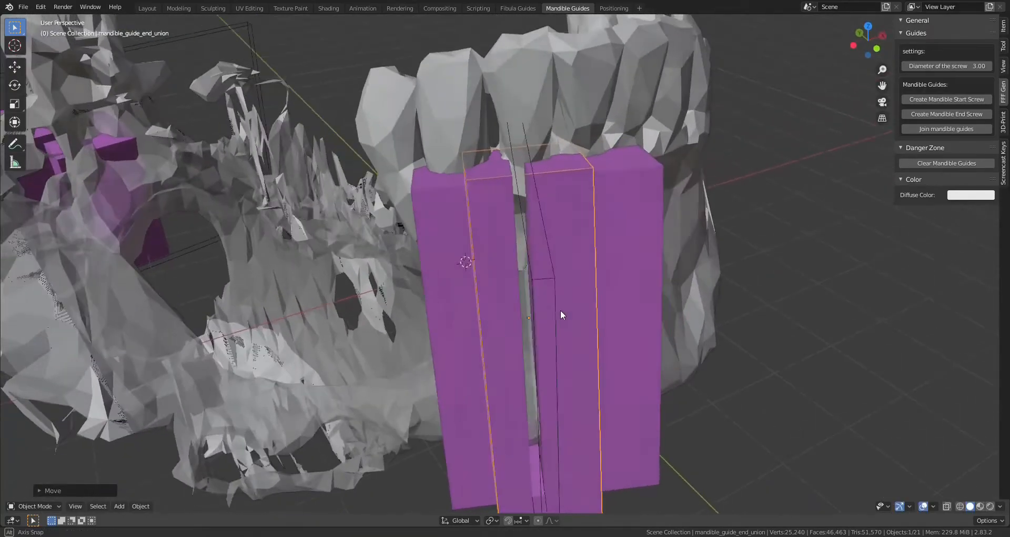
middle_drag(570, 303, 544, 340)
scroll(604, 356, up, 3)
middle_drag(605, 356, 621, 341)
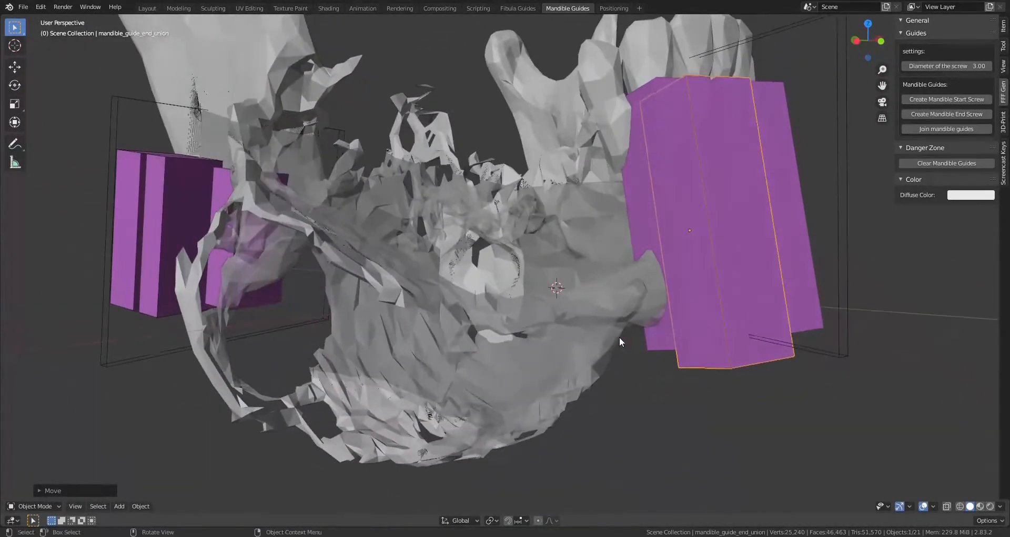
middle_drag(516, 311, 436, 308)
click(476, 313)
key(s)
key(z)
key(z)
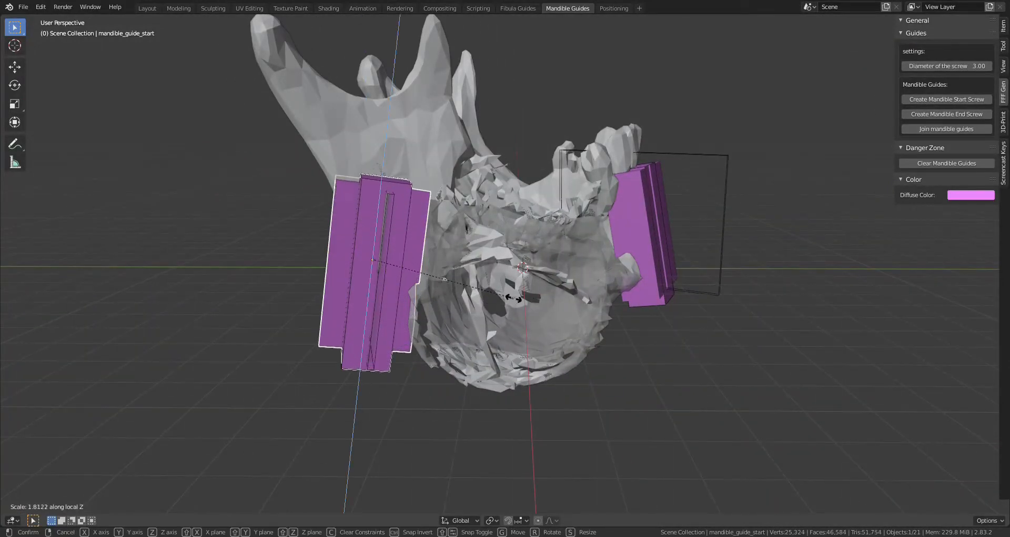
click(532, 286)
key(s)
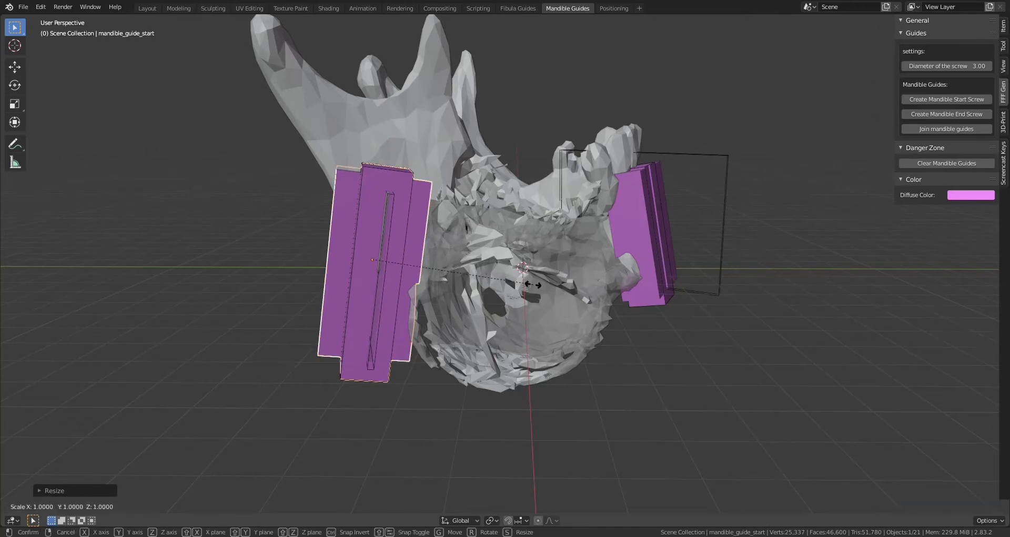
key(z)
key(z)
Step: Raise the mandible start guide slightly along its local Z axis against the bone
key(g)
key(z)
key(z)
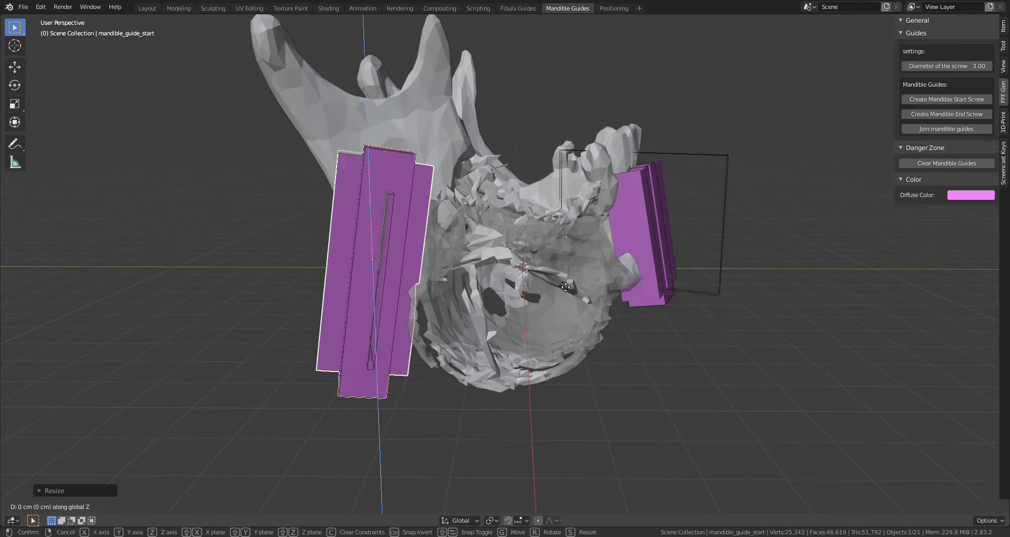
click(574, 225)
middle_drag(575, 225, 504, 276)
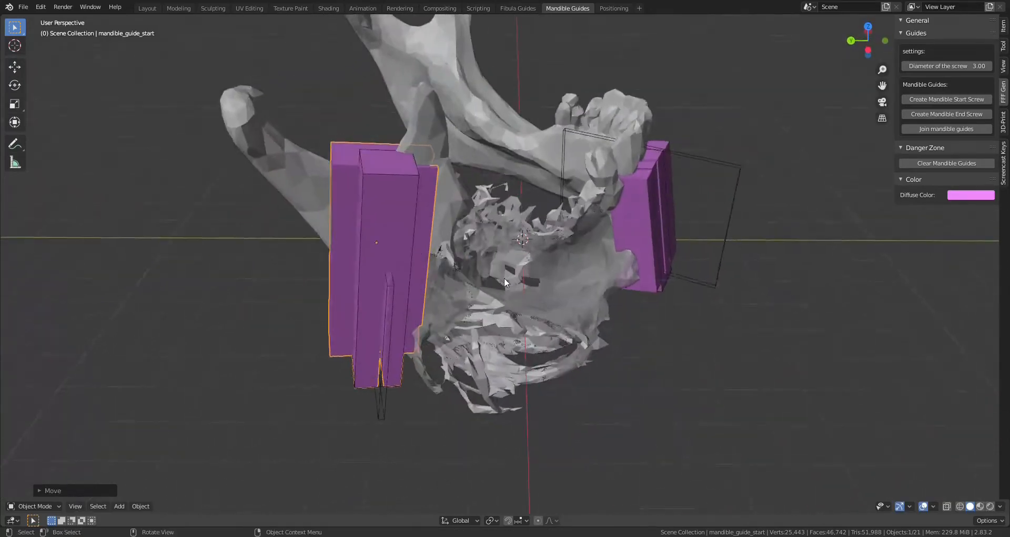
Step: Select the mandible start guide's slot cutter and scale it longer along its local Z axis
click(359, 342)
middle_drag(360, 342, 481, 313)
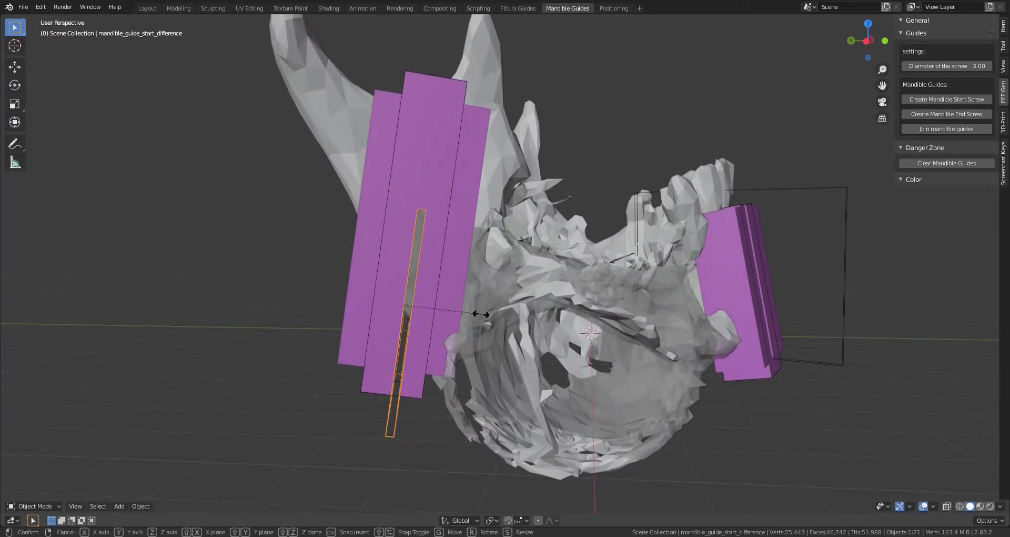
key(s)
key(z)
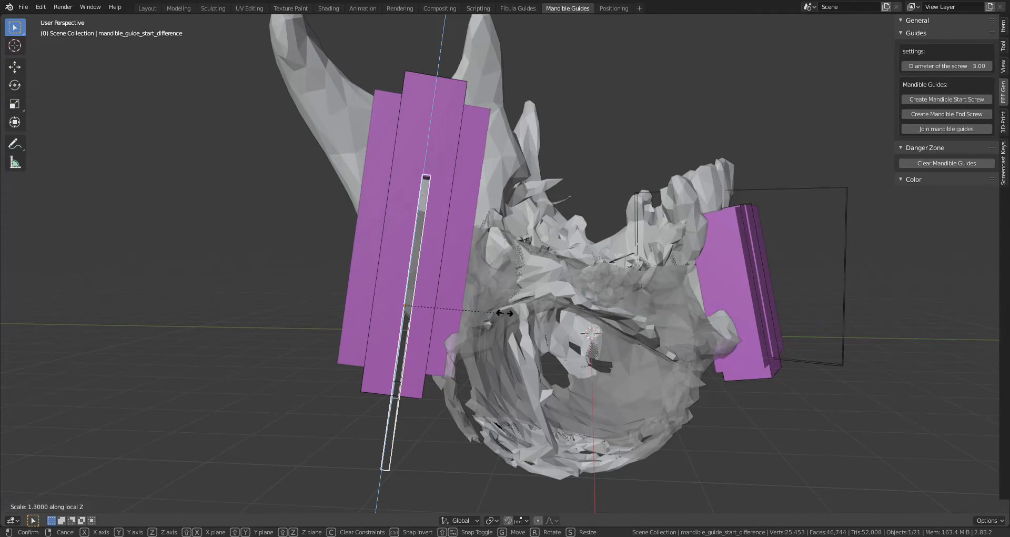
click(522, 307)
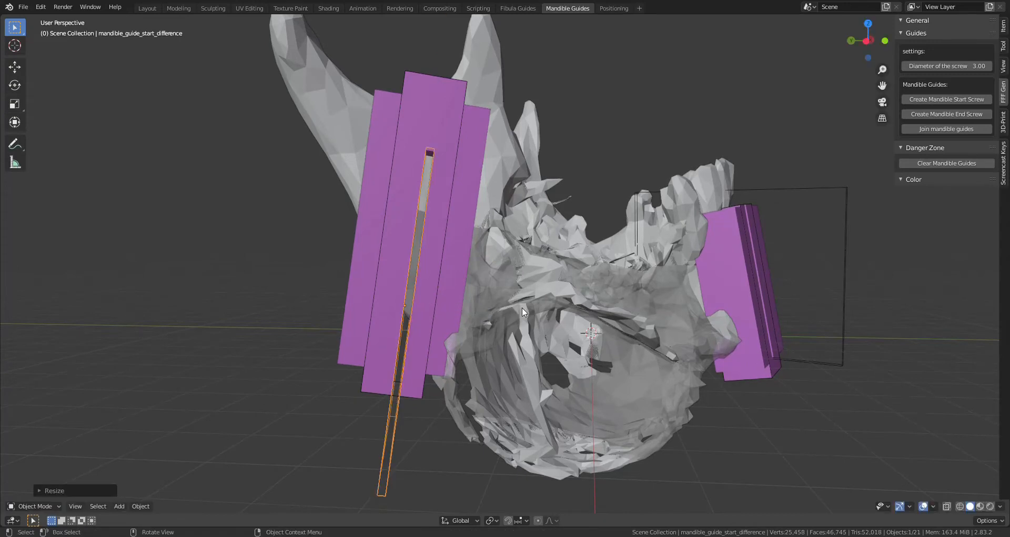
Step: Raise the start guide's slot cutter along its local Z axis so it cuts through the guide's upper end
key(g)
key(z)
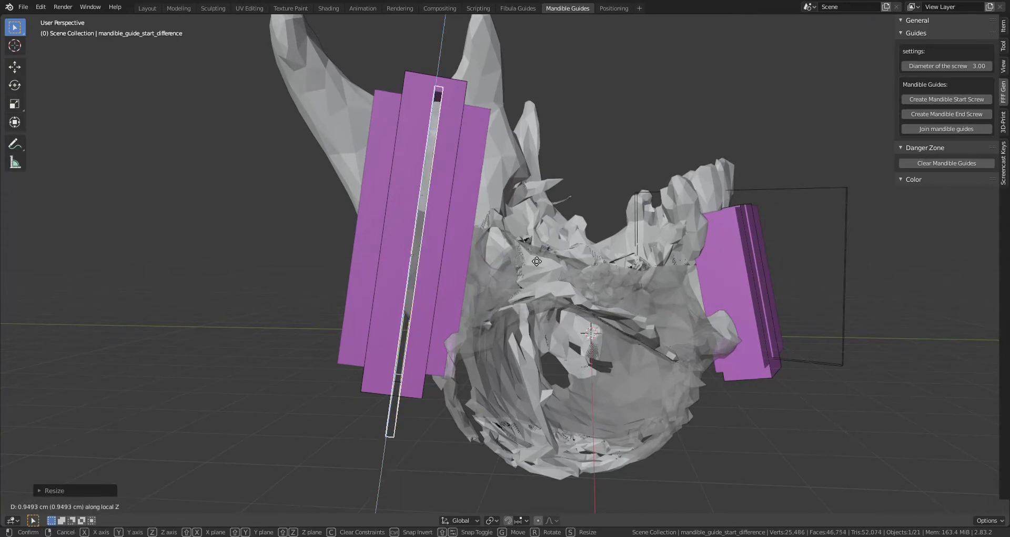
click(534, 211)
Step: Select the start guide's union block and shift it about 0.8 cm in the positive direction along its local X axis
middle_drag(534, 211, 617, 412)
click(671, 430)
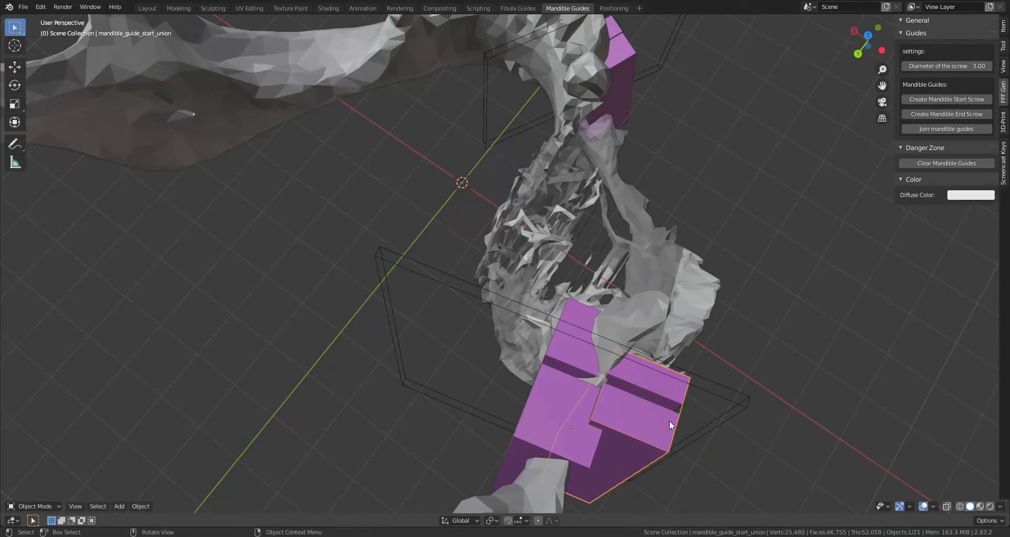
key(g)
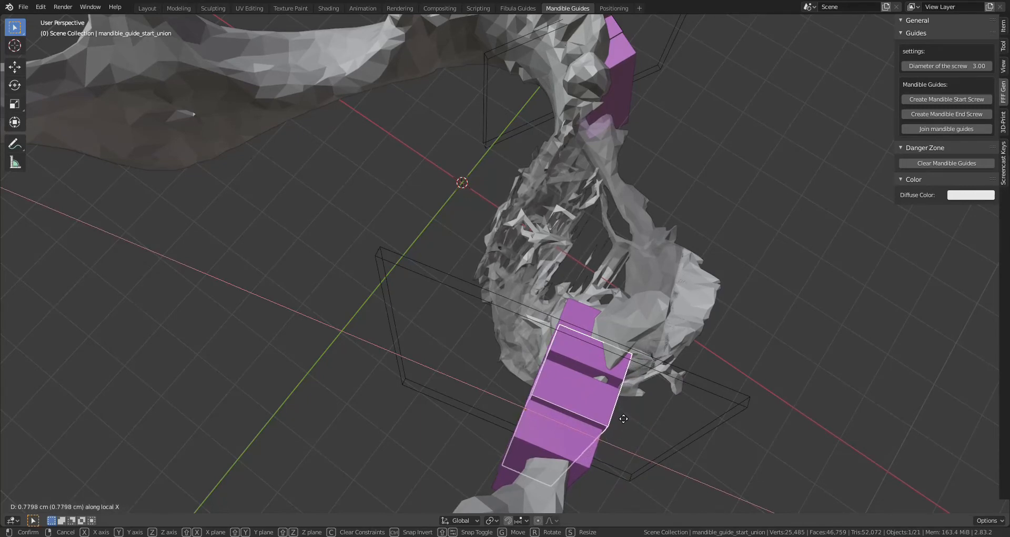
click(618, 414)
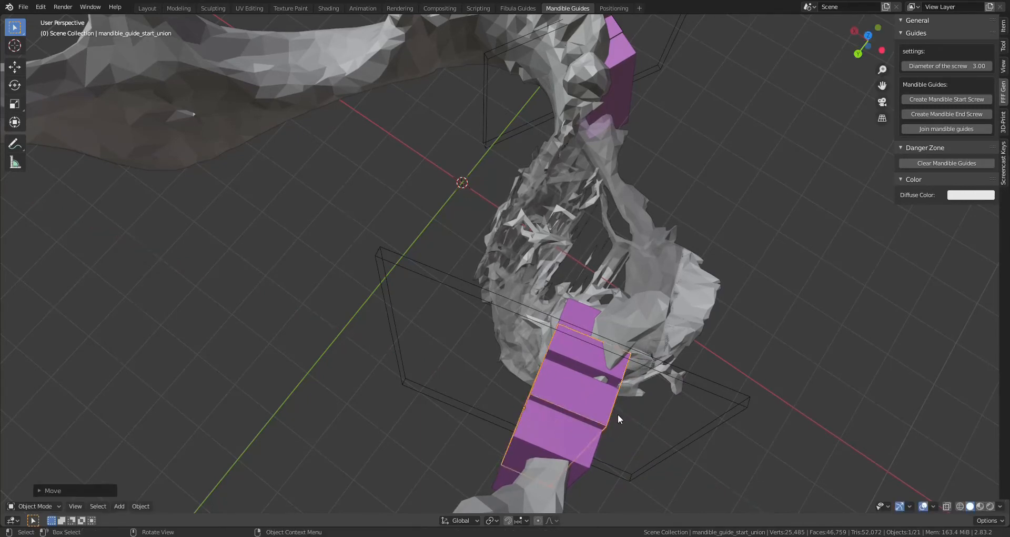
scroll(626, 421, up, 2)
Step: Select the mandible start guide and shift it outward from the bone along its local X axis
middle_drag(626, 422, 576, 383)
click(505, 373)
key(g)
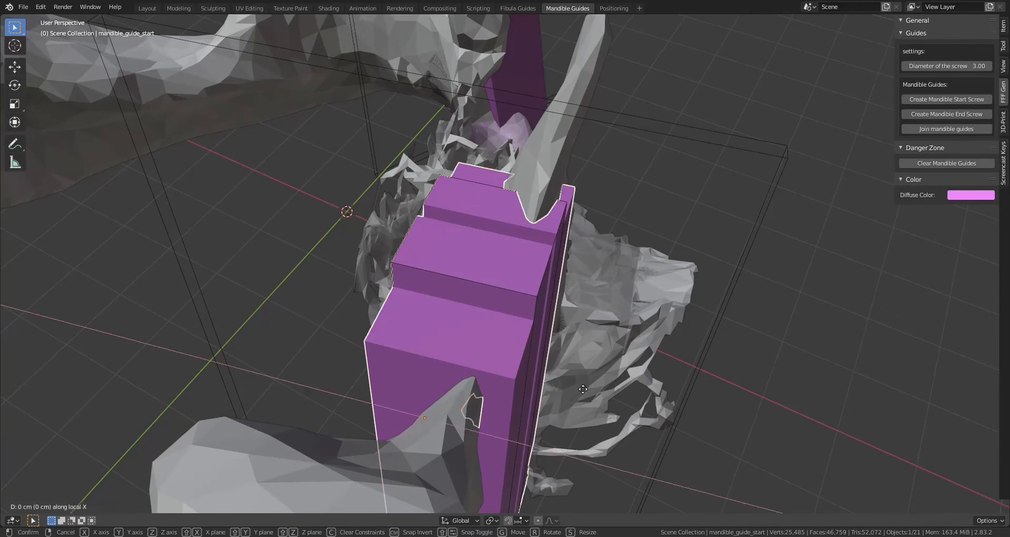
click(642, 391)
scroll(789, 371, down, 2)
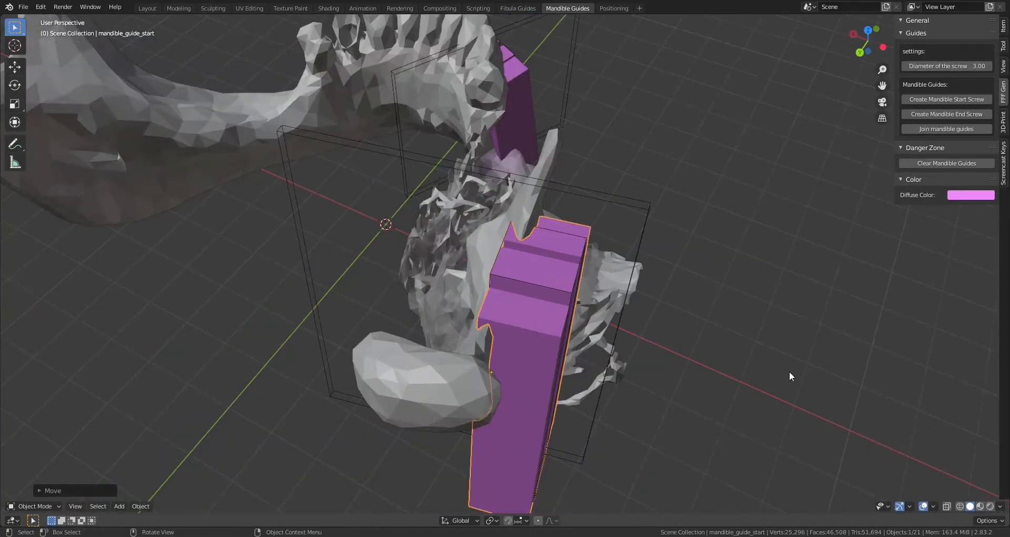
Step: Rotate the mandible start guide about 6.4° around its local Y axis to follow the bone surface
middle_drag(790, 371, 649, 410)
scroll(587, 355, up, 2)
scroll(587, 333, down, 2)
middle_drag(520, 274, 548, 261)
scroll(524, 298, up, 1)
middle_drag(507, 292, 663, 300)
key(r)
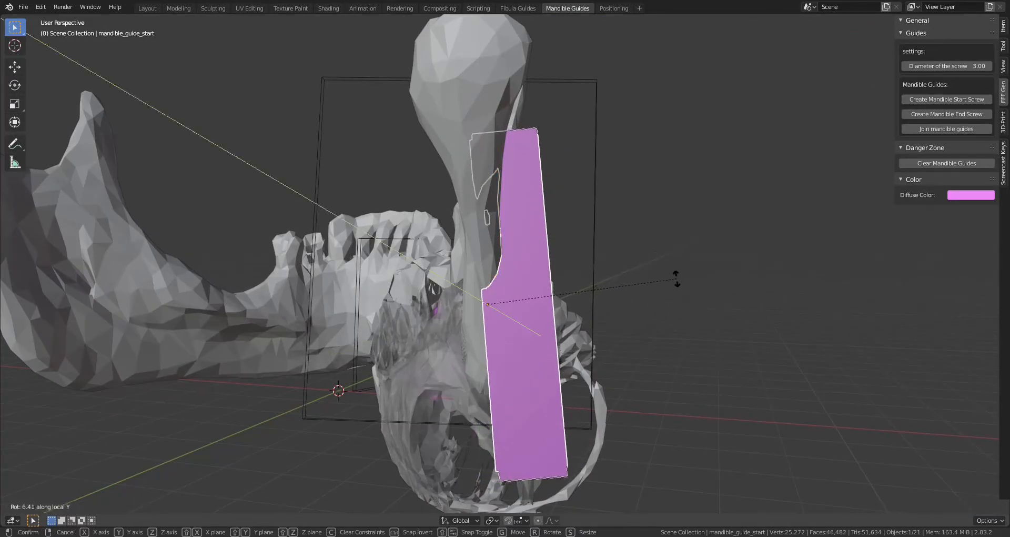
click(677, 280)
middle_drag(677, 280, 651, 288)
scroll(631, 322, up, 4)
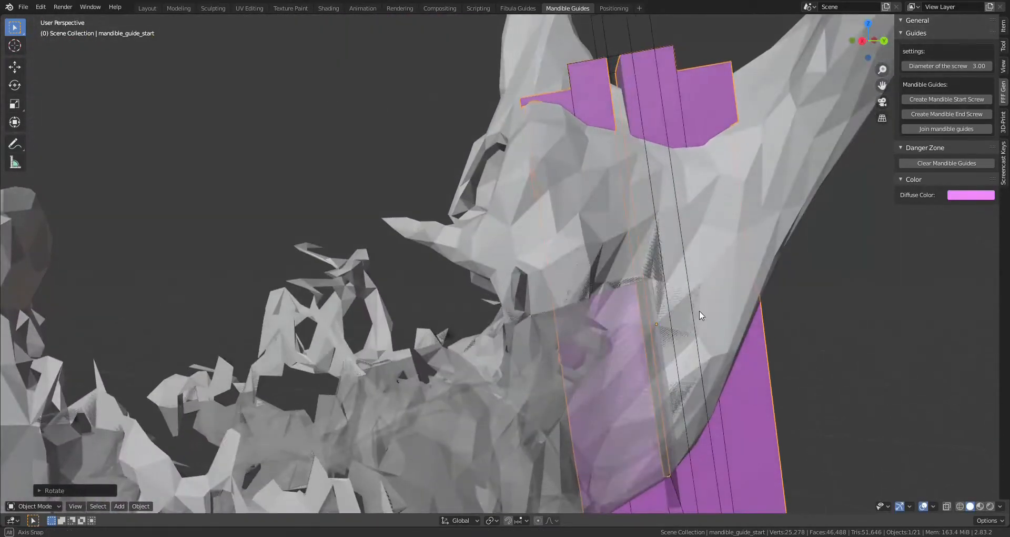
Step: Shift the mandible start guide further outward in the negative direction along its local X axis
middle_drag(702, 316, 561, 337)
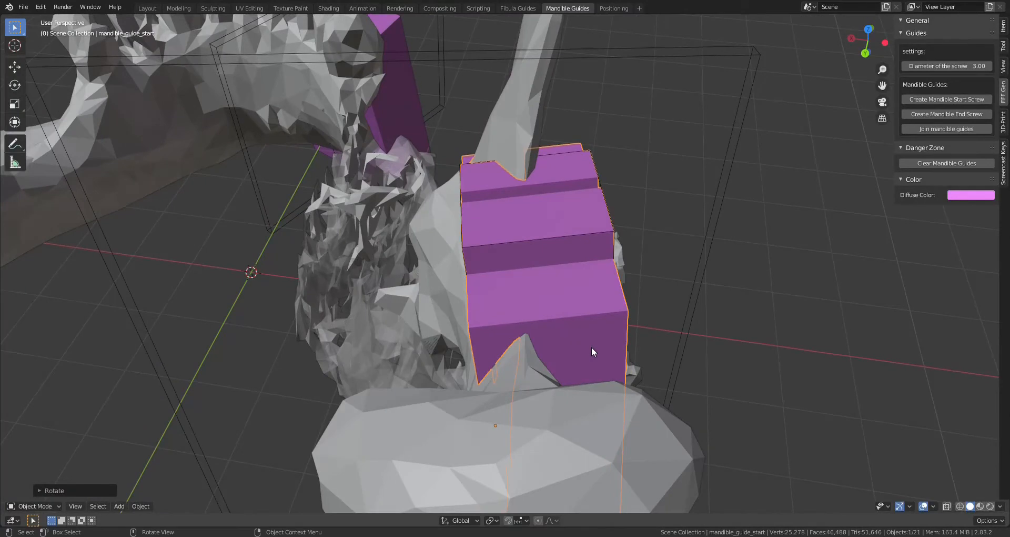
key(g)
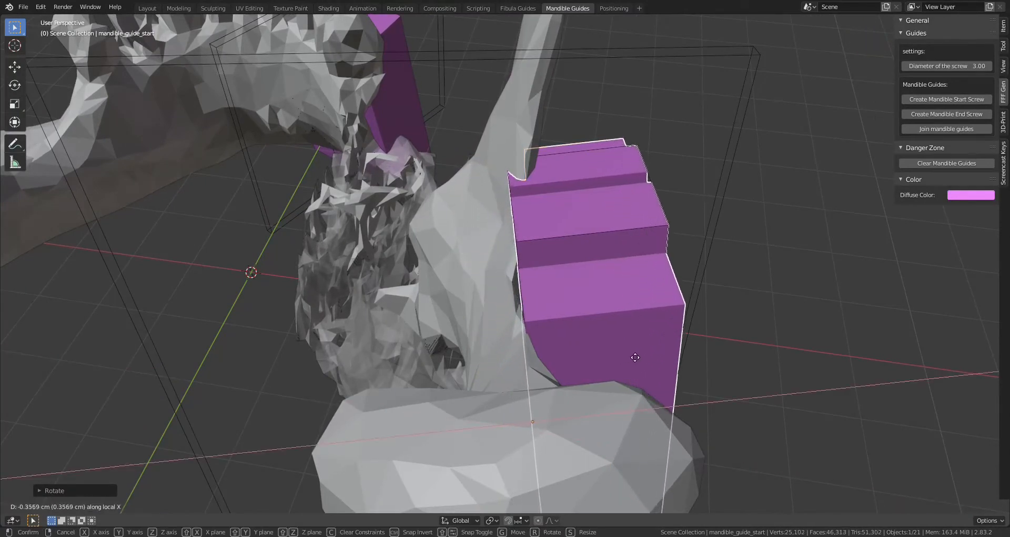
click(620, 359)
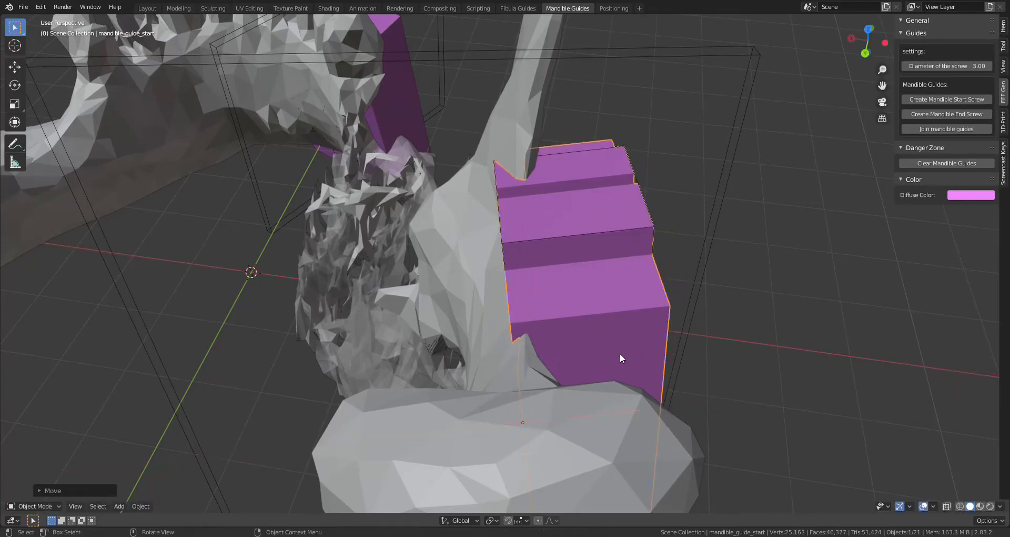
Step: Rotate the mandible start guide back around its local Y axis and shift it about 0.2 cm along its local X axis
middle_drag(620, 358, 588, 323)
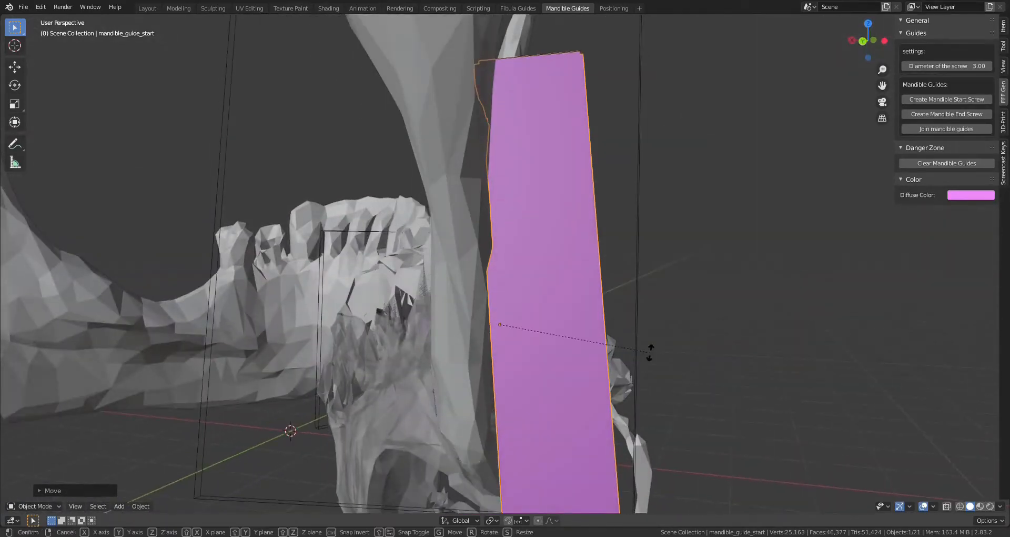
key(y)
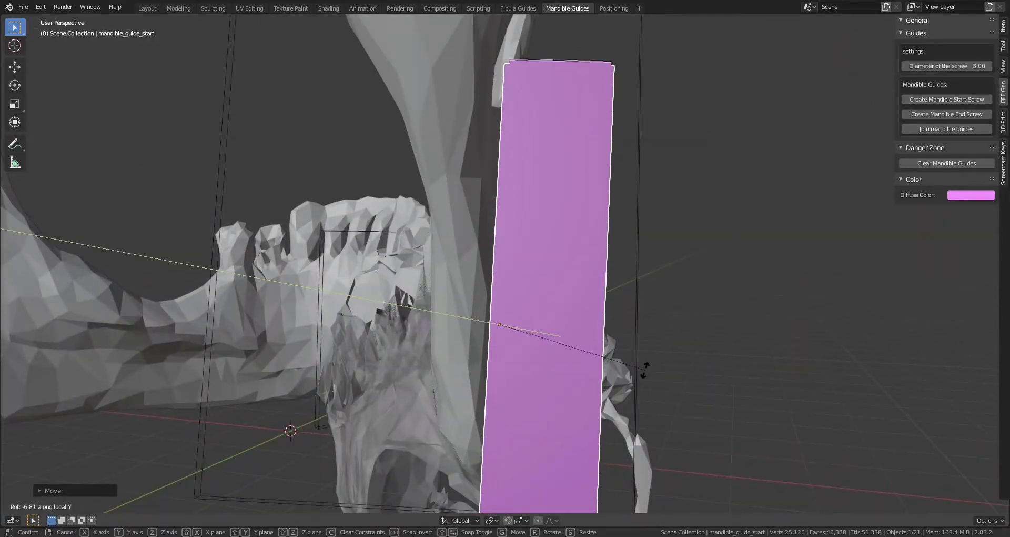
click(655, 365)
key(g)
key(x)
key(x)
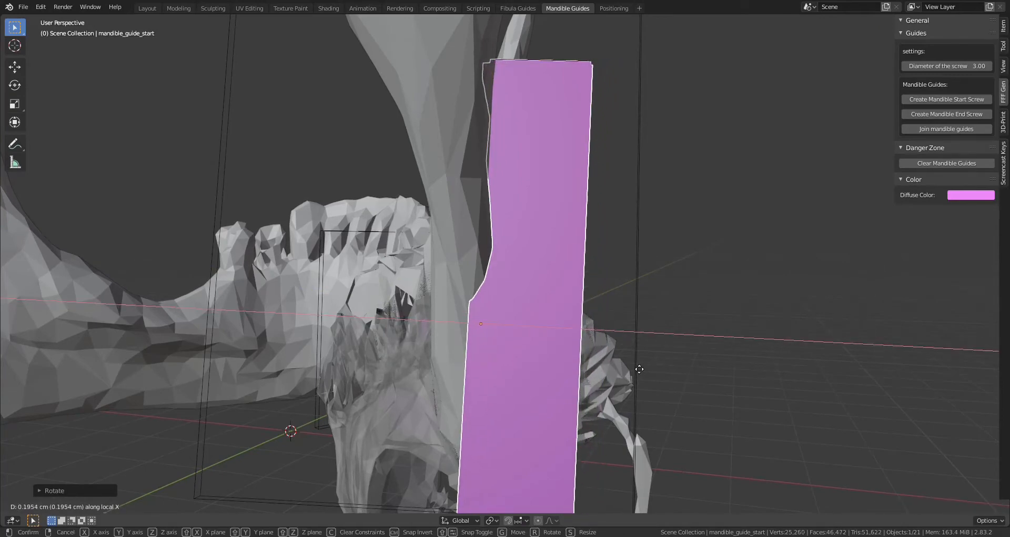
click(639, 368)
Step: Shift the mandible start guide about 0.05 cm in the positive direction along its local Y axis
middle_drag(639, 369, 519, 232)
scroll(513, 236, down, 5)
key(g)
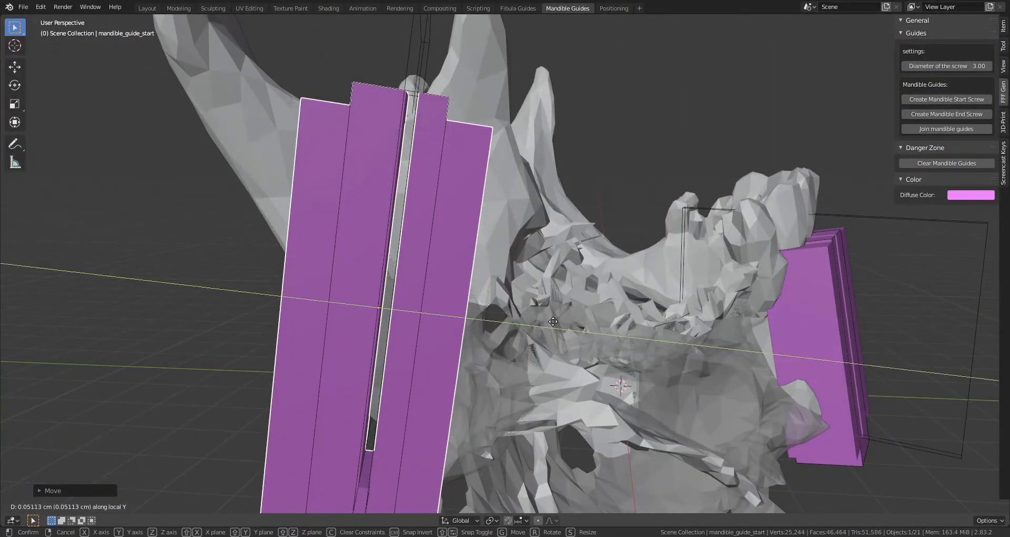
click(550, 319)
Step: Scale the mandible start guide slightly shorter along its local Z axis
middle_drag(513, 265, 535, 367)
key(s)
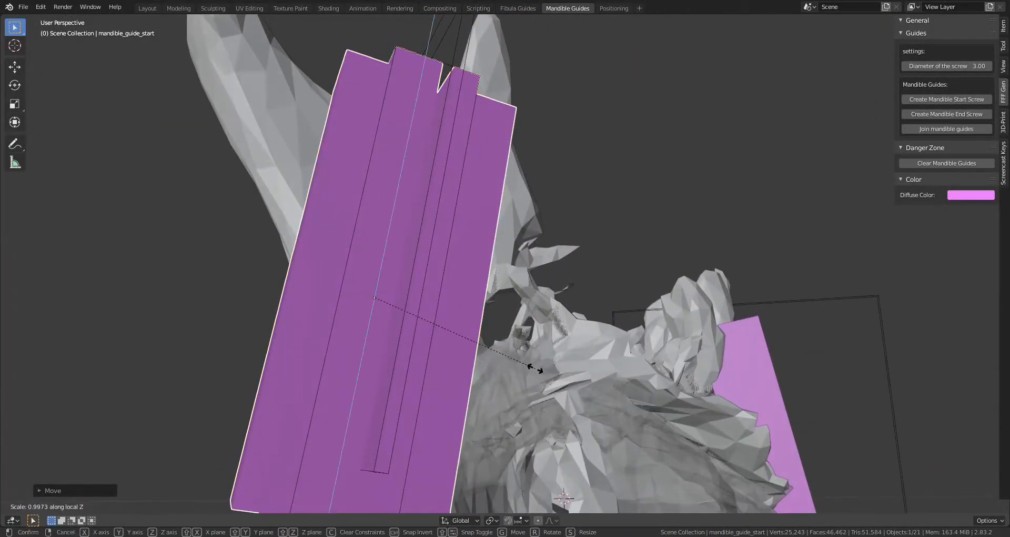
click(498, 356)
Step: Raise the mandible start guide slightly along its local Z axis, hiding and unhiding it to check the bone beneath
middle_drag(498, 356, 687, 359)
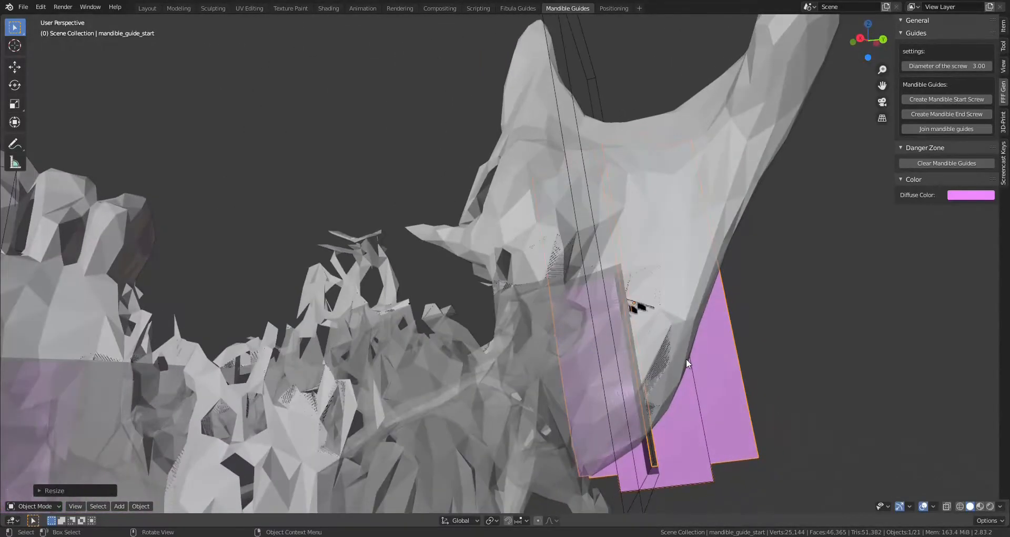
key(g)
key(z)
key(z)
click(689, 354)
key(h)
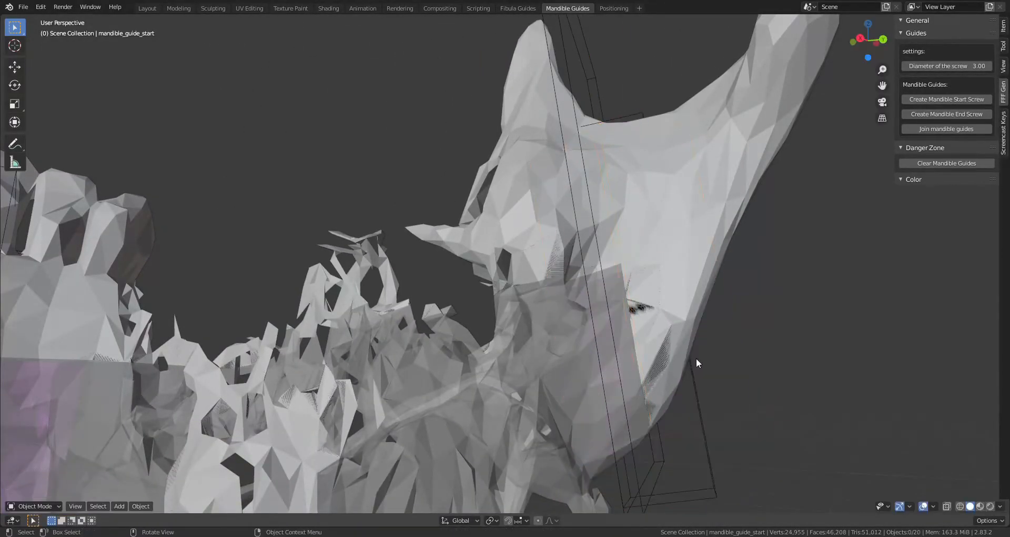
key(alt+h)
key(g)
key(z)
key(z)
click(701, 340)
Step: Lower the start guide's union block slightly and shift its slot cutter upward, each along its local Z axis
click(706, 445)
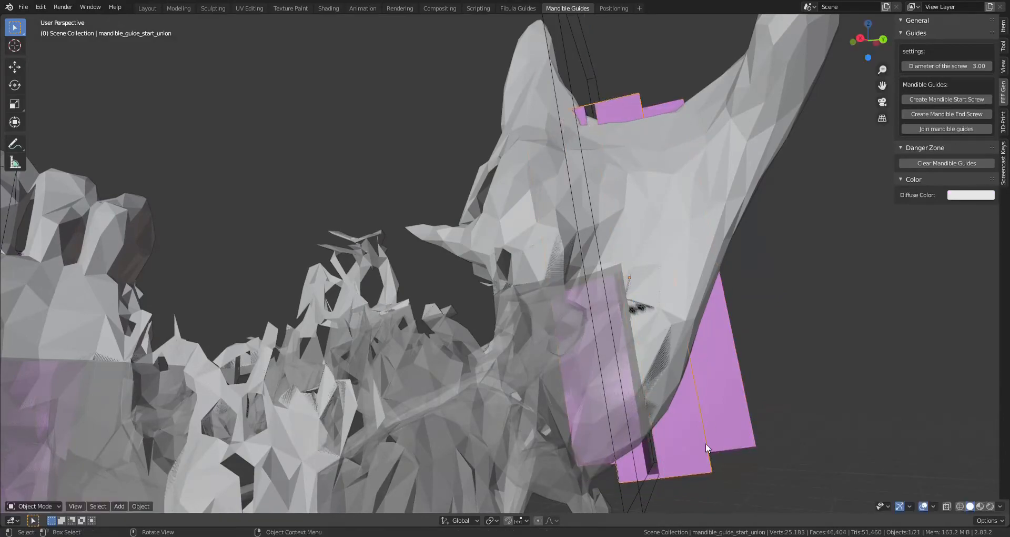
click(646, 501)
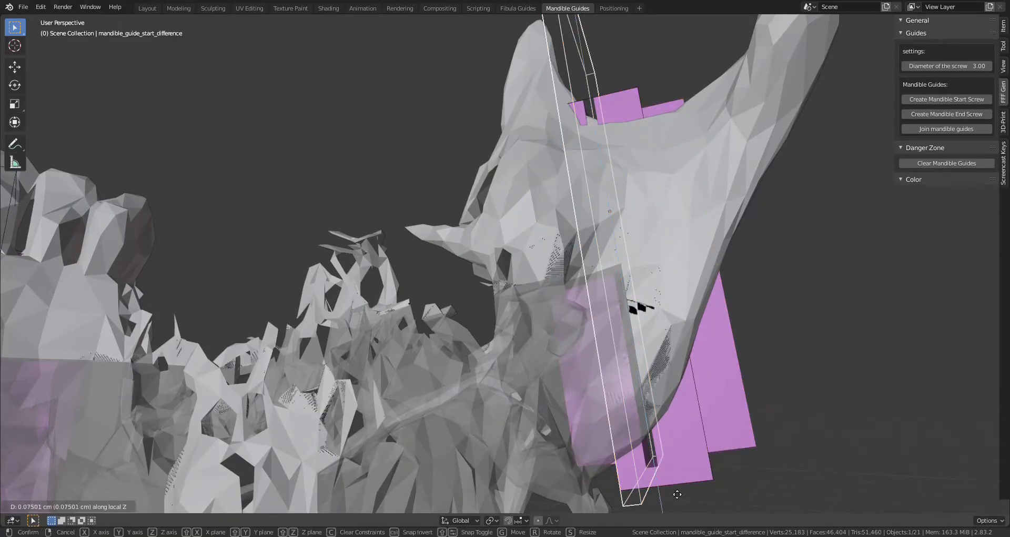
middle_drag(646, 501, 467, 327)
Step: Select the start guide piece against the bone and rotate it around its local Z axis
click(475, 352)
key(r)
key(z)
key(z)
click(493, 388)
Step: Reposition the selected start guide piece and refine its rotation, finishing around its local Z axis
key(g)
click(493, 394)
key(r)
click(605, 338)
key(r)
key(z)
key(z)
click(716, 295)
Step: Select the neighbouring part of the start guide assembly and move it along its local Z axis
click(452, 427)
middle_drag(489, 432, 460, 270)
key(g)
key(z)
key(z)
click(500, 429)
Step: In the mandible start guide's mesh, bevel the lower outer edge with 7 segments and a width of about 0.8 cm
click(617, 334)
key(Tab)
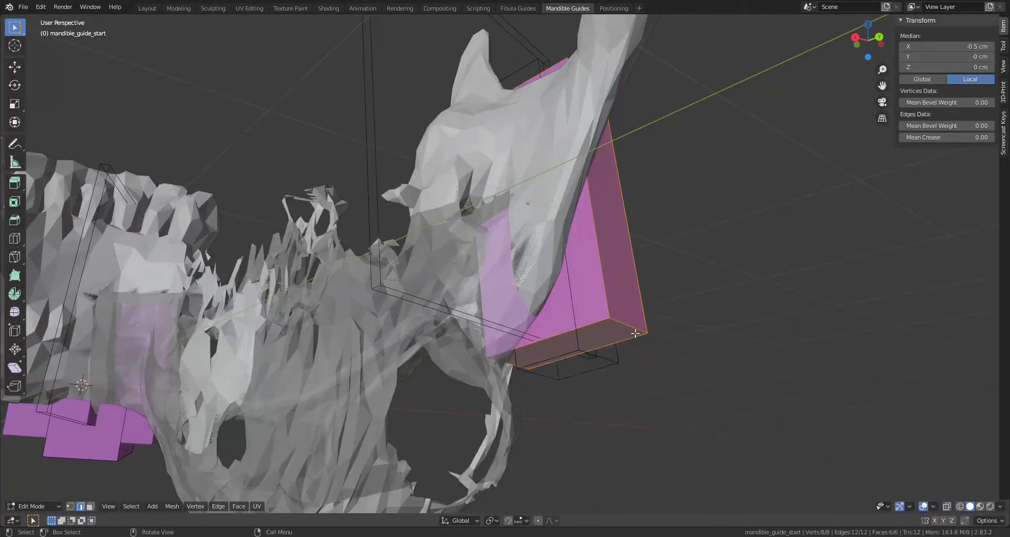
click(636, 333)
key(ctrl+b)
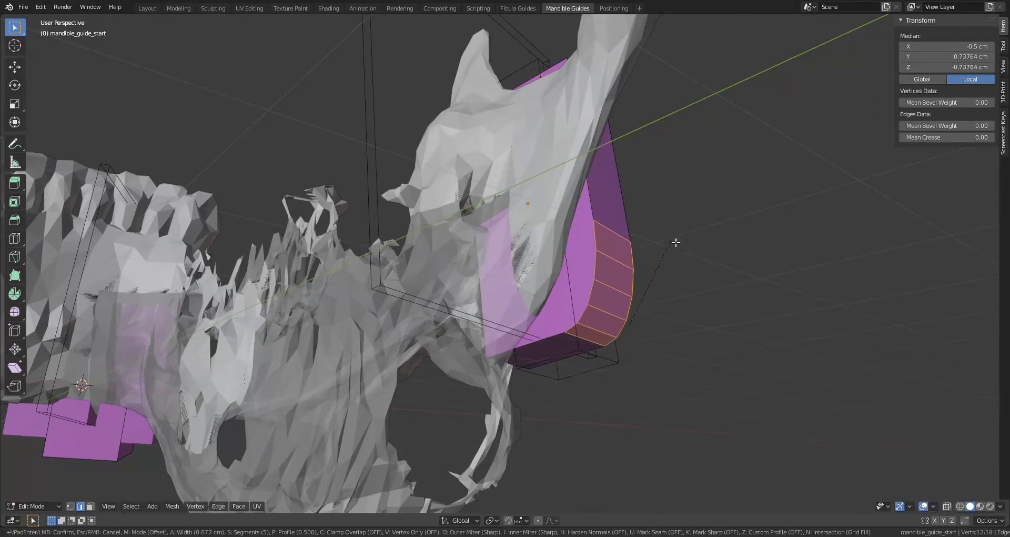
key(Escape)
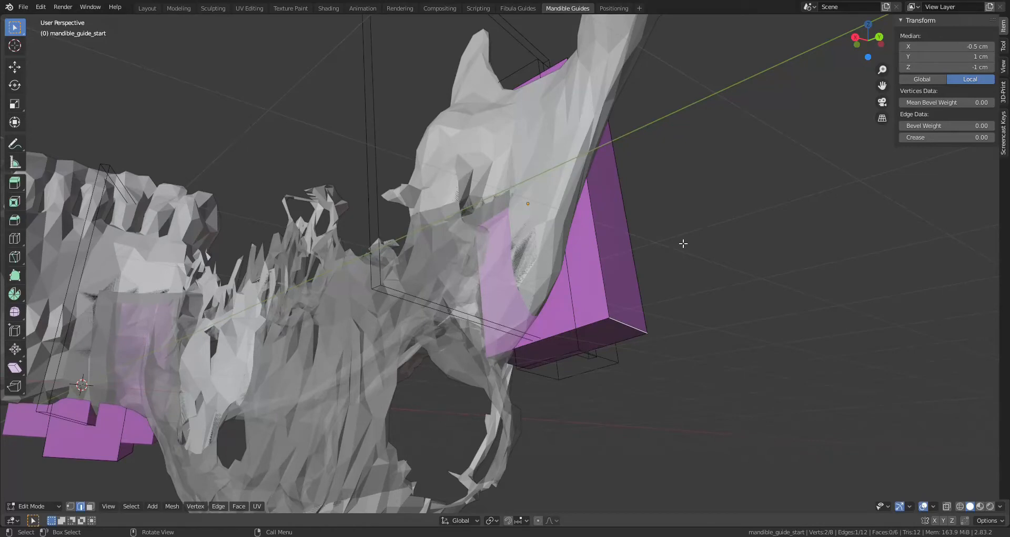
key(ctrl+b)
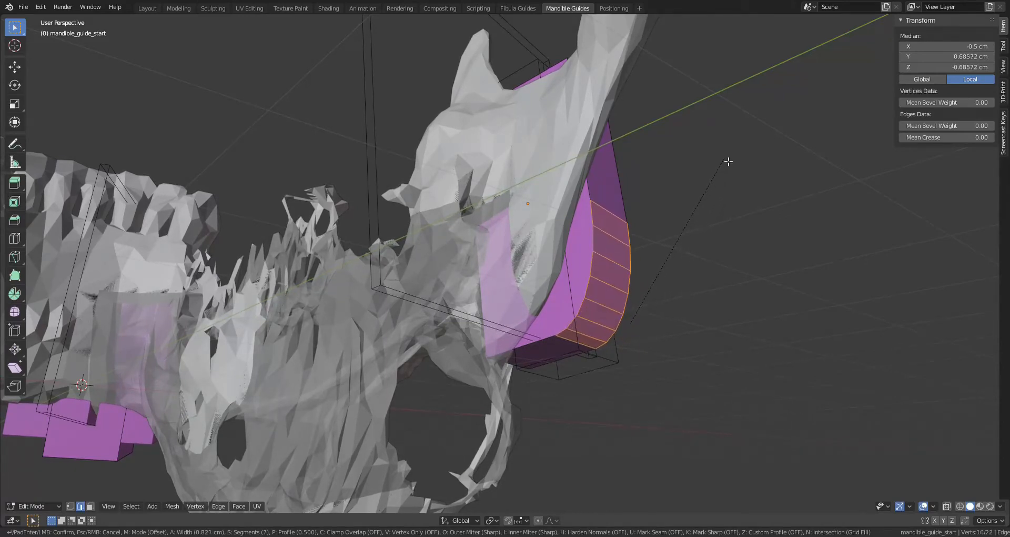
click(731, 158)
Step: Finish editing the guide mesh, select the start guide's union block and adjust it along its local Z axis
middle_drag(677, 287, 484, 231)
click(523, 301)
key(Tab)
scroll(535, 235, up, 1)
click(455, 285)
key(Tab)
click(442, 256)
key(g)
key(z)
key(z)
click(475, 238)
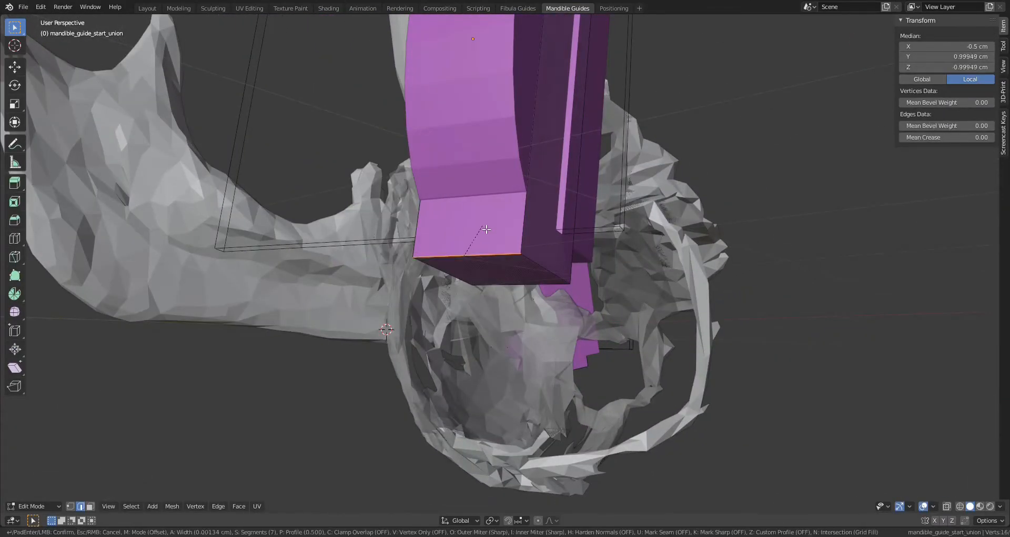
Step: Bevel the union block's lower outer edge with 7 segments and return to Object Mode
click(546, 210)
middle_drag(545, 209, 535, 232)
key(Tab)
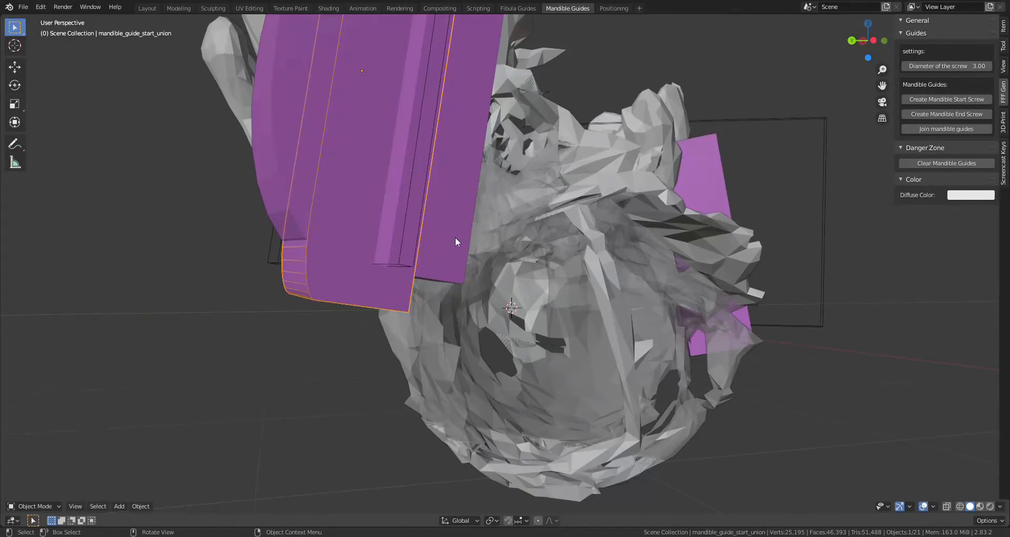
Step: Select the mandible start guide and shift it about 0.15 cm in the negative direction along its local Y axis
mouse_move(481, 232)
middle_down()
mouse_move(456, 239)
mouse_move(471, 238)
middle_up()
middle_drag(399, 190, 352, 248)
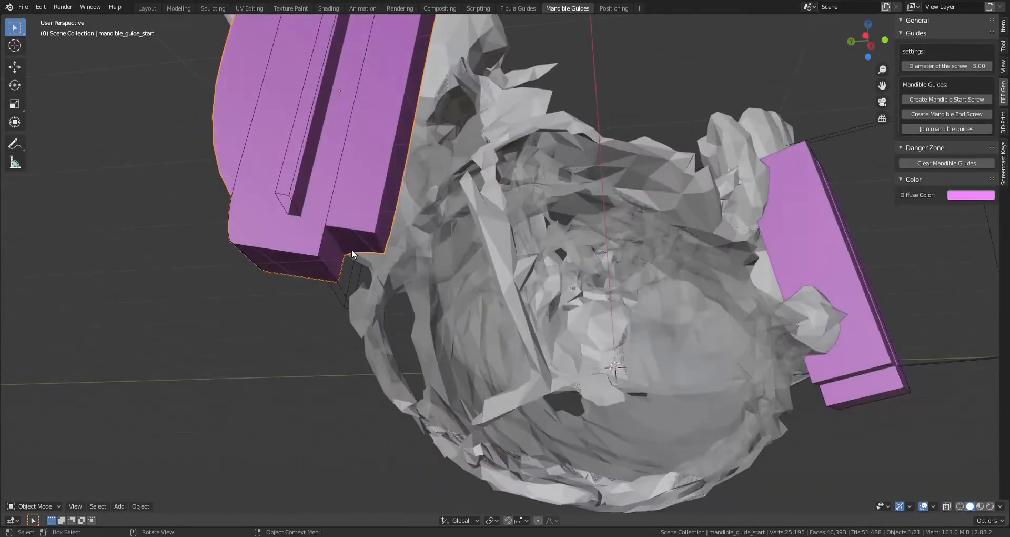
scroll(352, 248, up, 5)
middle_drag(434, 293, 436, 351)
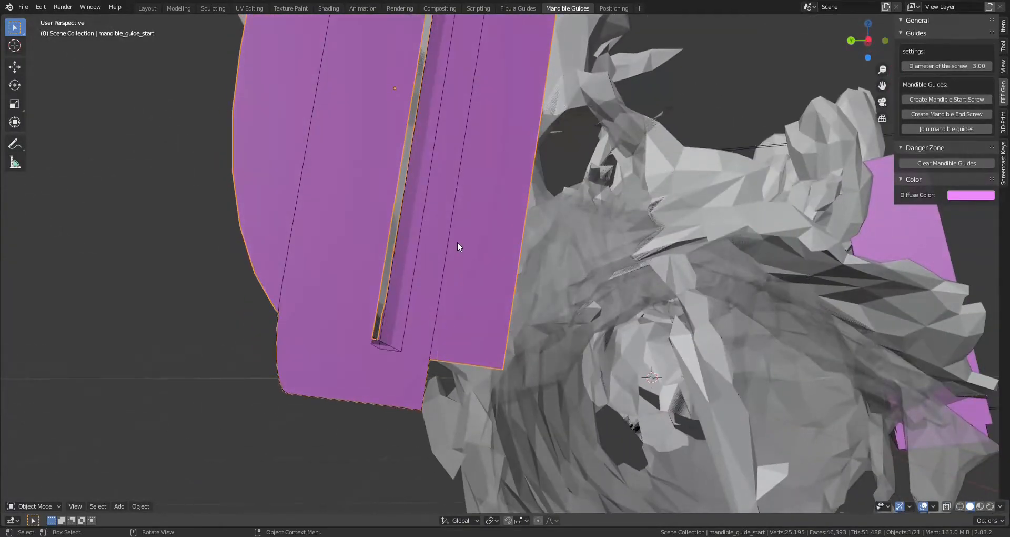
shift+middle_drag(457, 242, 460, 352)
scroll(460, 351, down, 3)
shift+middle_drag(462, 276, 463, 326)
middle_drag(463, 326, 431, 331)
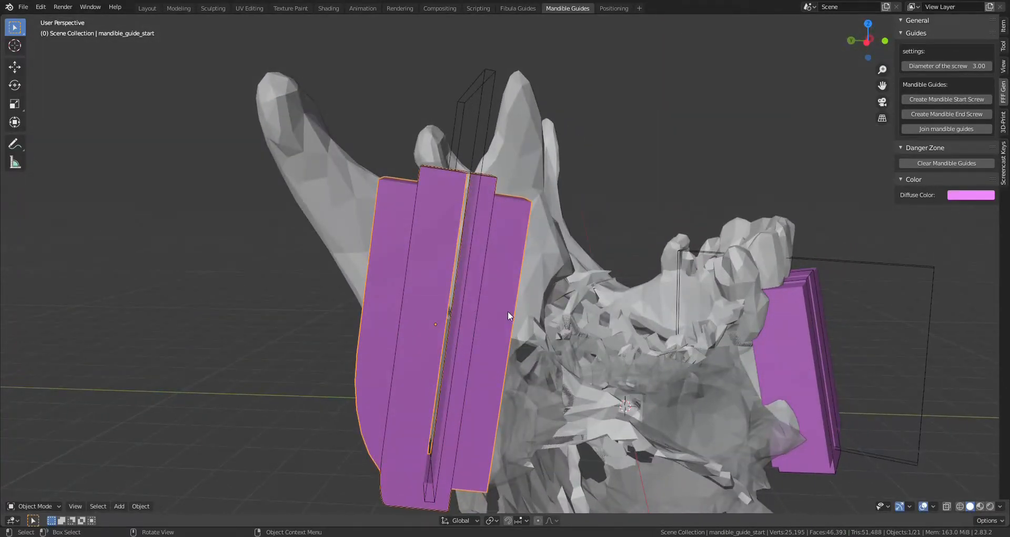
middle_drag(513, 309, 490, 380)
key(g)
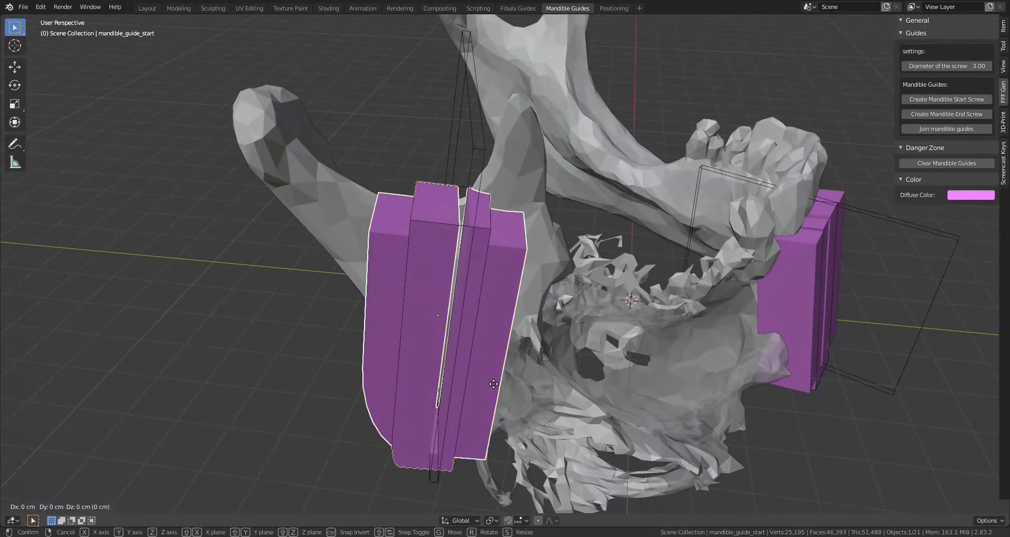
right_click(494, 384)
key(g)
key(y)
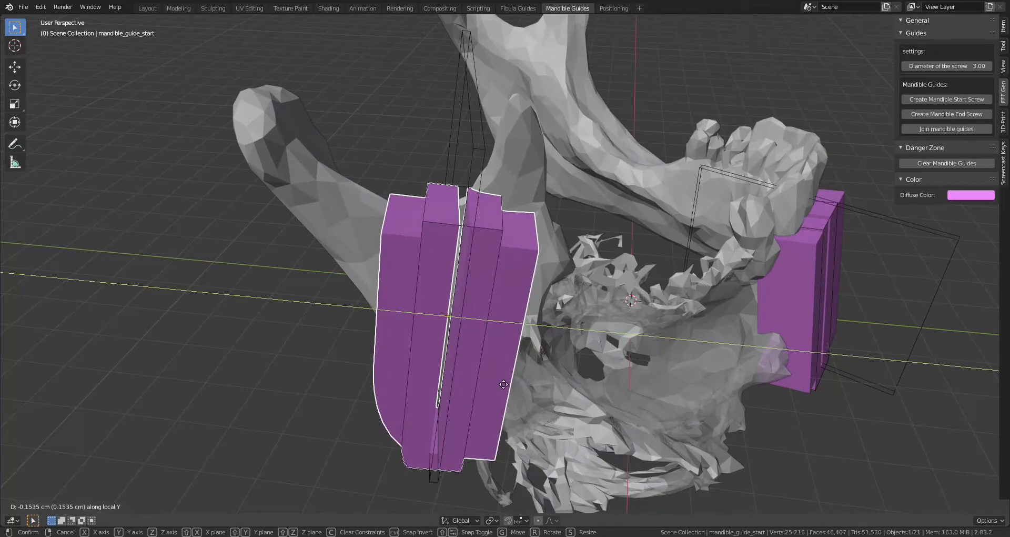
click(501, 383)
Step: Shift the mandible start guide along its local X axis against the bone, finishing with a move of about 0.03 cm
middle_drag(499, 382, 692, 331)
key(g)
key(x)
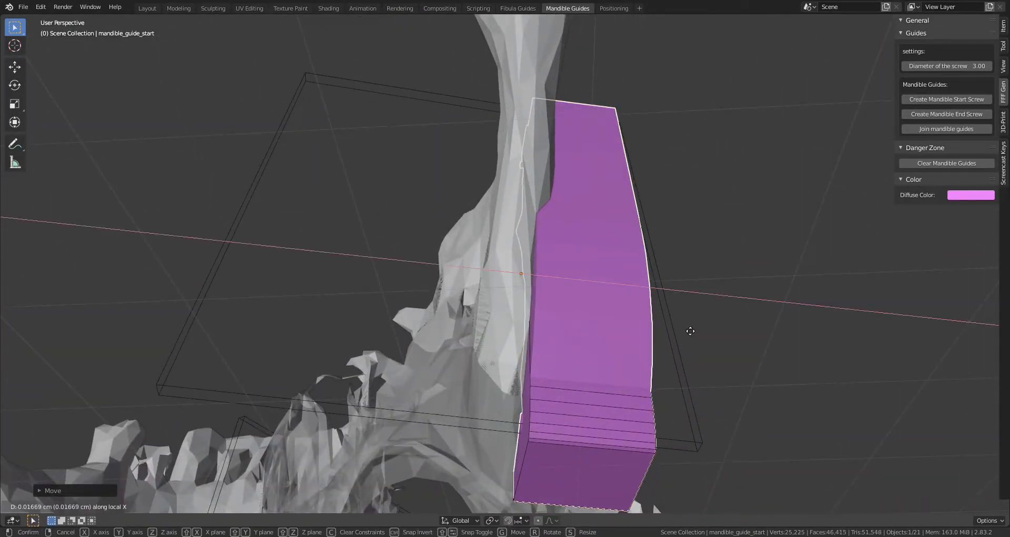
click(680, 319)
middle_drag(680, 320, 539, 322)
scroll(601, 265, down, 5)
scroll(553, 331, up, 2)
scroll(541, 321, up, 1)
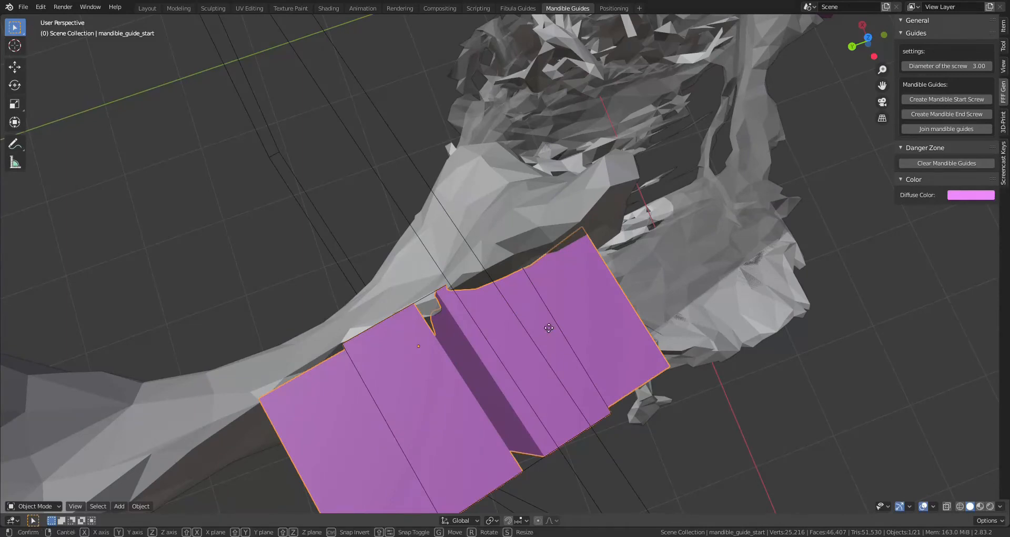
key(g)
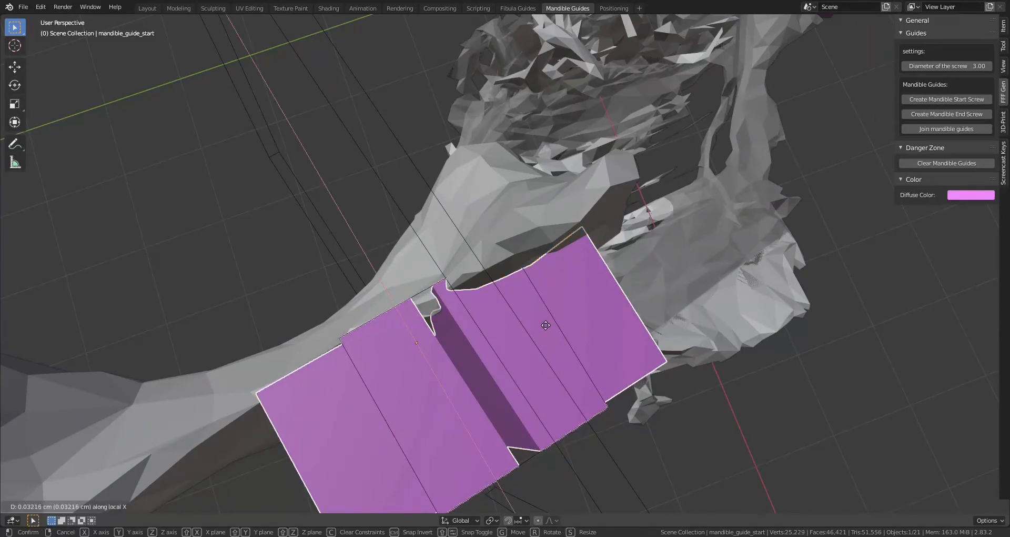
click(545, 325)
Step: Measure the start guide's thickness from above near its rear end, and delete the measurement
middle_drag(535, 311, 86, 288)
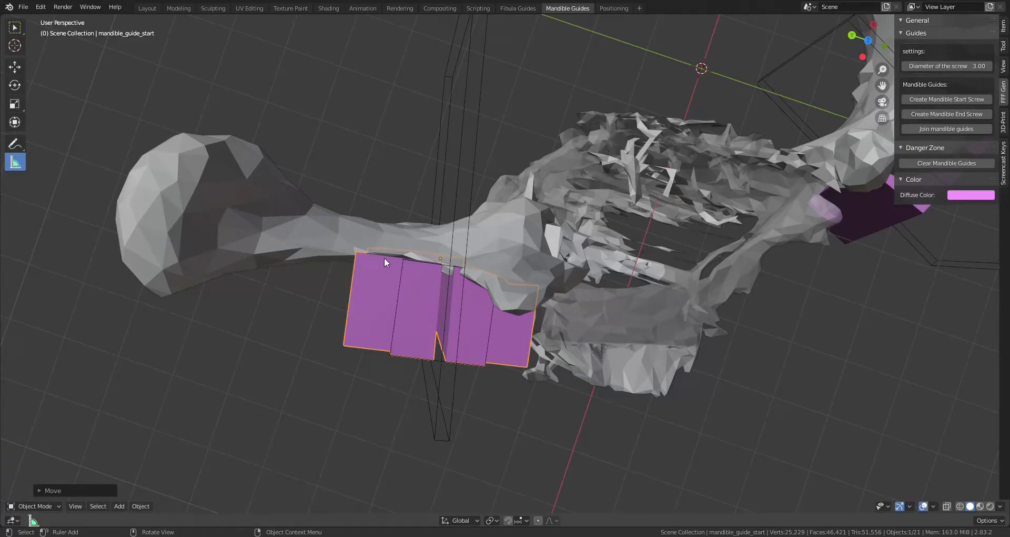
drag(385, 257, 382, 351)
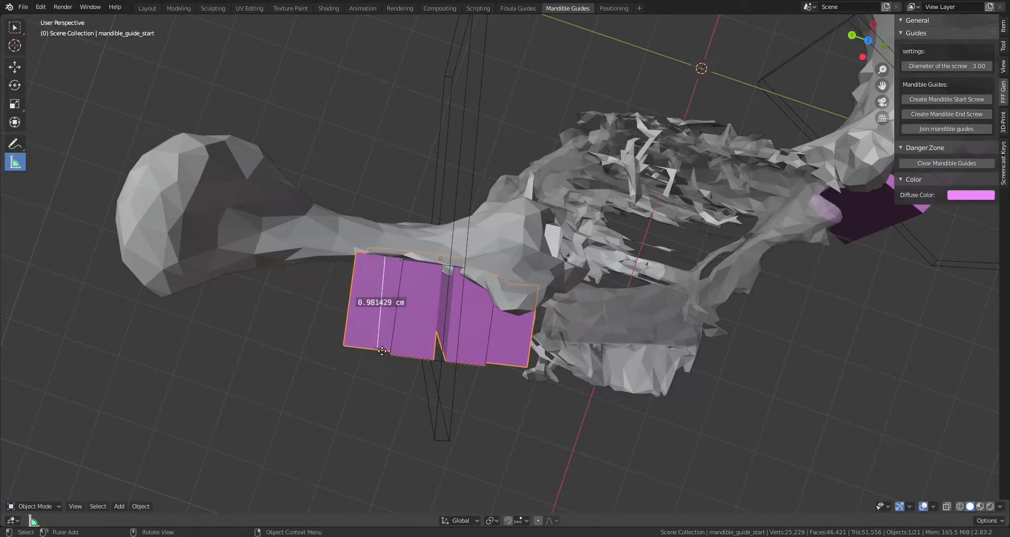
key(Delete)
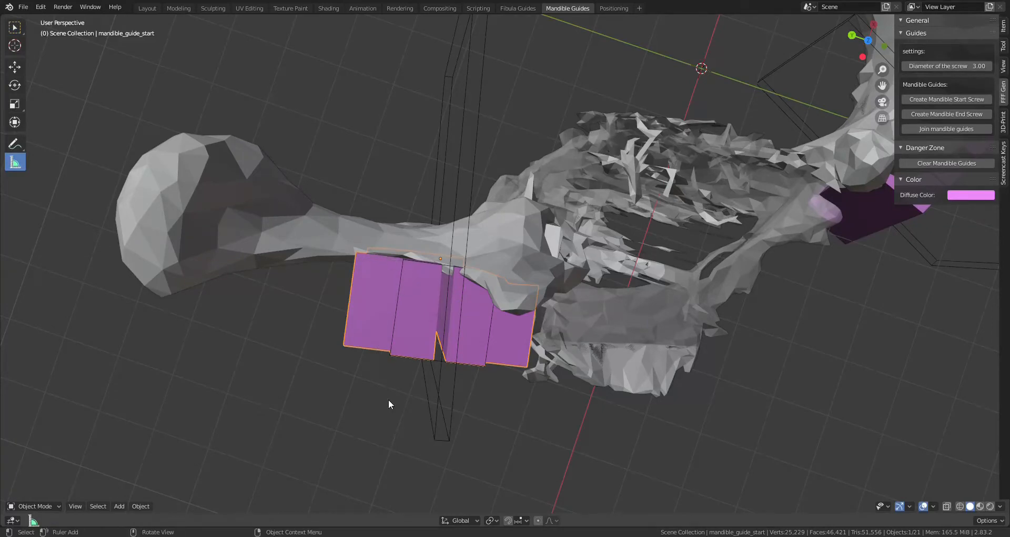
Step: Thin the mandible start guide by scaling it to about 0.79 along its local X axis
middle_drag(389, 403, 542, 390)
key(g)
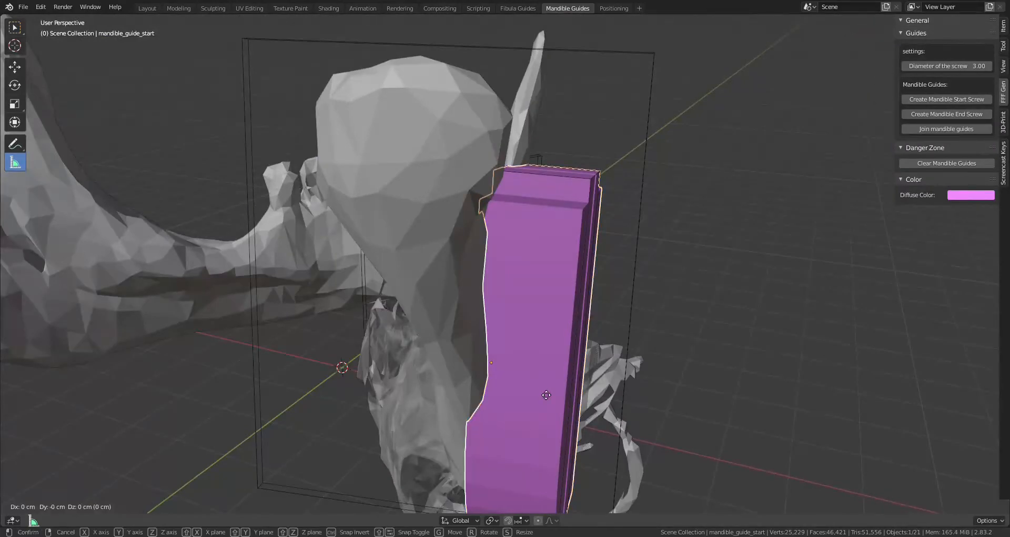
right_click(545, 393)
key(s)
key(x)
key(x)
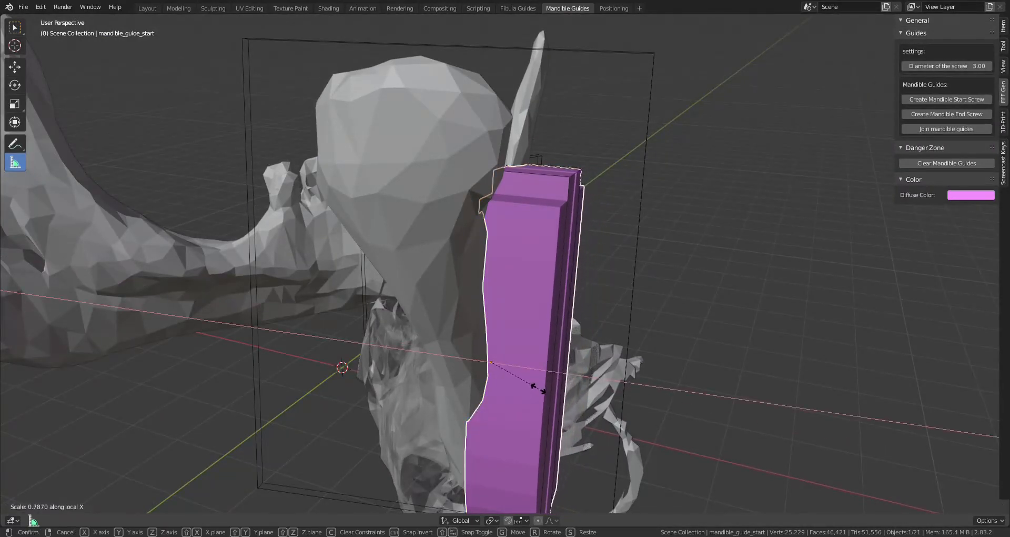
click(540, 387)
Step: Select the start guide's union block and move it about 0.075 cm along its local Y axis
middle_drag(540, 387, 413, 156)
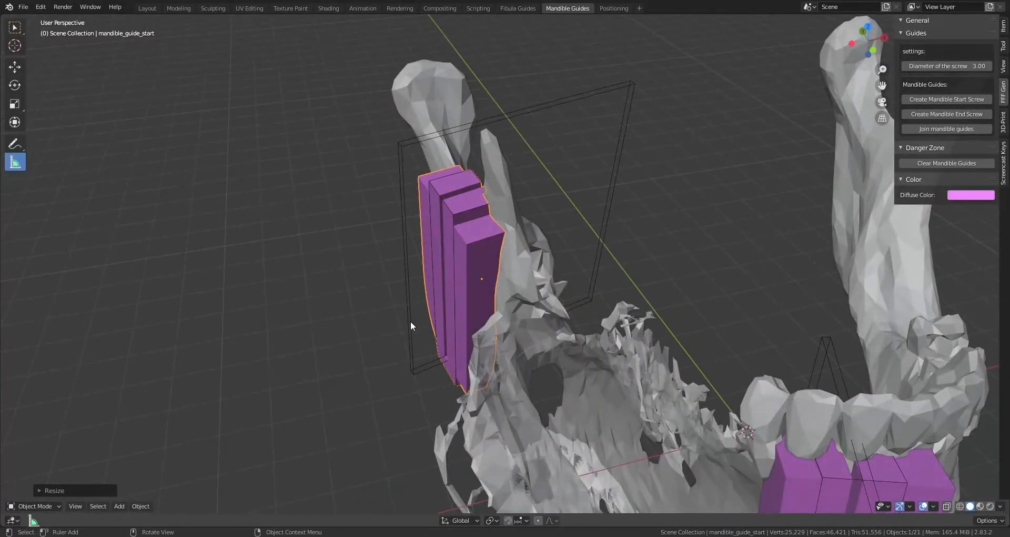
middle_drag(414, 275, 626, 309)
scroll(480, 275, up, 2)
middle_drag(480, 275, 556, 211)
key(g)
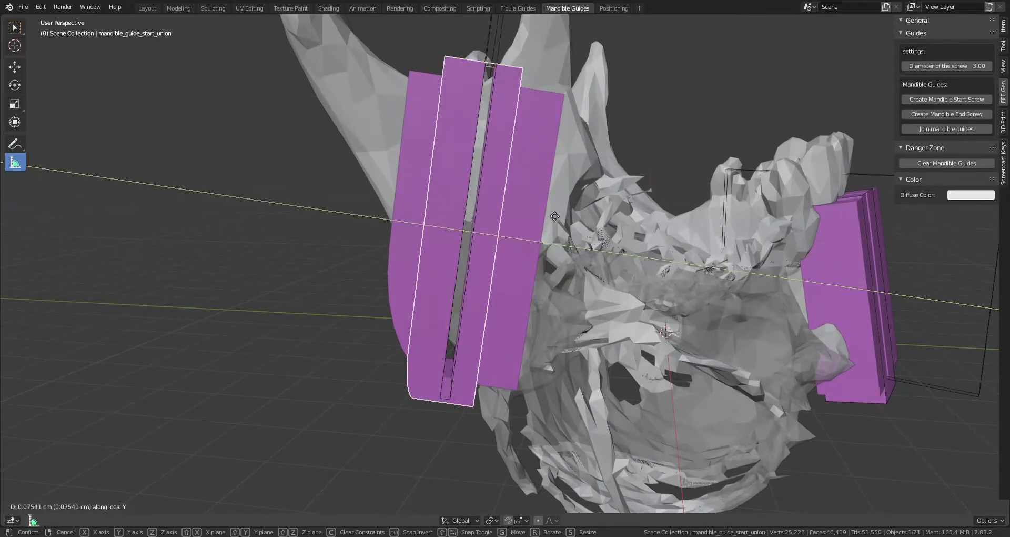
click(554, 216)
Step: Try scaling the start guide's union block to about 0.88 along its local X axis
middle_drag(549, 210, 693, 222)
scroll(619, 206, down, 3)
middle_drag(622, 210, 613, 269)
scroll(585, 278, up, 2)
scroll(614, 268, up, 1)
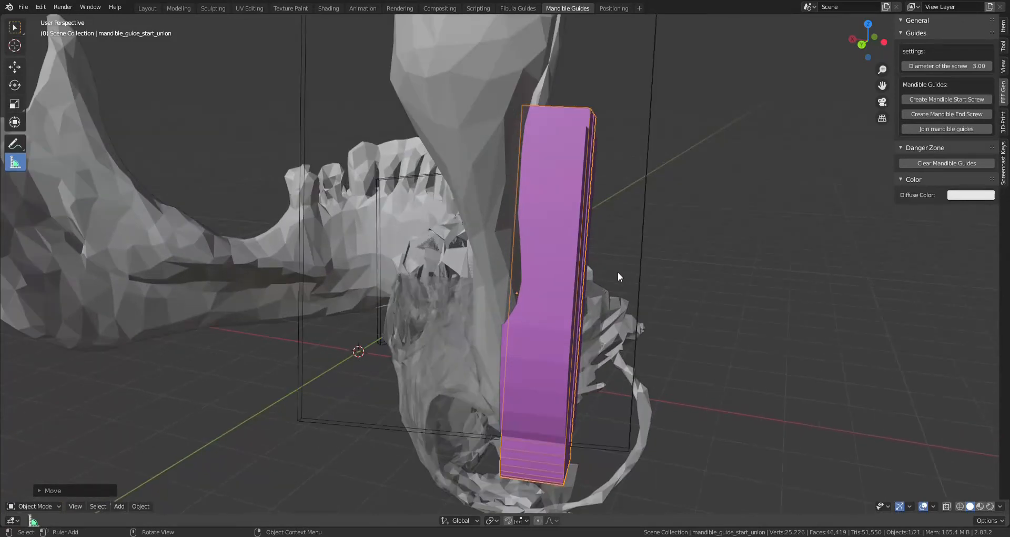
key(s)
key(x)
key(x)
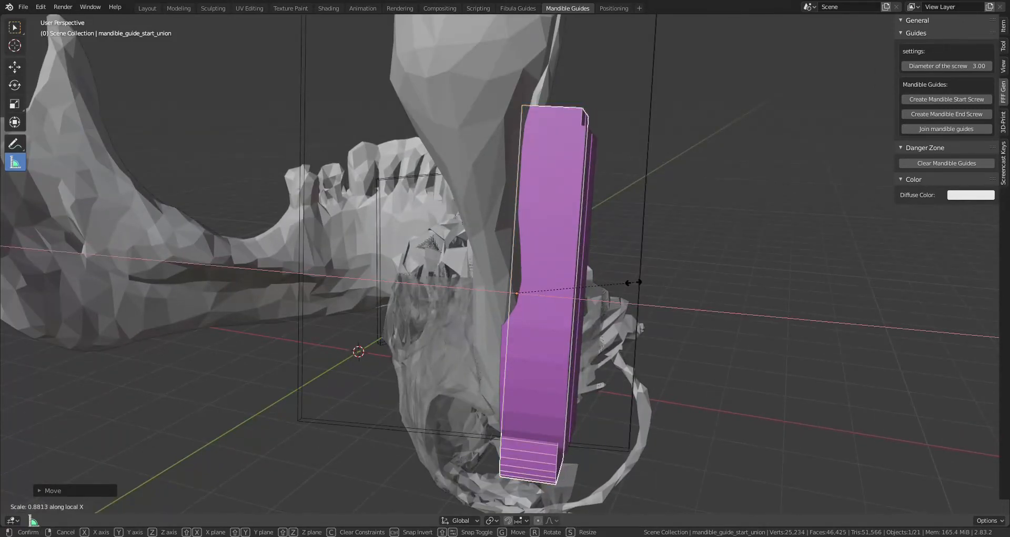
click(631, 282)
Step: Undo the union block's scaling along local X
middle_drag(631, 282, 598, 273)
scroll(583, 280, up, 2)
click(579, 266)
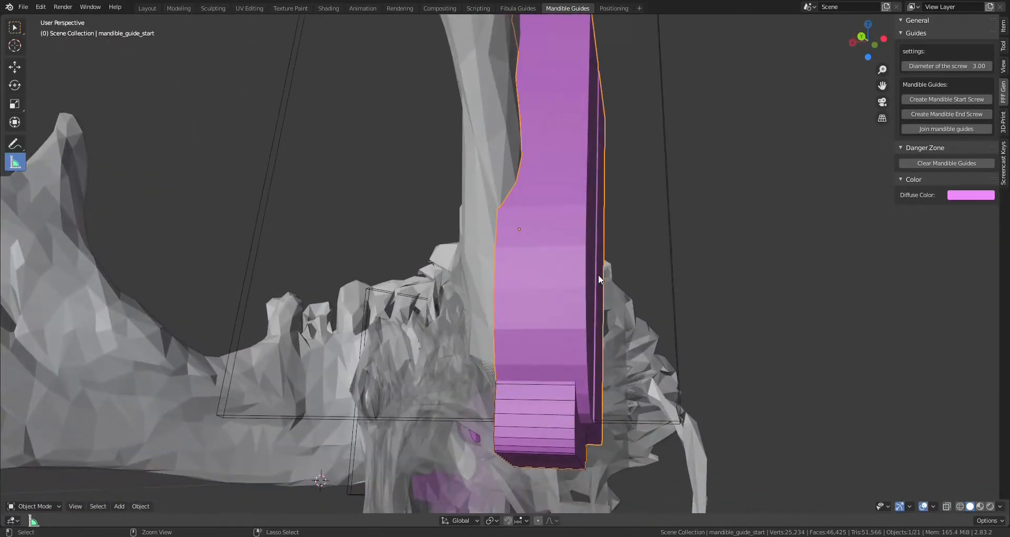
ctrl+click(598, 274)
key(ctrl+z)
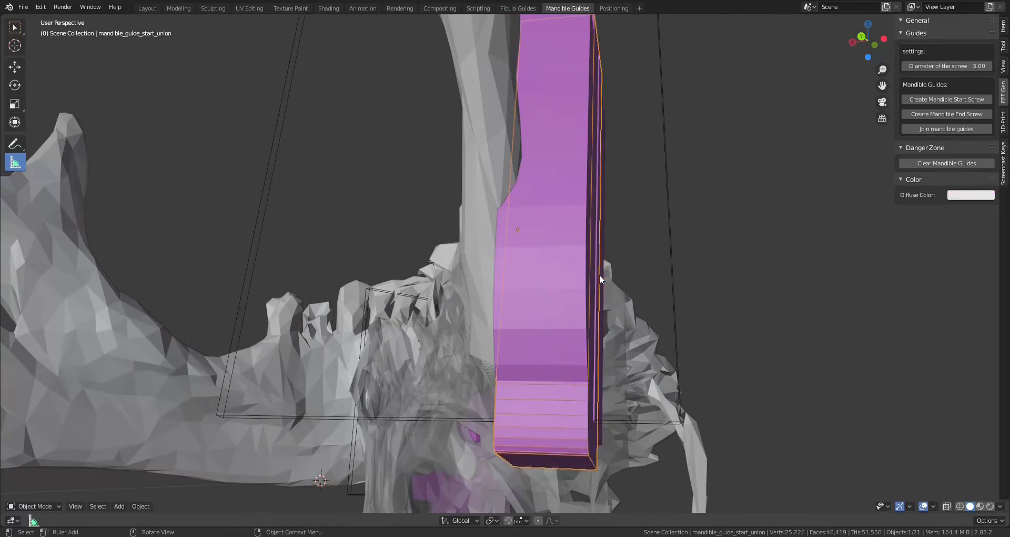
Step: Select the mandible start guide and scale it down slightly along its local X axis
middle_drag(599, 273, 595, 305)
click(543, 298)
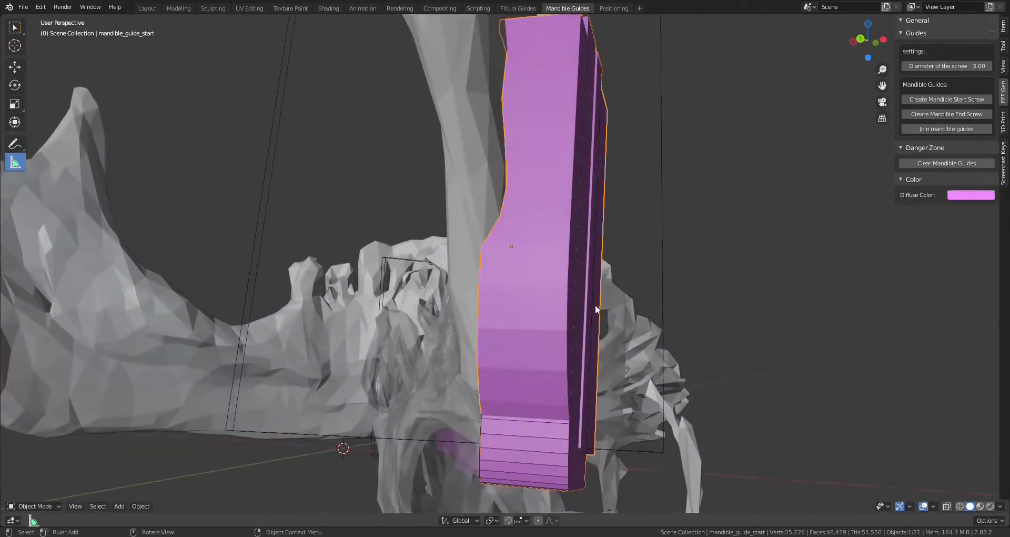
key(s)
key(x)
key(x)
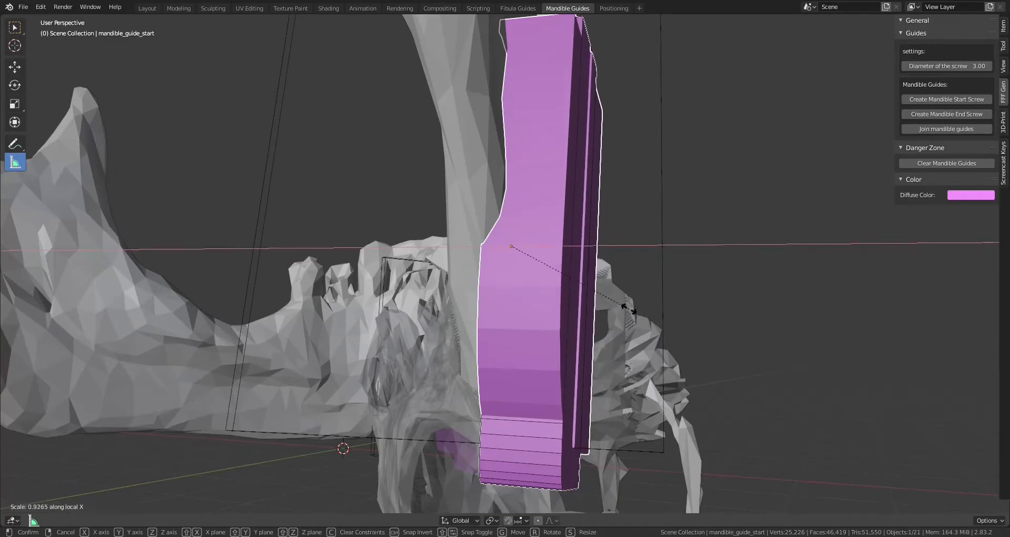
click(618, 304)
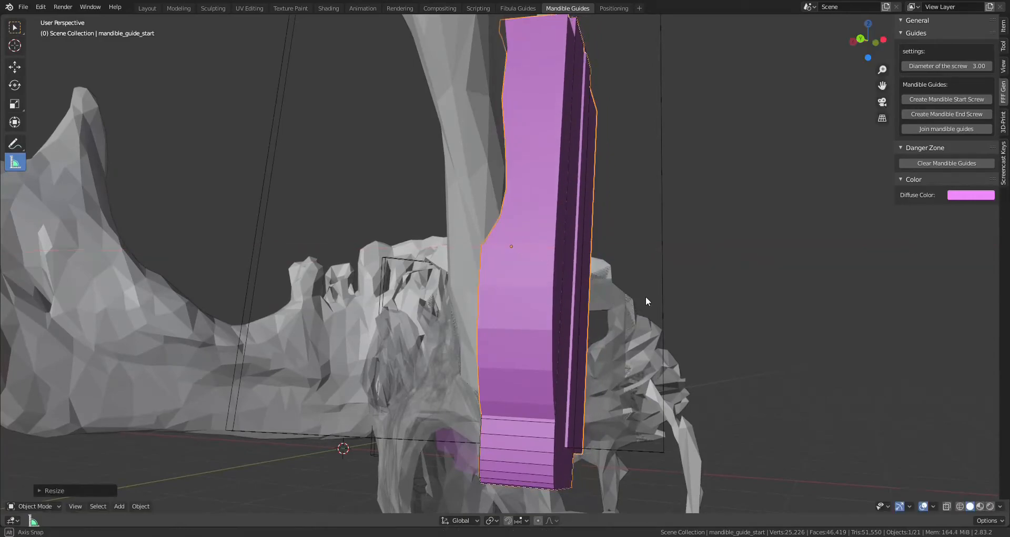
Step: Measure the start guide's thickness from above where it meets the bone near its front end, and delete the measurement
middle_drag(646, 296, 585, 284)
middle_drag(322, 142, 66, 162)
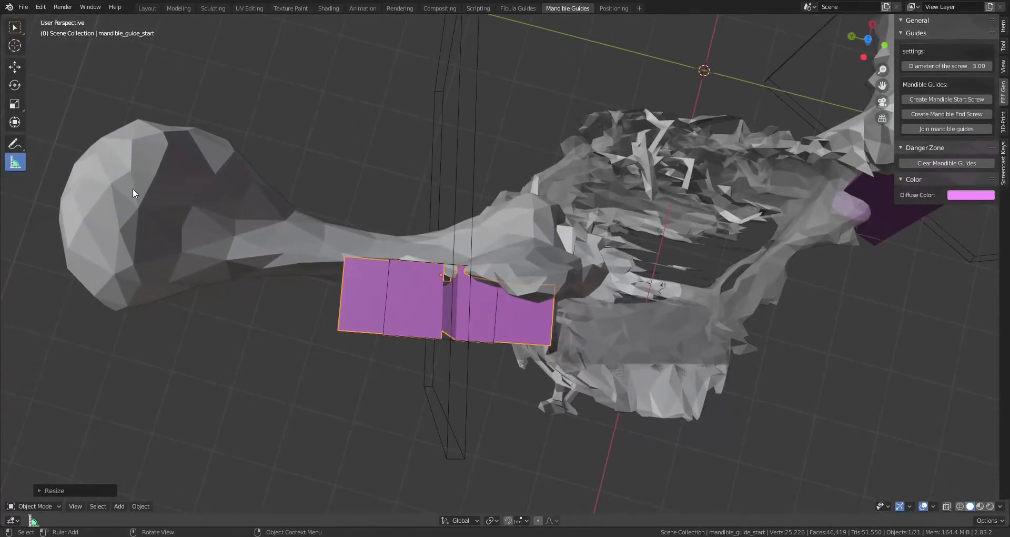
drag(535, 292, 531, 342)
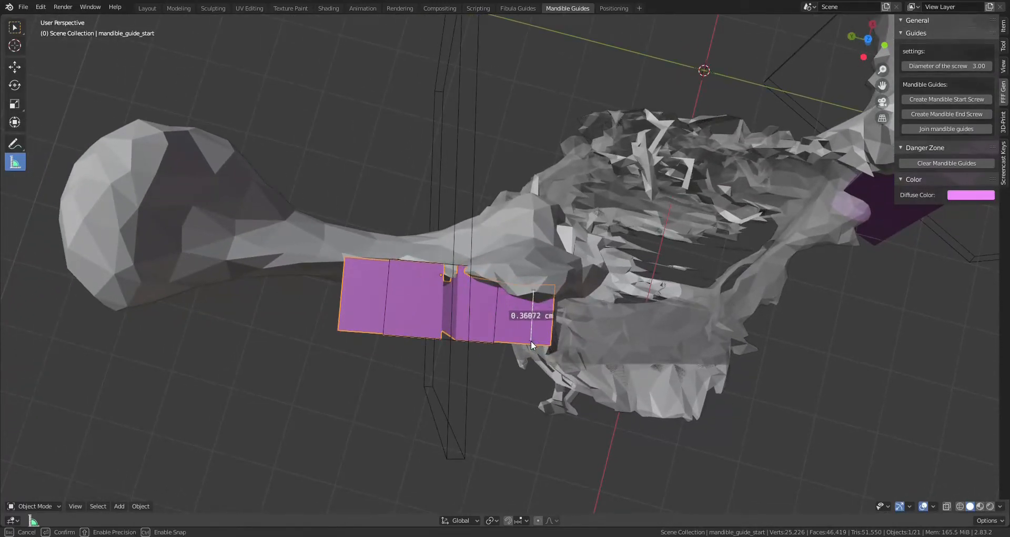
key(Delete)
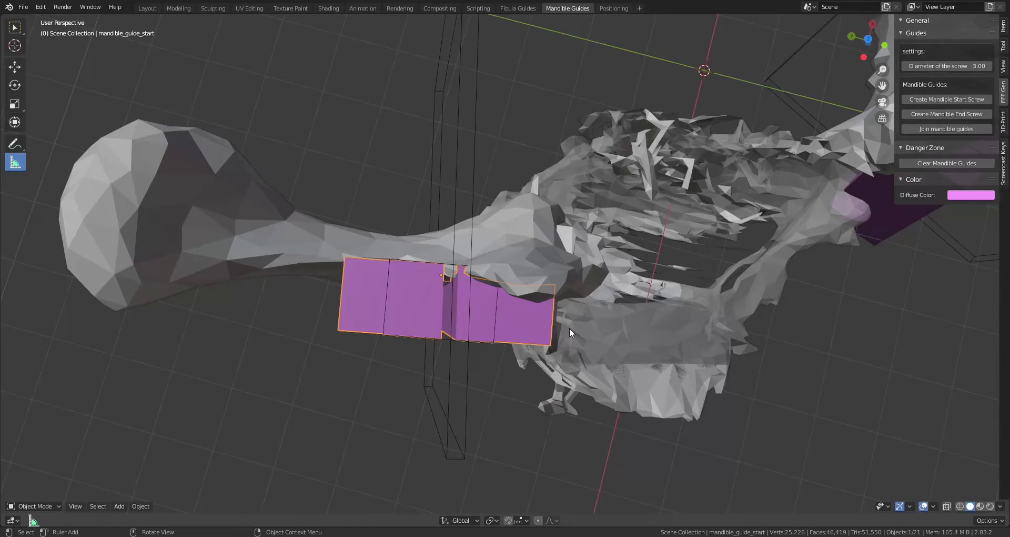
Step: Thicken the start guide by scaling it to about 1.12 along its local X axis, and deselect it
middle_drag(569, 328, 524, 317)
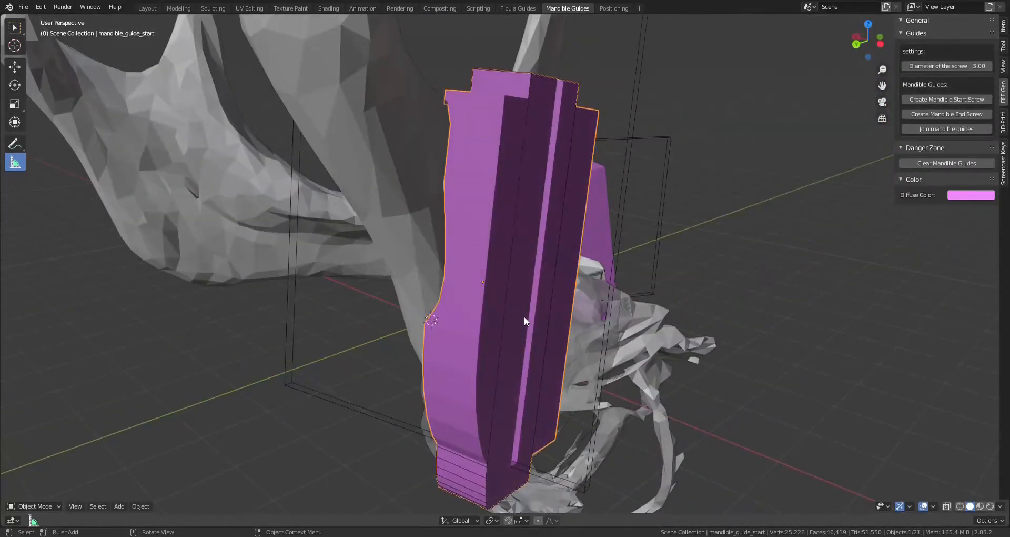
key(s)
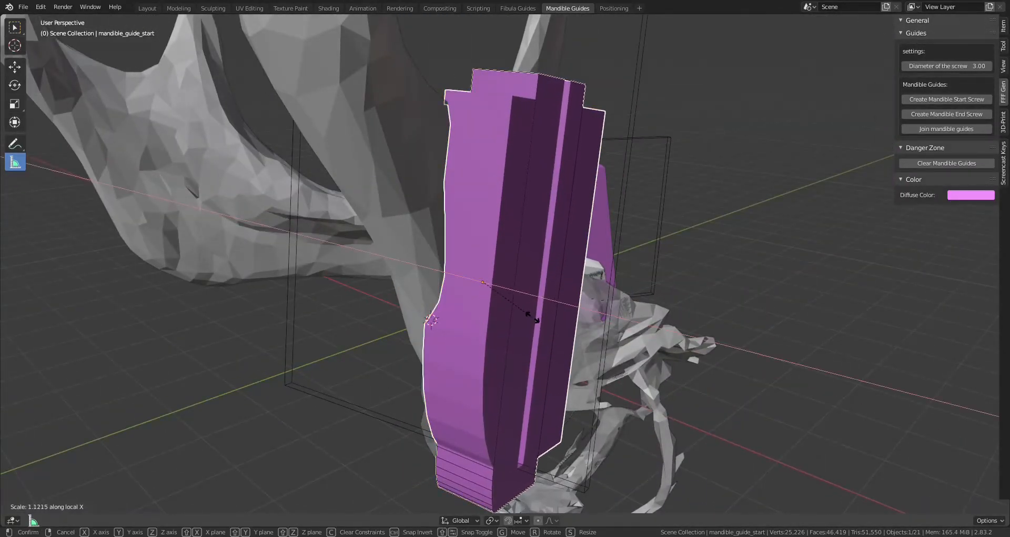
click(532, 317)
middle_drag(532, 317, 493, 334)
click(494, 334)
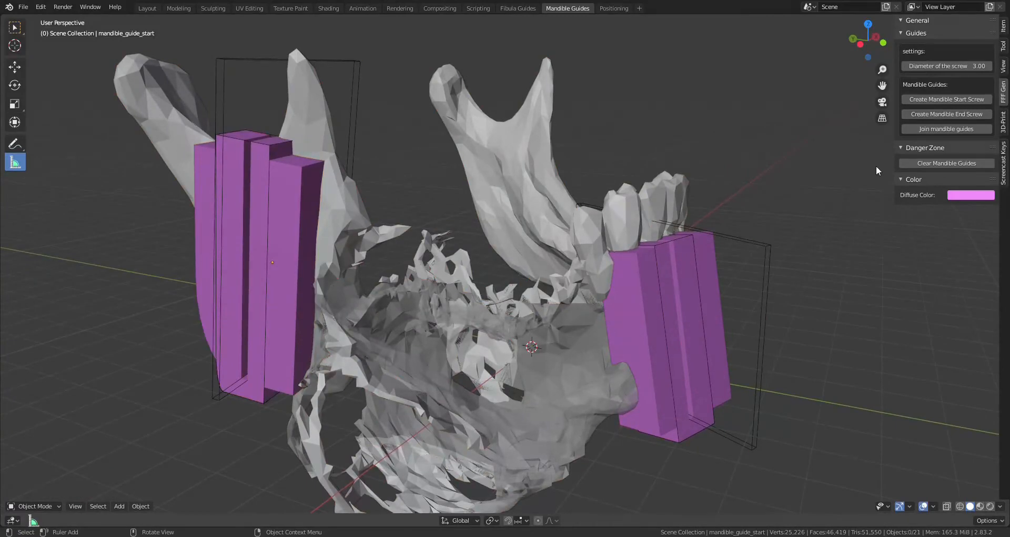
Step: Create a mandible start screw hole and move it about 1.58 cm to the upper front part of the start guide
middle_drag(494, 181, 535, 176)
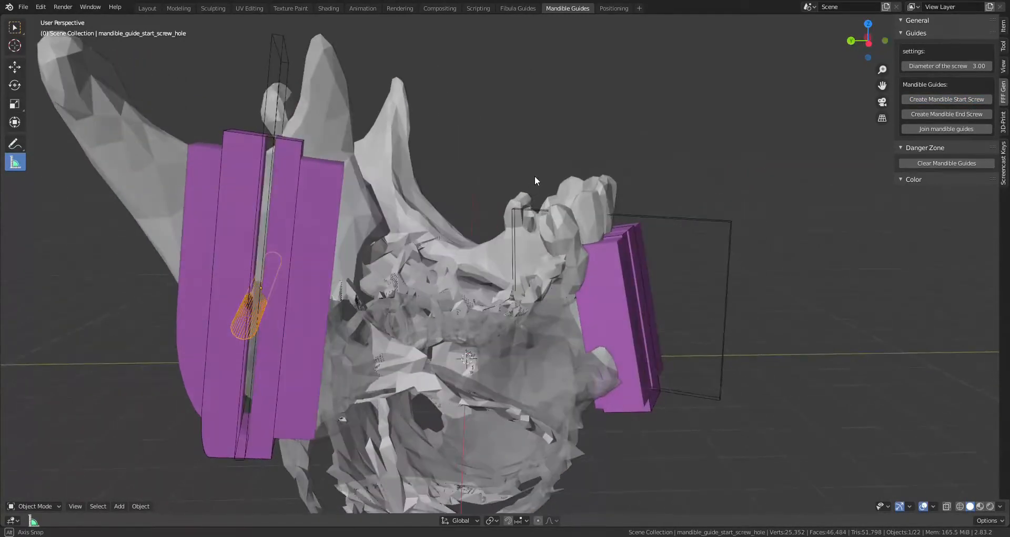
middle_drag(413, 242, 422, 232)
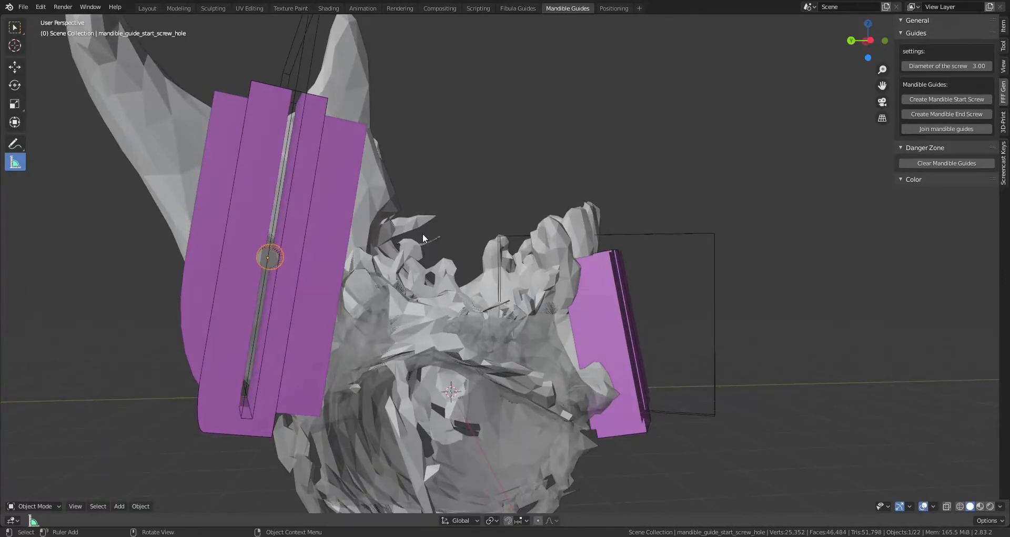
key(g)
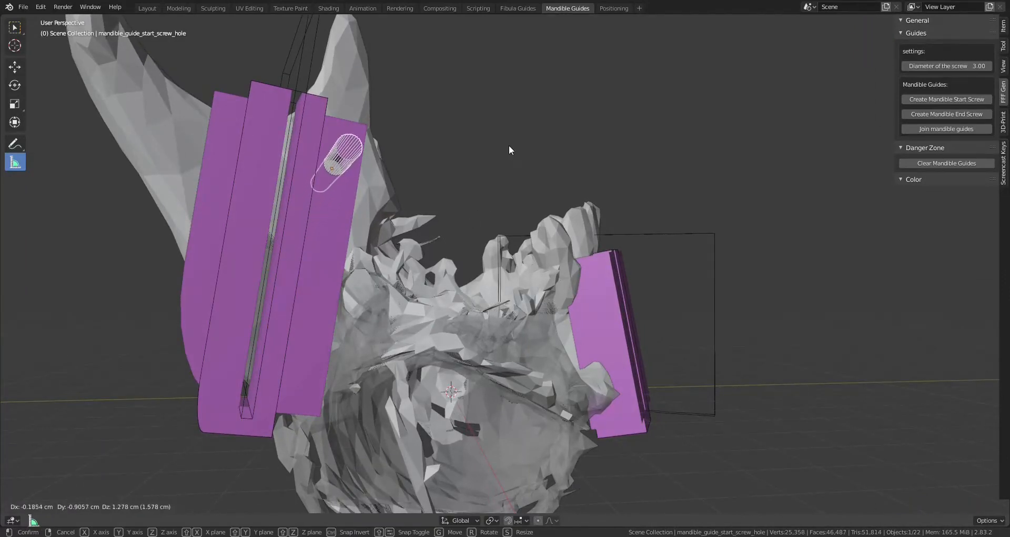
click(509, 146)
middle_drag(474, 195, 446, 243)
key(g)
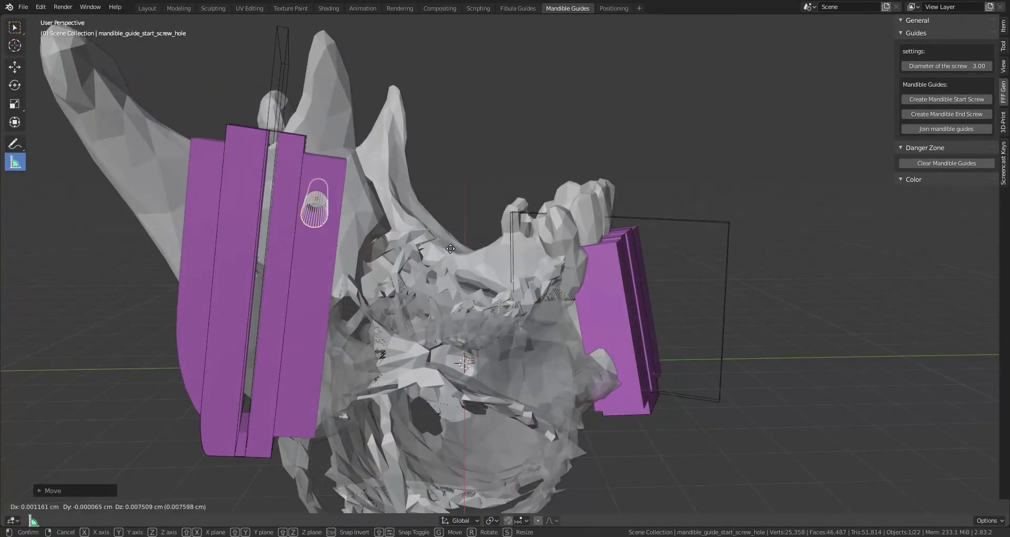
click(440, 245)
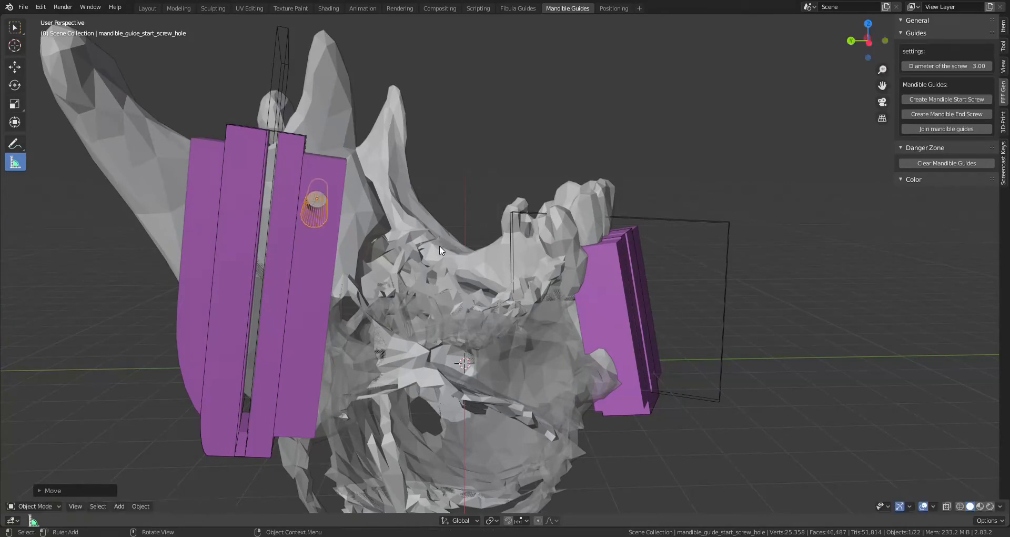
middle_drag(440, 245, 316, 254)
middle_drag(405, 243, 414, 242)
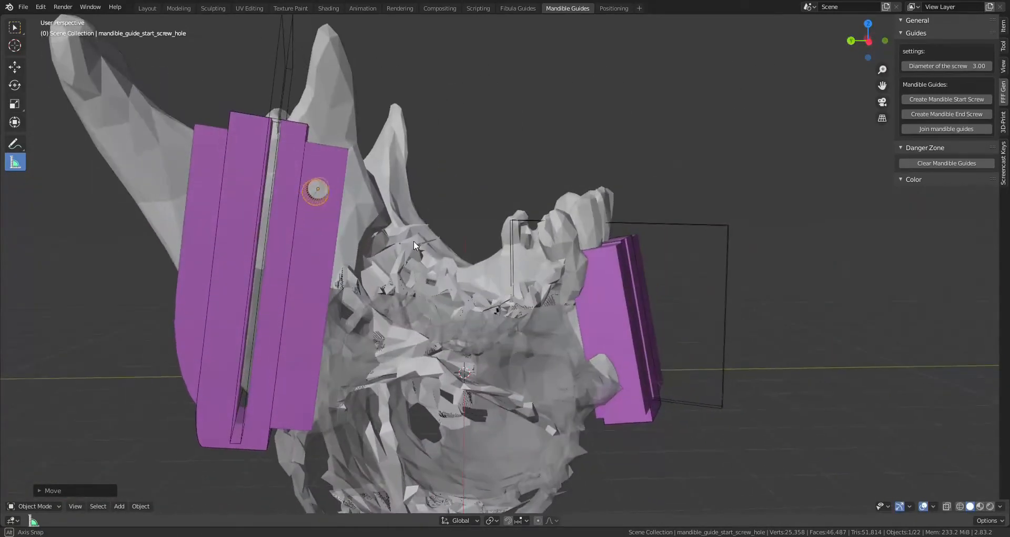
Step: Create a second mandible start screw hole and place it below the first one on the start guide's front flange
click(966, 100)
middle_drag(622, 263, 465, 258)
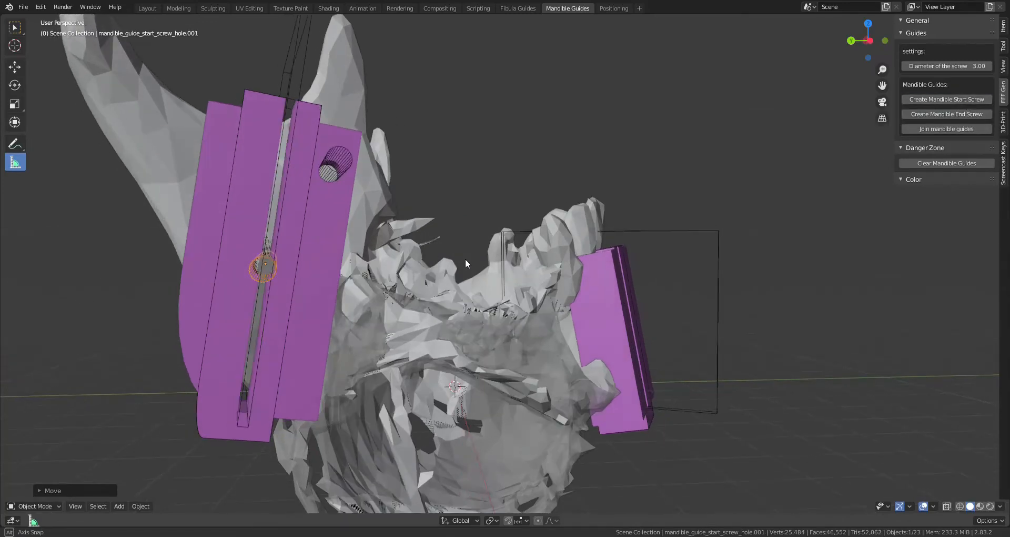
key(g)
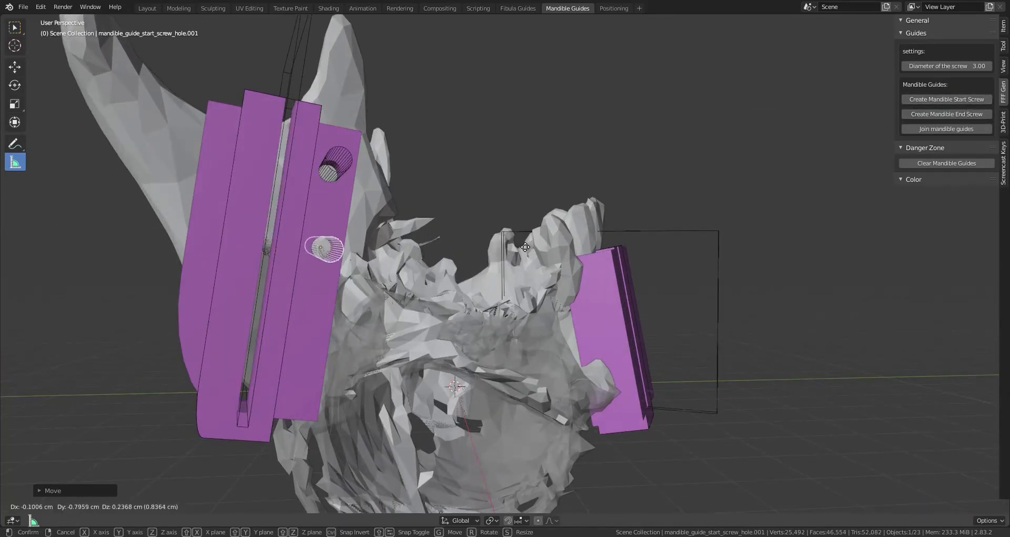
click(525, 256)
middle_drag(525, 257, 518, 265)
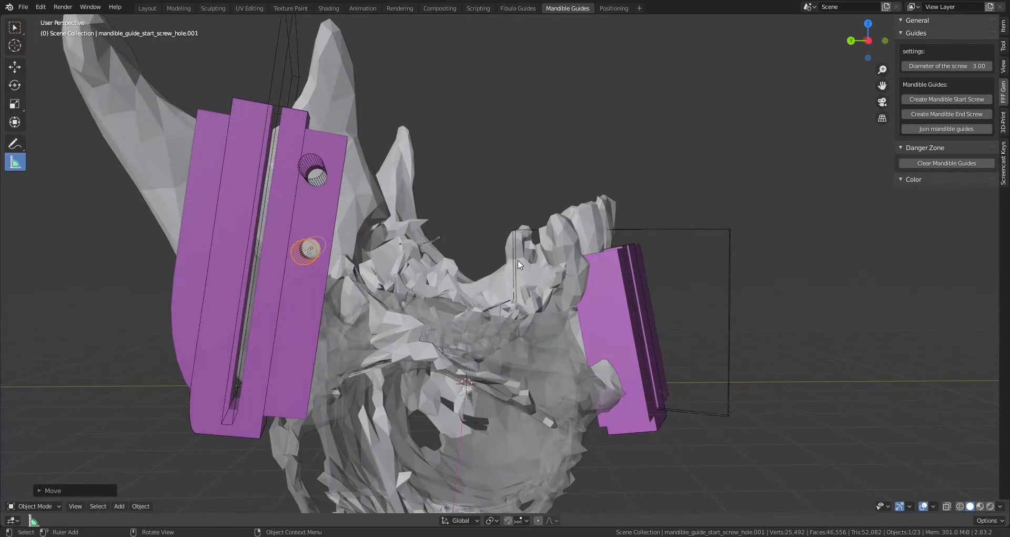
key(g)
click(519, 261)
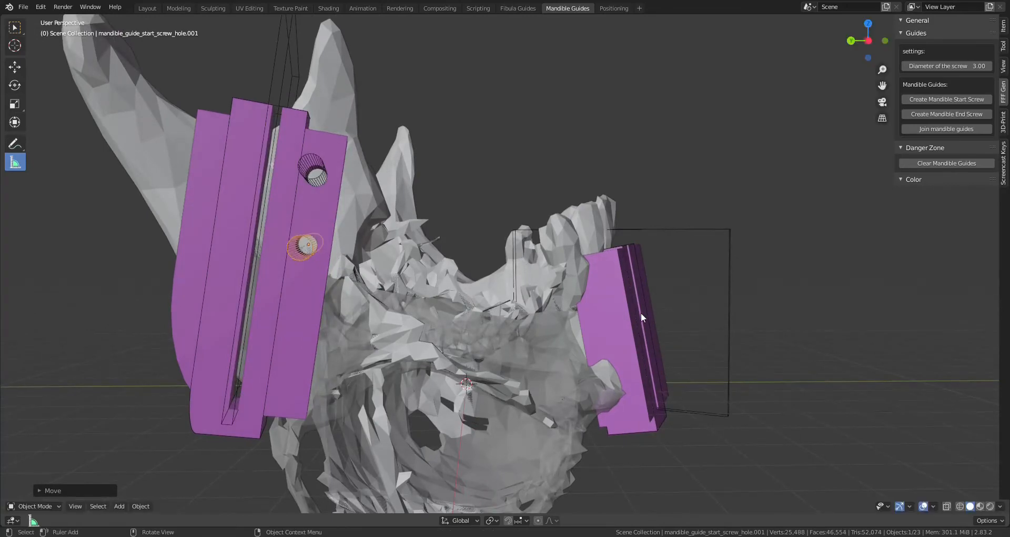
Step: Create a mandible end screw hole and place it near the top of the end guide's flange facing the resection area
middle_drag(514, 315, 456, 320)
middle_drag(621, 327, 611, 295)
click(948, 114)
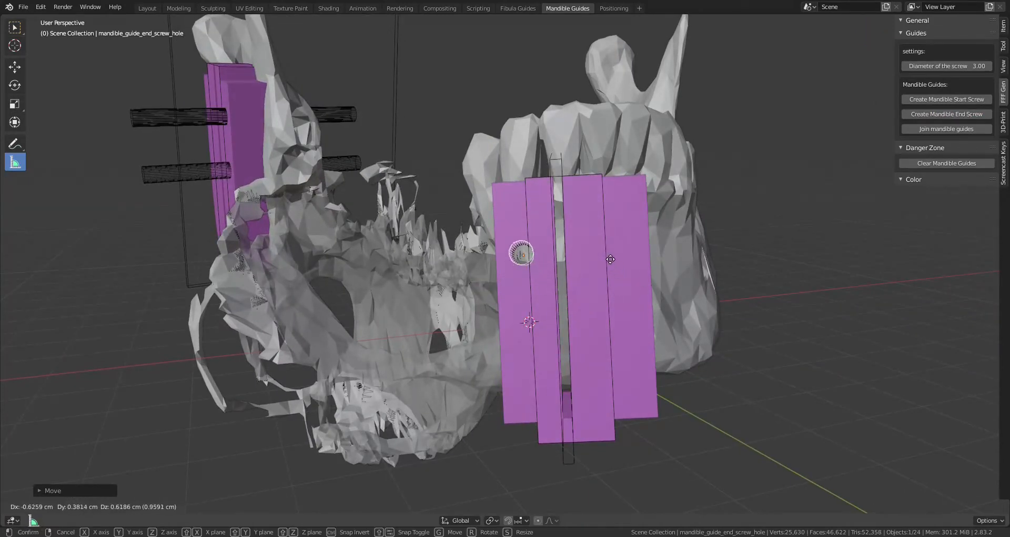
click(601, 231)
middle_drag(620, 274, 623, 276)
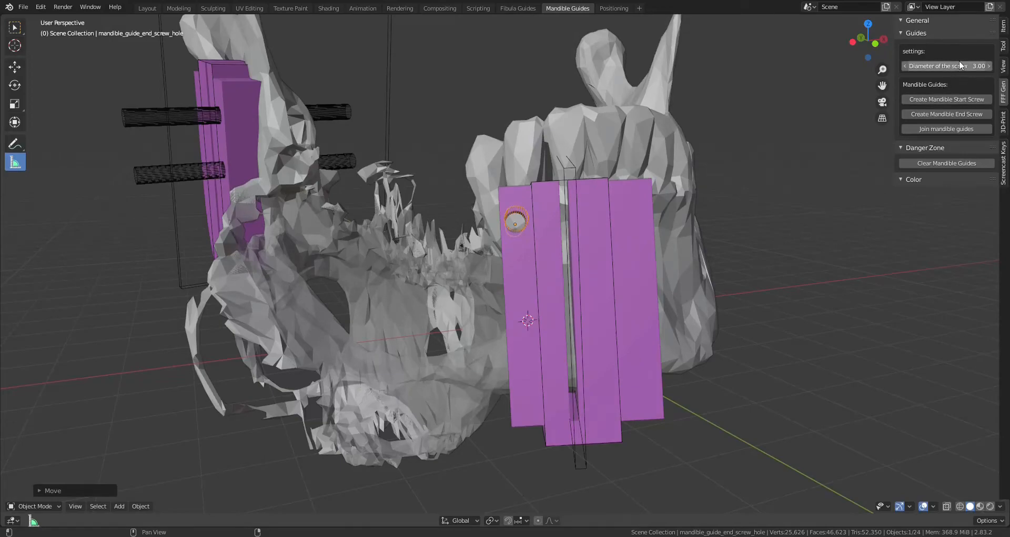
Step: Shift the end guide's central union block slightly sideways along its local Y axis, away from the screw hole
middle_drag(705, 258, 647, 253)
click(627, 250)
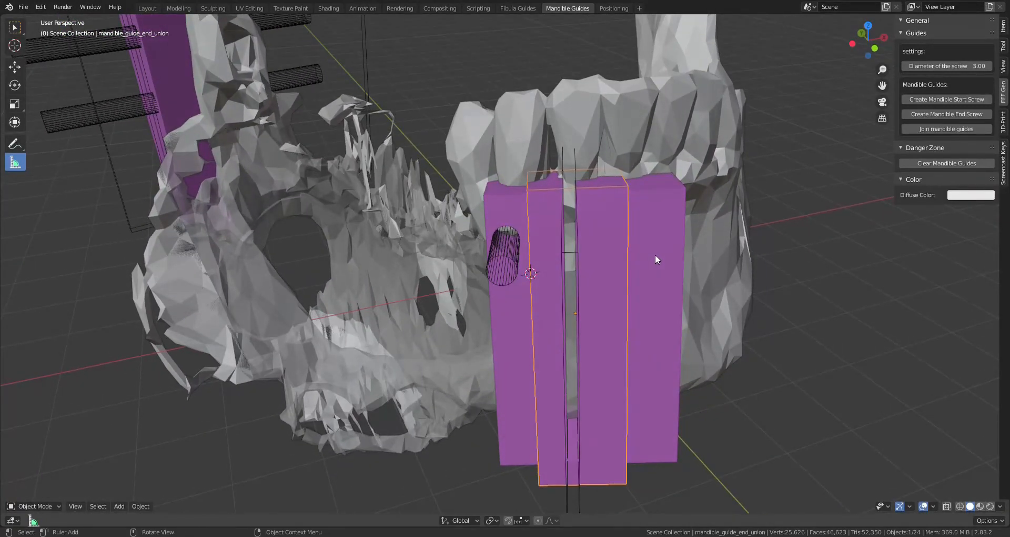
key(g)
key(y)
key(y)
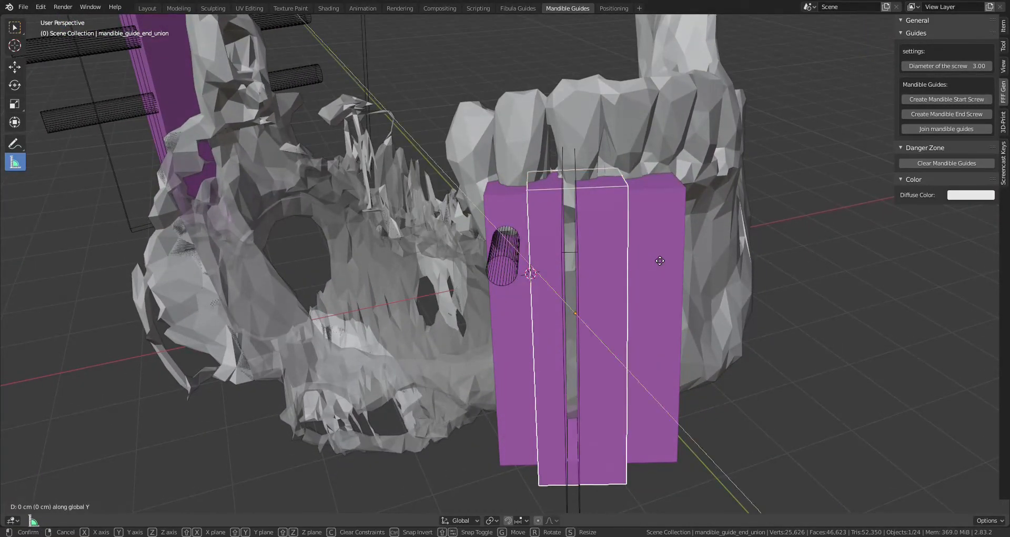
click(663, 258)
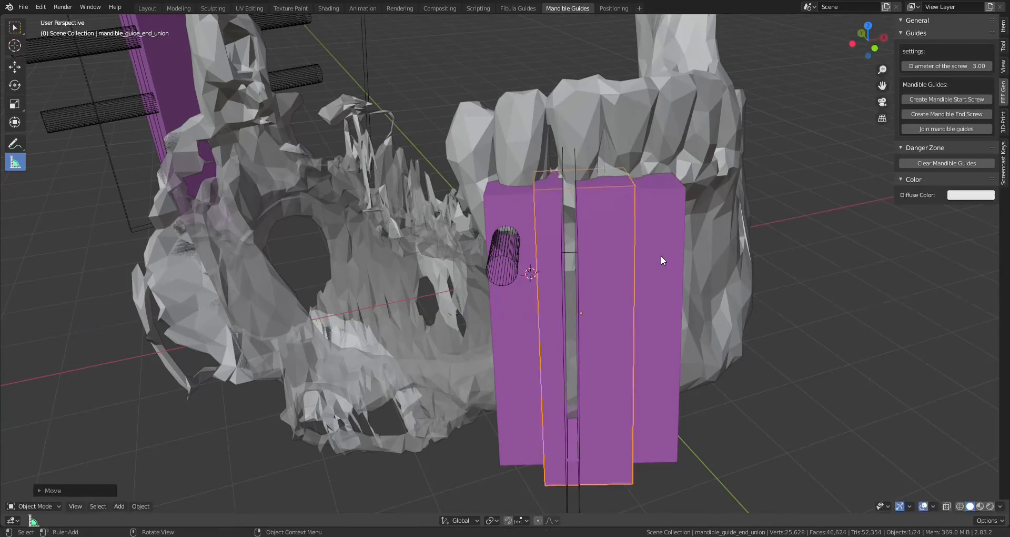
middle_drag(661, 255, 667, 269)
Step: Reposition the end screw hole on the upper part of the end guide's flange facing the resection area
click(541, 244)
middle_drag(541, 241, 562, 244)
key(g)
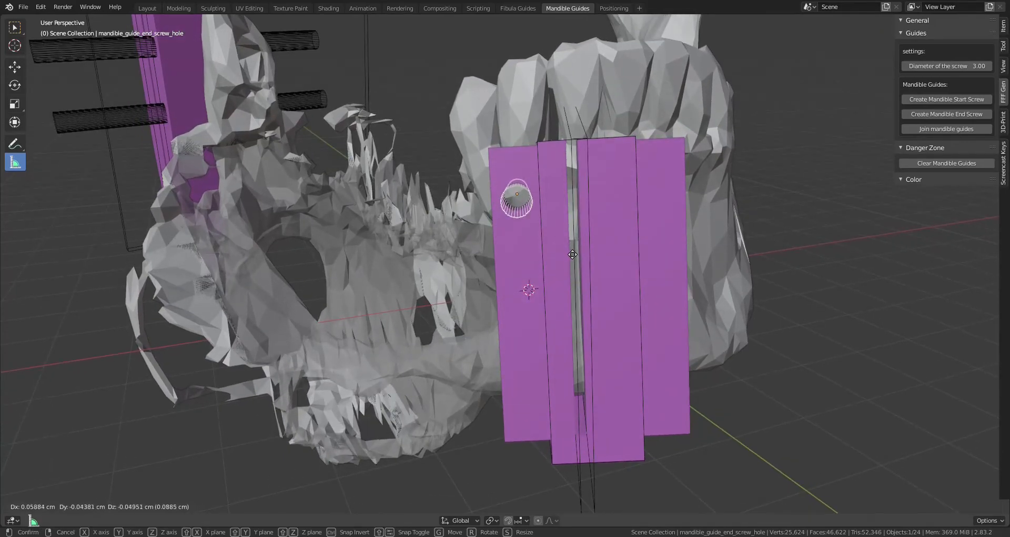
click(575, 270)
mouse_move(580, 257)
middle_down()
mouse_move(772, 296)
mouse_move(806, 262)
mouse_move(572, 259)
middle_up()
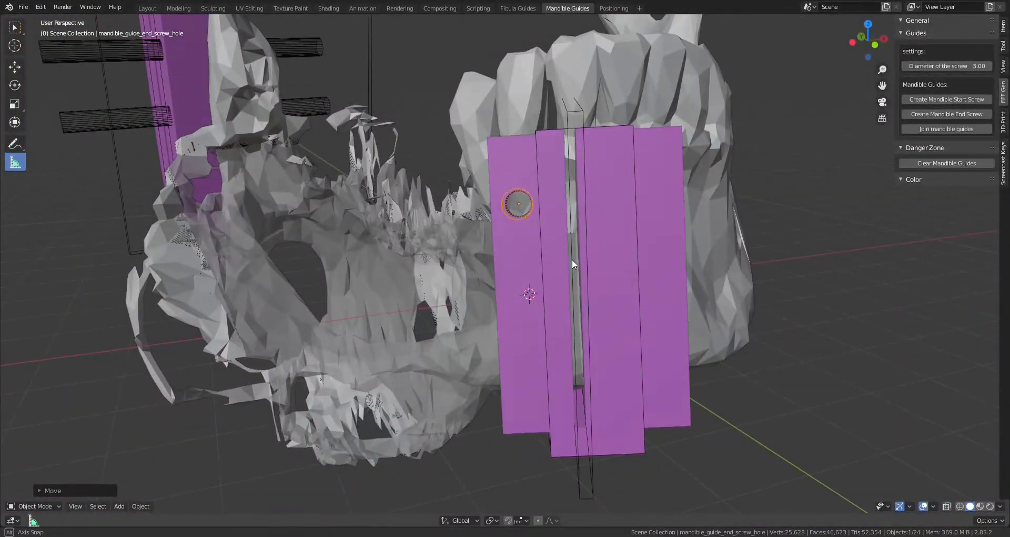
Step: Create a second mandible end screw hole and place it below the first one on the end guide's flange
click(968, 115)
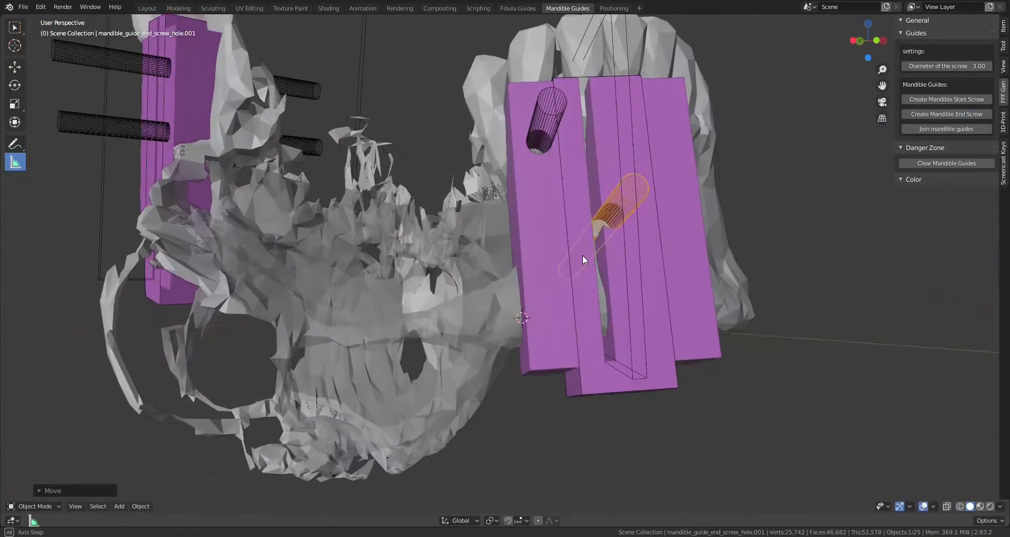
click(547, 311)
middle_drag(569, 300, 522, 321)
key(g)
click(535, 327)
key(g)
click(551, 332)
scroll(550, 332, up, 1)
key(g)
click(548, 340)
Step: Bevel the end guide's lower corner edge on the side without screw holes about 0.35 cm with 10 segments
middle_drag(548, 280, 554, 369)
click(542, 364)
key(Tab)
scroll(555, 369, up, 1)
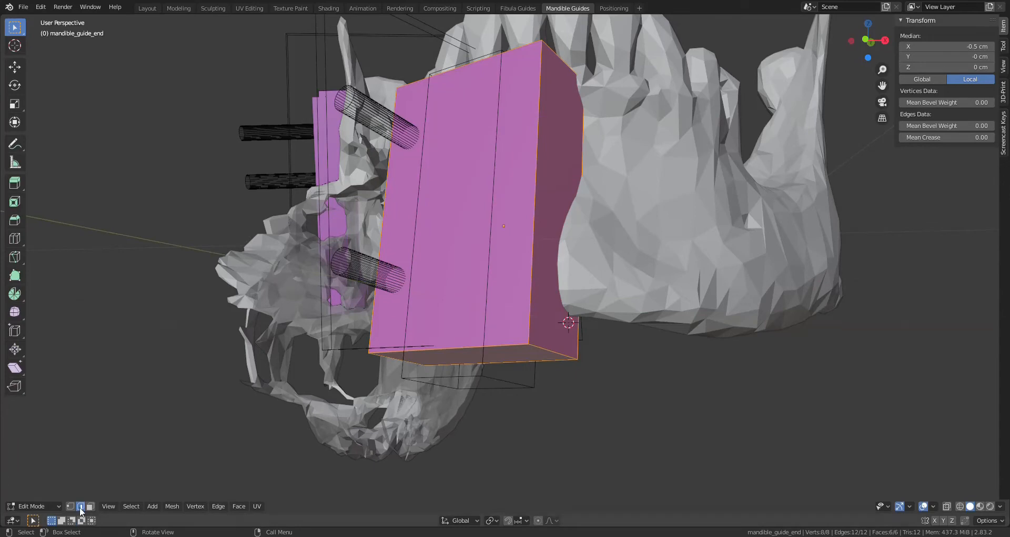
click(562, 356)
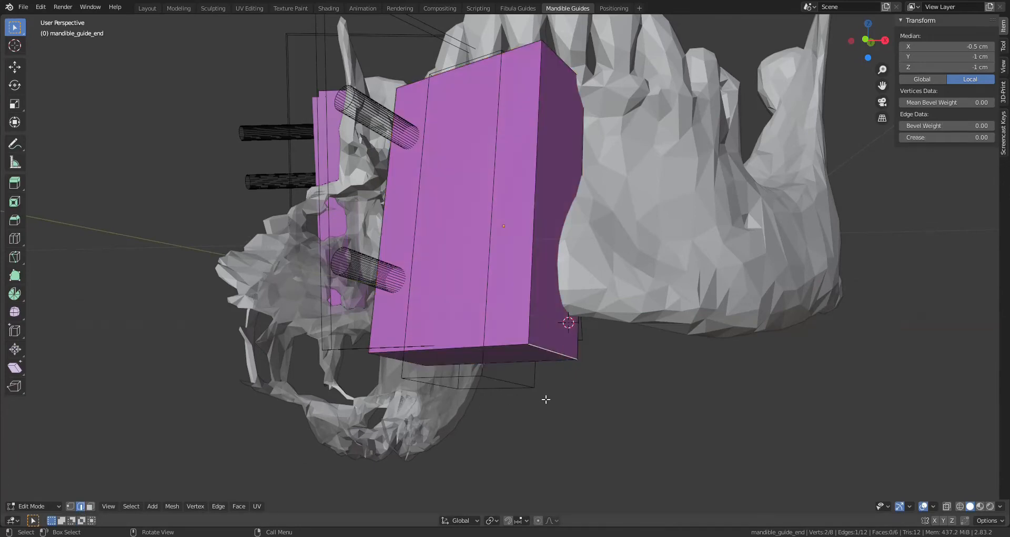
key(ctrl+b)
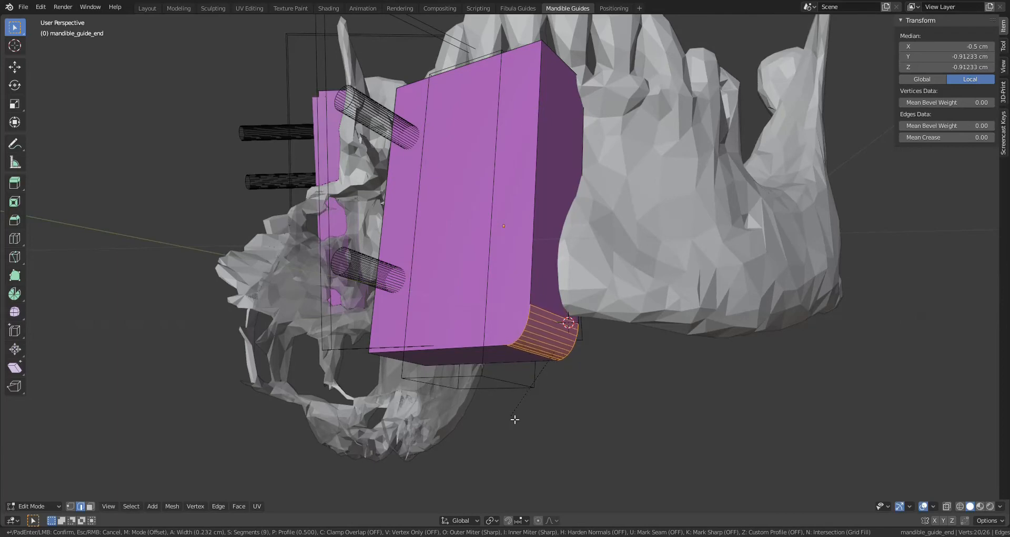
scroll(514, 421, up, 1)
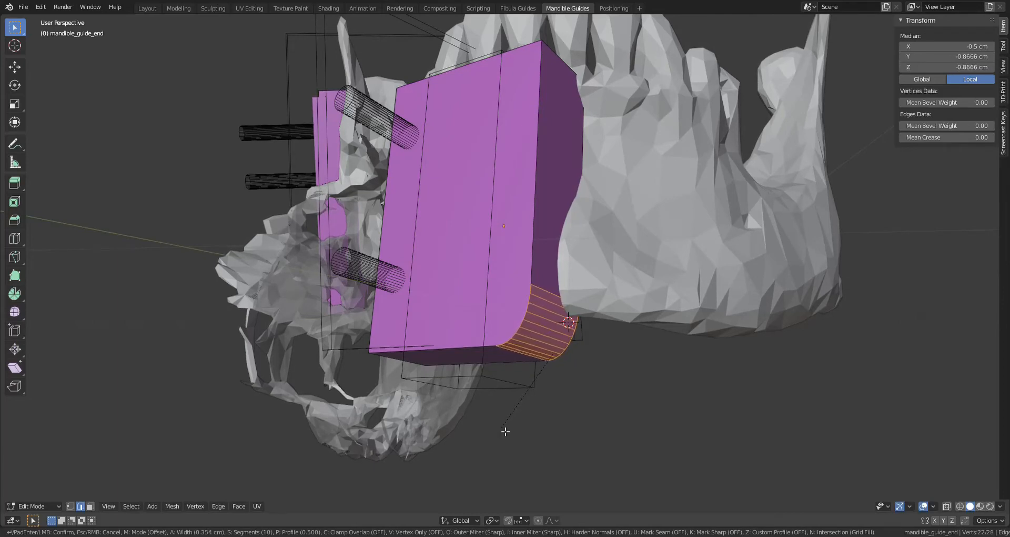
click(505, 432)
middle_drag(523, 394, 686, 403)
key(Tab)
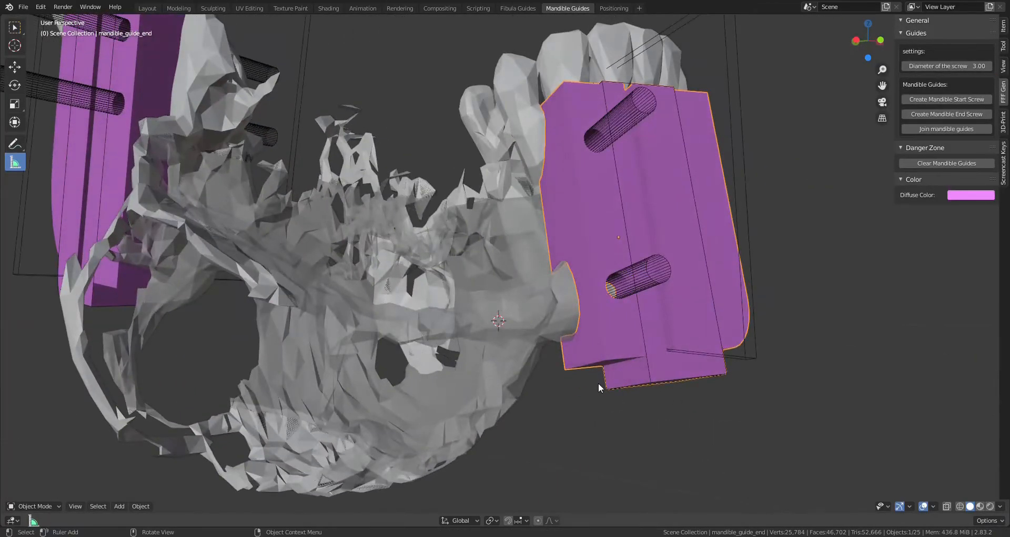
Step: Bevel the end guide's lower corner edge on the screw-hole side about 0.21 cm with 10 segments
middle_drag(598, 388, 615, 404)
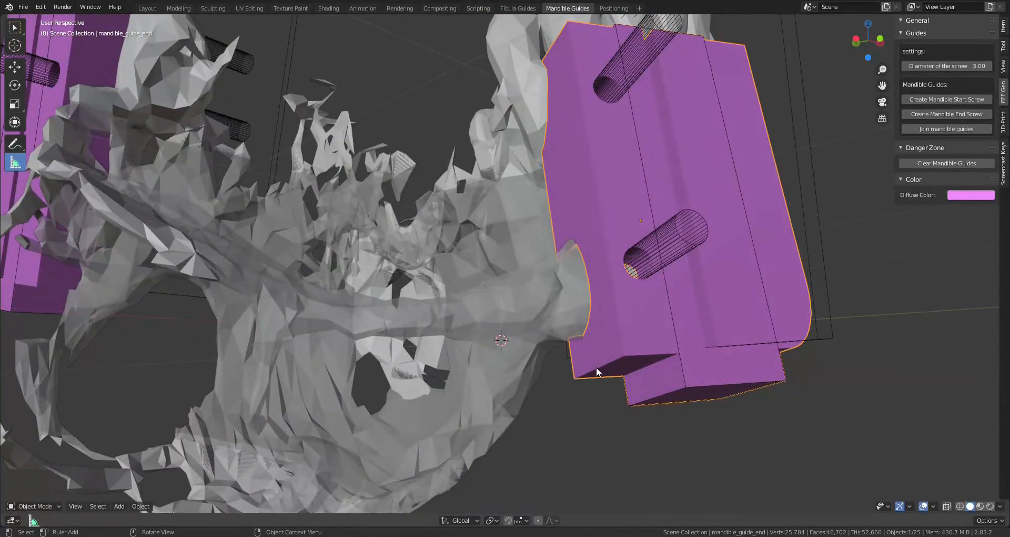
key(Tab)
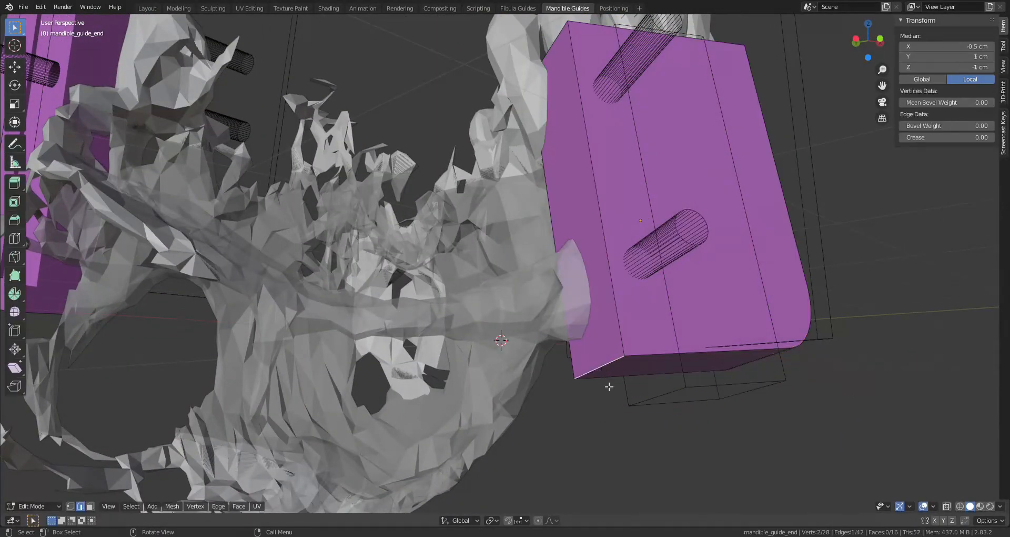
key(ctrl+b)
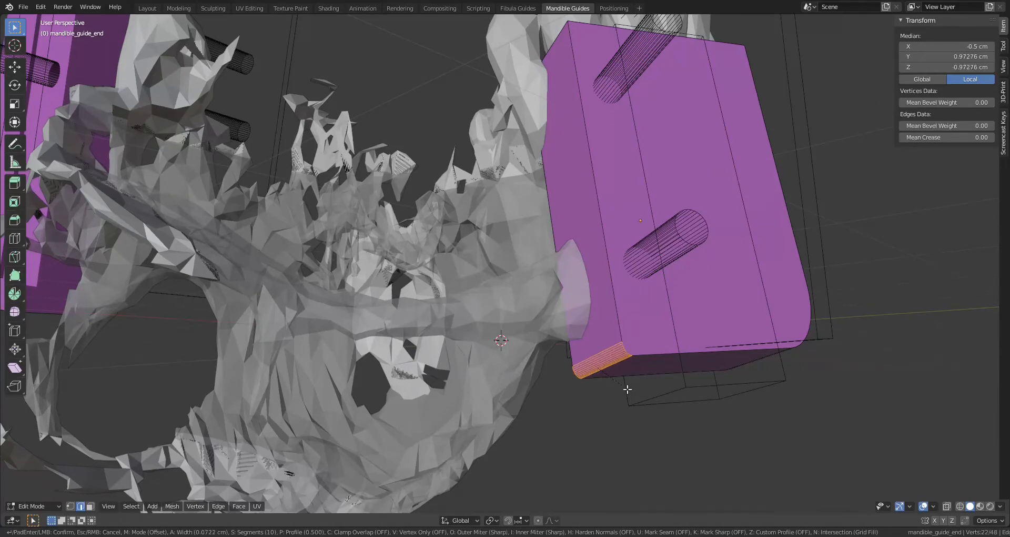
scroll(648, 389, down, 1)
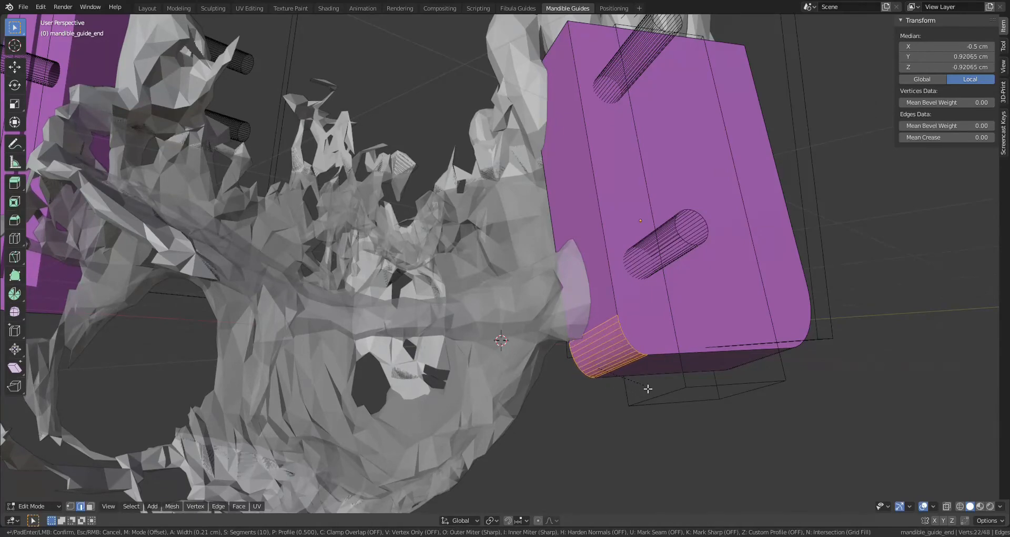
click(648, 388)
middle_drag(648, 388, 621, 393)
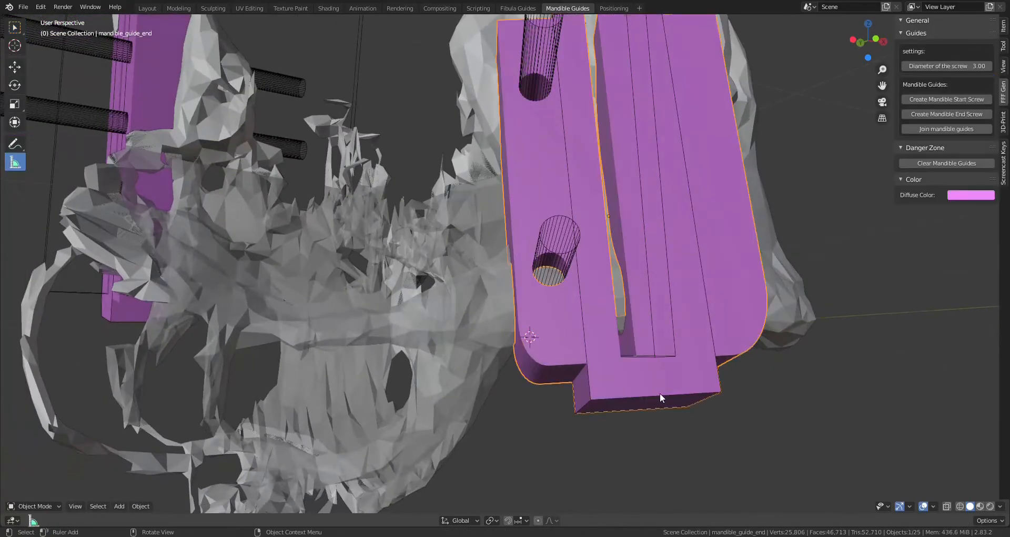
Step: Bevel the union block's lower corner edge on the side away from the screw holes slightly over 0.2 cm with 5 segments
middle_drag(660, 393, 646, 395)
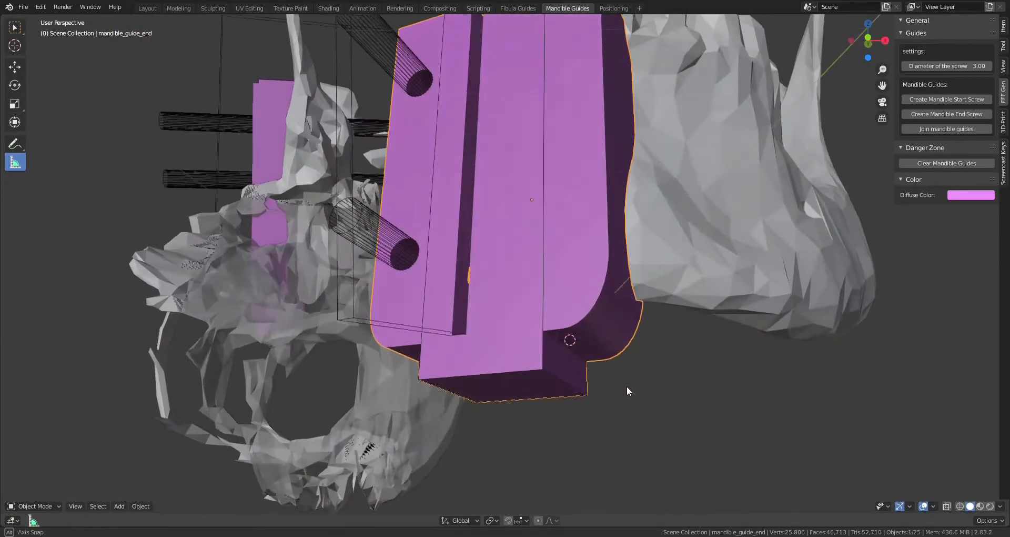
middle_drag(627, 386, 589, 382)
key(Tab)
click(574, 384)
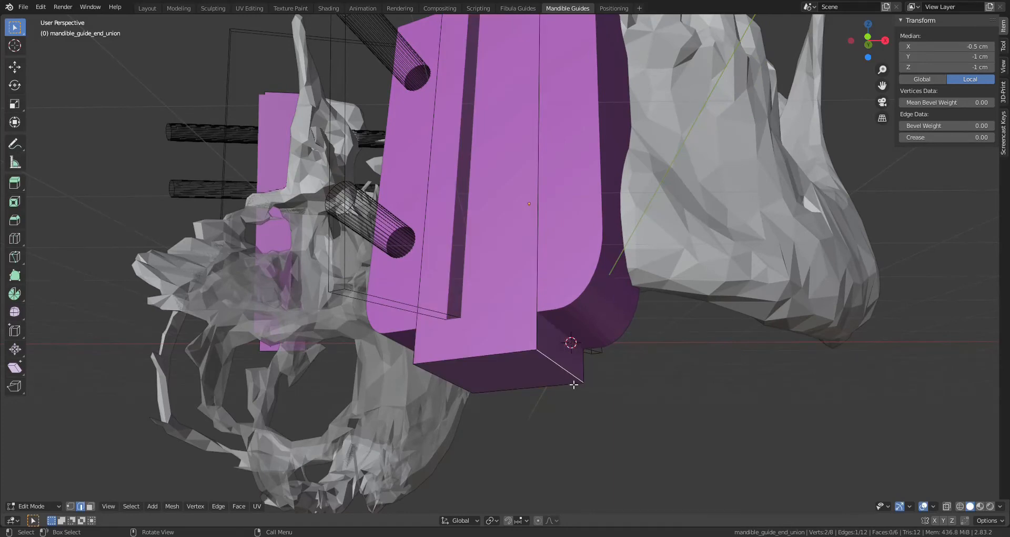
key(ctrl+b)
scroll(584, 381, down, 3)
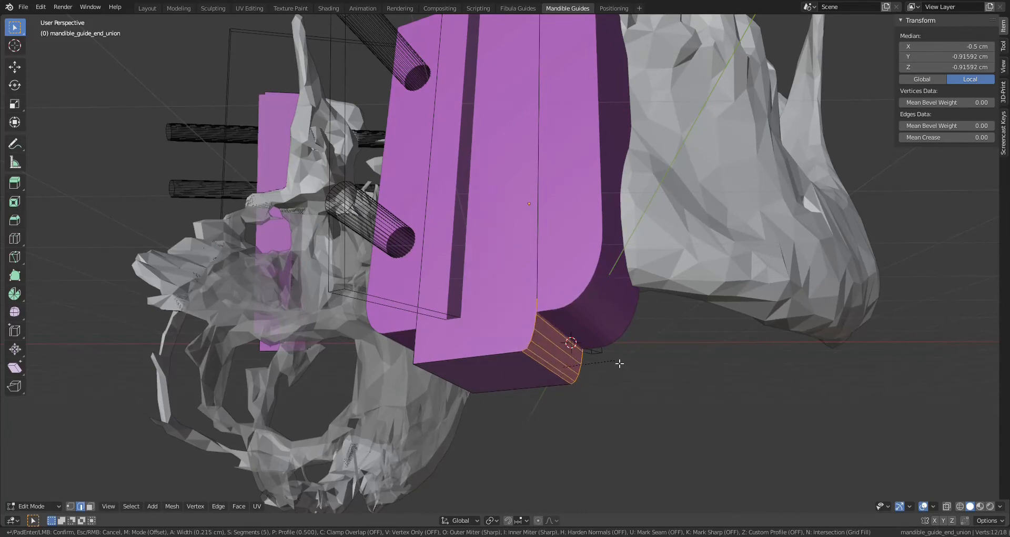
click(623, 364)
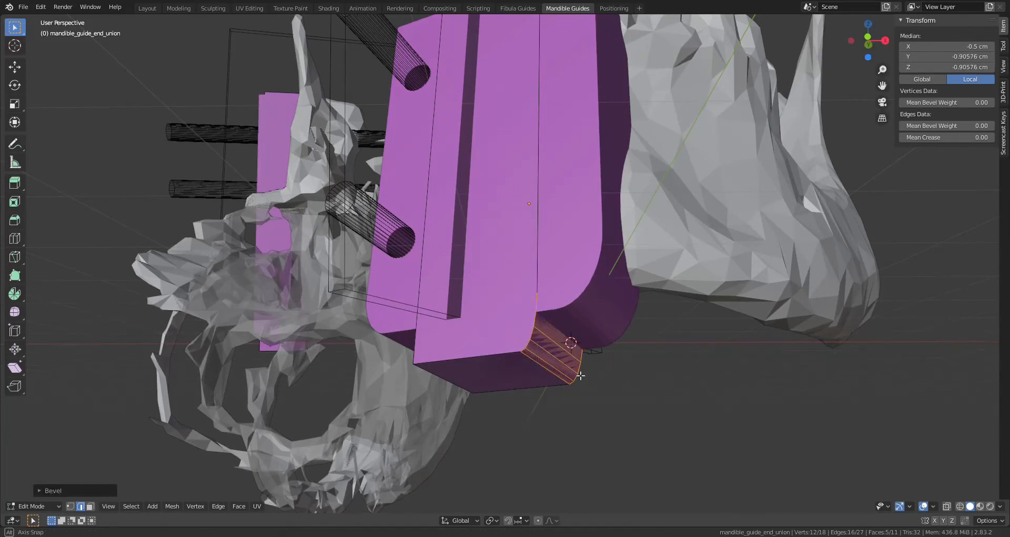
Step: Bevel the union block's other lower corner edge, on the screw-hole side, slightly over 0.2 cm with 5 segments
middle_drag(623, 365, 632, 375)
click(643, 385)
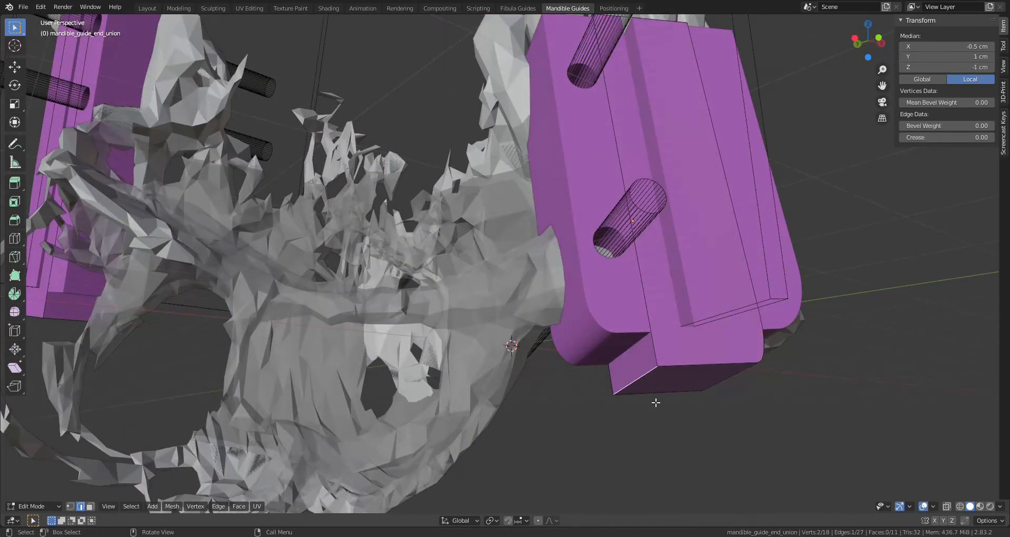
key(ctrl+b)
scroll(684, 399, up, 1)
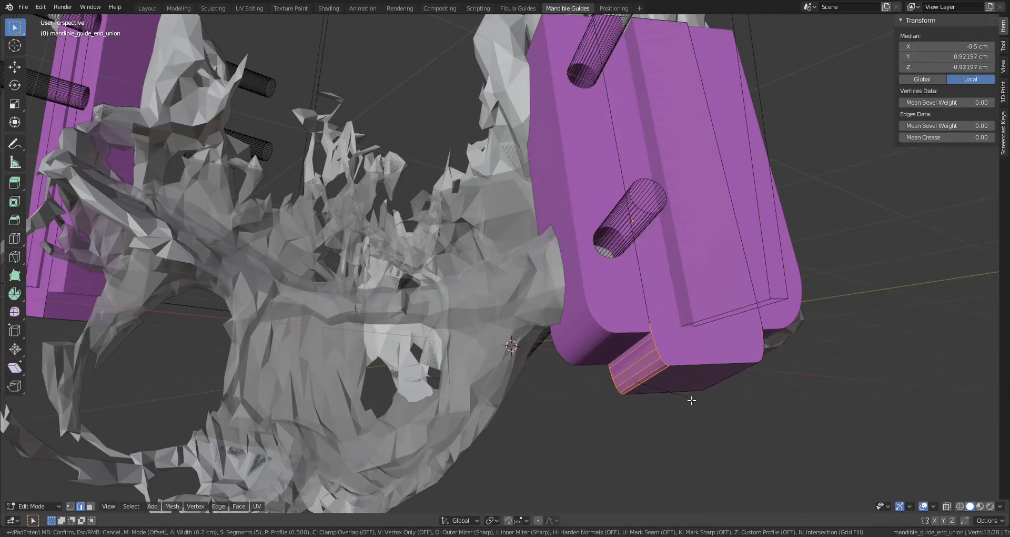
click(700, 400)
middle_drag(699, 400, 677, 410)
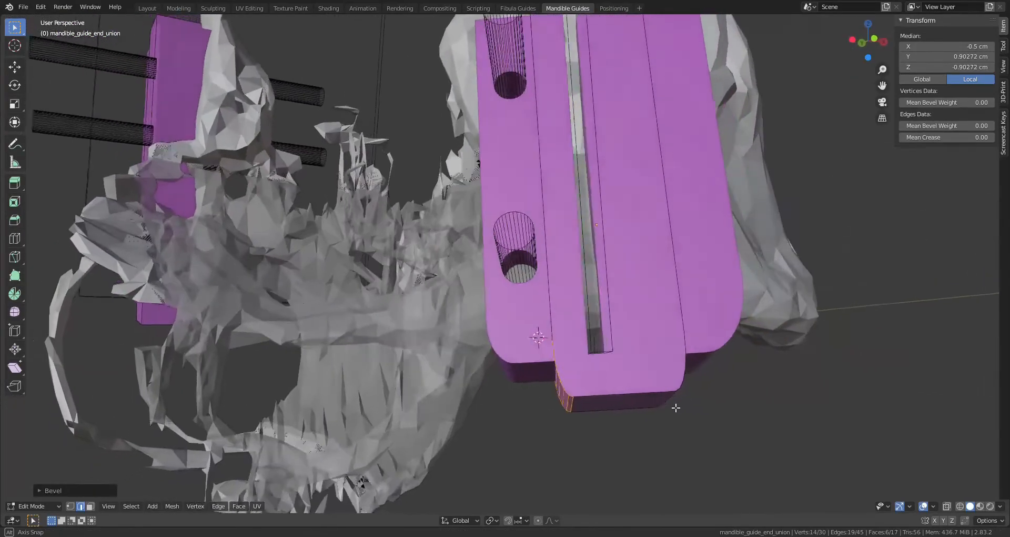
key(Tab)
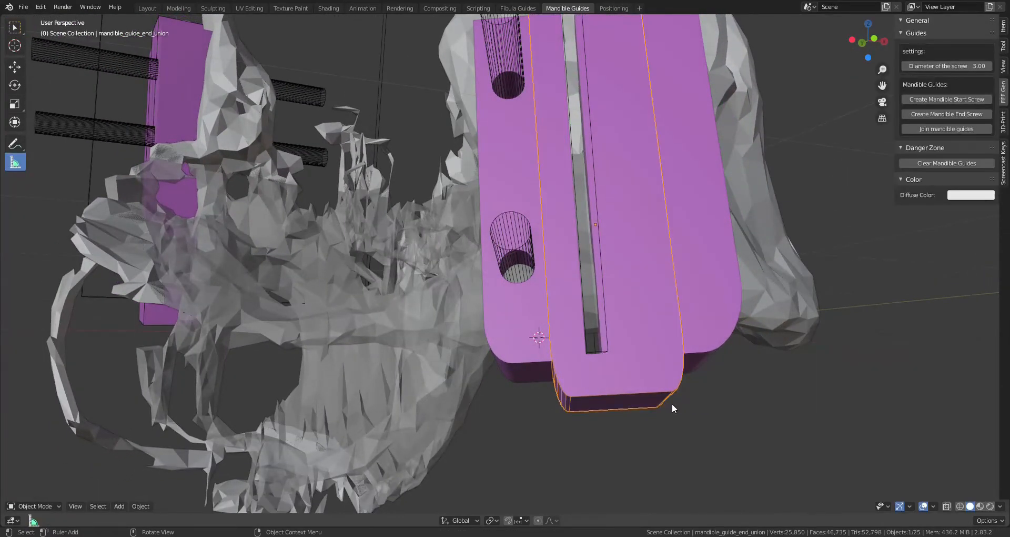
Step: Try lengthening the end guide by scaling it to about 1.07 along its local Z axis
click(702, 316)
mouse_move(710, 367)
middle_down()
mouse_move(671, 373)
mouse_move(657, 364)
mouse_move(712, 368)
middle_up()
middle_drag(589, 360, 626, 293)
scroll(602, 374, down, 4)
scroll(609, 334, up, 2)
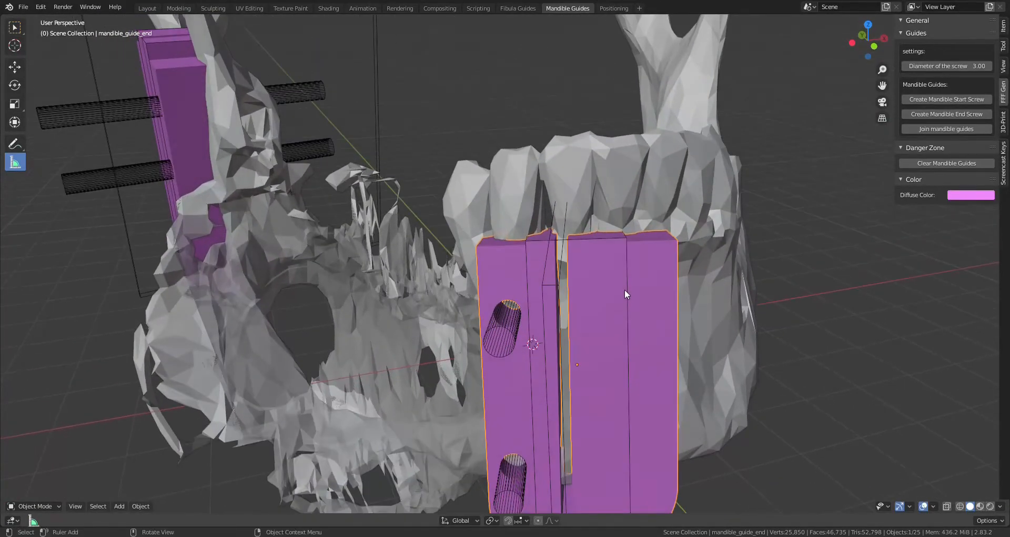
click(626, 290)
middle_drag(626, 330, 624, 335)
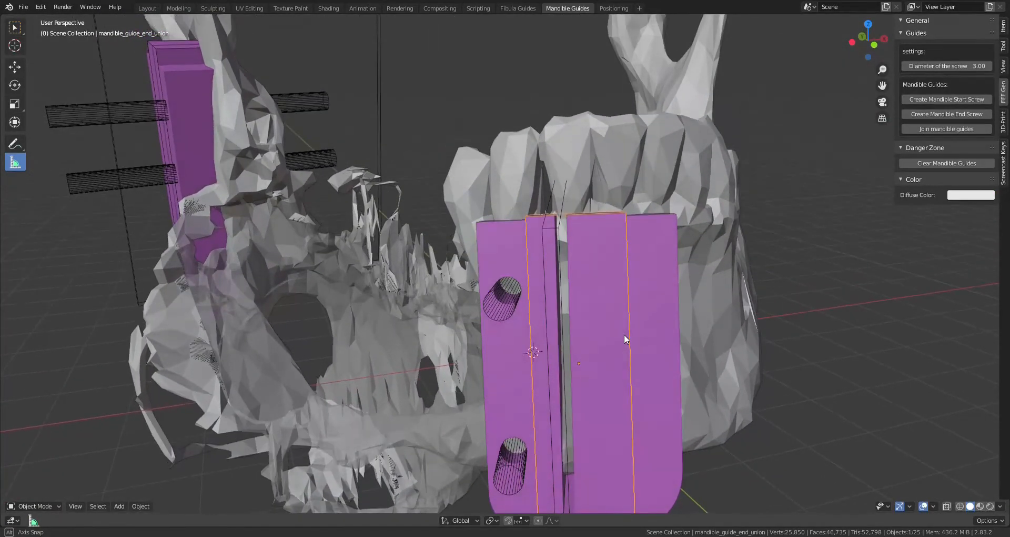
click(661, 337)
scroll(661, 332, down, 2)
key(s)
key(z)
key(z)
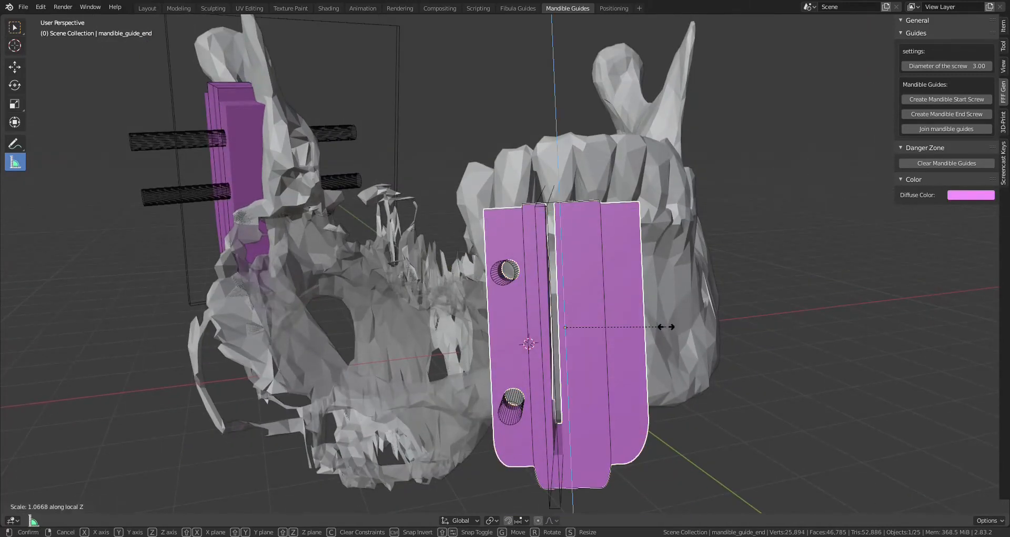
click(666, 327)
Step: Try raising the end guide about 0.16 cm along its local Z axis toward the teeth, and undo the scaling and moves
key(g)
key(z)
key(z)
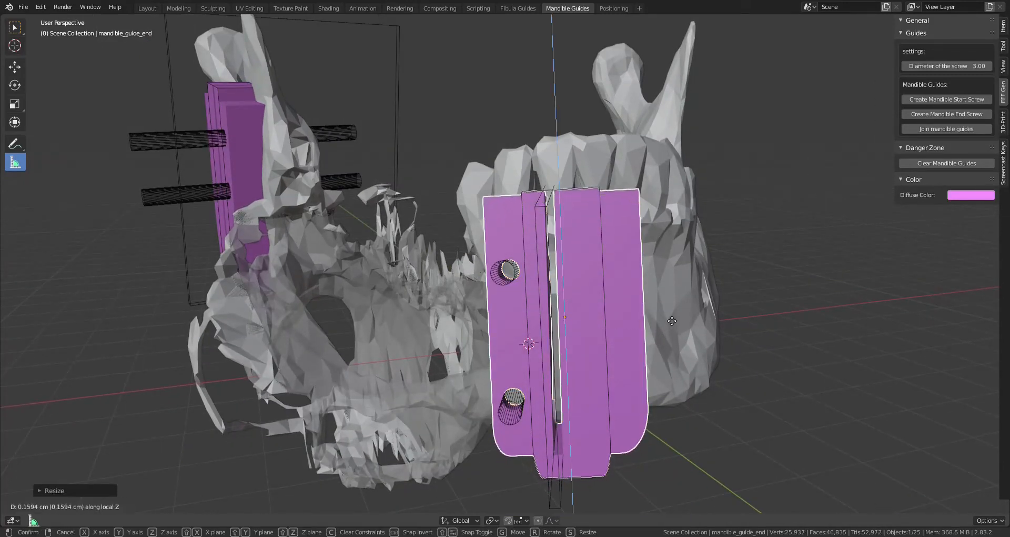
click(668, 320)
middle_drag(626, 307, 582, 330)
scroll(614, 337, up, 2)
scroll(582, 333, up, 1)
key(g)
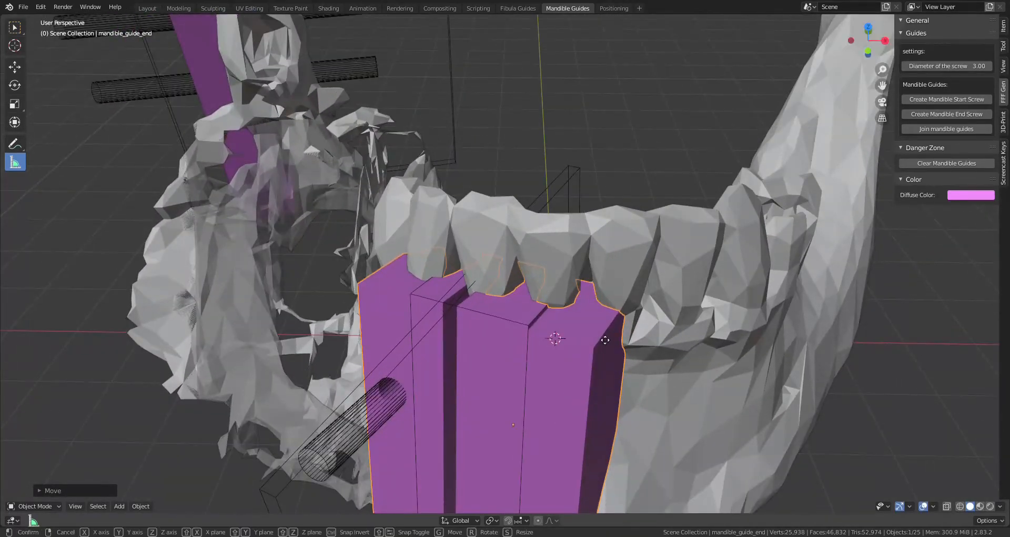
key(z)
key(z)
click(601, 347)
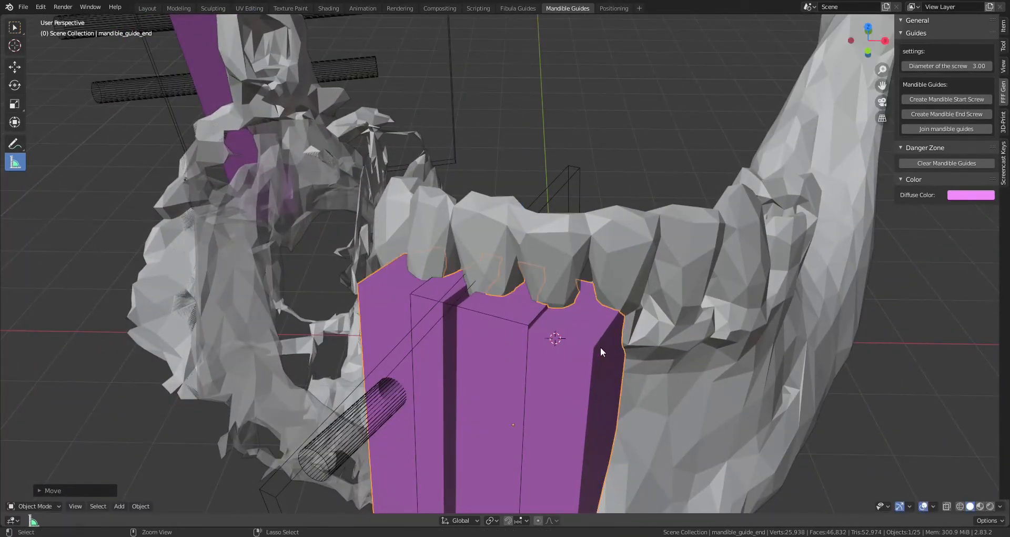
key(ctrl+z)
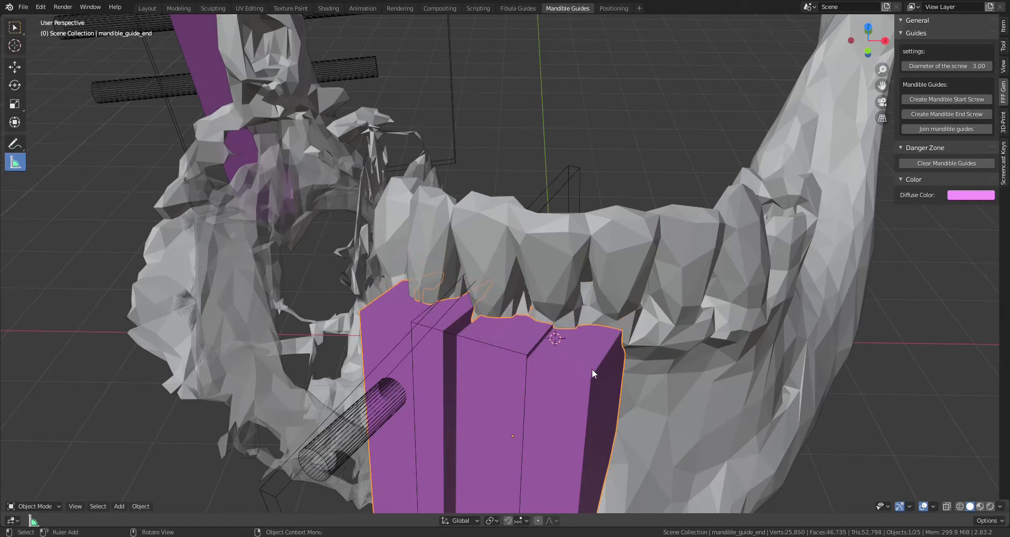
Step: Try stretching the end guide slightly along Z again and moving it along the same axis
key(s)
key(z)
click(596, 368)
key(g)
key(z)
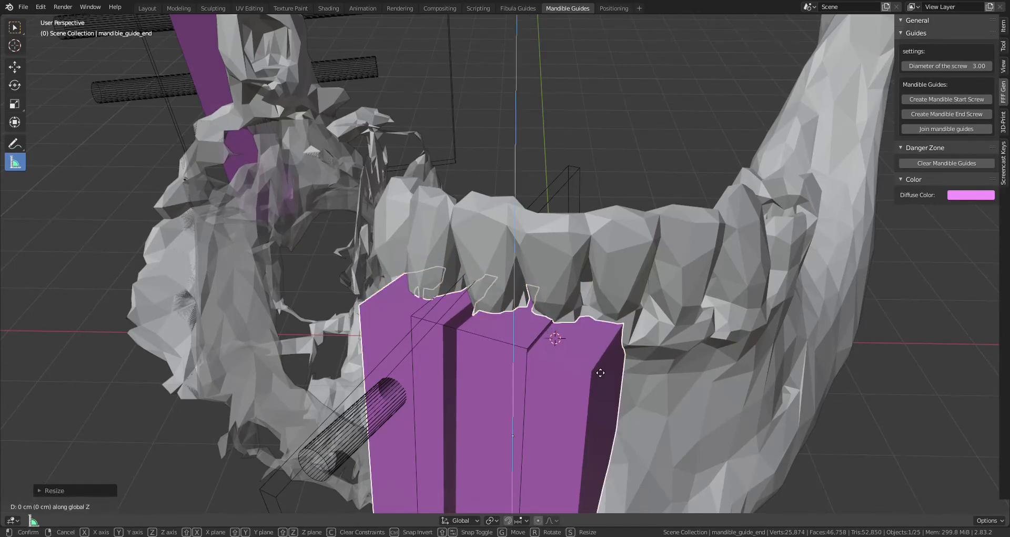
click(601, 373)
middle_drag(600, 373, 652, 348)
click(642, 346)
Step: Bevel the start guide's lower corner edge on the inner side by about 0.33 cm with 7 segments
scroll(676, 311, down, 5)
scroll(646, 320, up, 2)
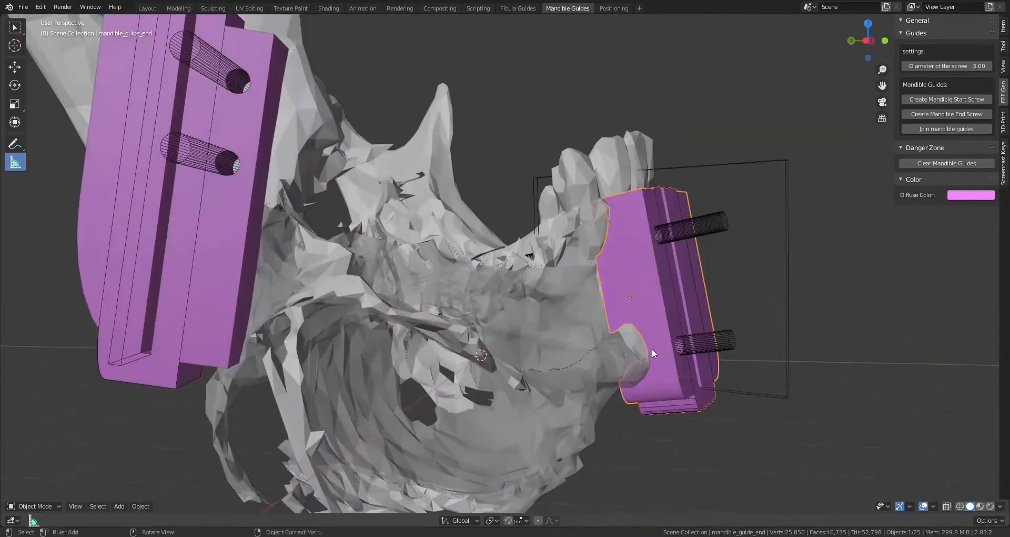
shift+middle_drag(421, 322, 452, 311)
scroll(484, 318, up, 3)
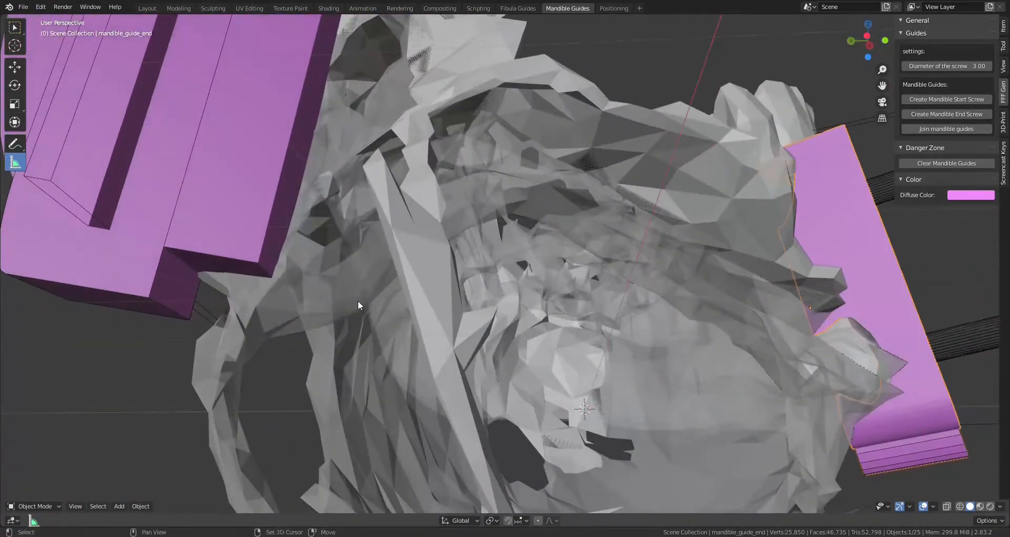
shift+middle_drag(358, 301, 469, 311)
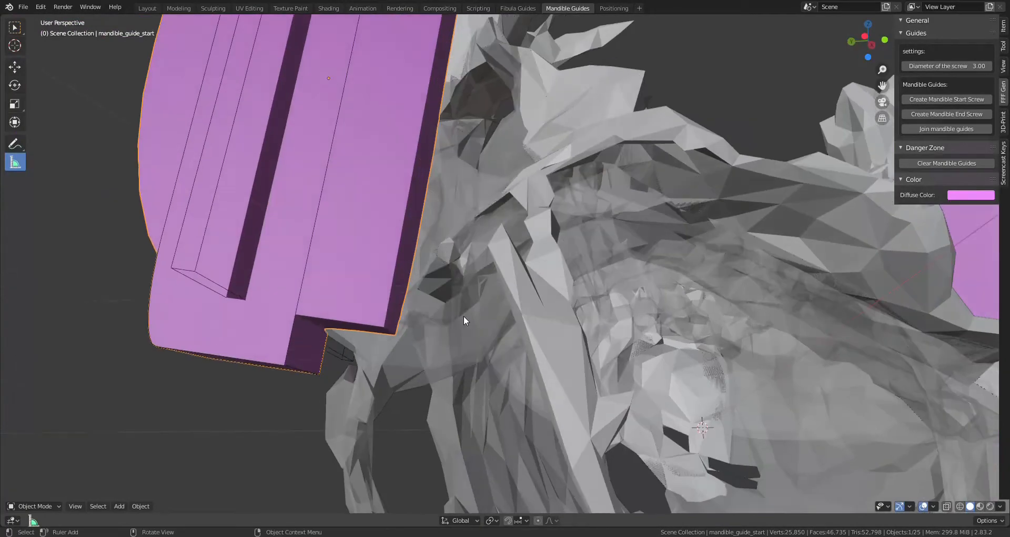
key(Tab)
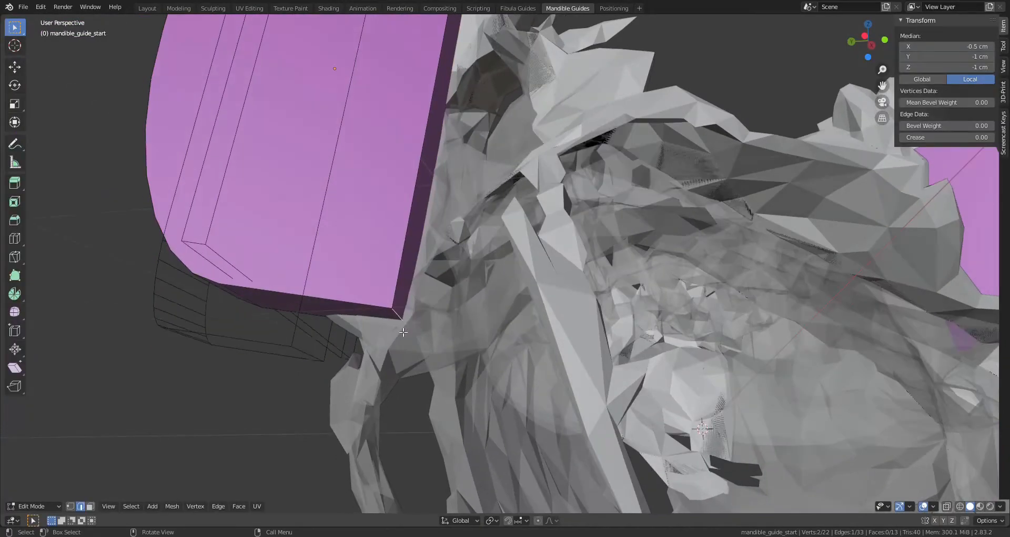
key(ctrl+b)
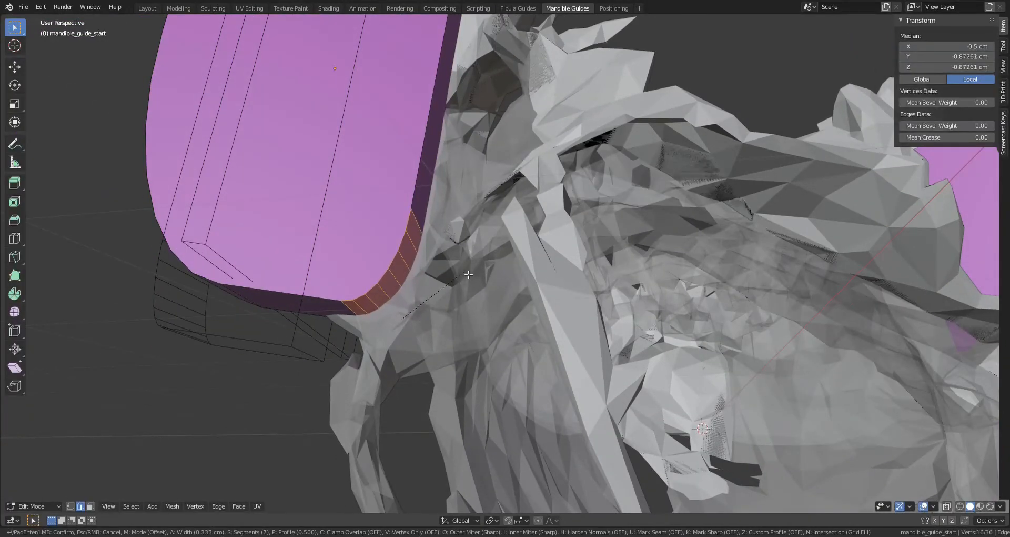
click(468, 274)
key(Tab)
Step: Bevel the lower corner edge of the start guide's union block, on the side facing the rounded guide corner
middle_drag(414, 298, 372, 289)
click(359, 278)
key(Tab)
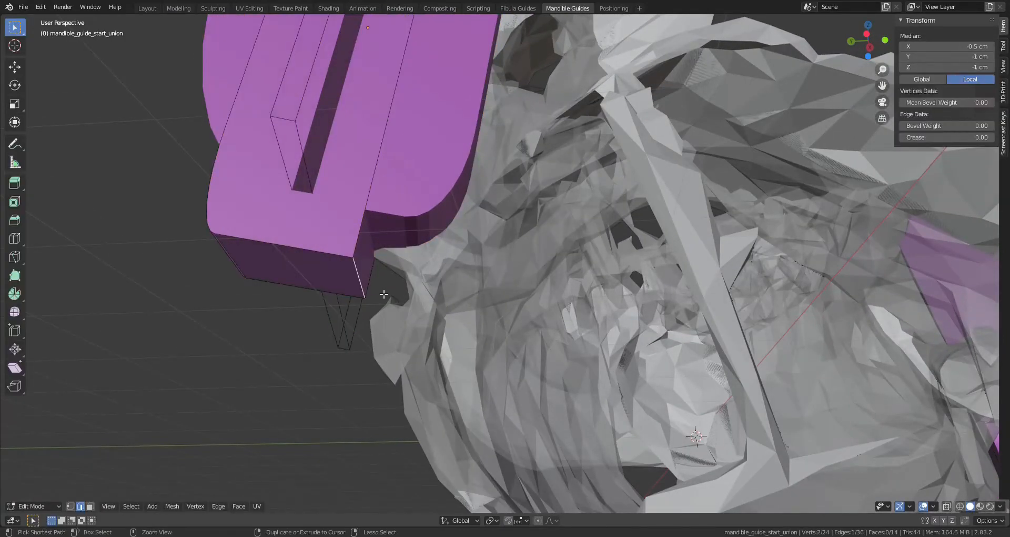
key(l)
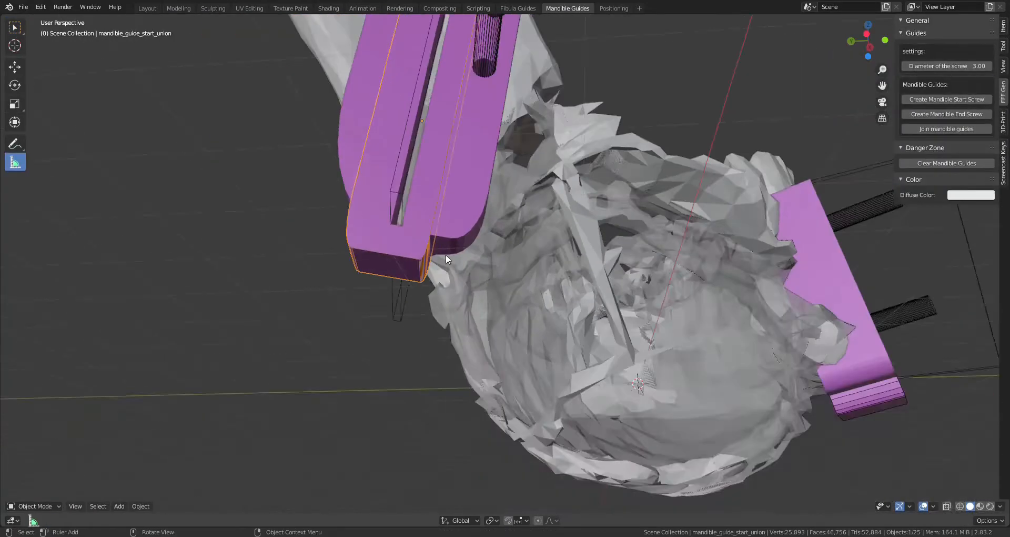
click(446, 255)
Step: Narrow the end guide slightly by scaling it along its local Y axis
middle_drag(447, 254, 508, 380)
scroll(456, 340, down, 3)
scroll(500, 340, up, 4)
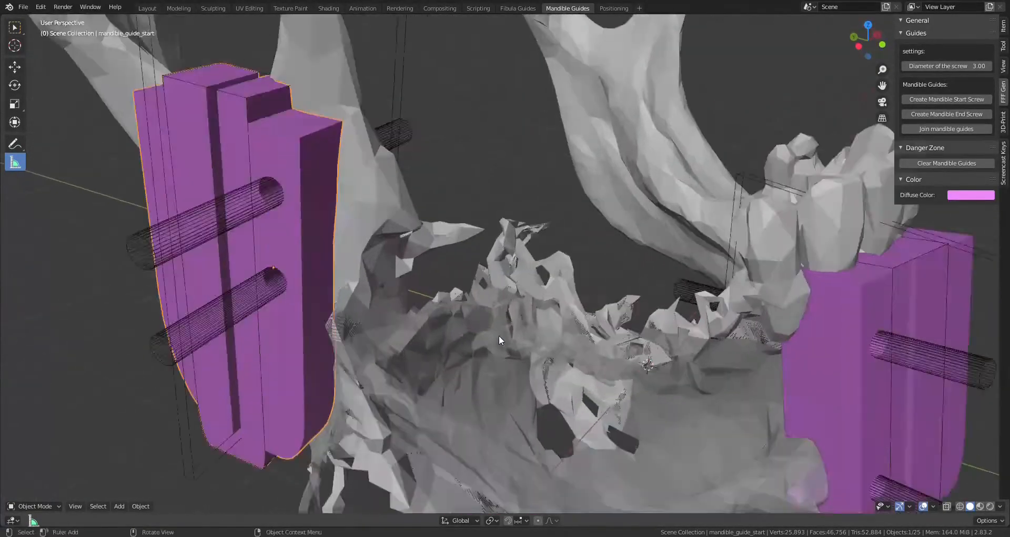
scroll(499, 337, down, 4)
middle_drag(512, 330, 521, 353)
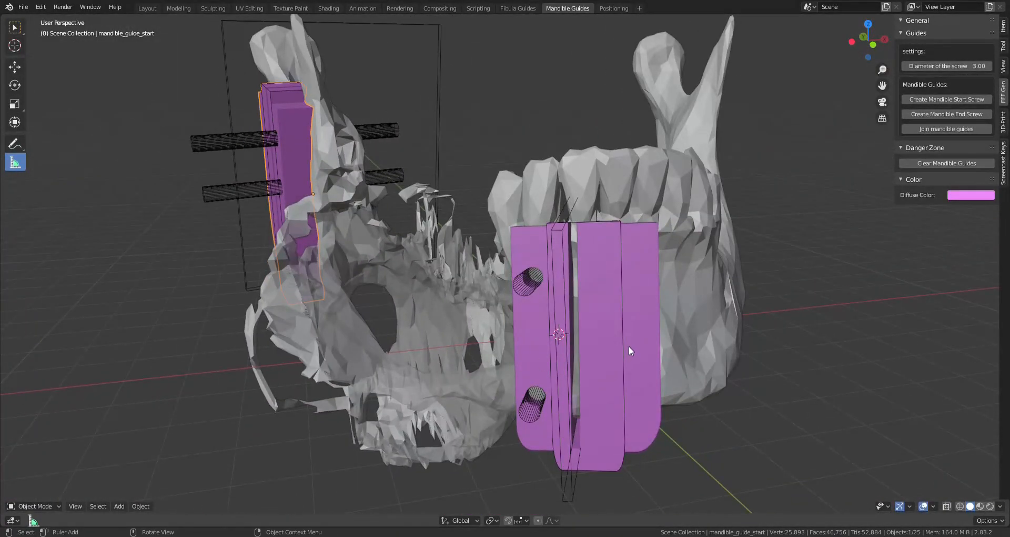
middle_drag(631, 351, 644, 346)
click(658, 340)
key(s)
key(y)
key(y)
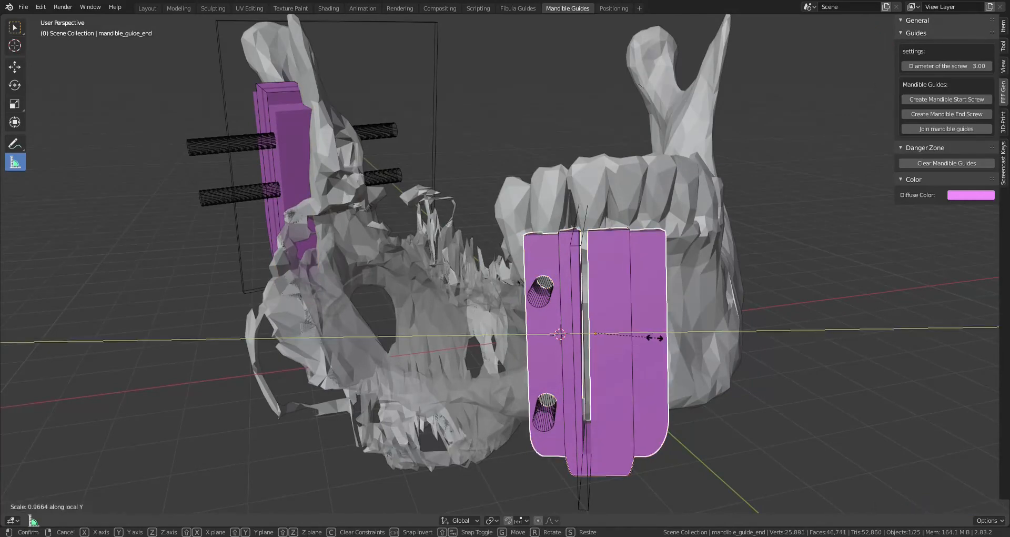
click(655, 342)
Step: Shift the end guide about 0.08 cm along its local Y axis
key(g)
key(y)
key(y)
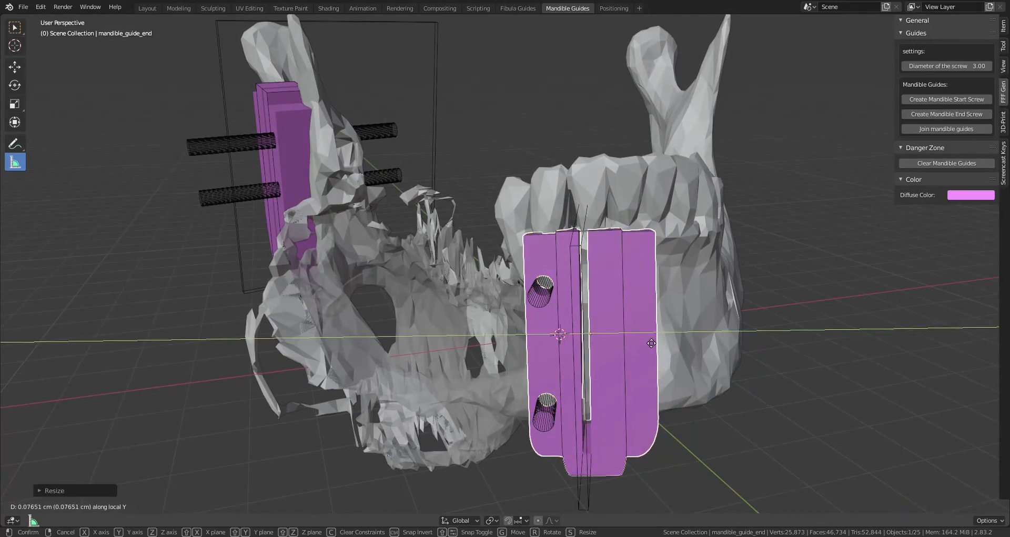
click(647, 339)
Step: Reposition the end guide's upper screw hole slightly within the guide's side flange
mouse_move(646, 338)
middle_down()
mouse_move(643, 319)
mouse_move(733, 321)
mouse_move(623, 342)
mouse_move(649, 352)
mouse_move(605, 354)
mouse_move(634, 353)
mouse_move(629, 341)
middle_up()
middle_drag(557, 289, 549, 291)
click(520, 261)
middle_drag(601, 310, 603, 310)
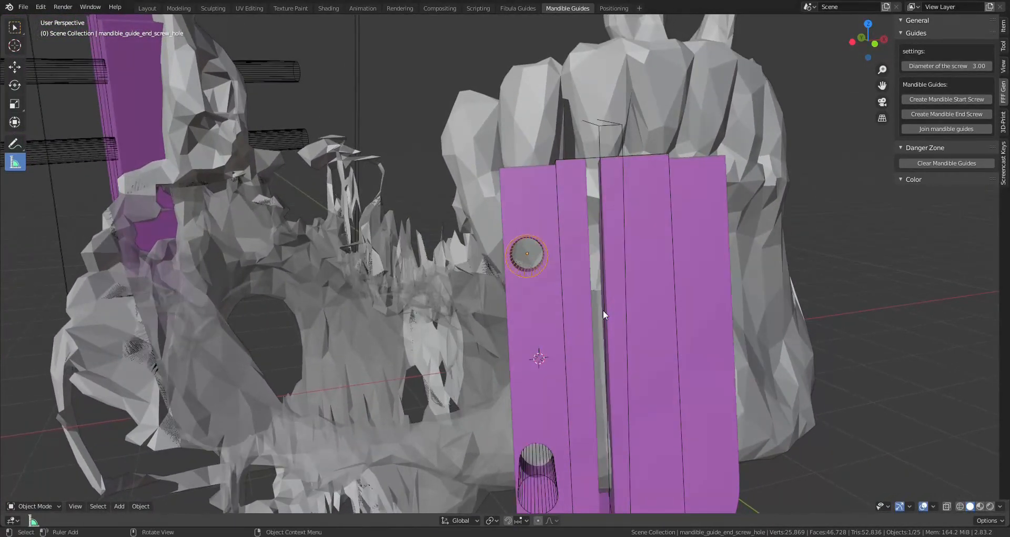
key(g)
click(609, 309)
Step: Move the end guide's lower screw hole slightly within the same flange
middle_drag(595, 445, 574, 435)
click(556, 369)
key(g)
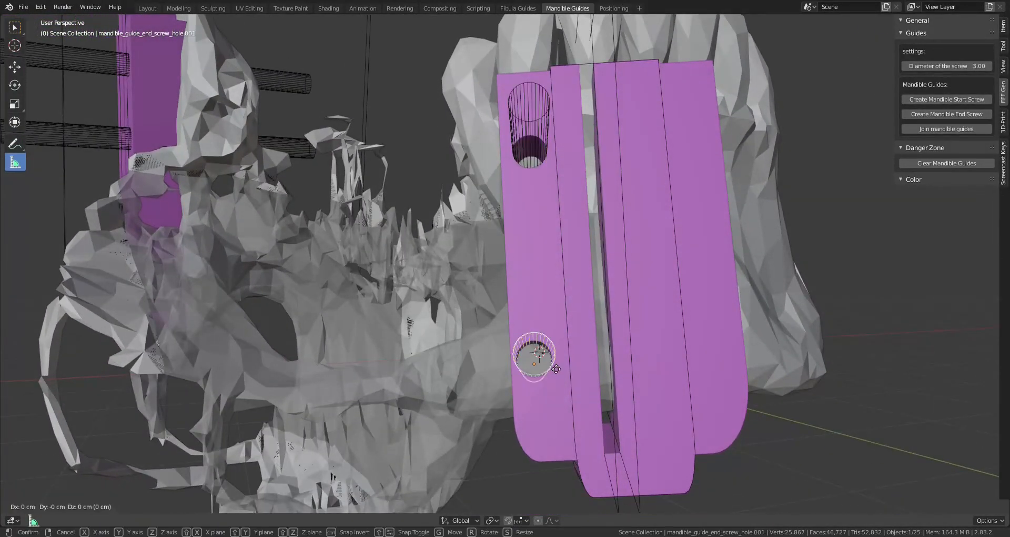
click(562, 370)
Step: Rotate the end guide about 1.5 degrees around its local Z axis to follow the front of the jaw
middle_drag(563, 369, 636, 320)
click(605, 350)
middle_drag(605, 350, 643, 393)
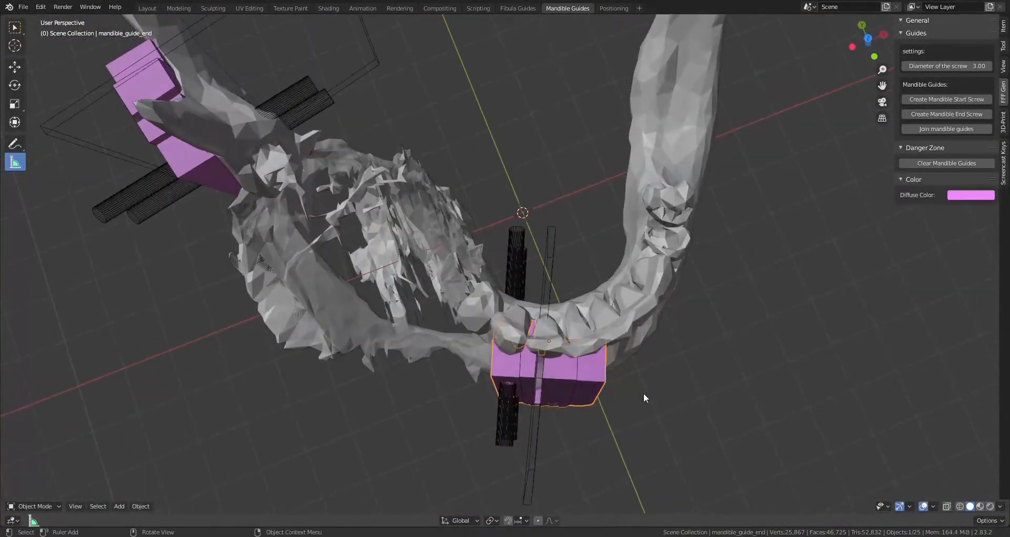
key(r)
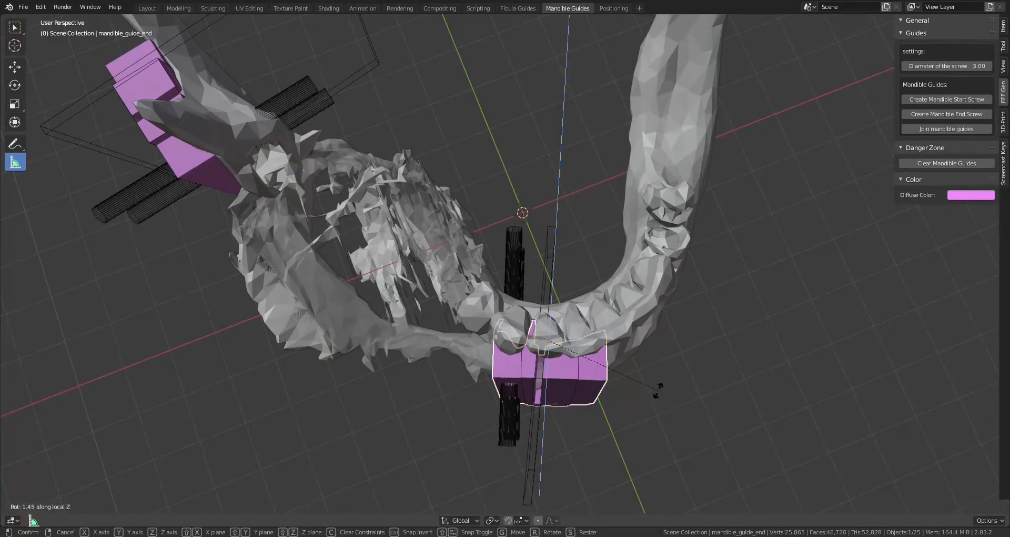
click(654, 388)
Step: Shorten the end guide slightly along its local Z axis and adjust its position along the same axis
middle_drag(626, 376, 556, 312)
scroll(617, 334, up, 3)
middle_drag(611, 323, 655, 328)
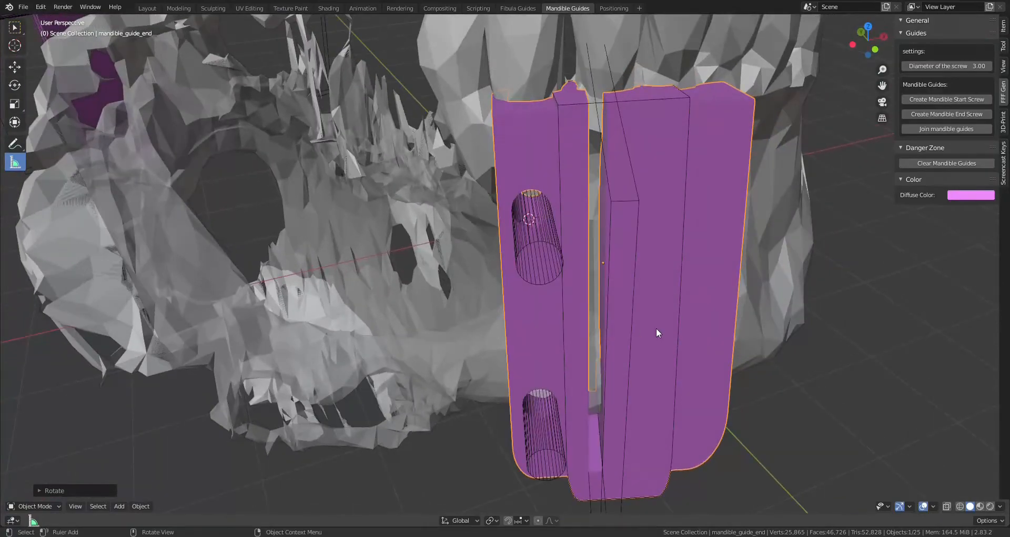
key(s)
click(652, 327)
key(g)
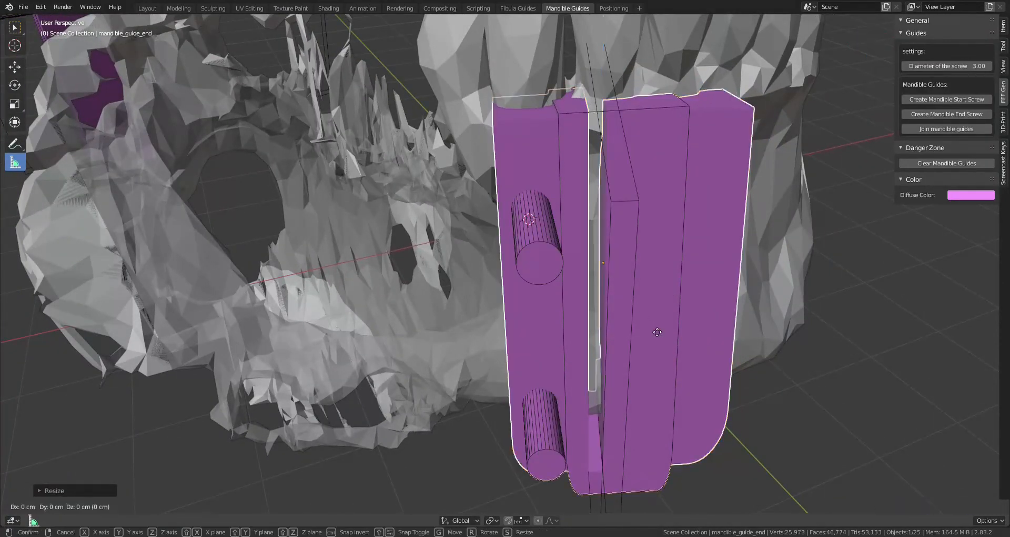
key(z)
key(z)
click(657, 336)
Step: Inspect the end guide's upper edge against the teeth and the fit of both guides on the mandible
middle_drag(657, 335, 649, 291)
scroll(649, 291, up, 6)
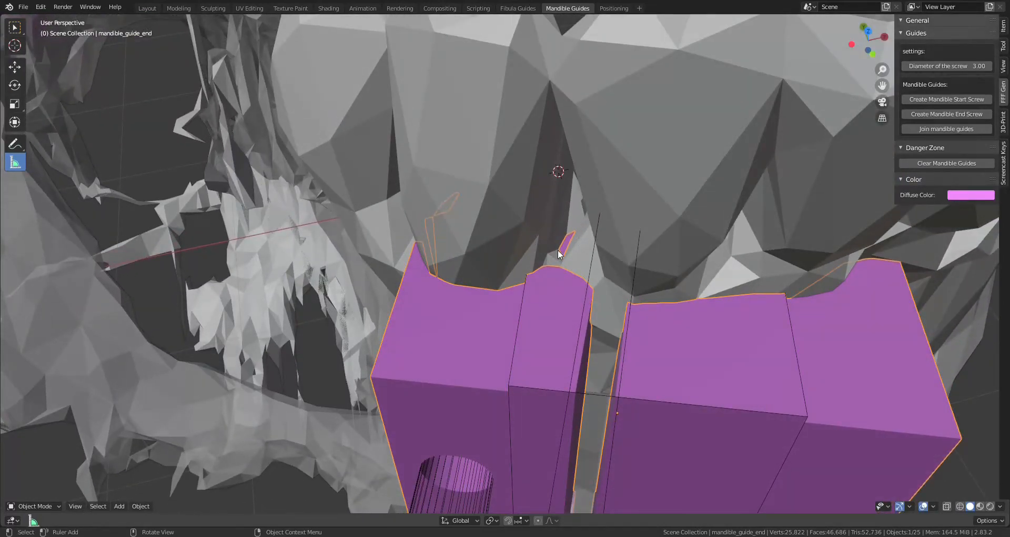
middle_drag(580, 237, 626, 165)
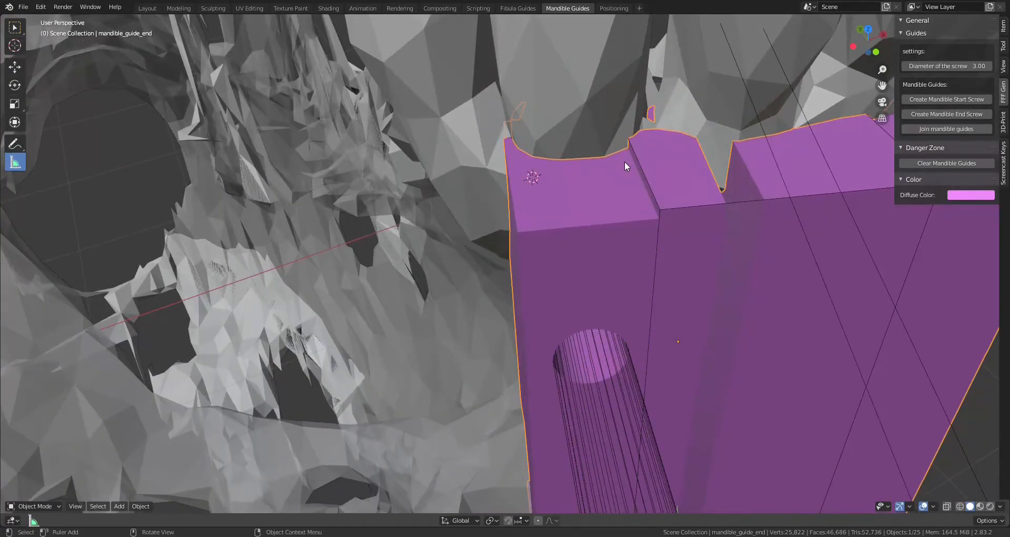
middle_drag(624, 162, 547, 231)
scroll(578, 232, down, 5)
scroll(600, 242, up, 3)
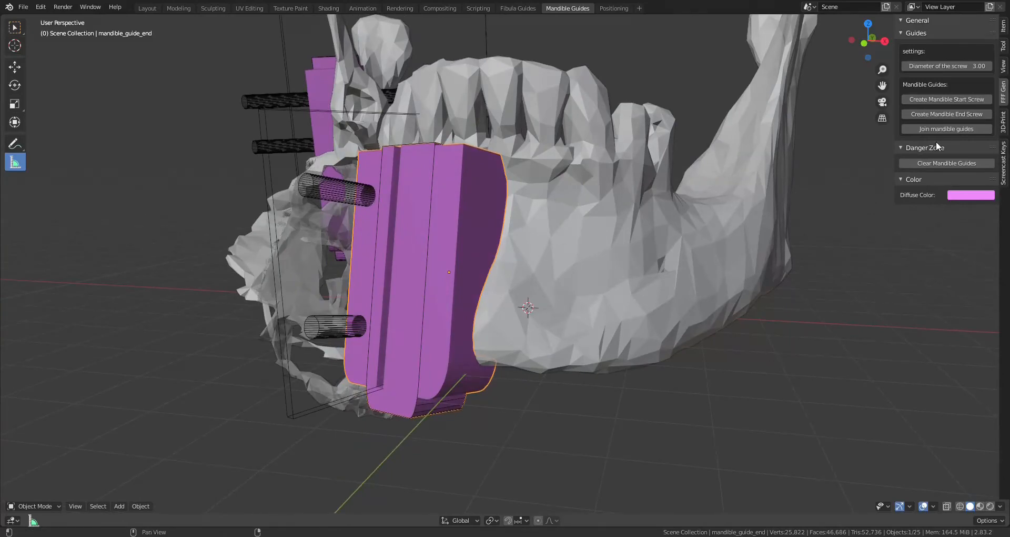
middle_drag(842, 147, 380, 276)
middle_drag(452, 405, 559, 408)
middle_drag(601, 368, 626, 336)
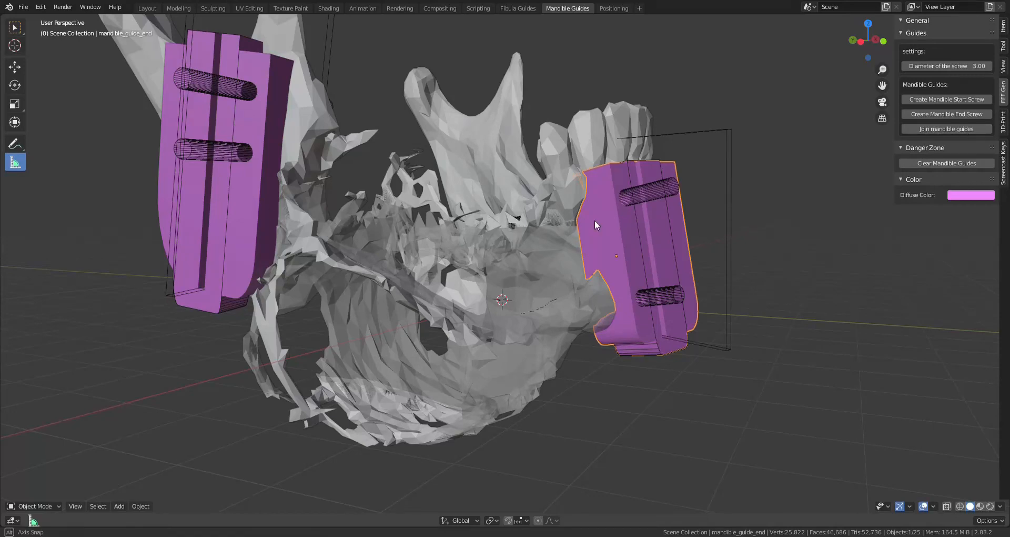
middle_drag(593, 221, 582, 250)
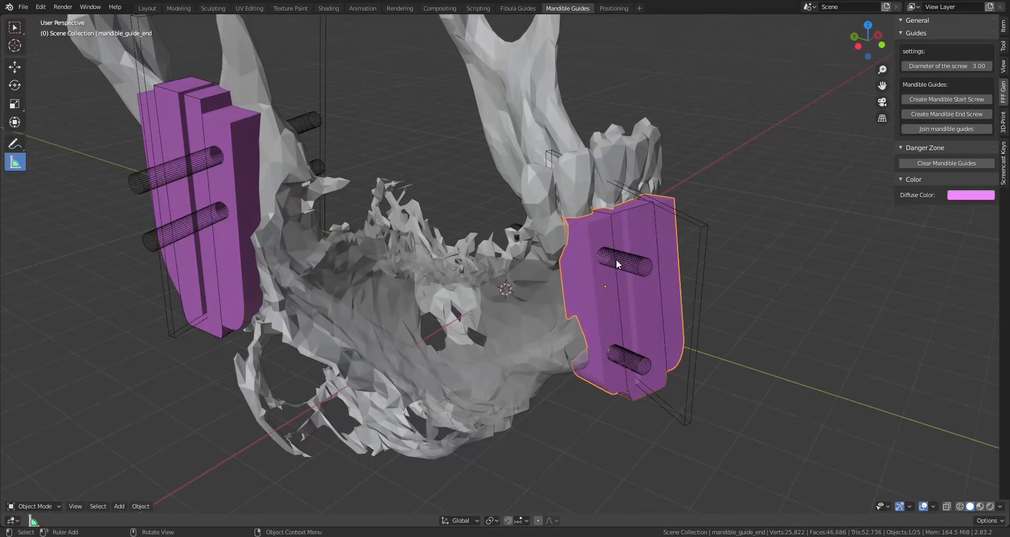